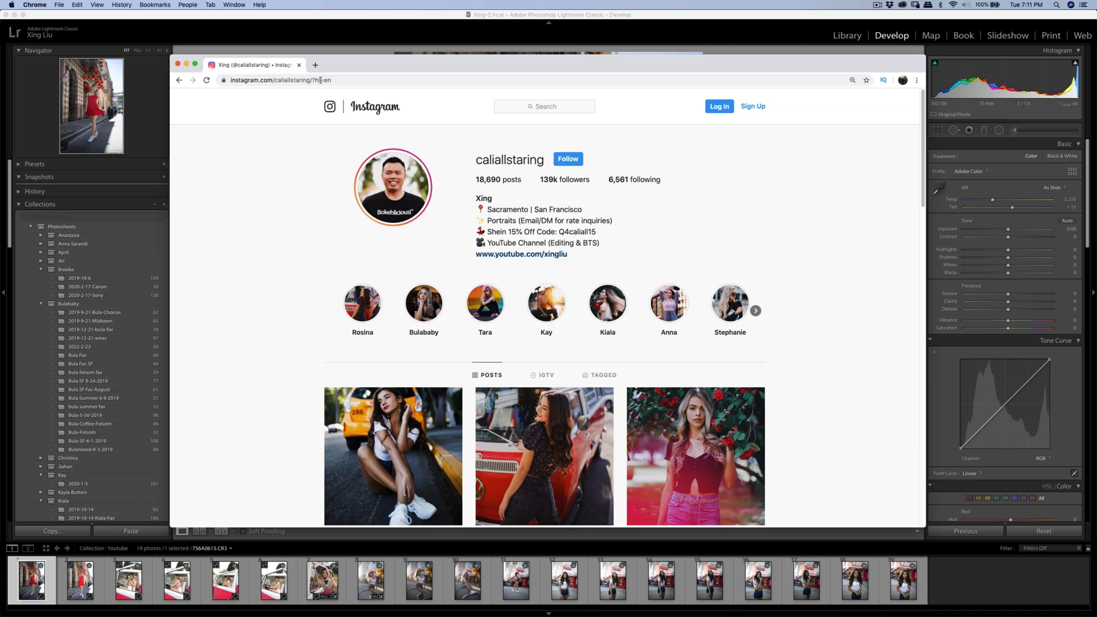
Highlight the account name on the Instagram profile, and minimize the browser to return to Lightroom Classic.
drag(478, 160, 546, 161)
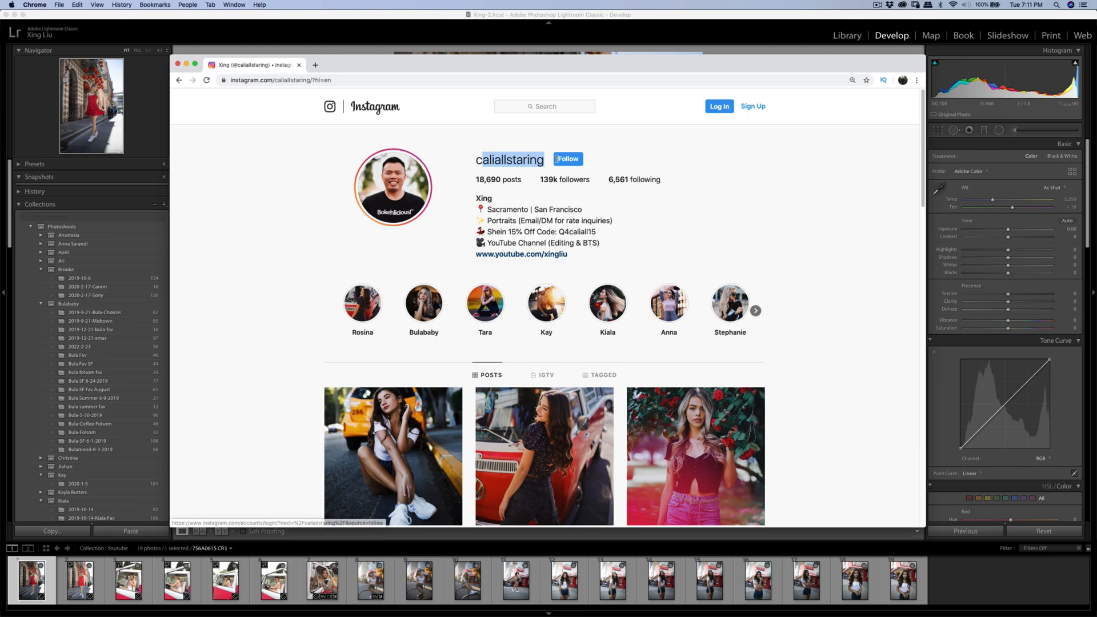
click(476, 160)
drag(476, 159, 539, 161)
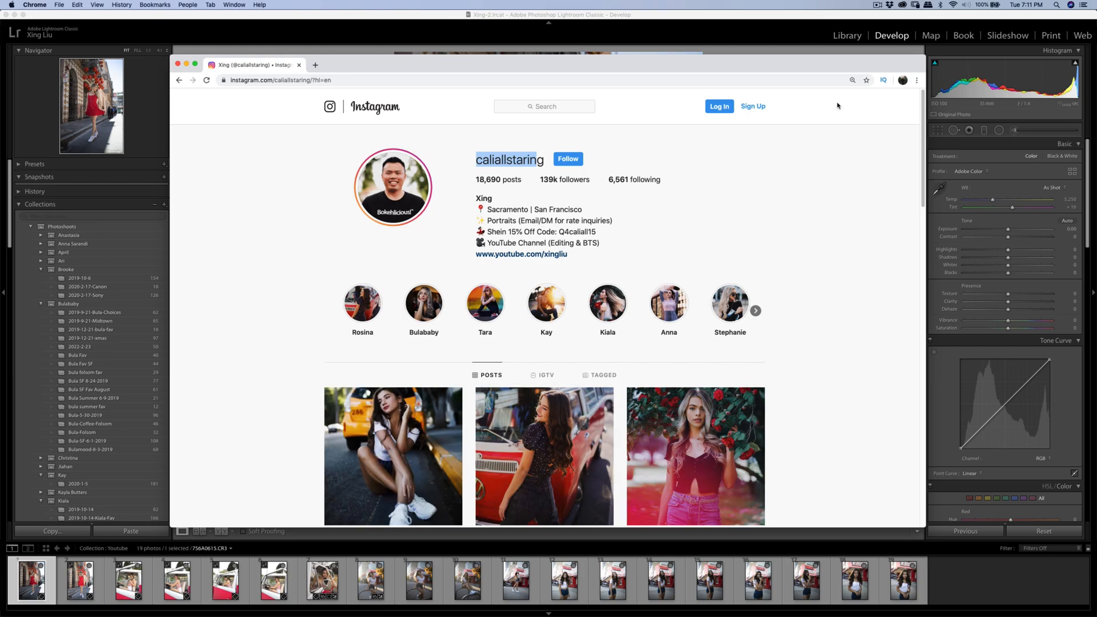
click(186, 65)
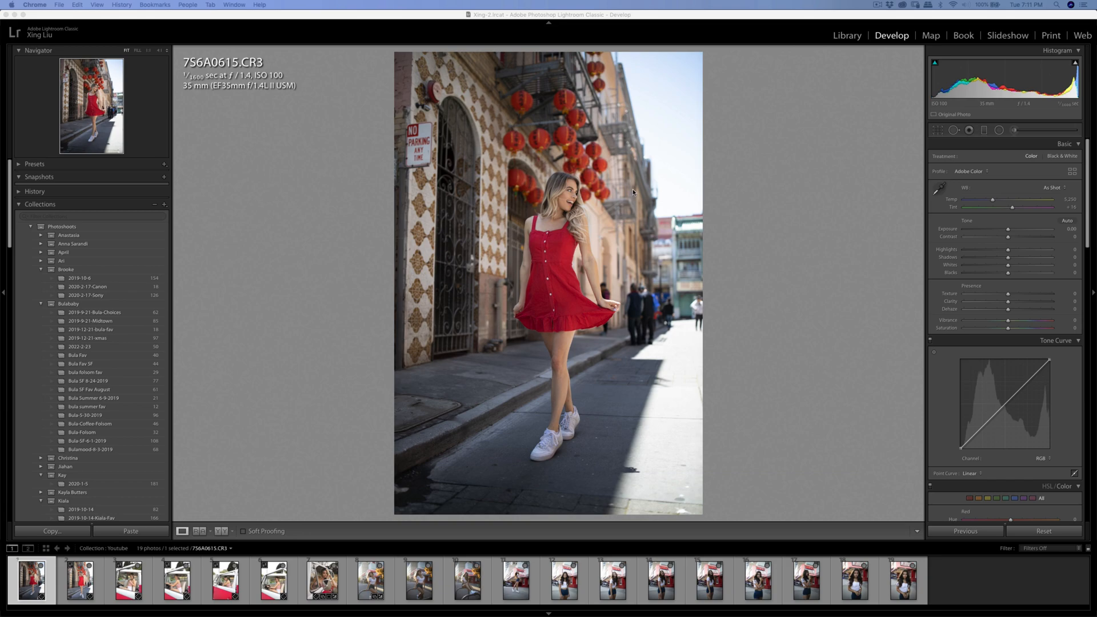
Straighten the red-dress street portrait with a very slight rotation in Crop & Straighten and apply it.
click(942, 131)
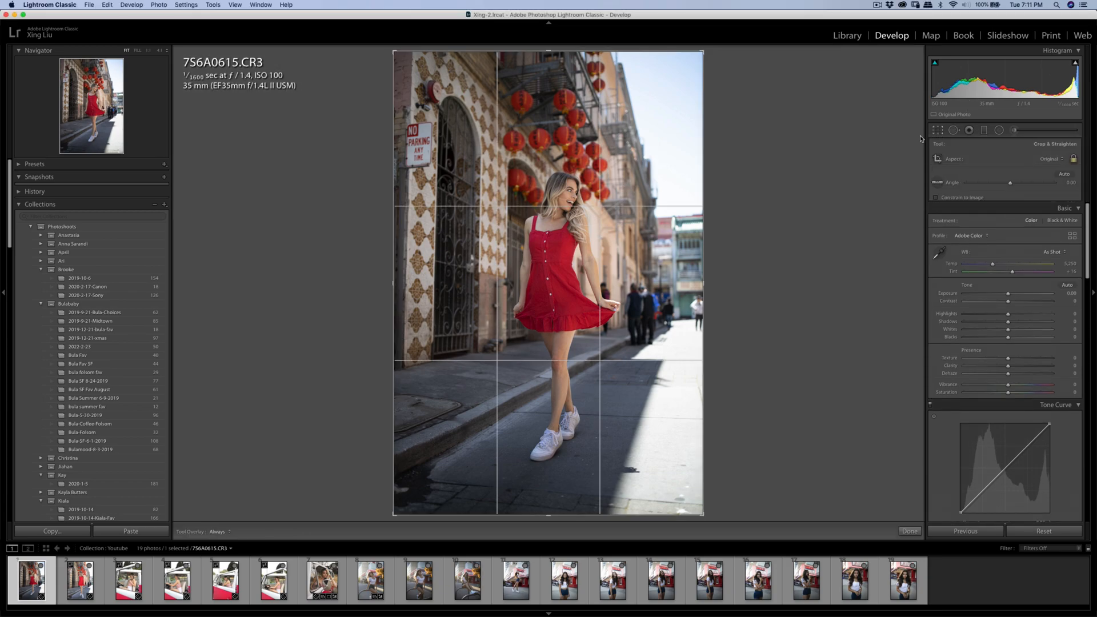
drag(839, 143, 839, 139)
key(Return)
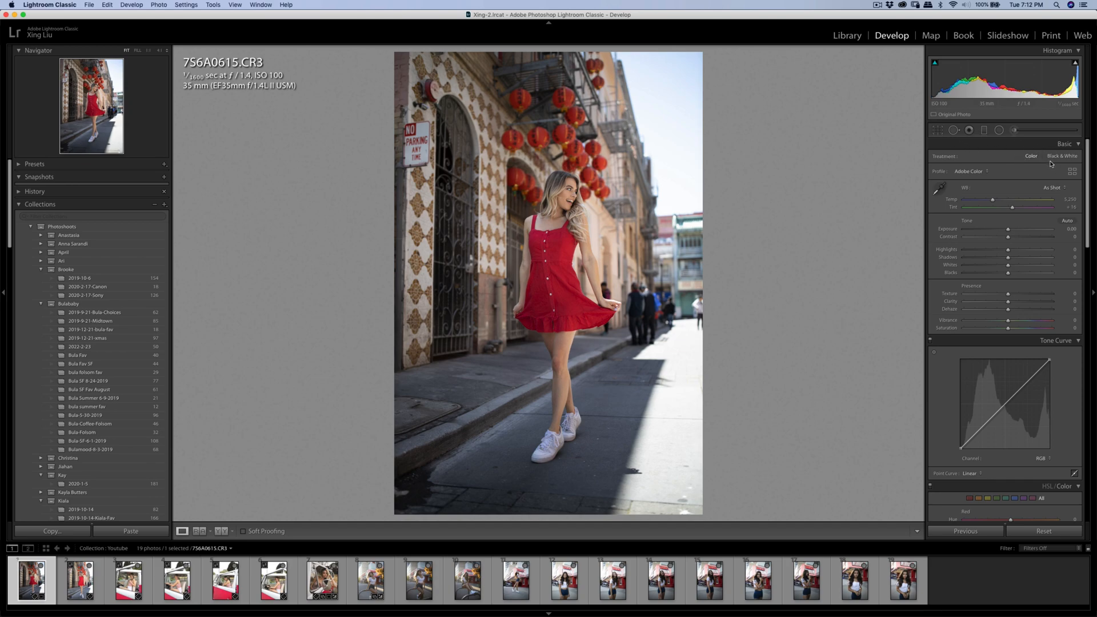
Apply the Camera Standard v2 profile from the Camera Matching group to the photo.
click(1072, 171)
scroll(1013, 271, down, 5)
scroll(1012, 271, down, 1)
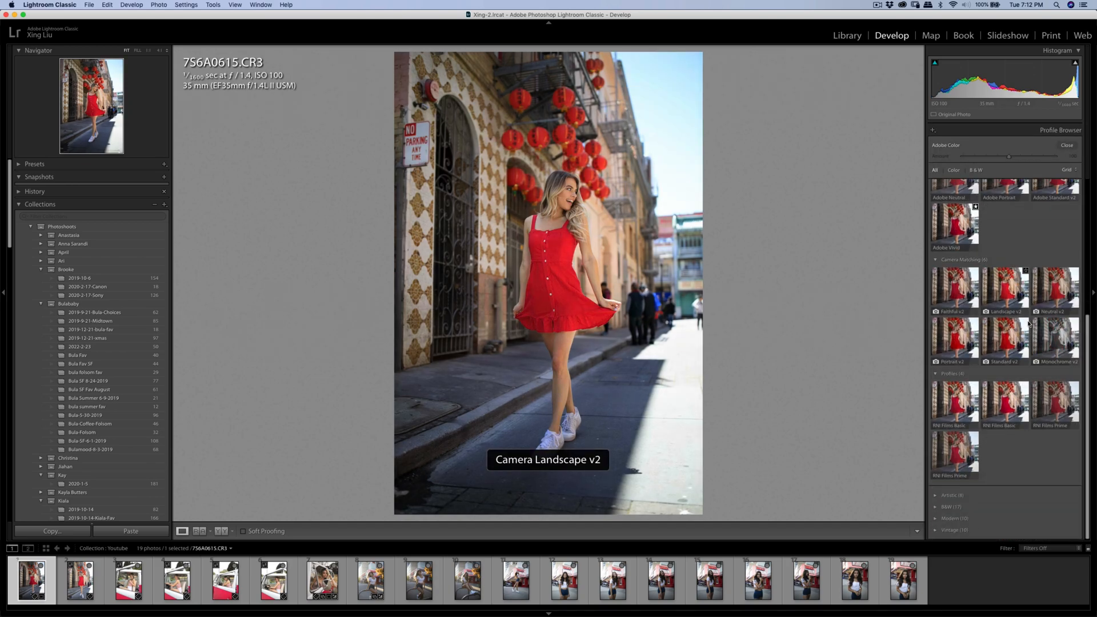
click(1015, 349)
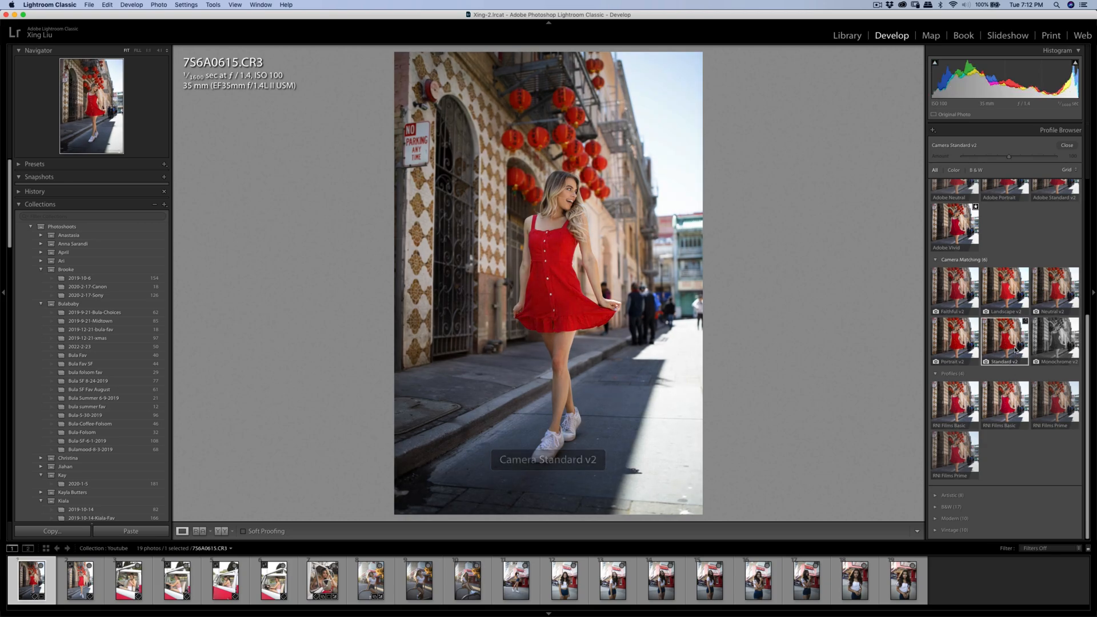
click(1066, 146)
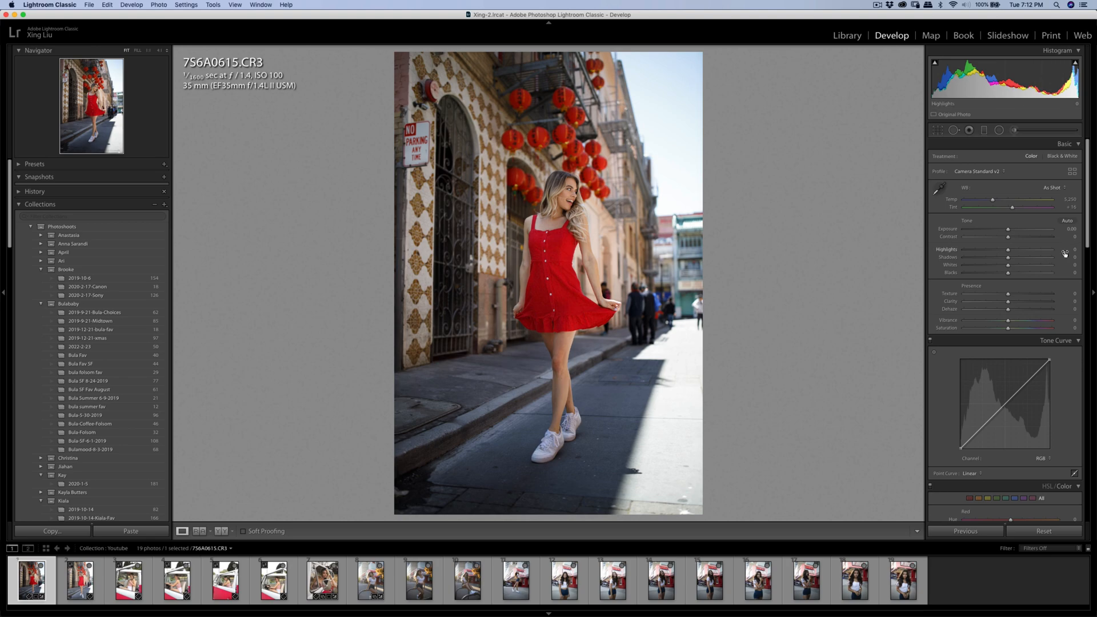
Set Exposure to +0.10, Contrast to +12 and Highlights to −11 in the basic adjustments.
drag(1008, 229, 1003, 251)
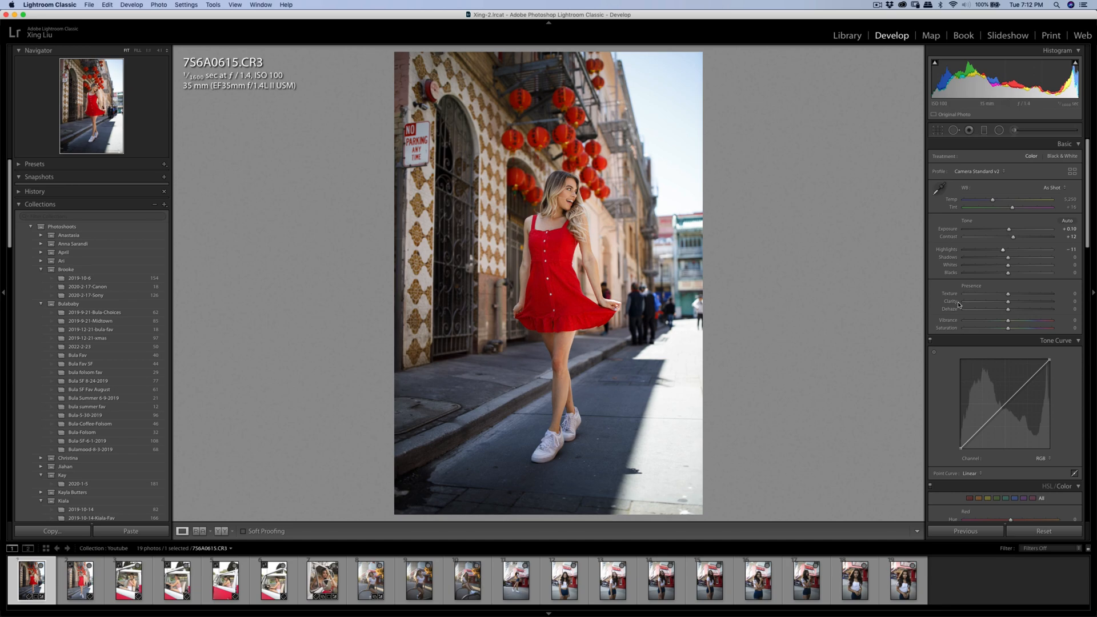
Mute the yellows in the HSL adjustments with Hue at −19 and Saturation at −53.
scroll(990, 288, down, 5)
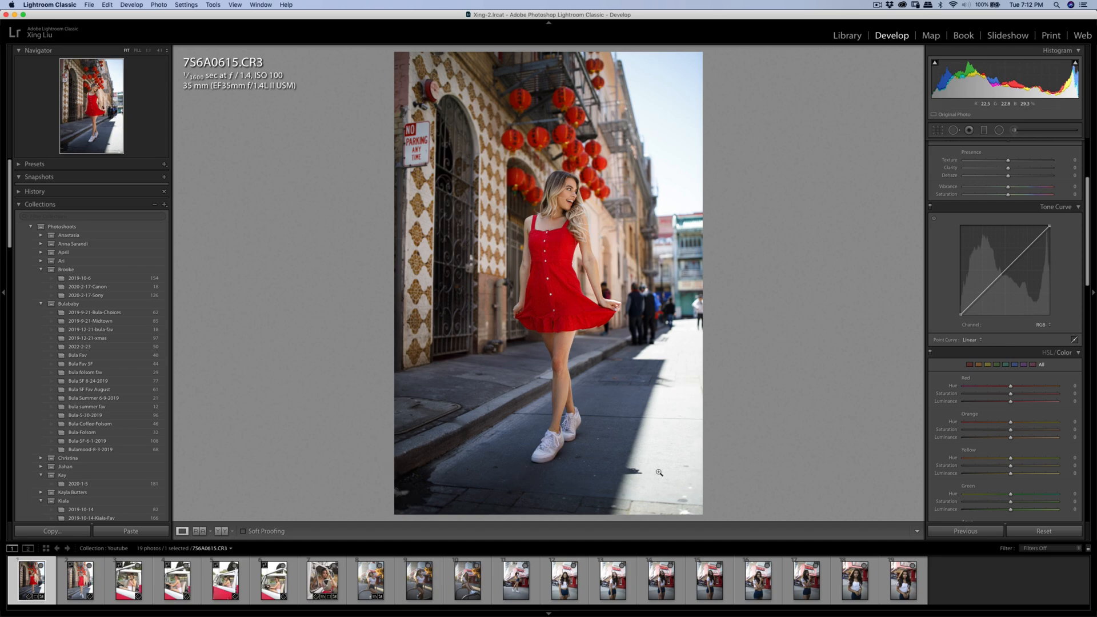
scroll(1058, 307, down, 6)
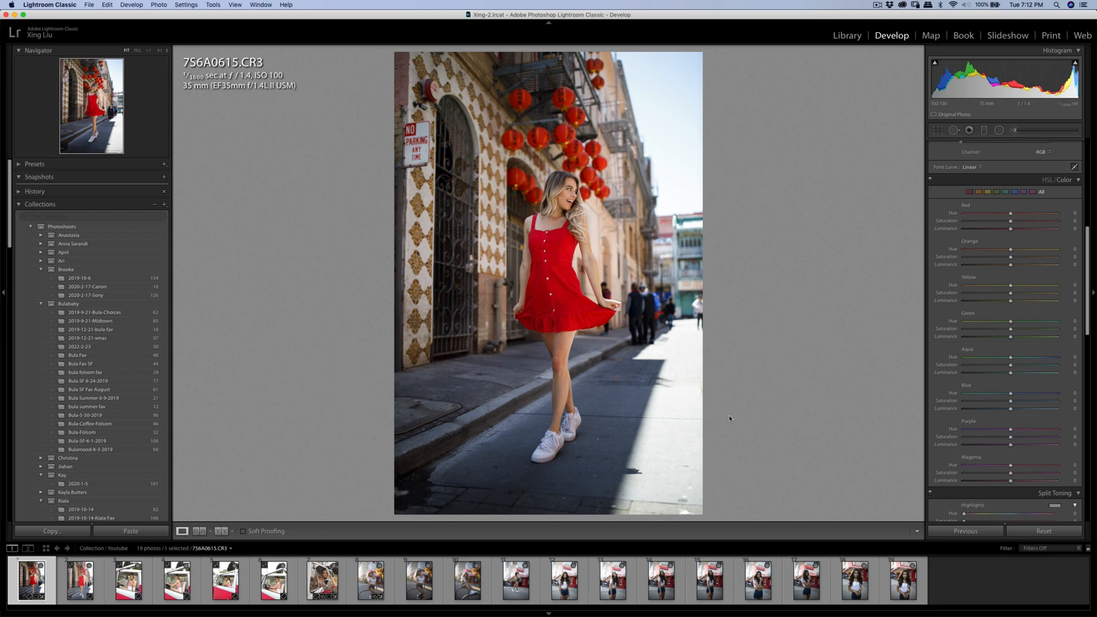
scroll(1015, 273, down, 2)
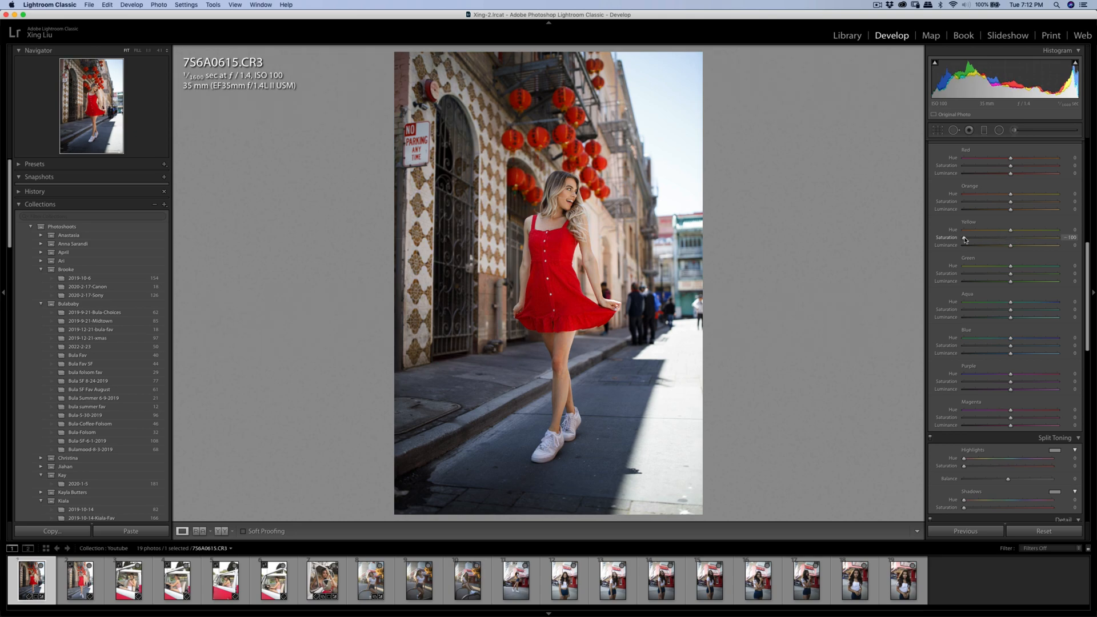
drag(964, 240, 995, 243)
scroll(1028, 234, up, 2)
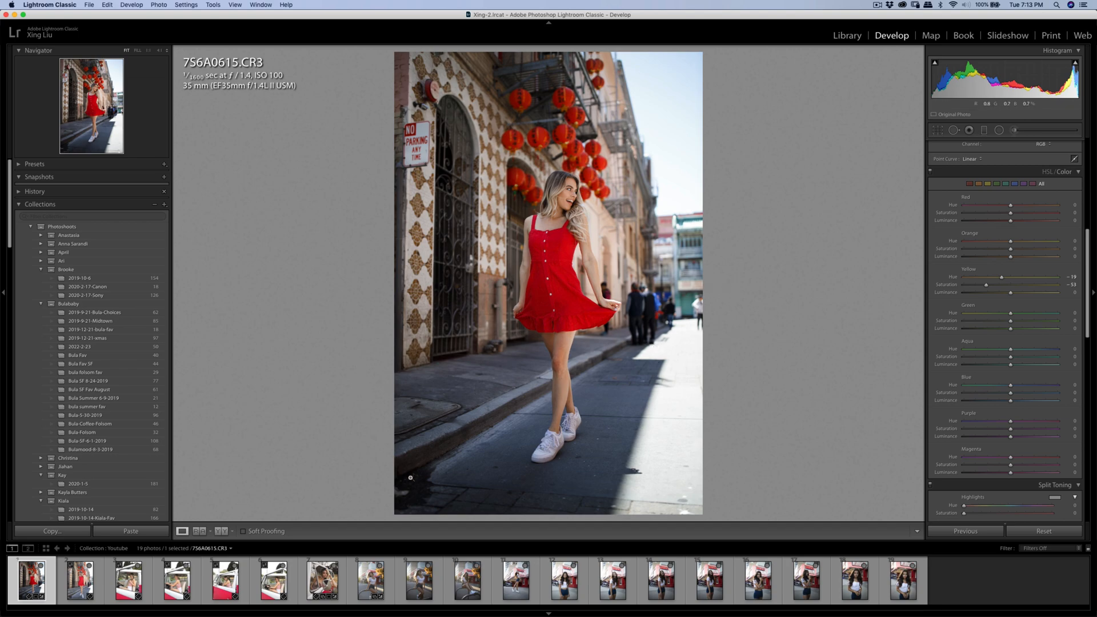
Heal the distracting spots on the dark pavement in the photo's lower-left corner with Spot Removal.
key(q)
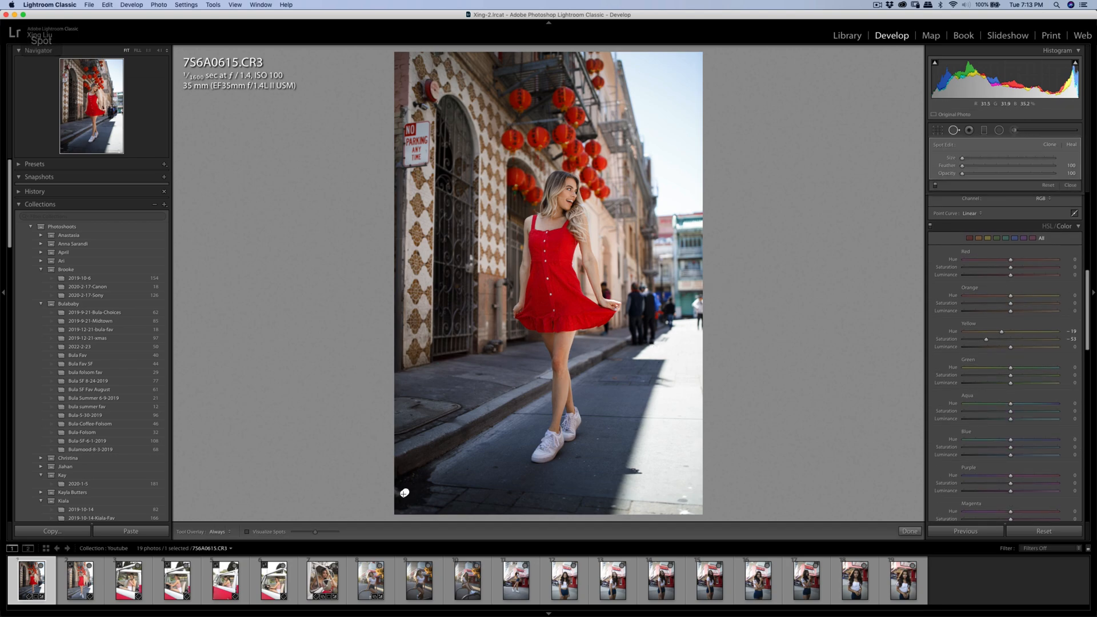
drag(405, 492, 405, 491)
key(q)
key(q)
mouse_move(414, 476)
mouse_down()
mouse_move(401, 481)
mouse_move(417, 477)
mouse_up()
key(q)
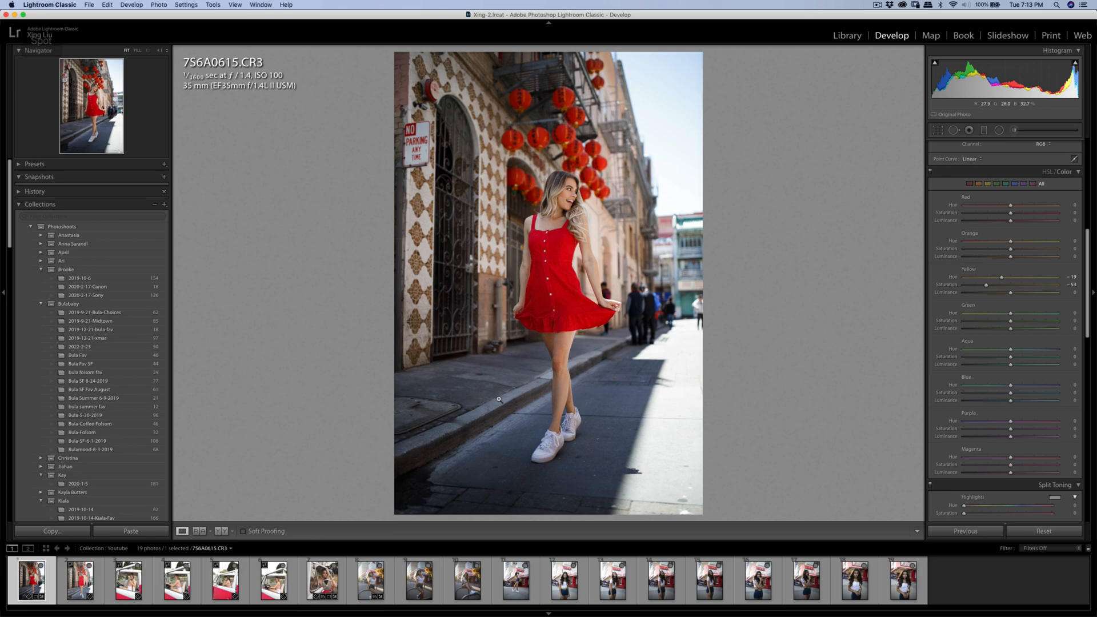
Heal the white specks on the pavement beside the woman's rear shoe, using a smaller Spot Removal brush of size 22.
click(600, 443)
key(q)
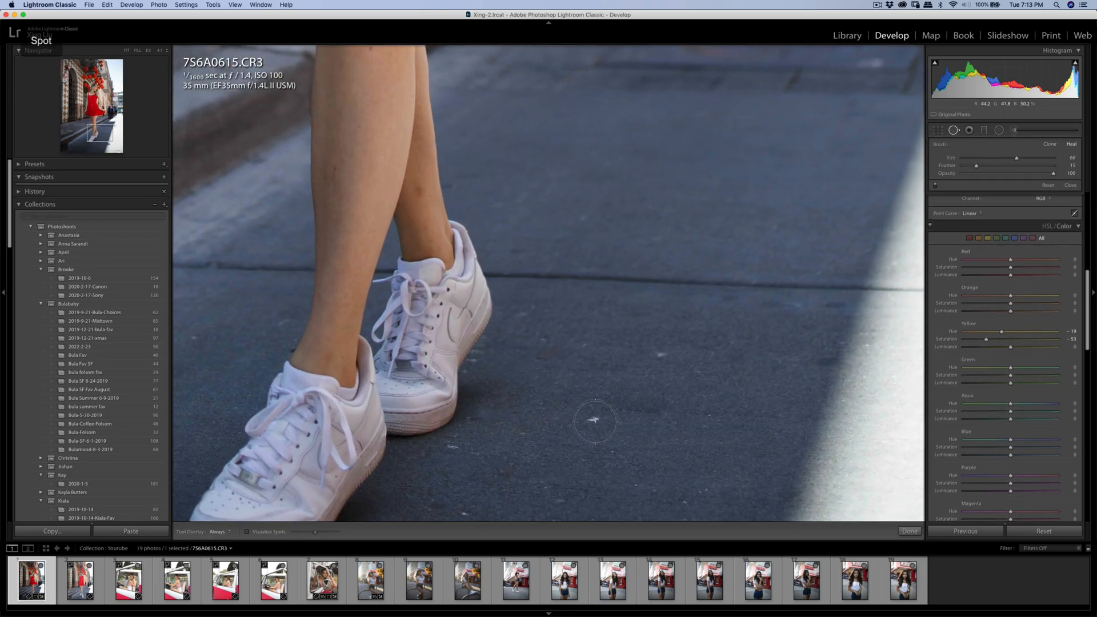
click(593, 419)
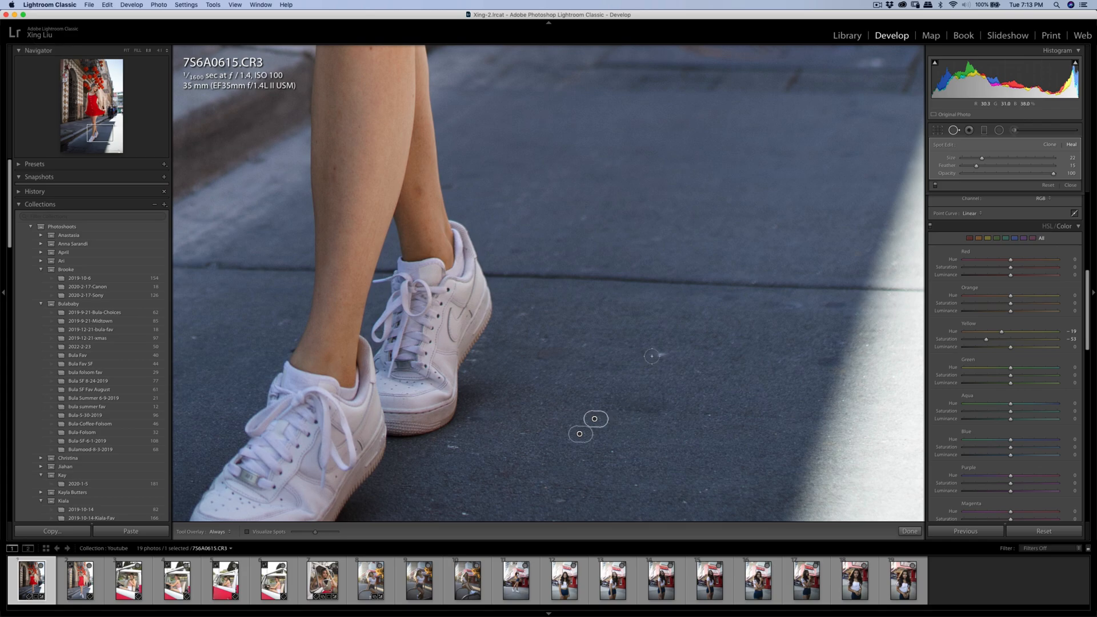
drag(654, 352, 674, 354)
key(q)
click(697, 384)
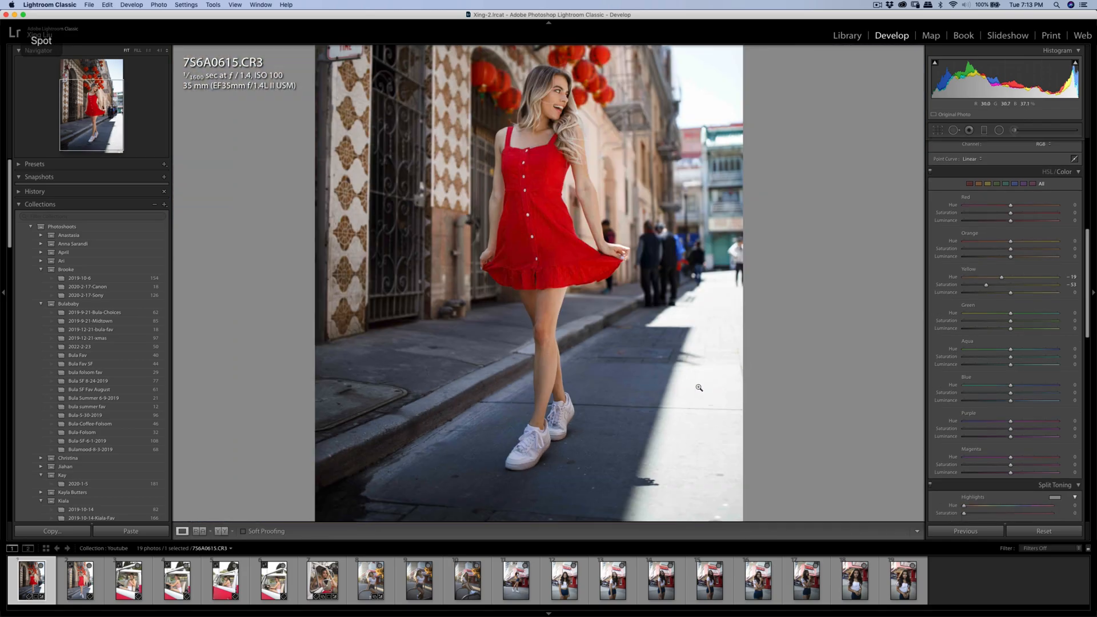
Heal the white speck on the pavement next to the toe of the woman's front shoe.
click(583, 460)
drag(576, 389, 631, 365)
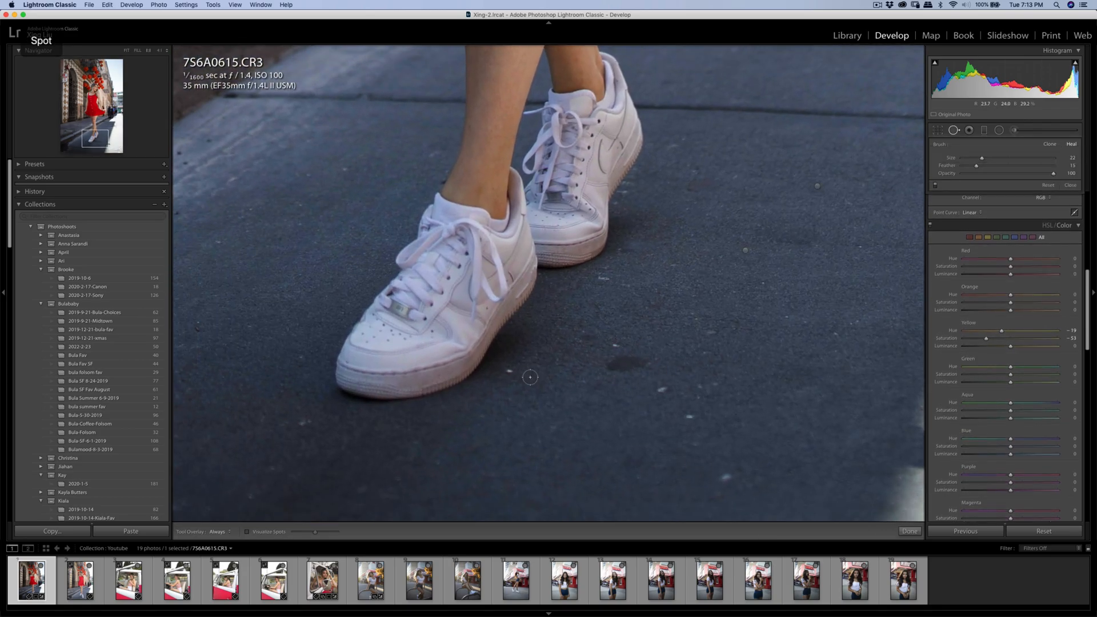
key(q)
click(489, 383)
key(q)
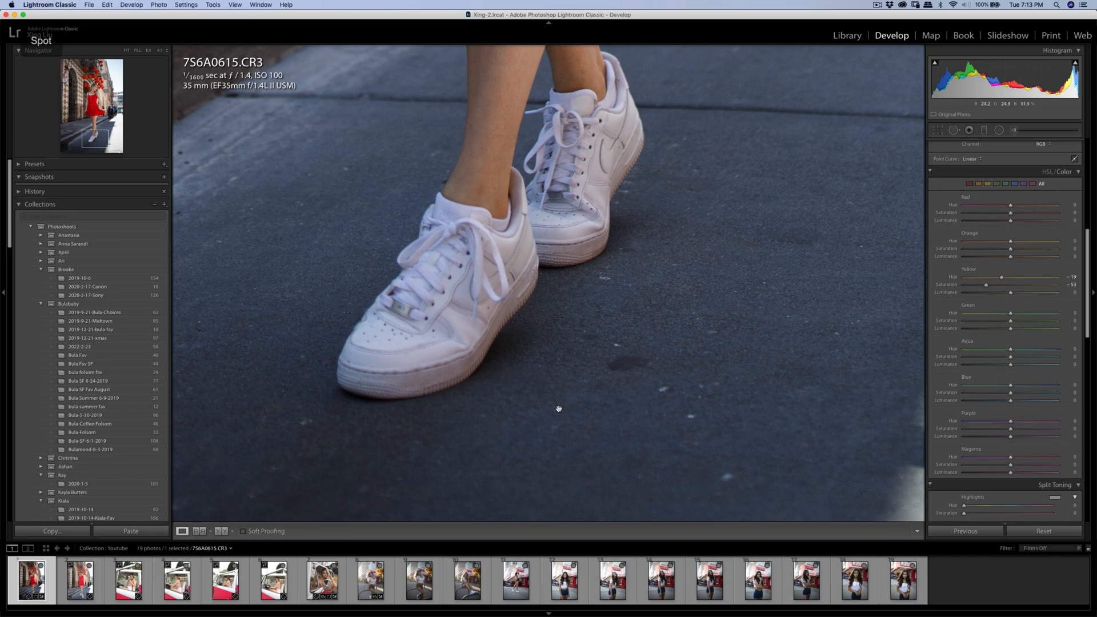
click(558, 408)
Heal the remaining specks on the pavement in front of and beside the shoes, including the one on the bricks near the photo's lower edge.
key(q)
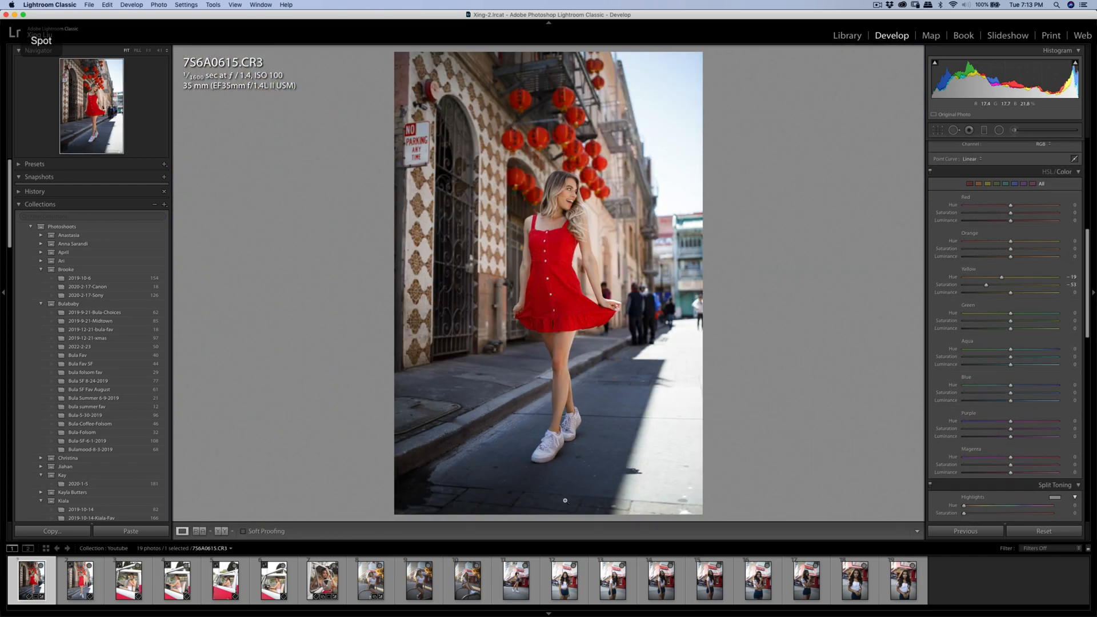
key(z)
drag(575, 387, 594, 388)
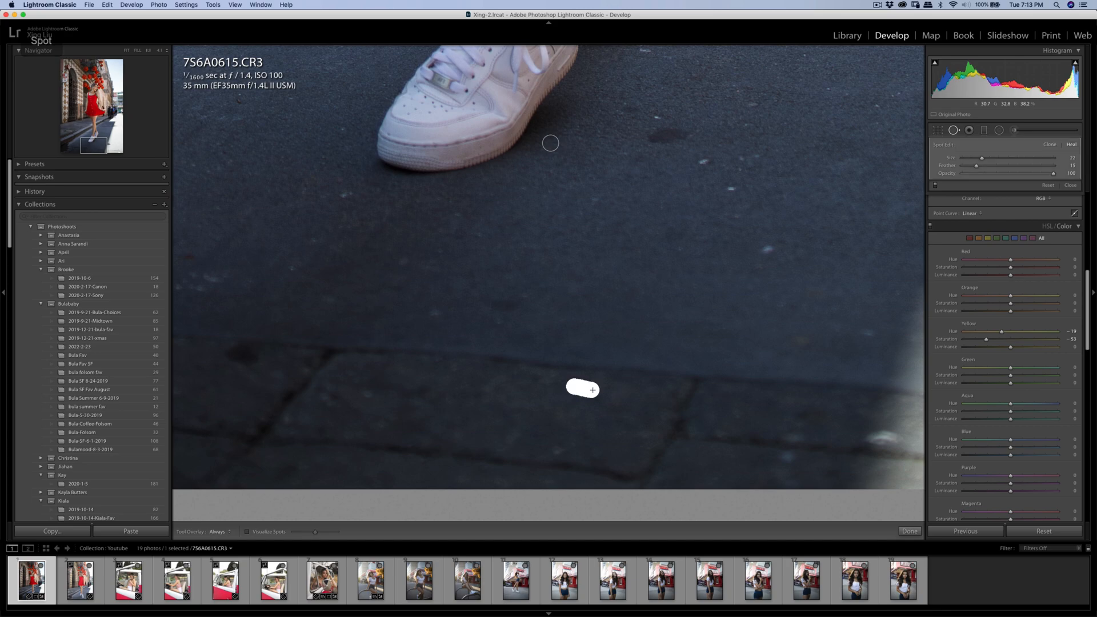
click(764, 248)
click(746, 205)
click(706, 162)
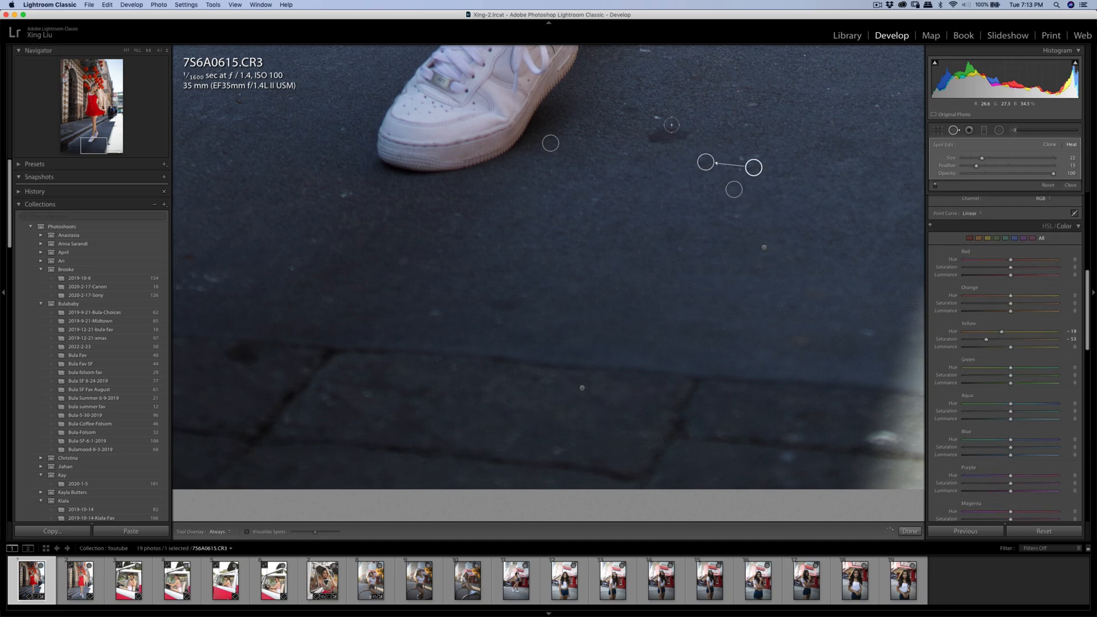
click(654, 116)
drag(666, 80, 651, 198)
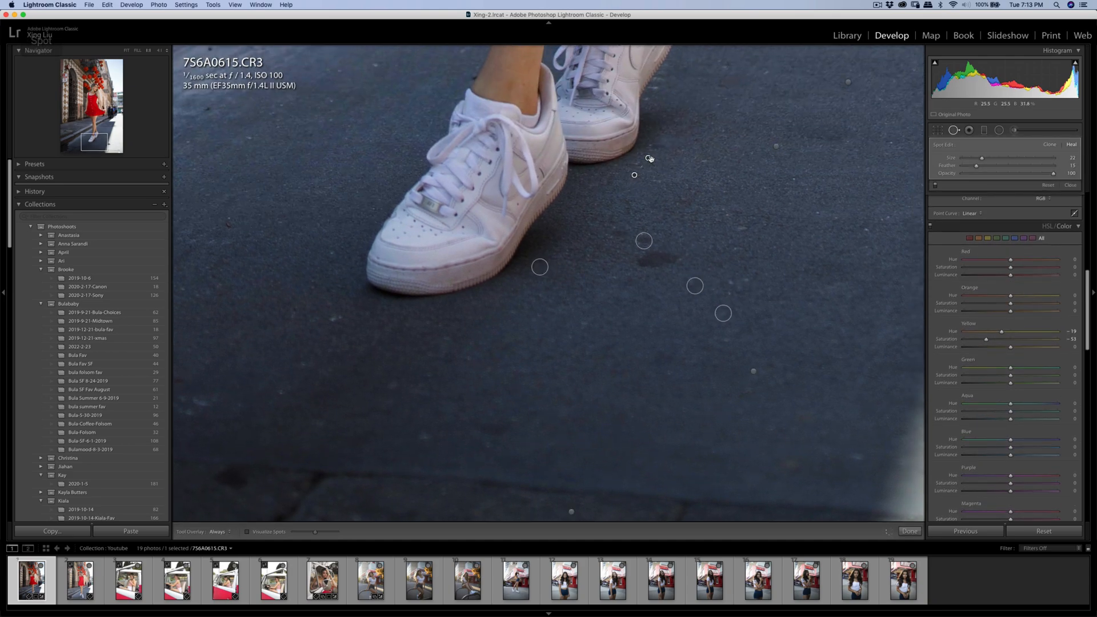
key(q)
click(648, 187)
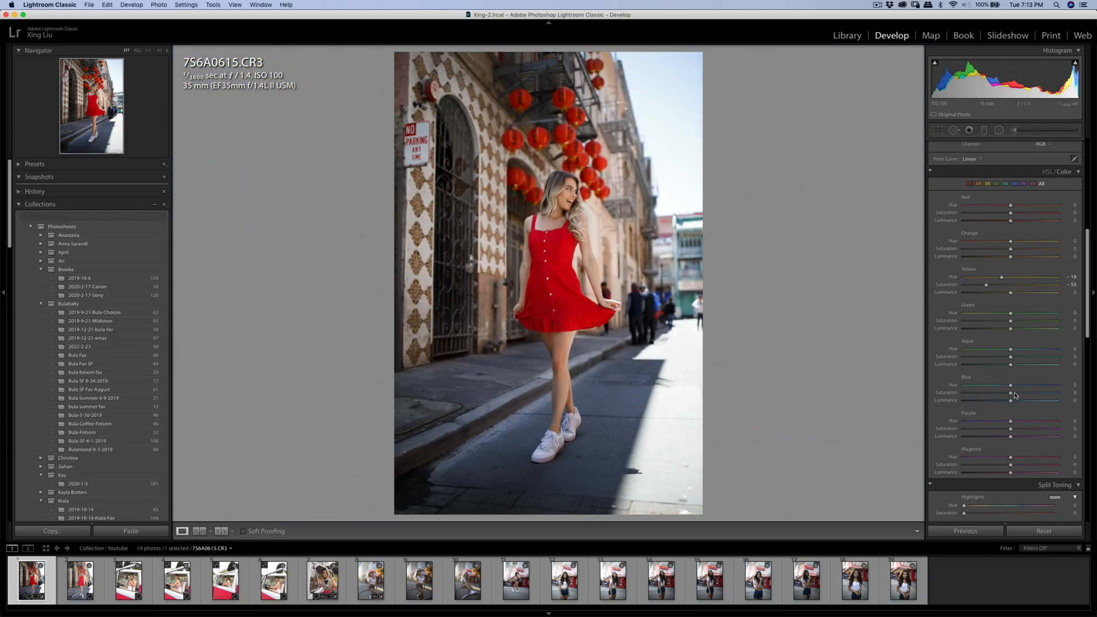
Lower the blue Saturation to −27 and the green Saturation to −34 in the HSL adjustments.
mouse_move(1011, 395)
mouse_down()
mouse_move(996, 395)
mouse_move(1040, 395)
mouse_move(998, 396)
mouse_up()
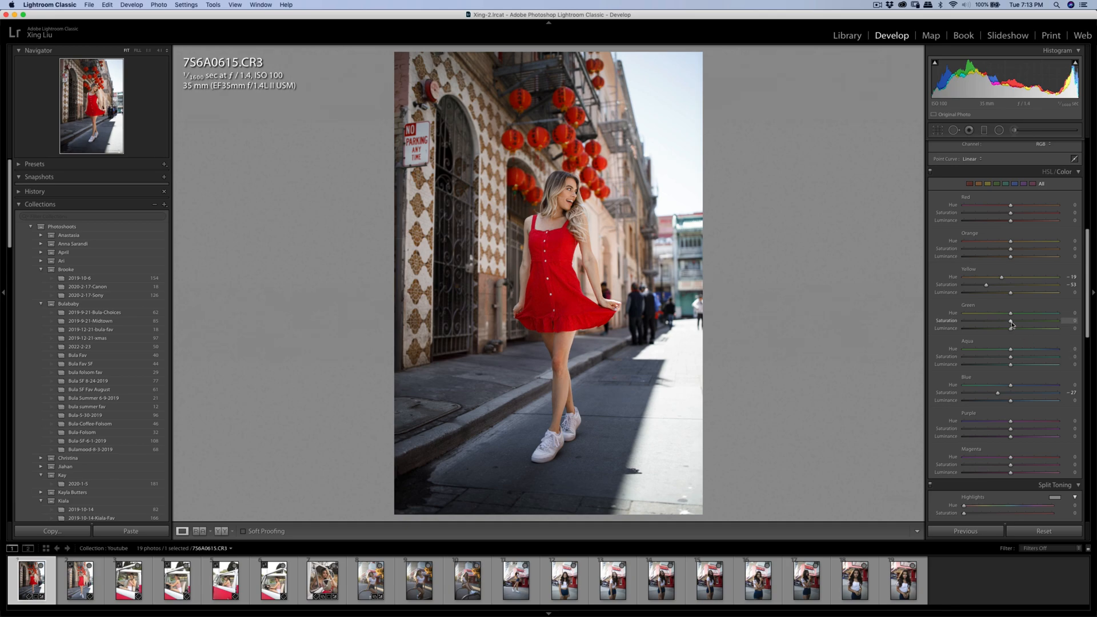
drag(1011, 322, 992, 322)
Crop the photo slightly tighter, reposition the woman within the frame and straighten it to an angle of −0.80.
click(938, 130)
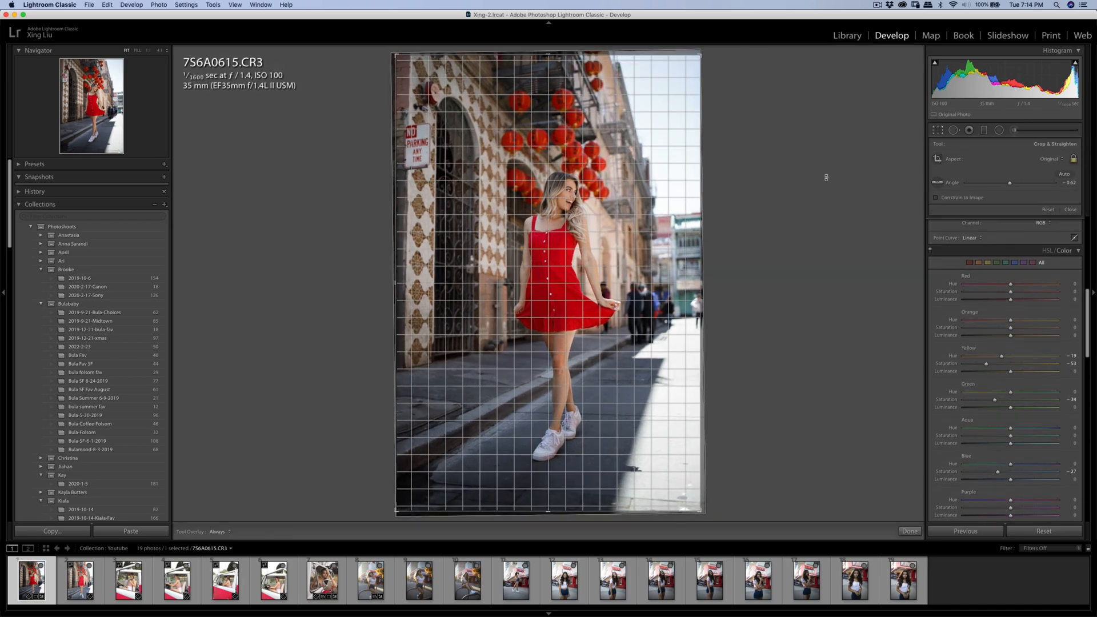
drag(676, 66, 677, 62)
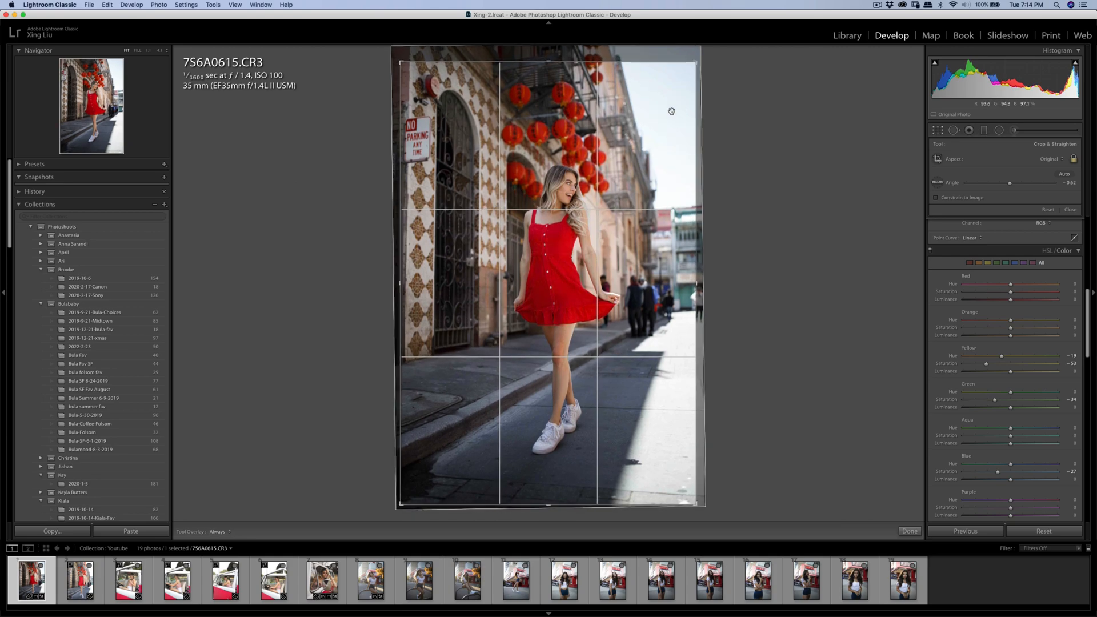
drag(670, 112, 668, 110)
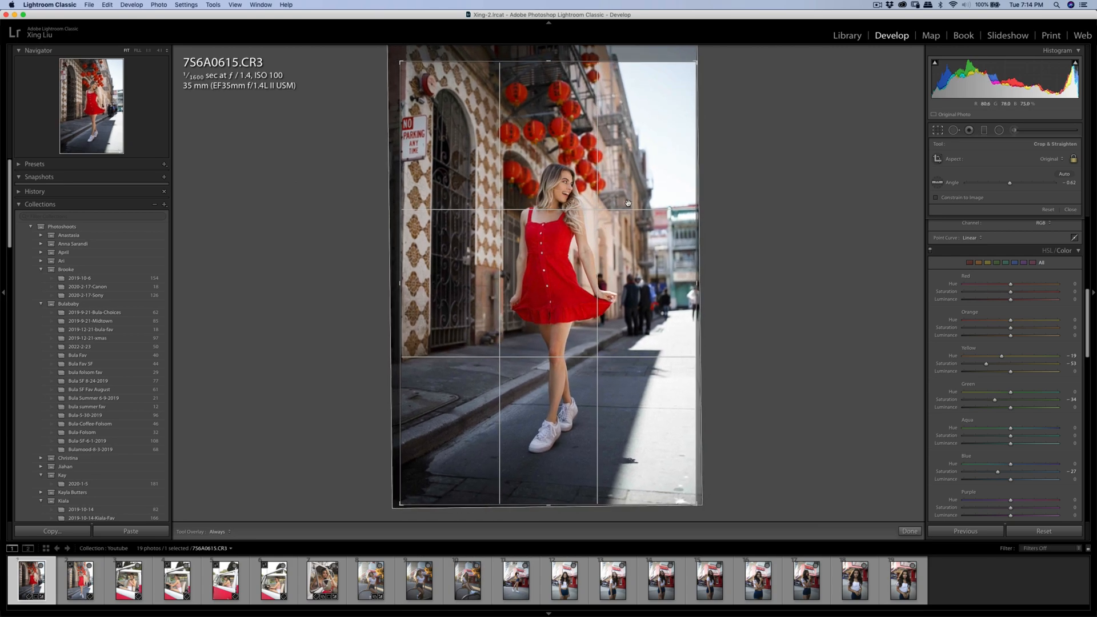
key(Return)
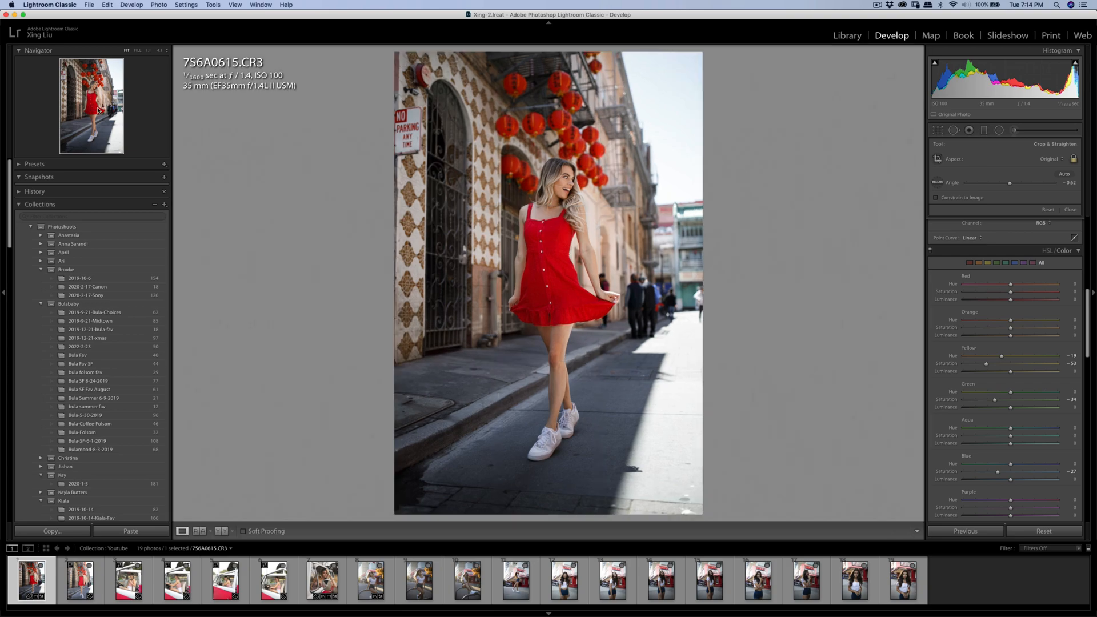
click(938, 131)
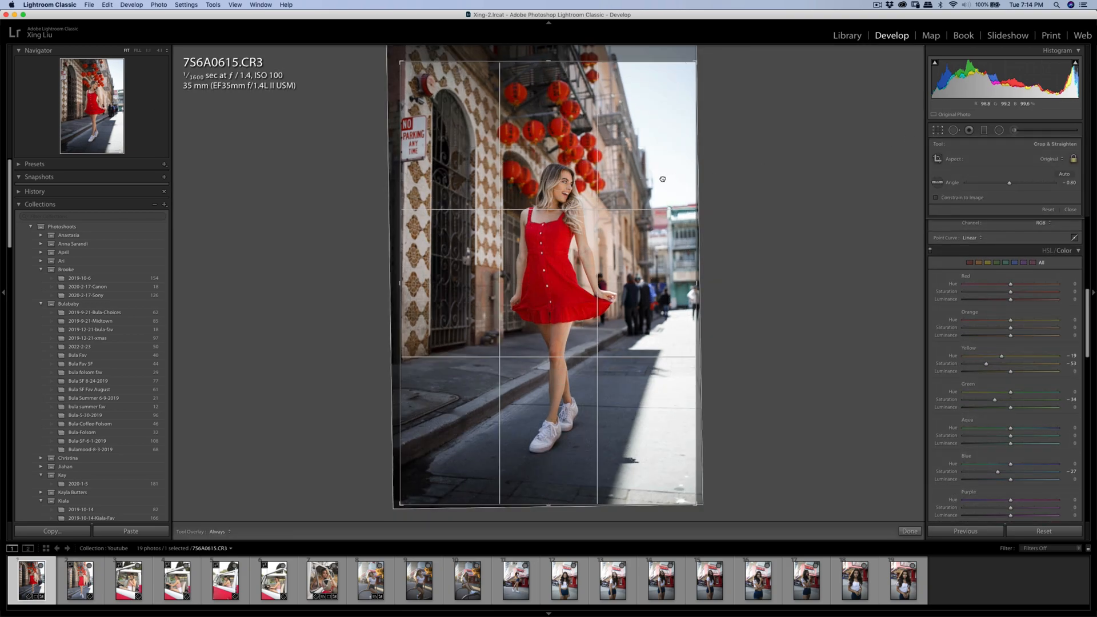
key(Return)
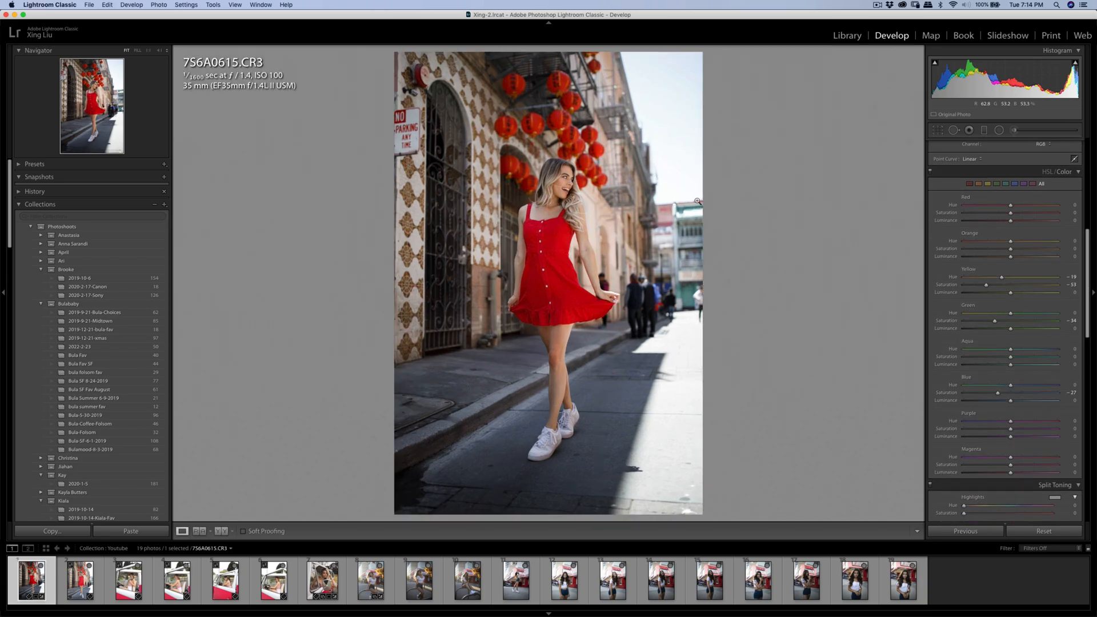
Inspect the woman's face, hair and skin tones up close.
click(565, 188)
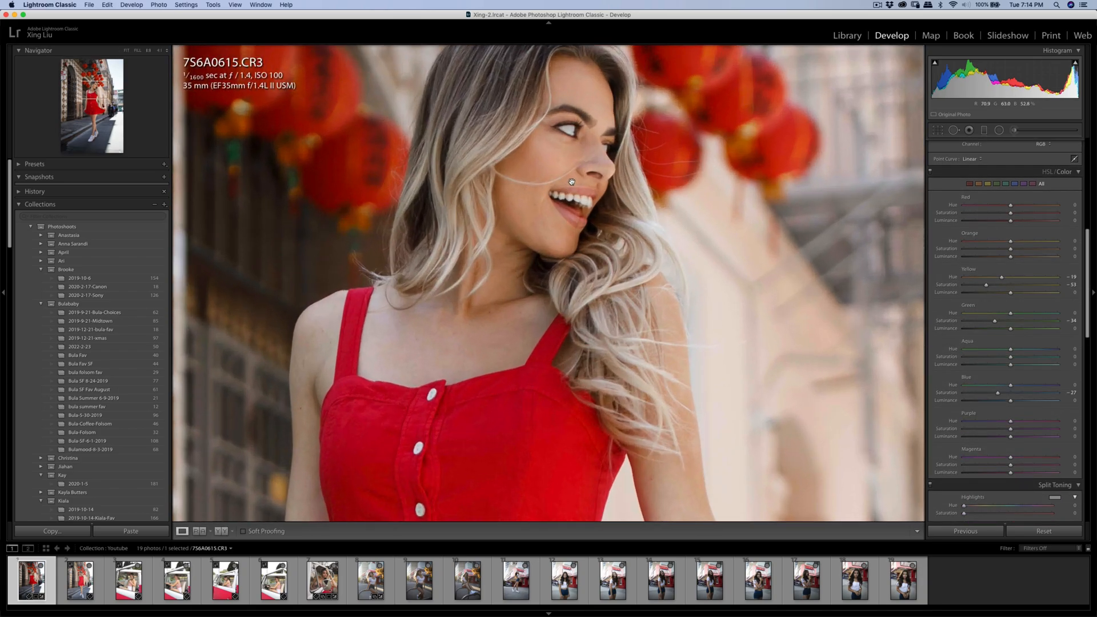
drag(573, 155, 623, 160)
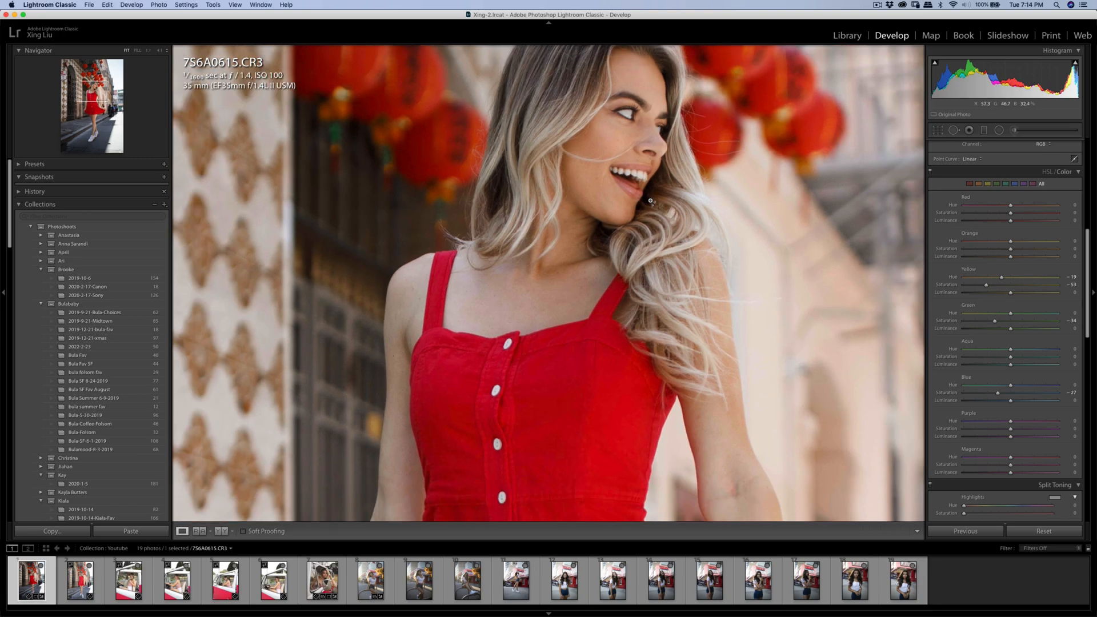
click(584, 268)
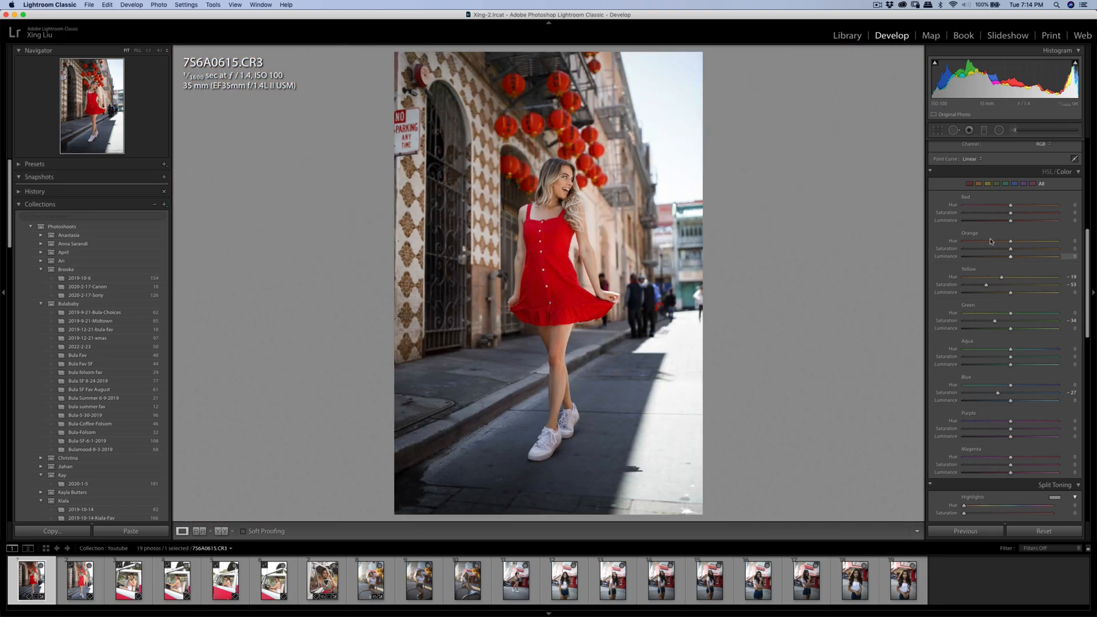
Open the portrait for editing in Portraiture 3 as a copy with Lightroom adjustments.
scroll(1014, 171, up, 5)
right_click(571, 201)
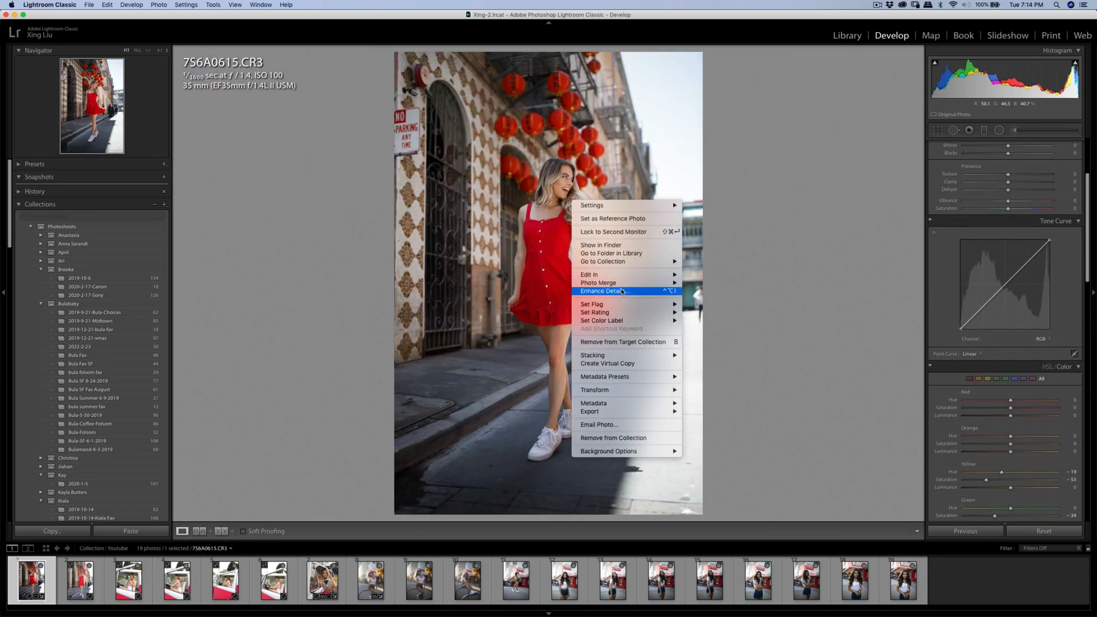
click(705, 296)
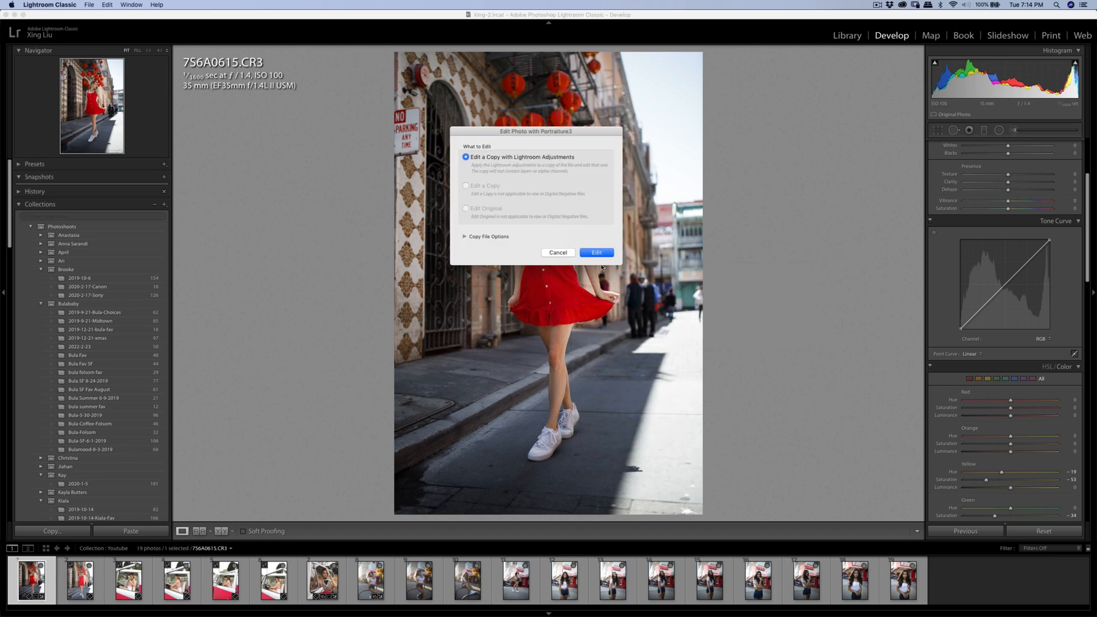
click(608, 255)
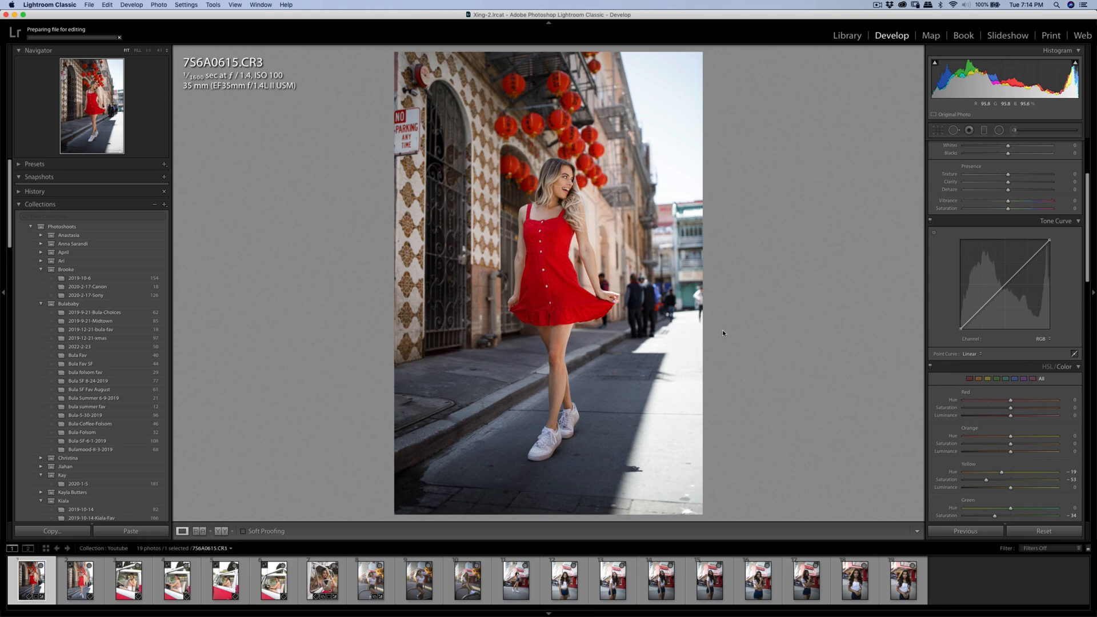
Sample a tone to refine the Portraiture skin mask and apply the smoothing to the copy.
scroll(985, 387, up, 1)
scroll(985, 387, up, 4)
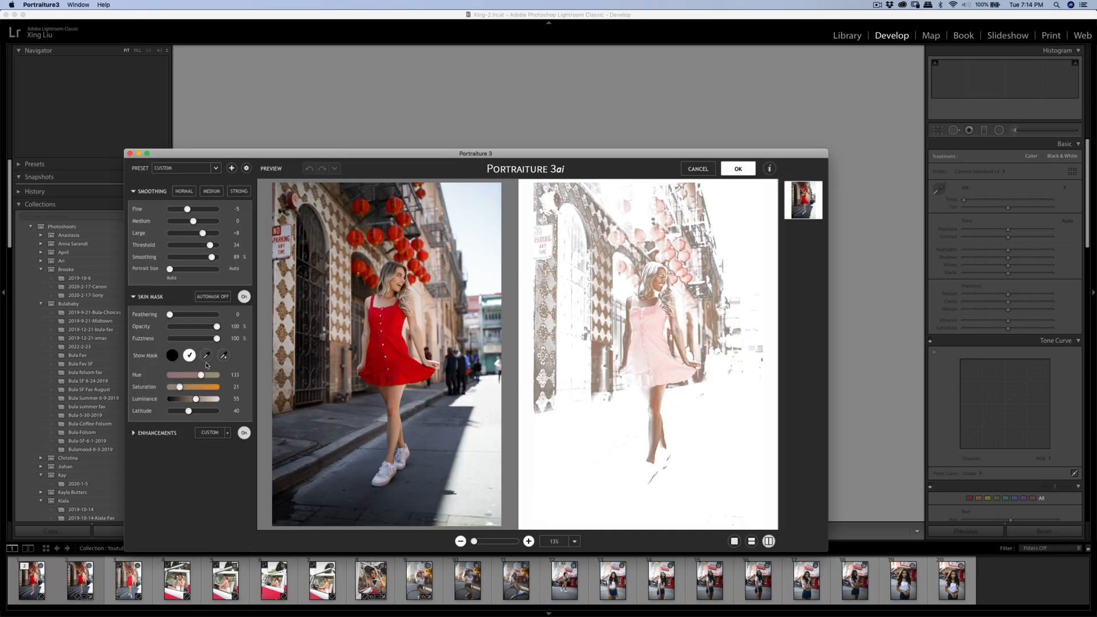
click(349, 289)
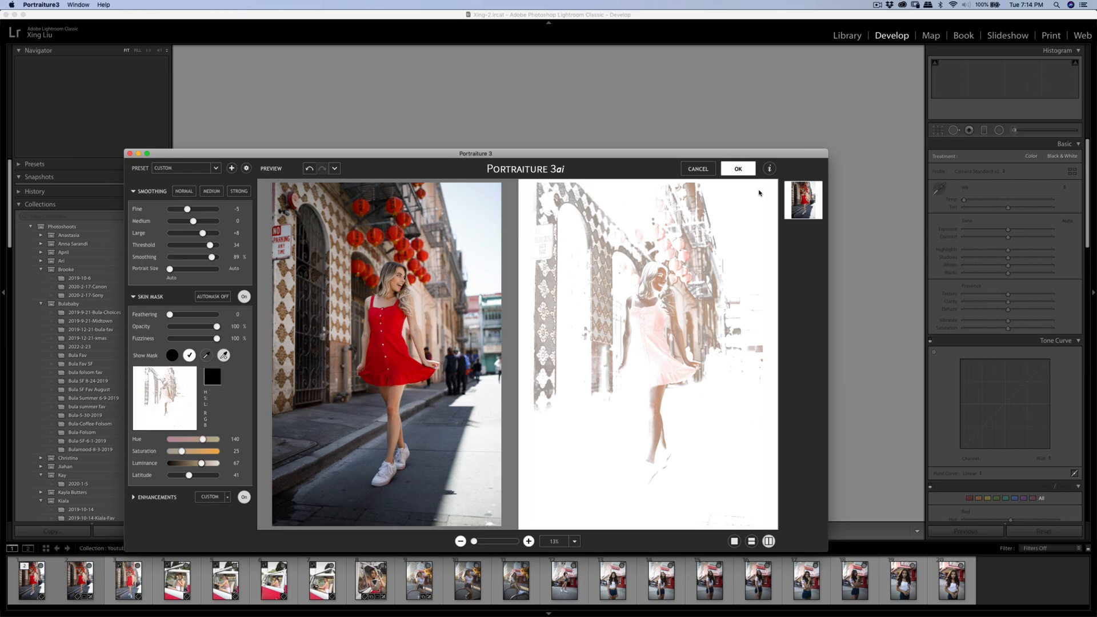
key(Return)
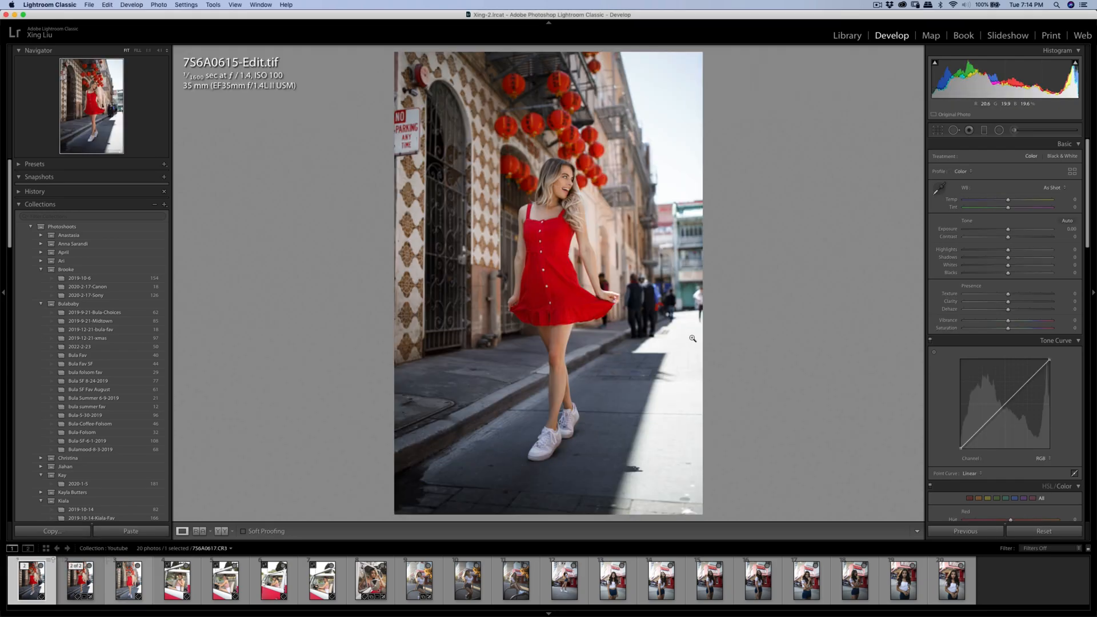
Export the retouched 7S6A0615-Edit.tif to the specific folder on the hard drive.
key(super+shift+e)
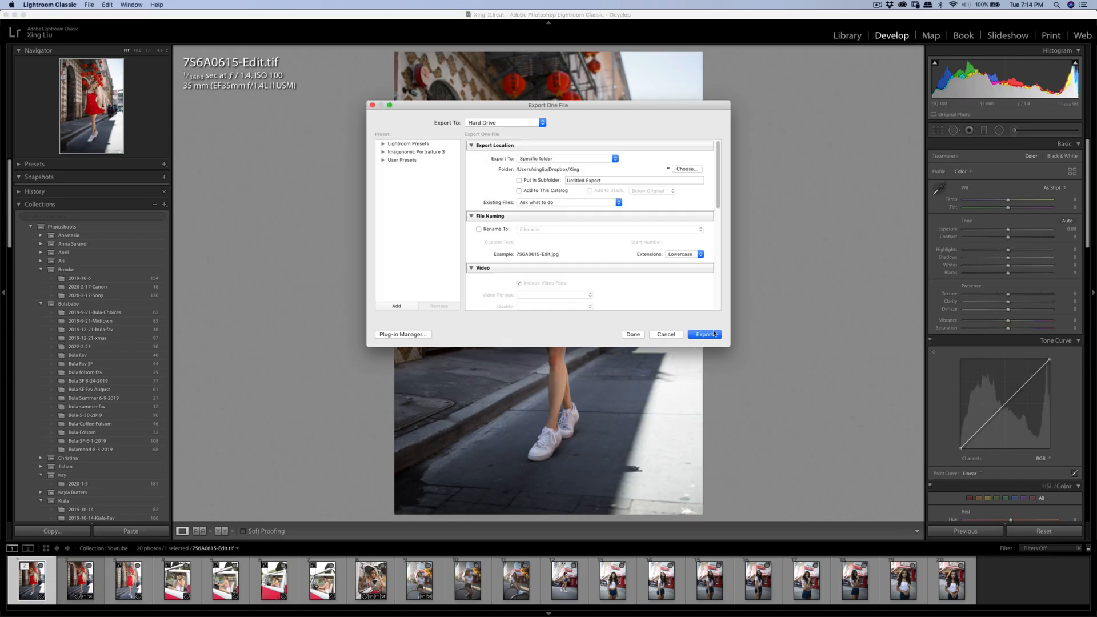
click(705, 335)
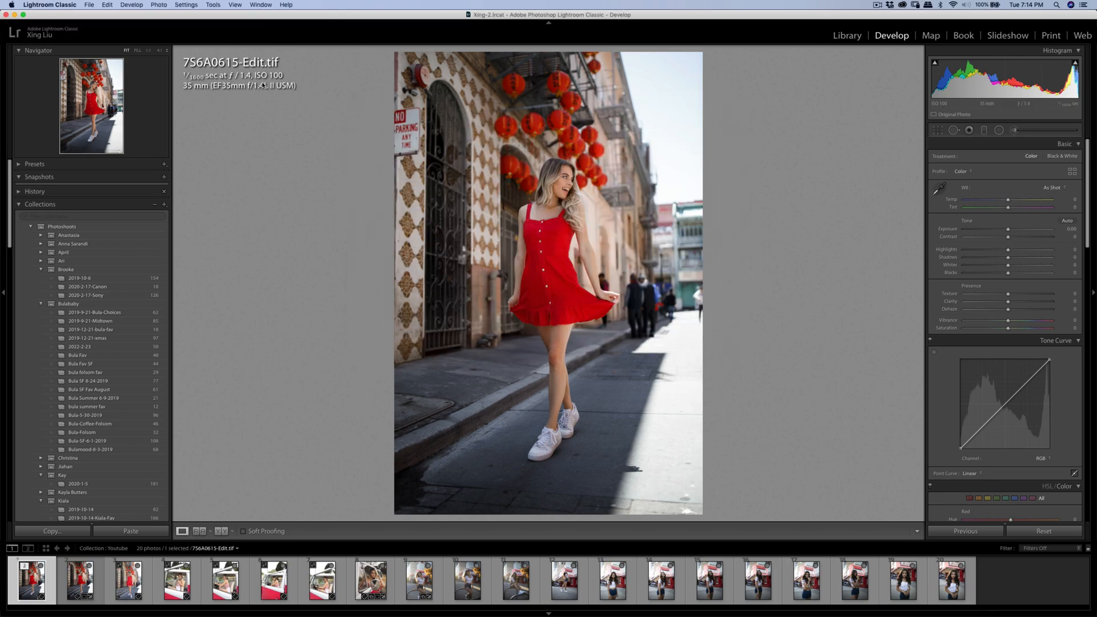
Copy the develop settings of 7S6A0615.CR3 without spot removal or crop, and paste them onto 7S6A0617.CR3.
click(122, 582)
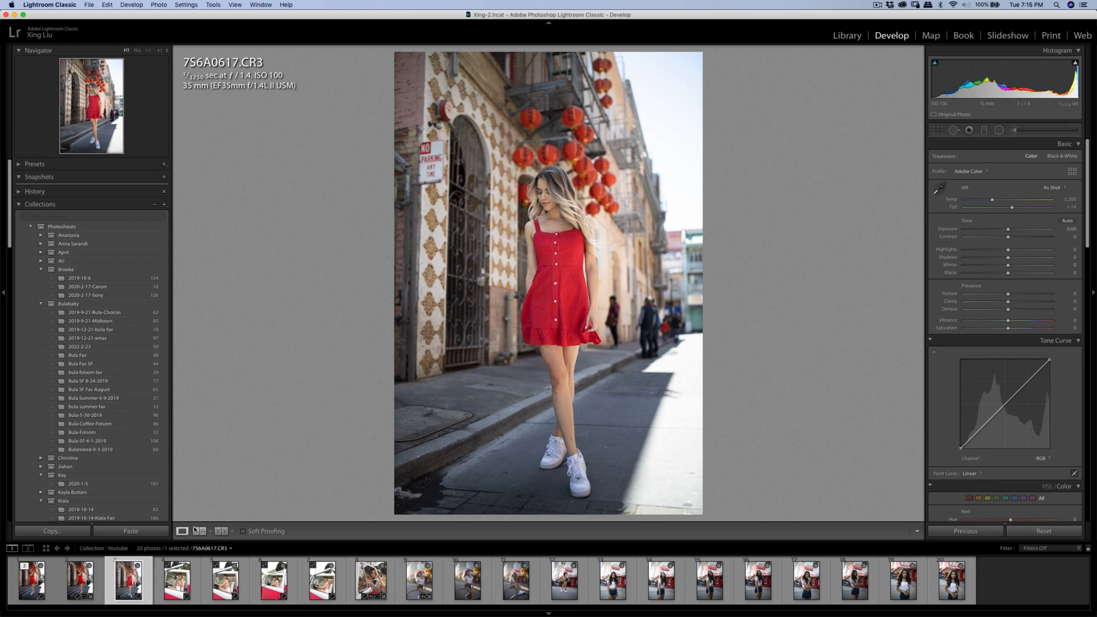
click(91, 570)
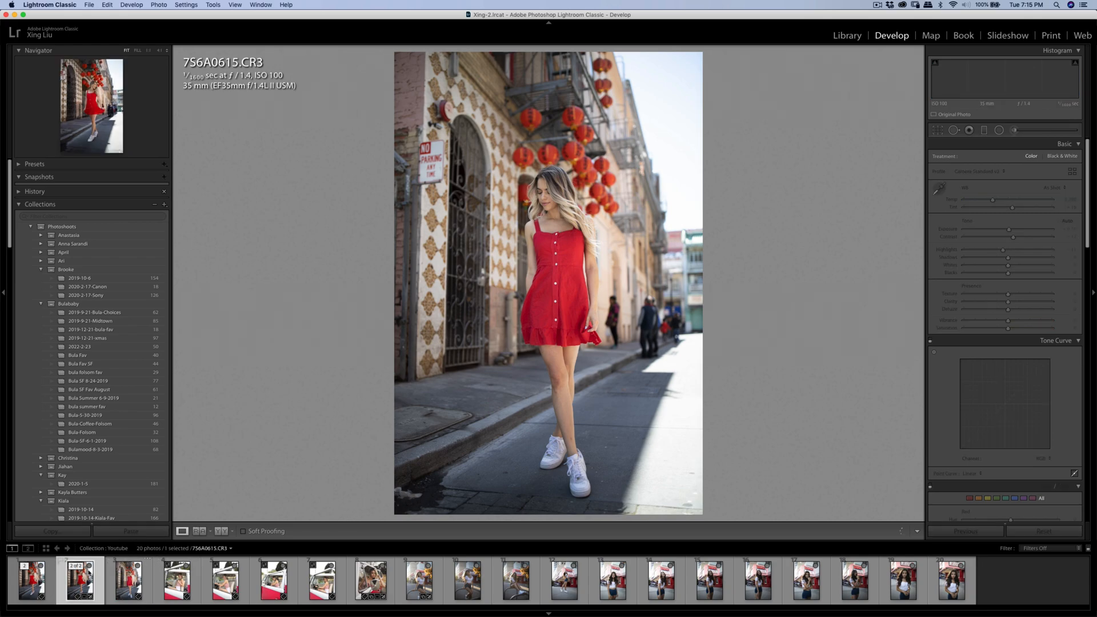
click(52, 531)
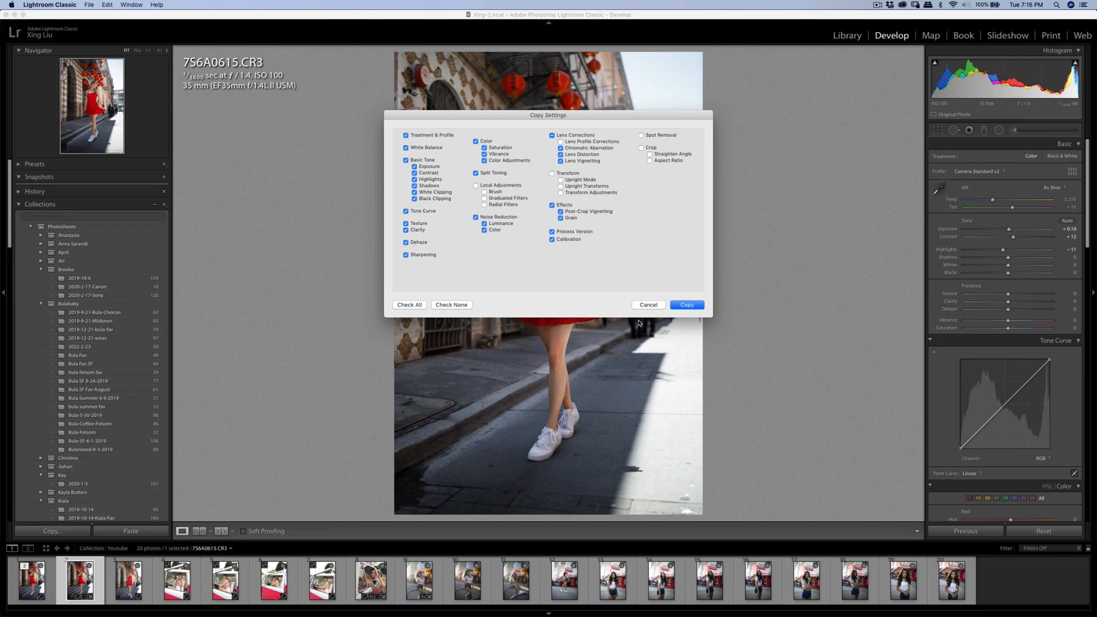
click(686, 304)
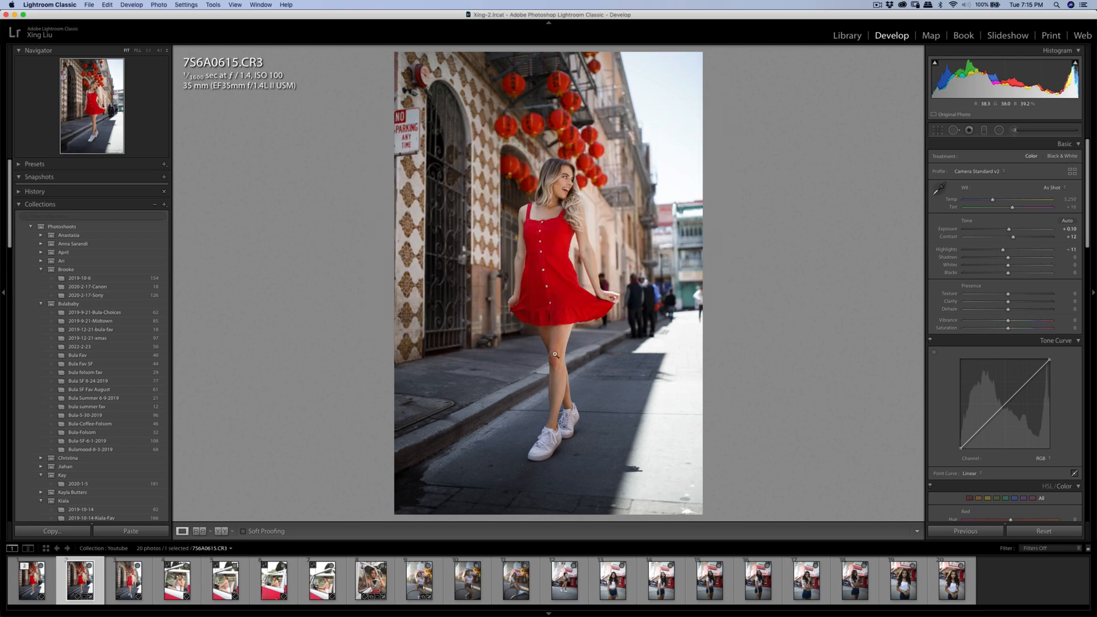
click(144, 576)
click(117, 533)
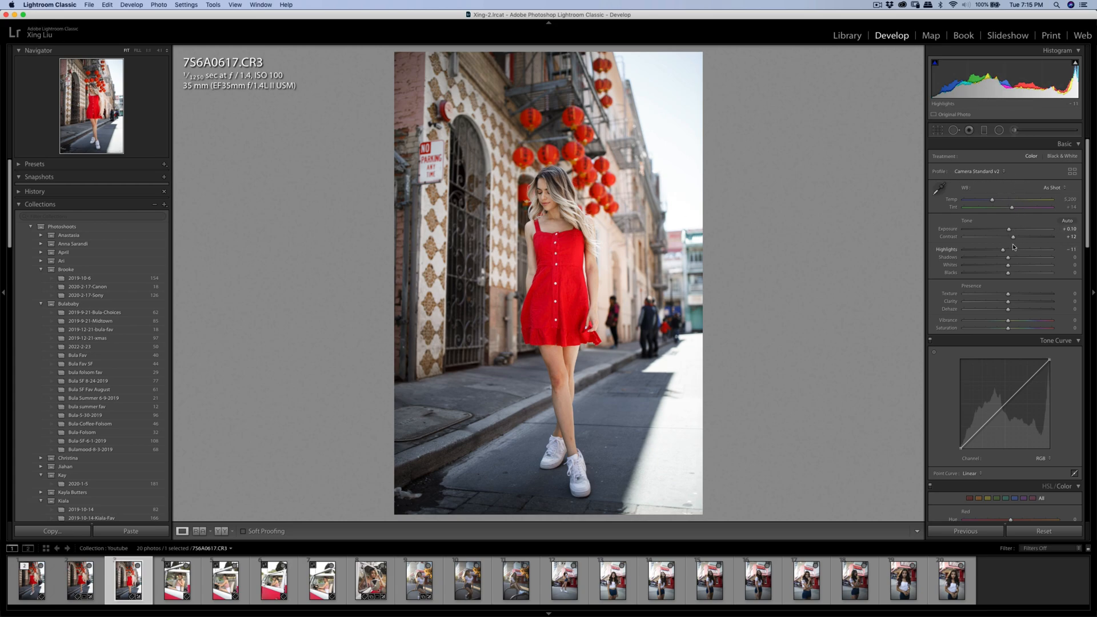
Set the Exposure to −0.25, the Contrast to +17 and the Highlights to −14.
mouse_move(1012, 236)
mouse_down()
mouse_move(1001, 250)
mouse_move(1007, 232)
mouse_up()
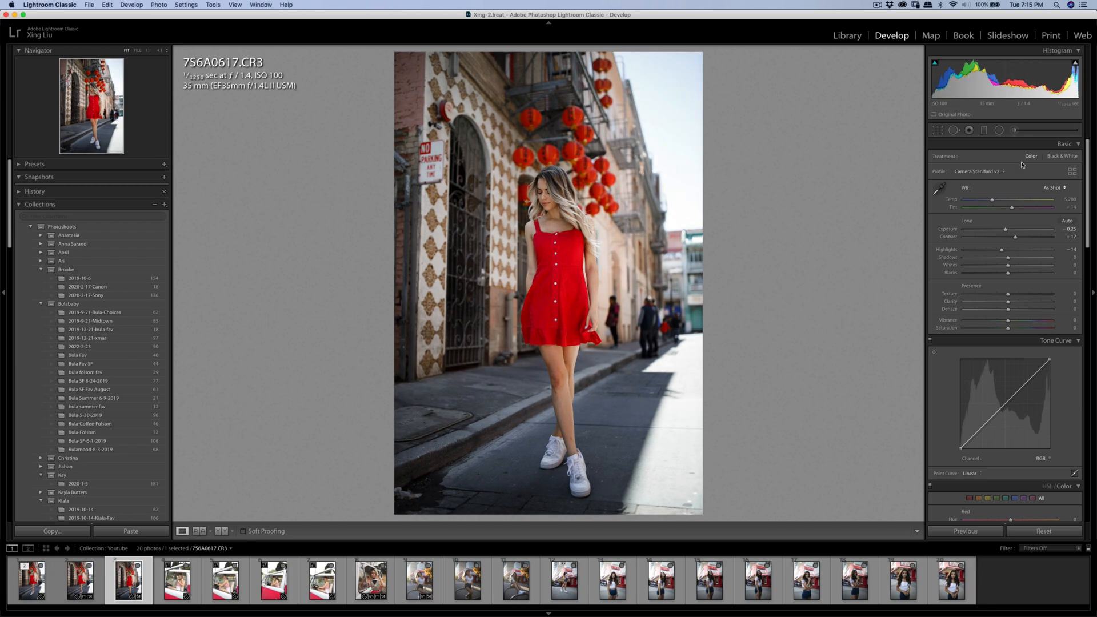
Lighten the woman's face with an adjustment brush set to the Shadows effect at an amount of about 11.
click(1013, 130)
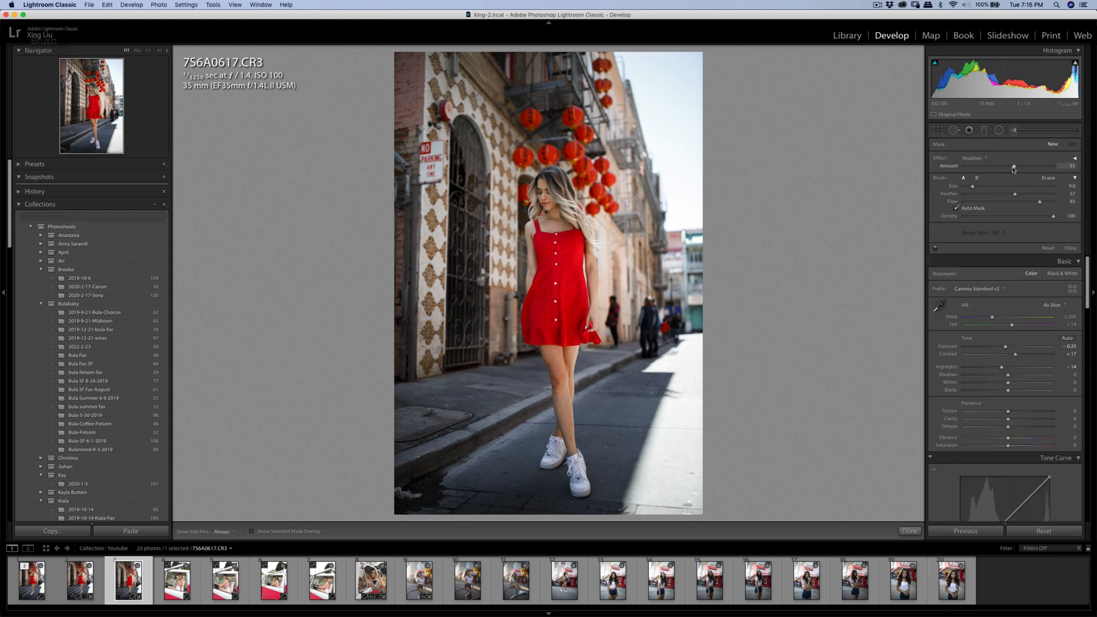
drag(1014, 167, 1016, 167)
scroll(546, 201, down, 3)
click(546, 202)
click(1014, 130)
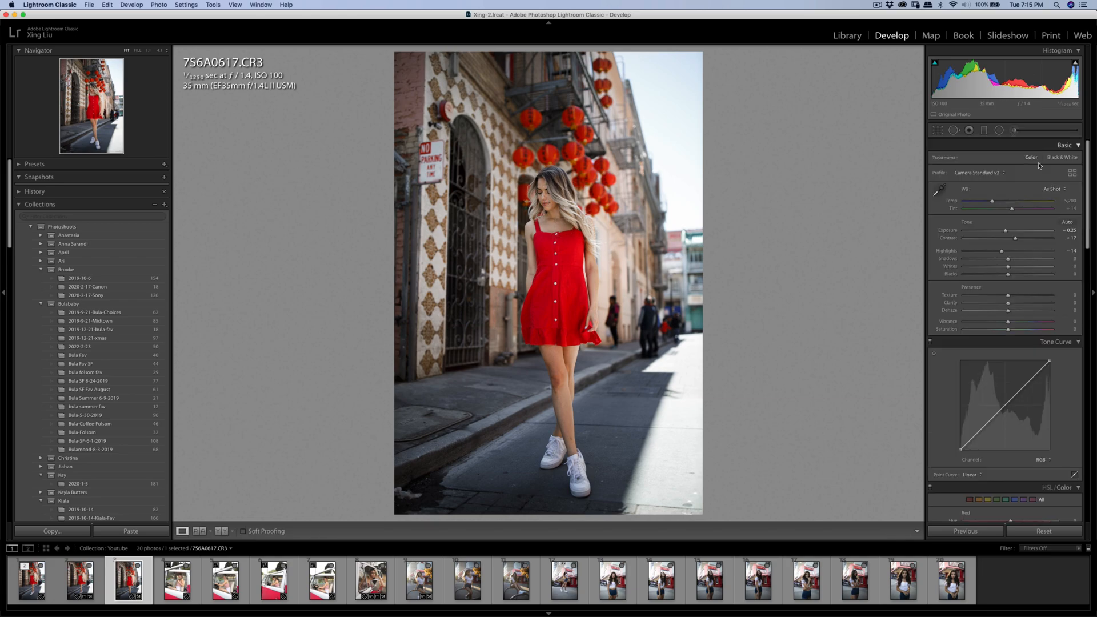
Raise the Contrast to +23 and straighten the photo slightly with Crop & Straighten.
drag(1015, 237, 1018, 241)
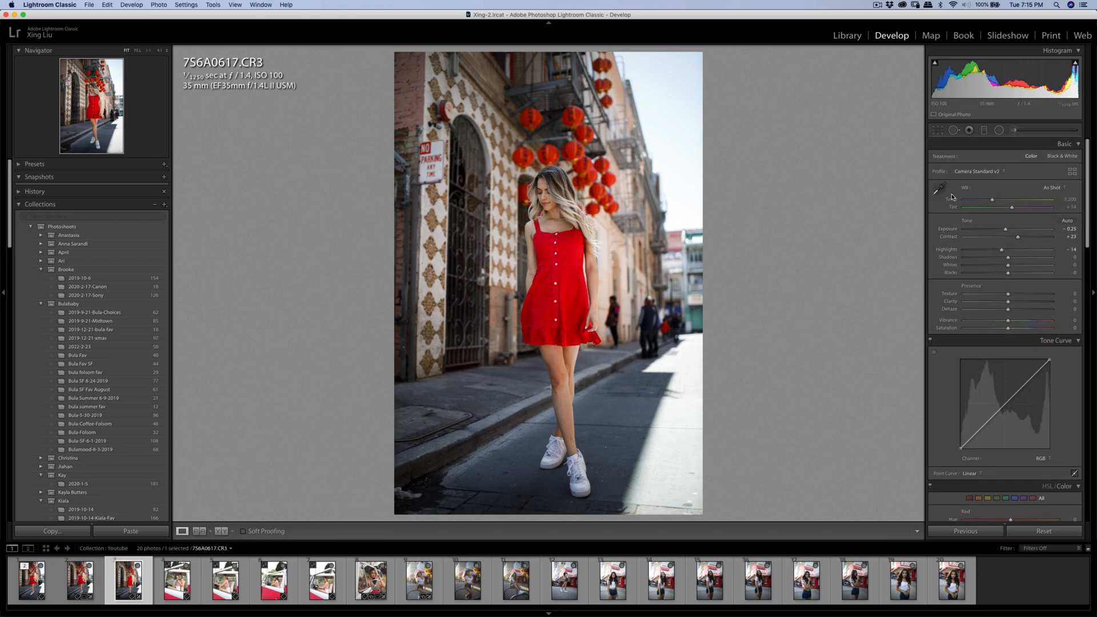
click(938, 130)
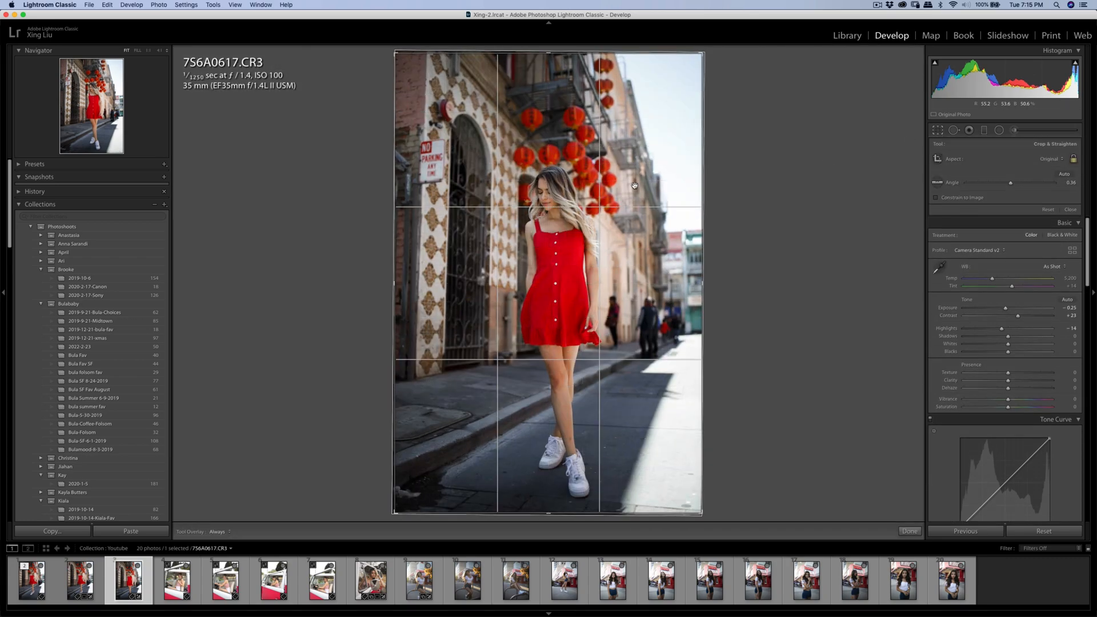
Heal the light streak on the dark pavement in the photo's lower-left corner.
key(q)
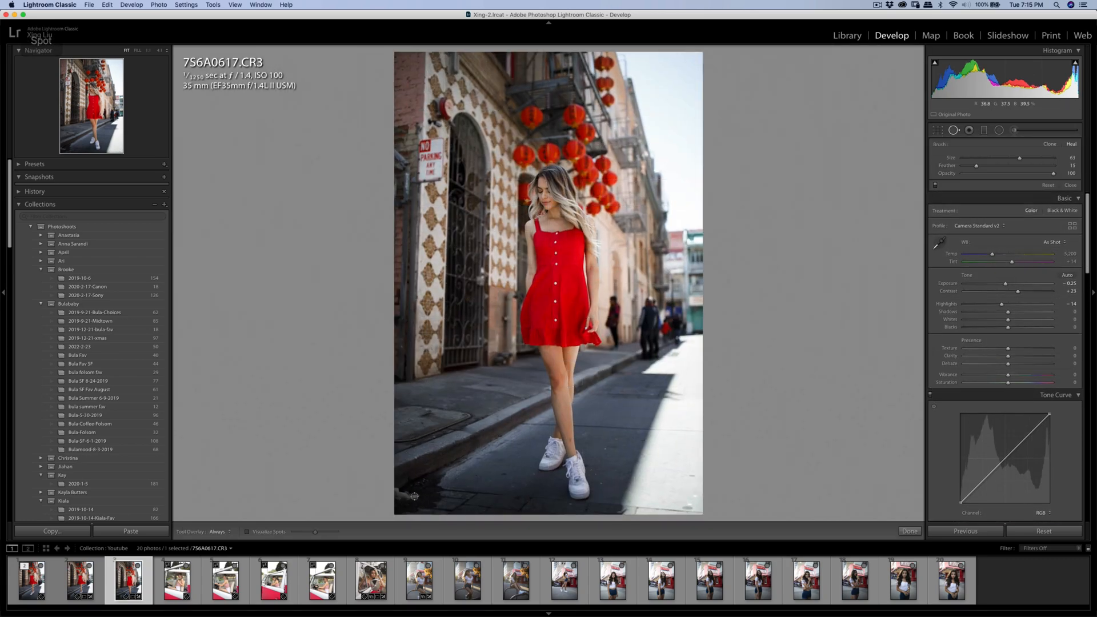
drag(418, 495, 403, 495)
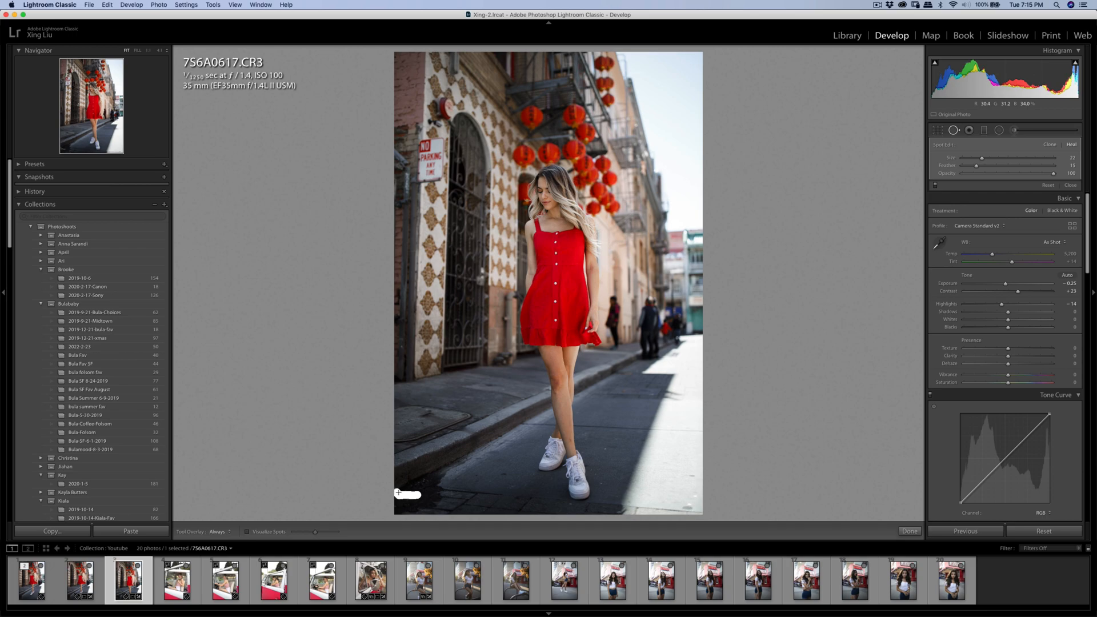
mouse_move(407, 496)
mouse_down()
mouse_move(406, 483)
mouse_move(404, 508)
mouse_up()
key(q)
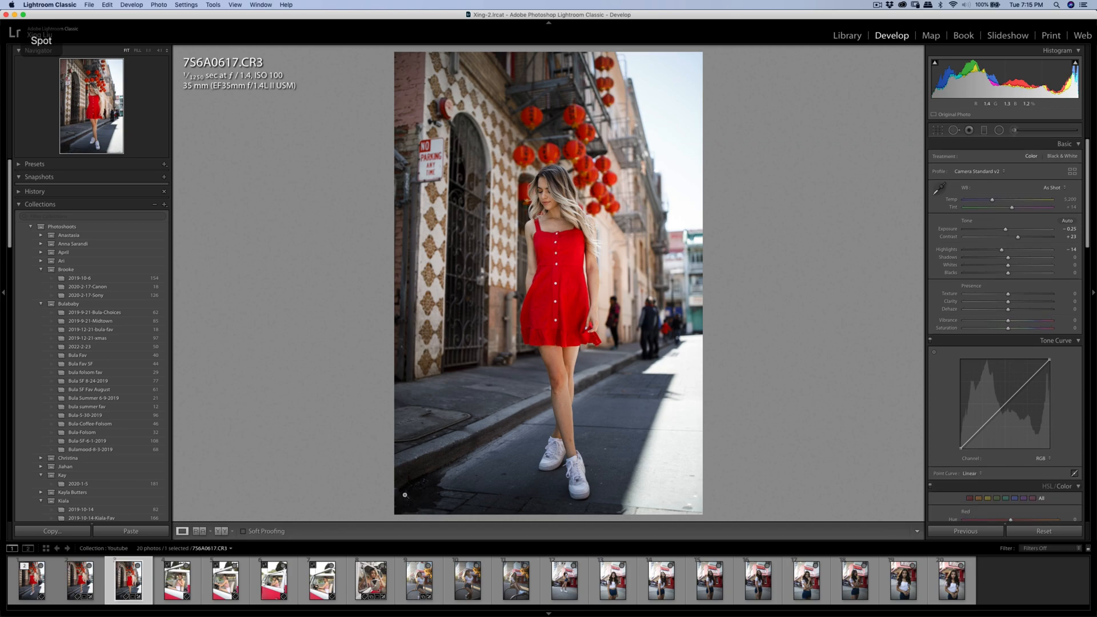
Heal the remaining marks around the lower-left corner of the pavement, below the curb.
key(q)
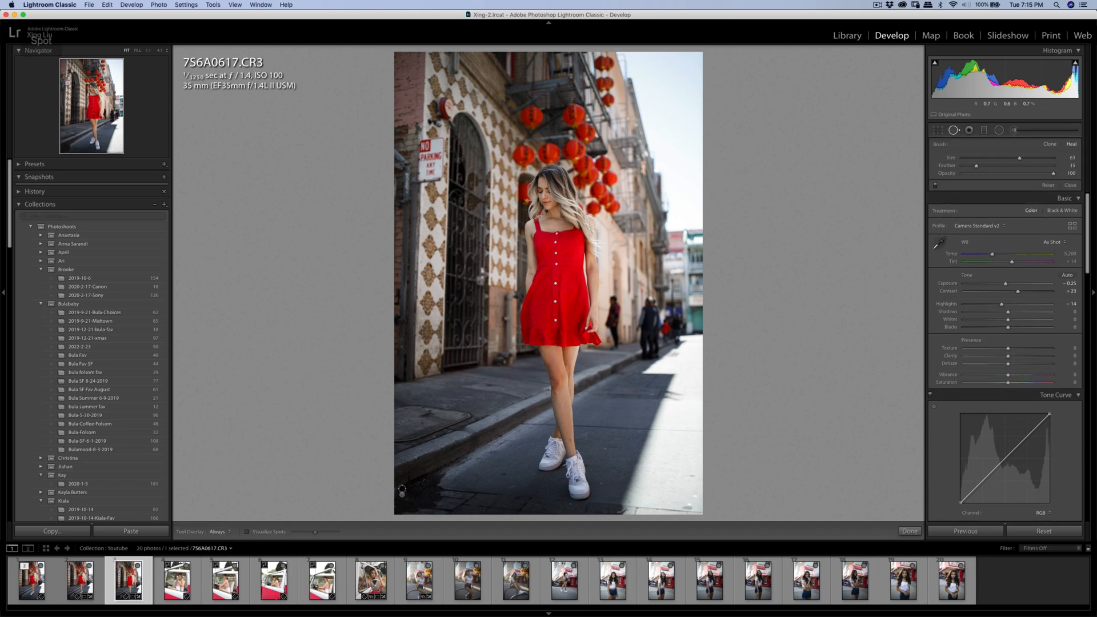
click(400, 489)
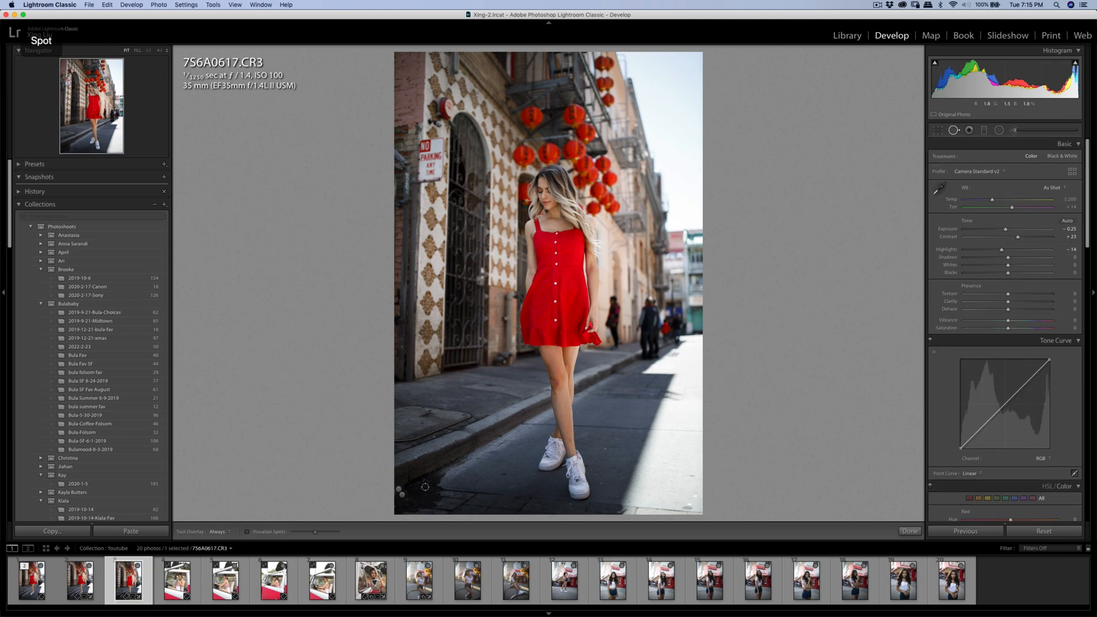
drag(412, 485, 427, 481)
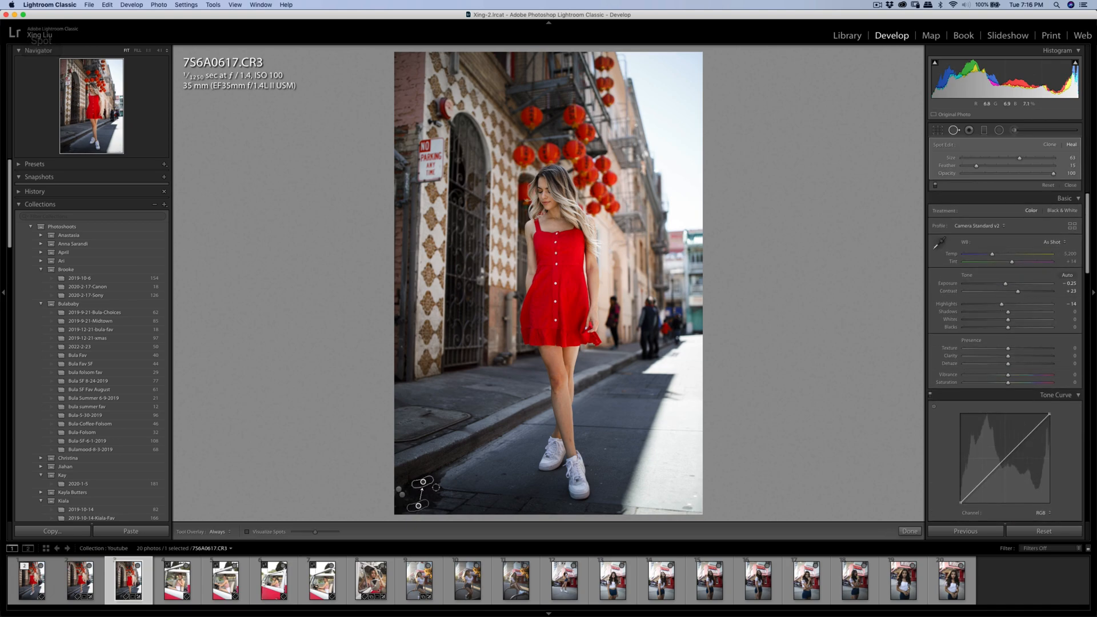
key(q)
key(q)
mouse_move(404, 492)
mouse_down()
mouse_move(419, 483)
mouse_move(416, 494)
mouse_up()
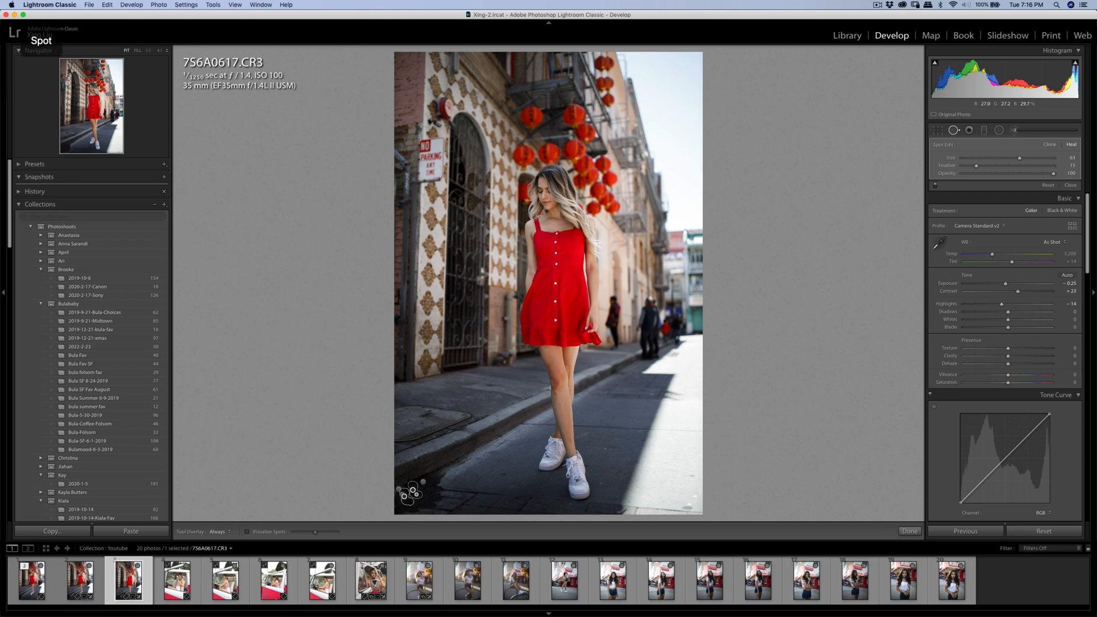
key(q)
key(q)
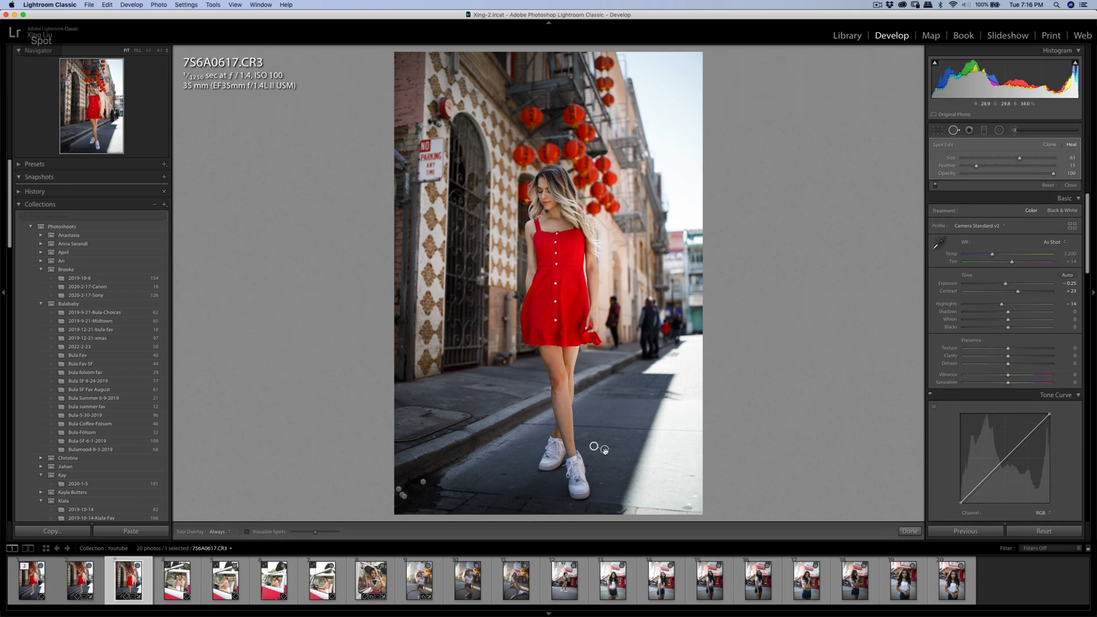
Heal the white specks on the asphalt beside and behind the front shoe.
key(q)
click(599, 451)
key(q)
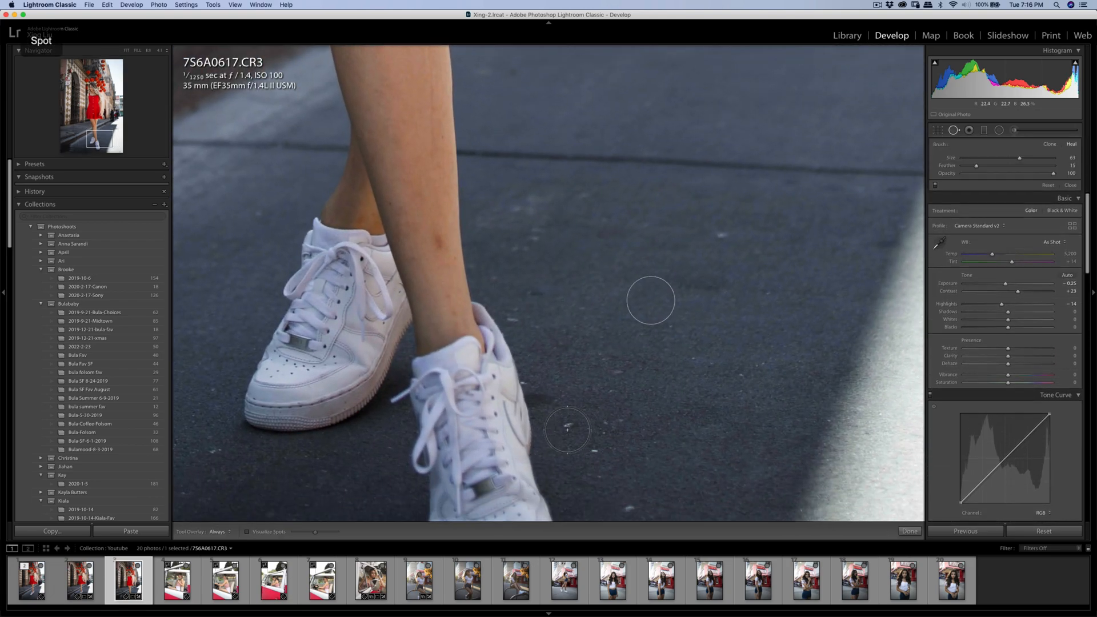
click(591, 449)
click(626, 431)
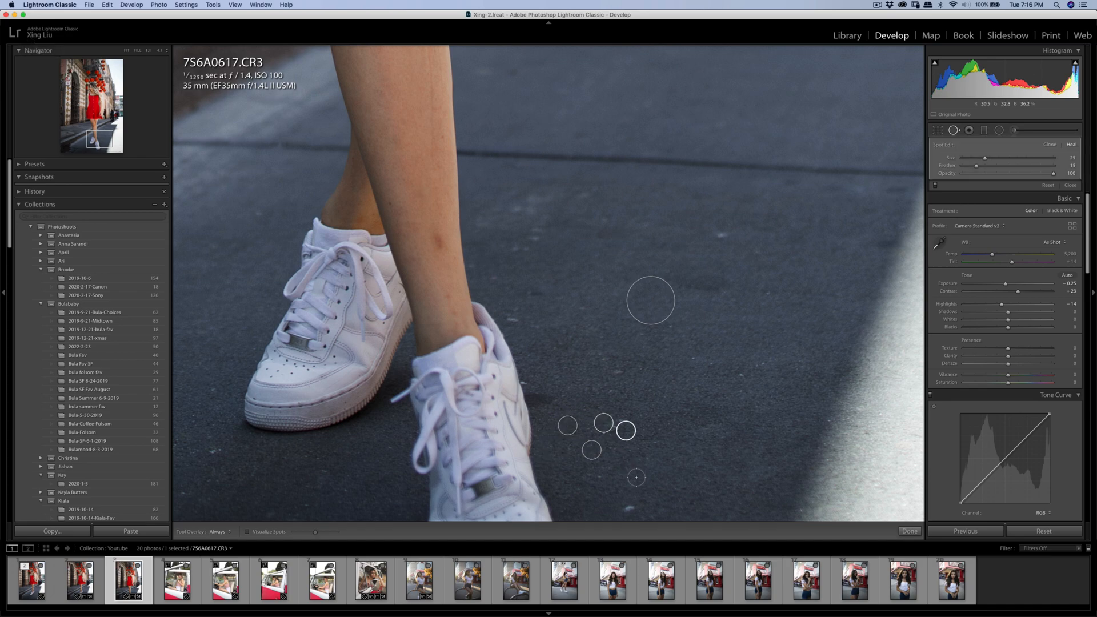
click(628, 505)
click(514, 321)
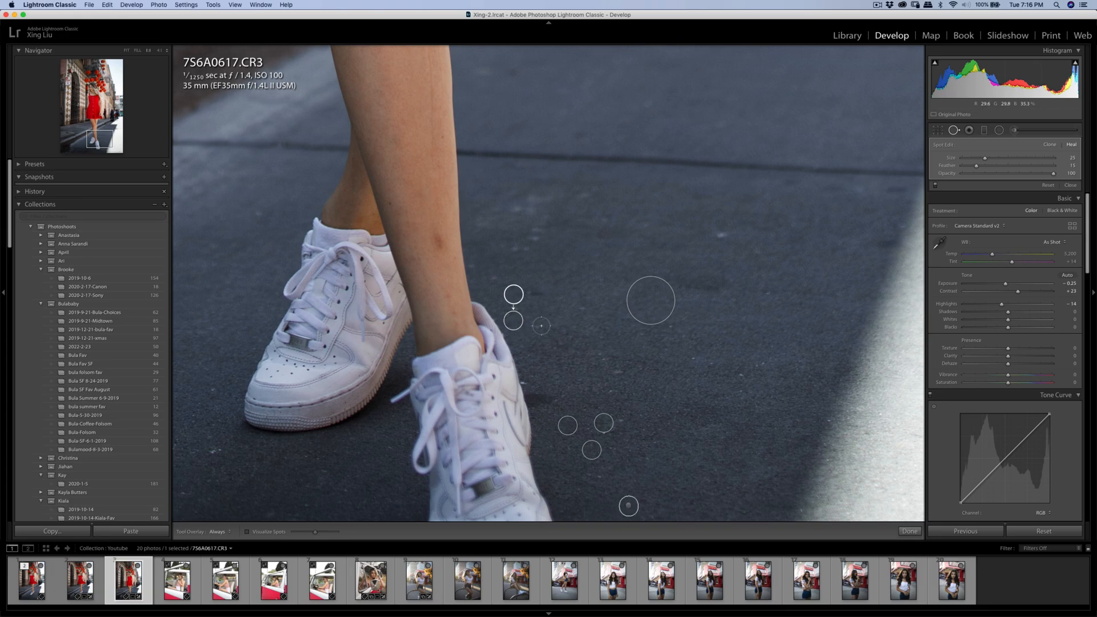
click(720, 234)
key(q)
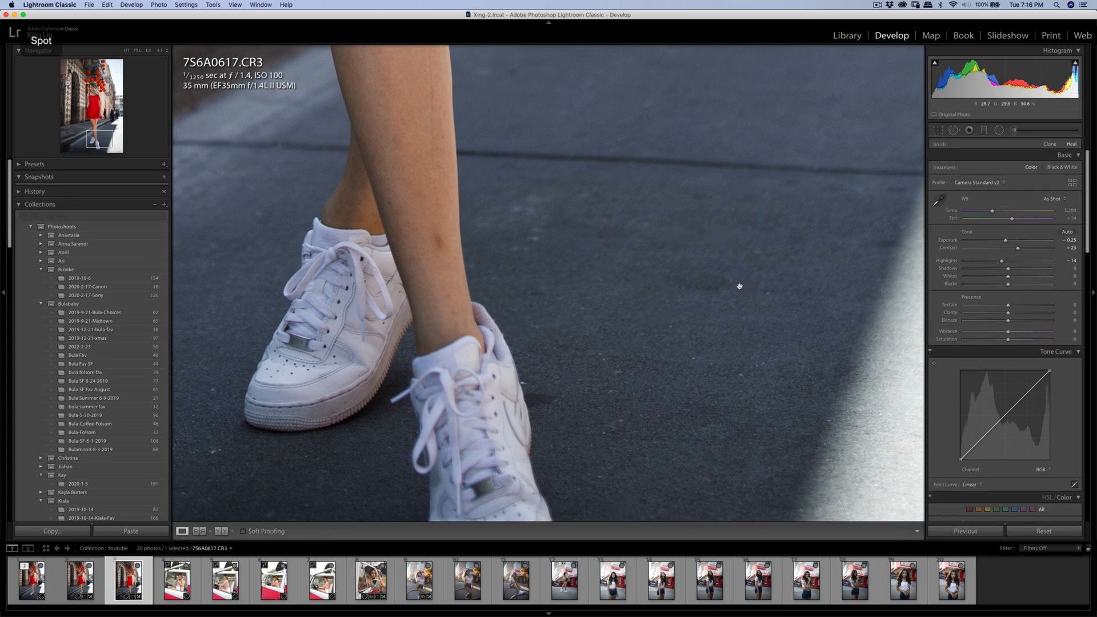
Heal the small specks on the asphalt in front of the white shoes.
click(651, 403)
click(567, 490)
mouse_move(568, 487)
mouse_down()
mouse_move(578, 218)
mouse_move(615, 237)
mouse_up()
key(q)
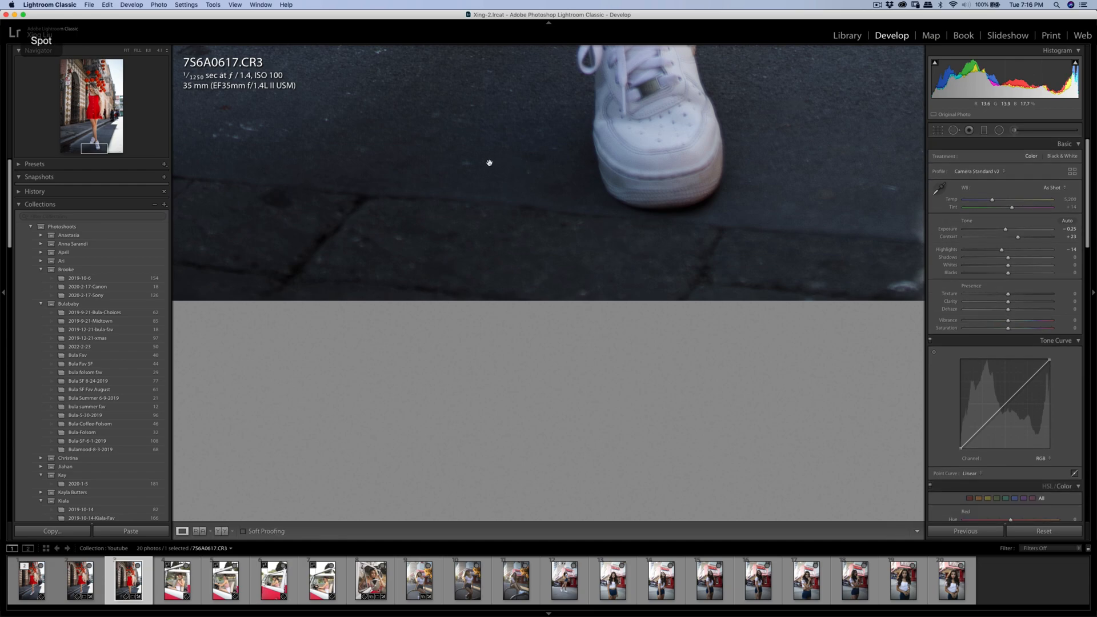
click(463, 164)
drag(465, 127, 622, 367)
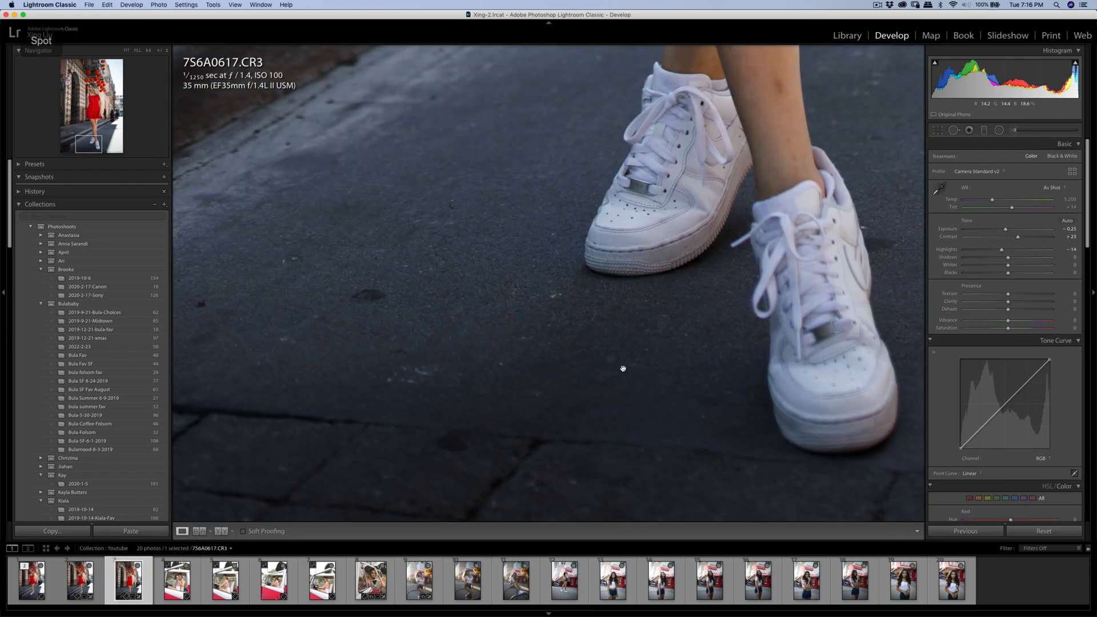
drag(557, 300, 555, 298)
key(q)
key(q)
click(502, 363)
Heal the row of white scuffs on the asphalt just above the brick border.
key(q)
key(q)
mouse_move(392, 378)
mouse_down()
mouse_move(414, 365)
mouse_move(428, 378)
mouse_up()
key(q)
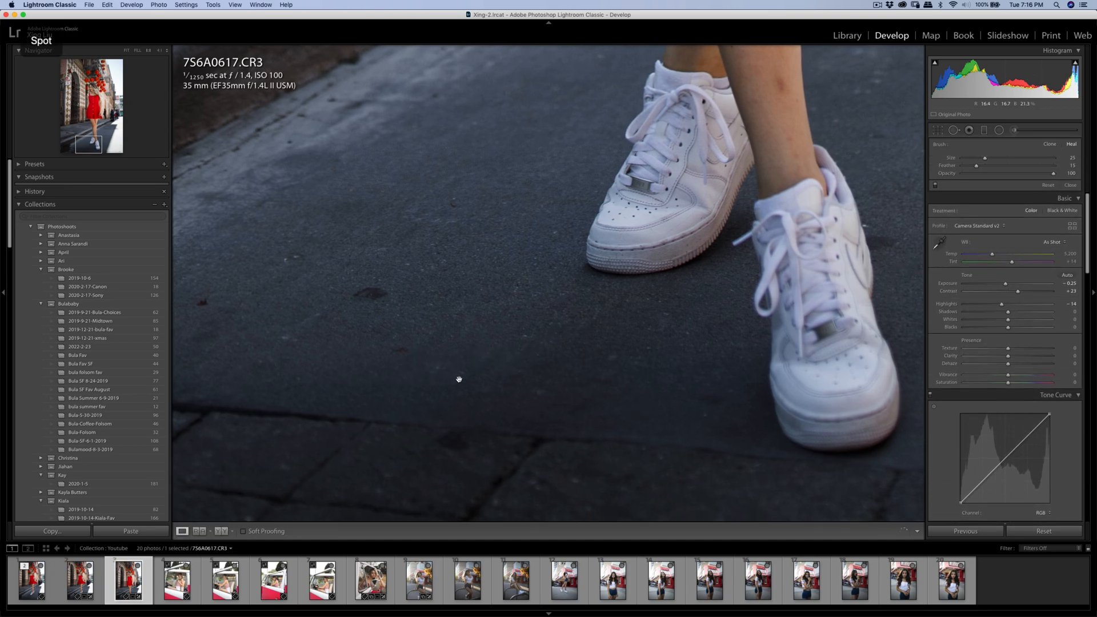
click(423, 307)
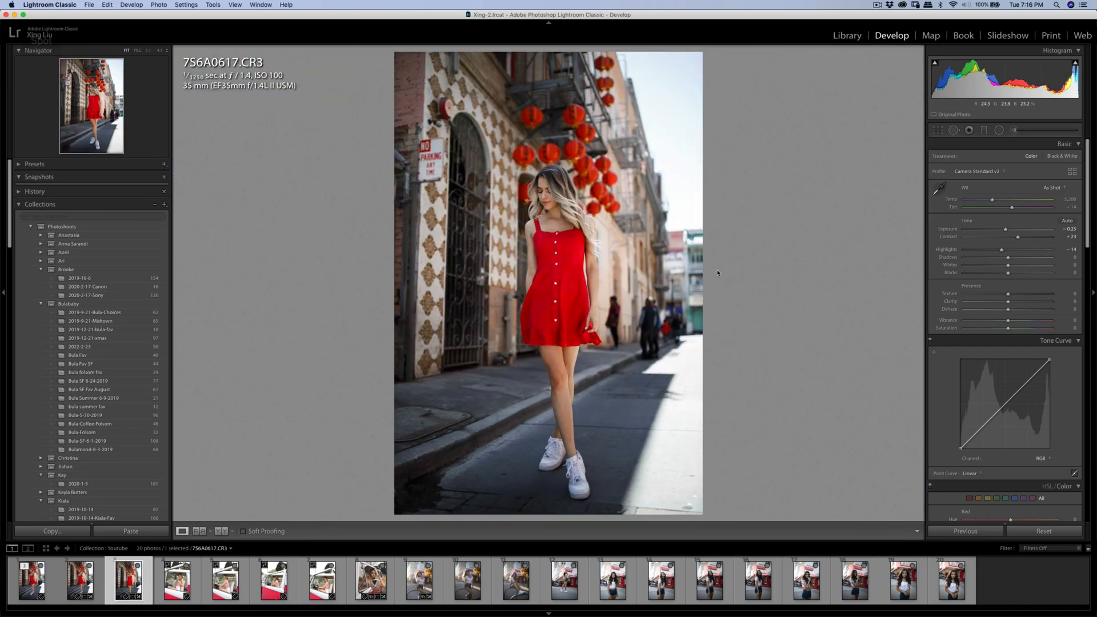
Tighten and reposition the crop of the red-dress street photo, and raise its Contrast to +27.
click(938, 131)
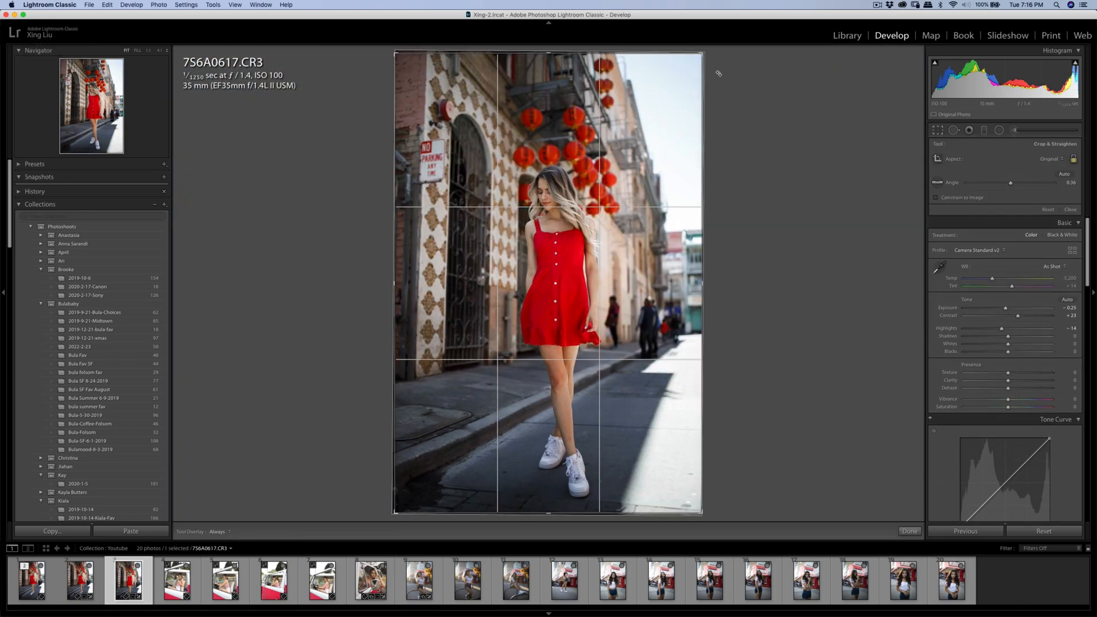
drag(700, 56, 695, 60)
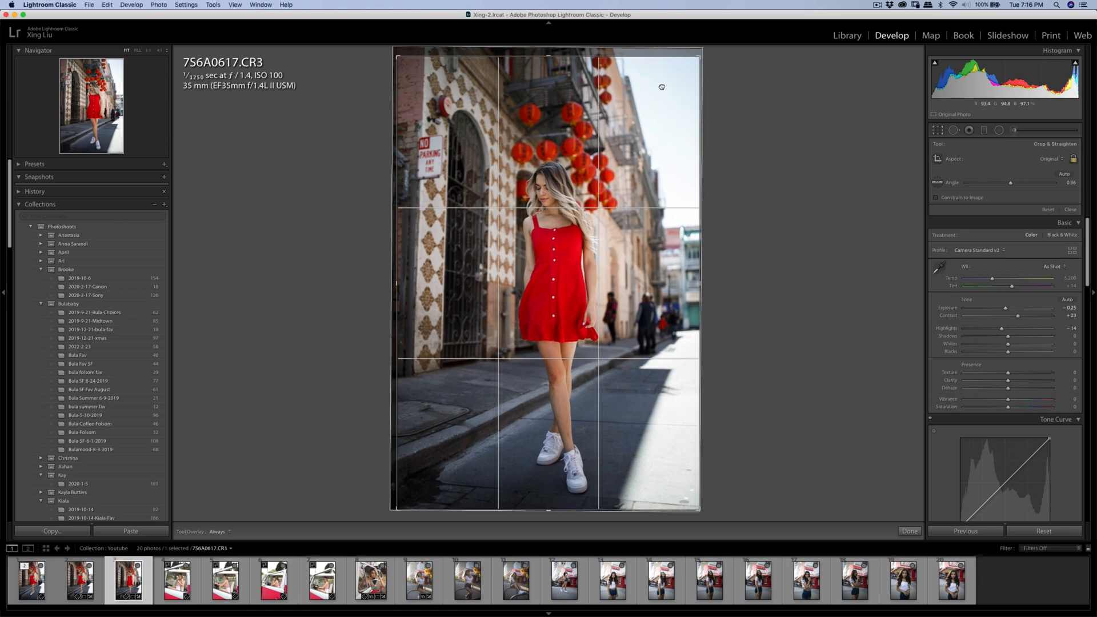
drag(401, 66, 399, 58)
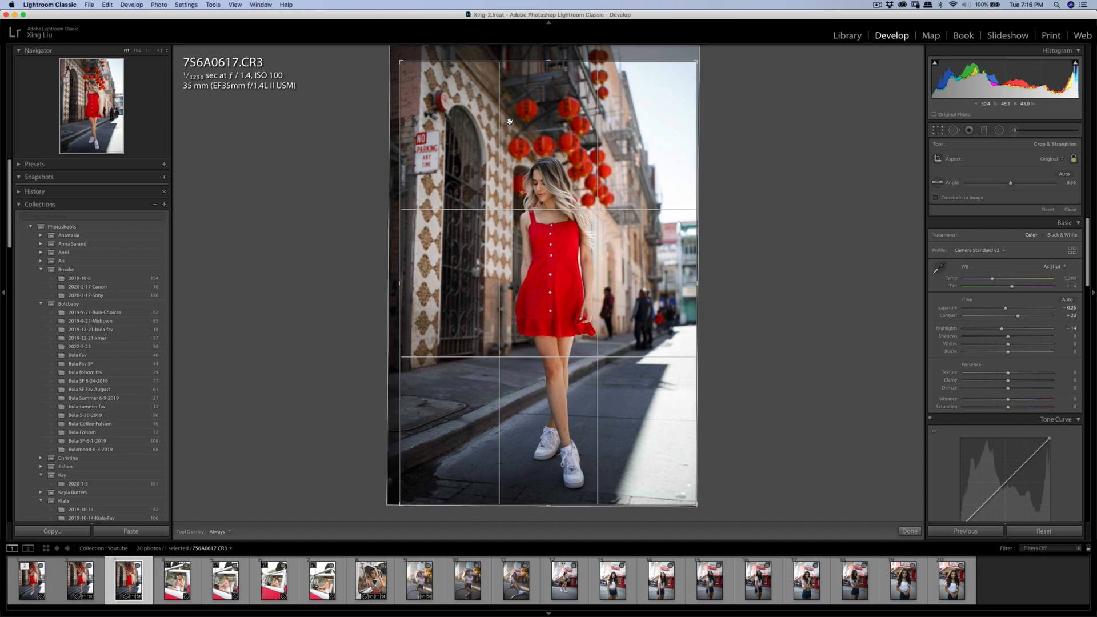
key(Return)
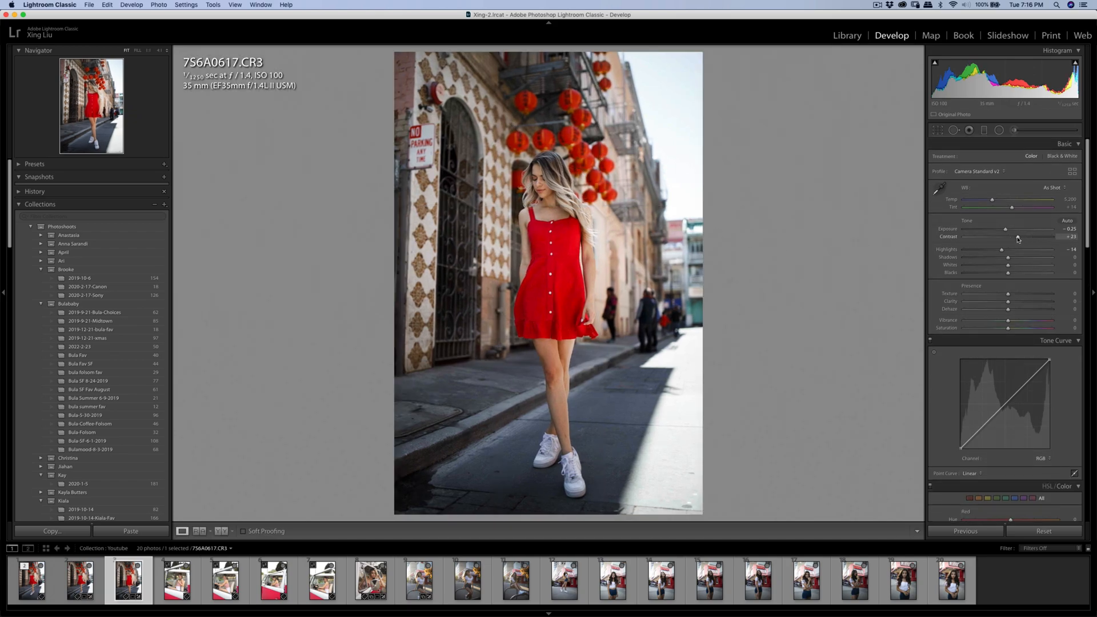
drag(1017, 238, 1020, 237)
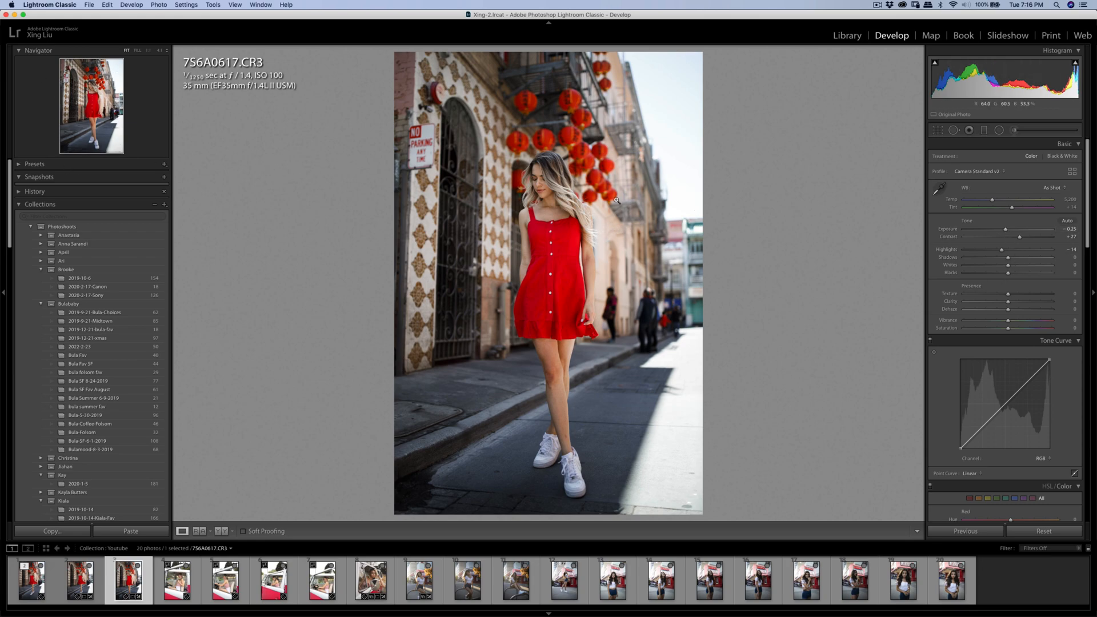
Send a copy of the photo with Lightroom adjustments to Portraiture3 for editing.
right_click(582, 199)
mouse_move(643, 273)
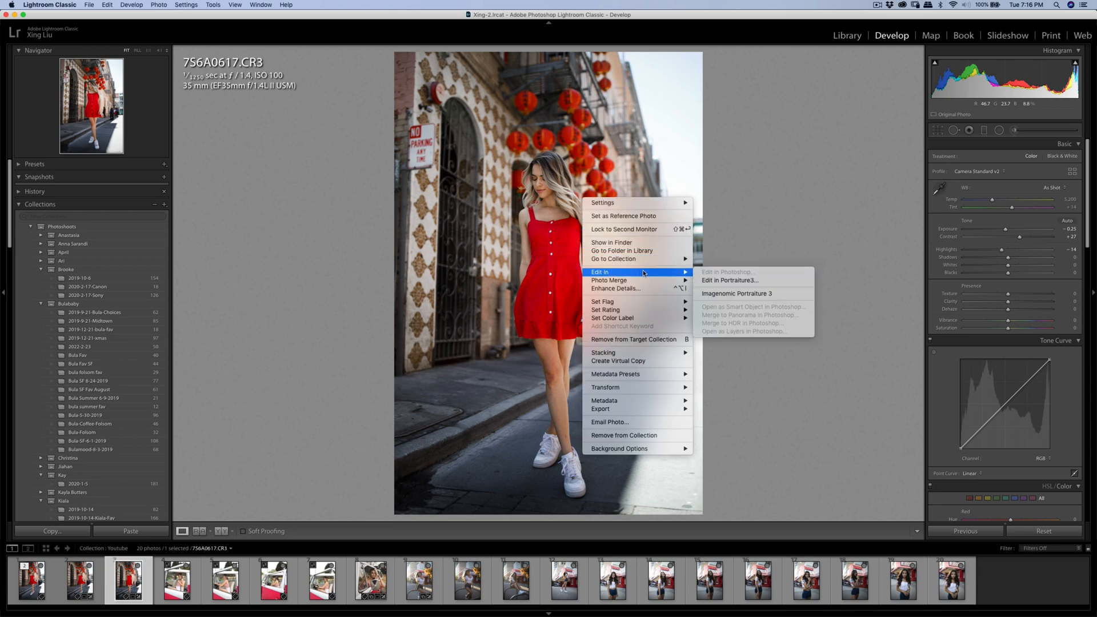
click(725, 280)
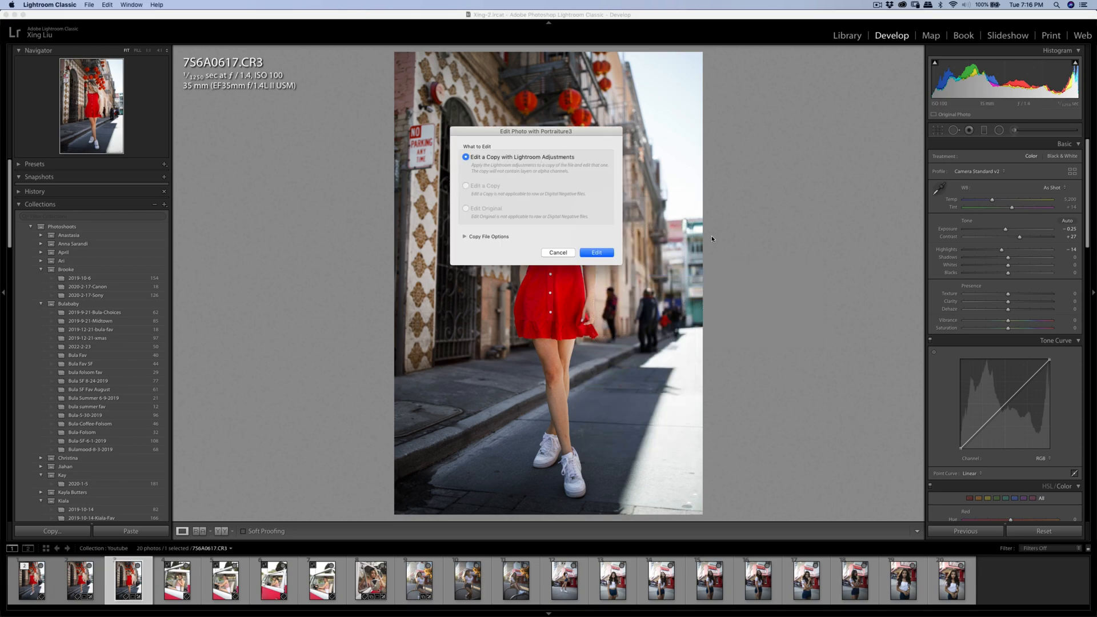
click(596, 252)
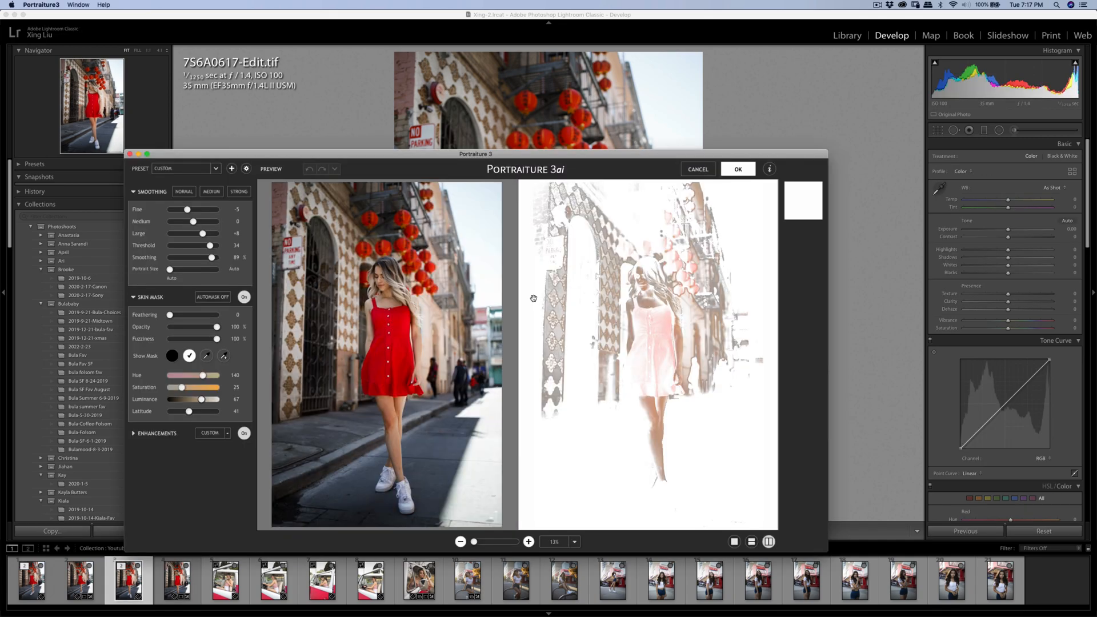
Extend the skin mask with a tone sampled from the woman's face, and apply the smoothing.
click(224, 356)
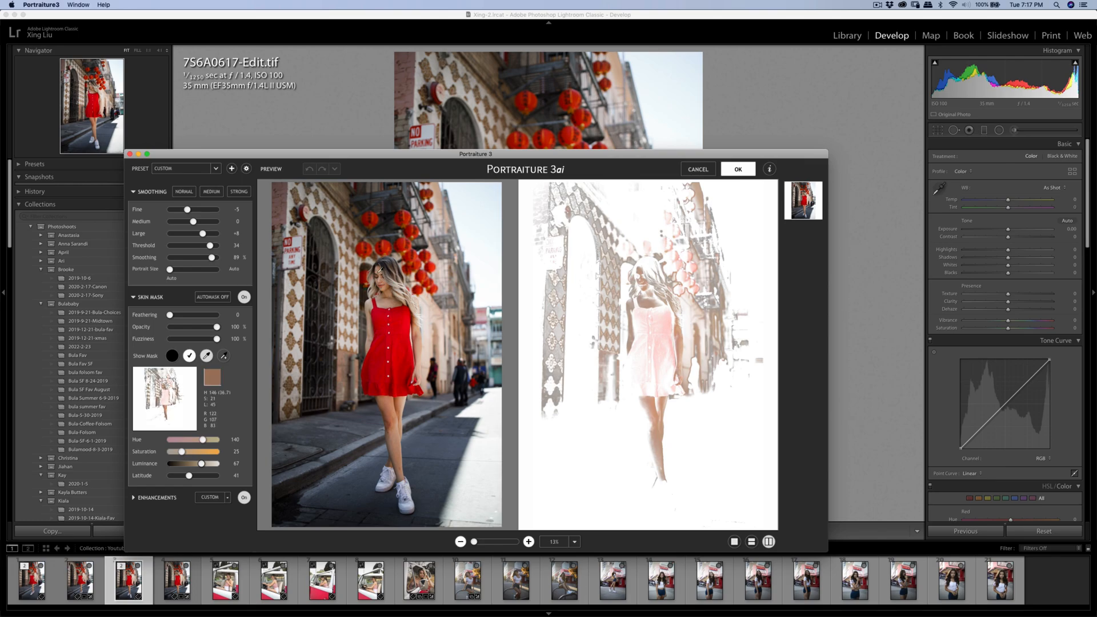
click(379, 268)
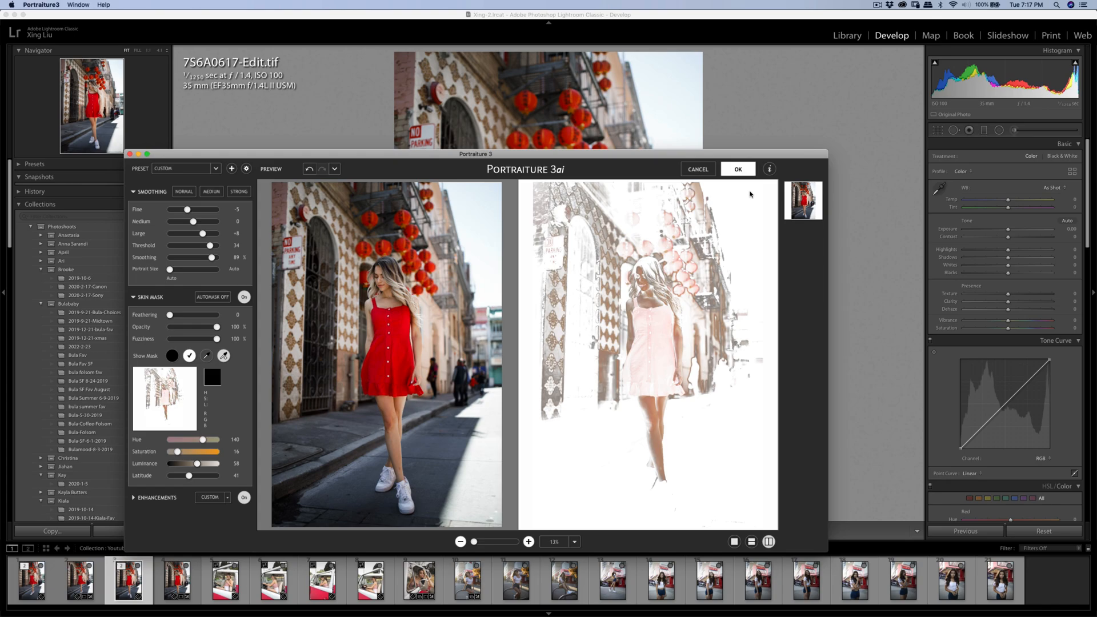
key(Return)
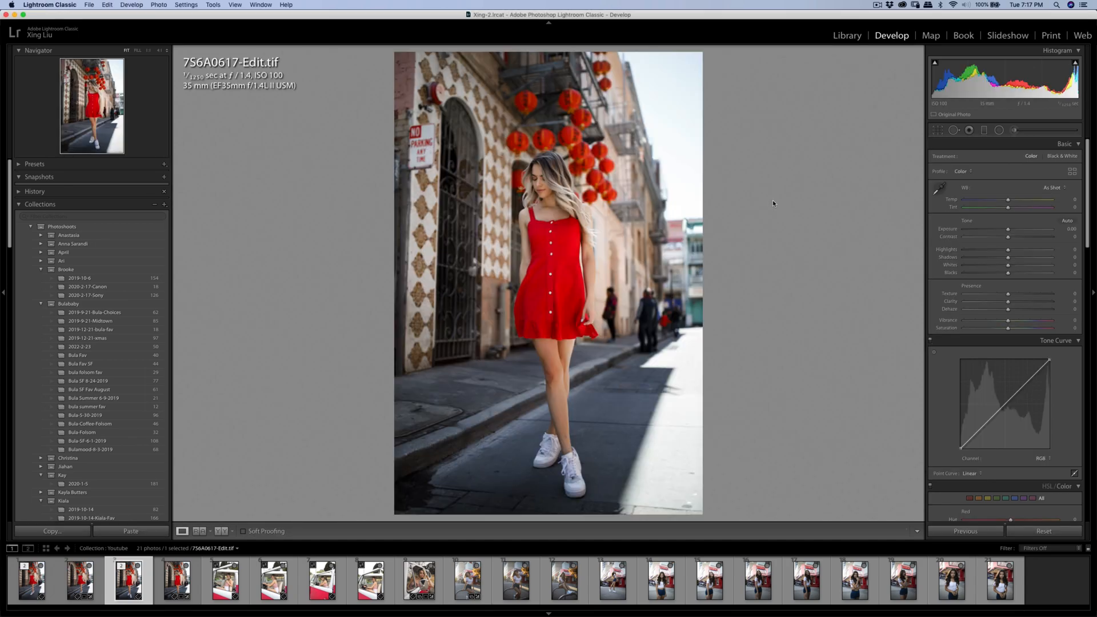
Export the smoothed red-dress photo, and open the van portrait 7S6A1041.CR3.
key(super+shift+e)
click(711, 331)
click(236, 582)
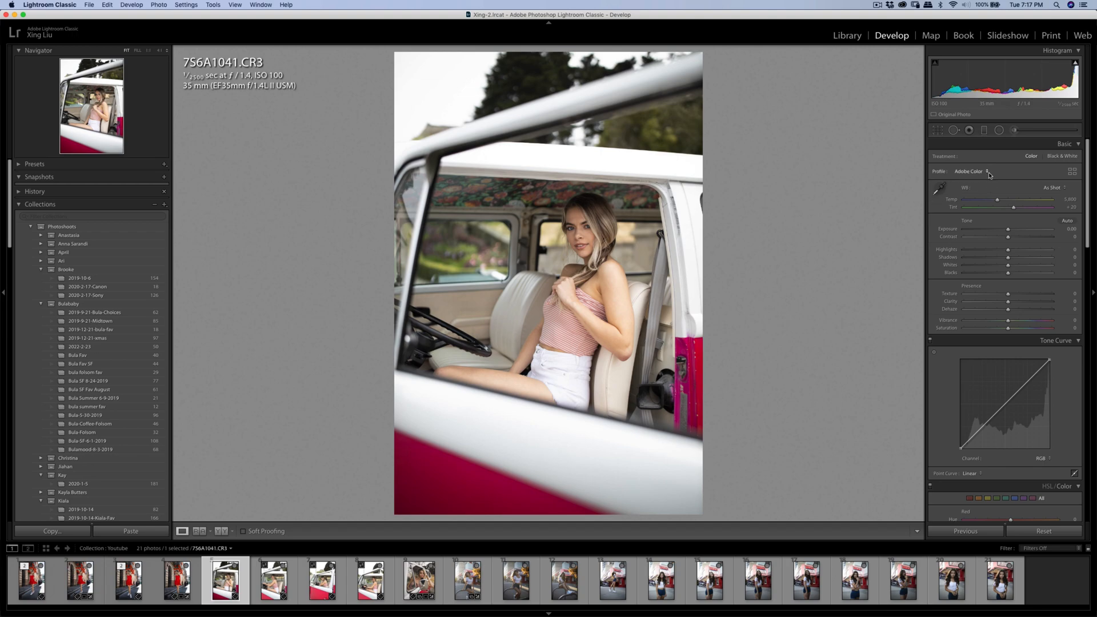
Apply the Camera Standard v2 profile from the camera matching group to the van portrait.
click(1072, 173)
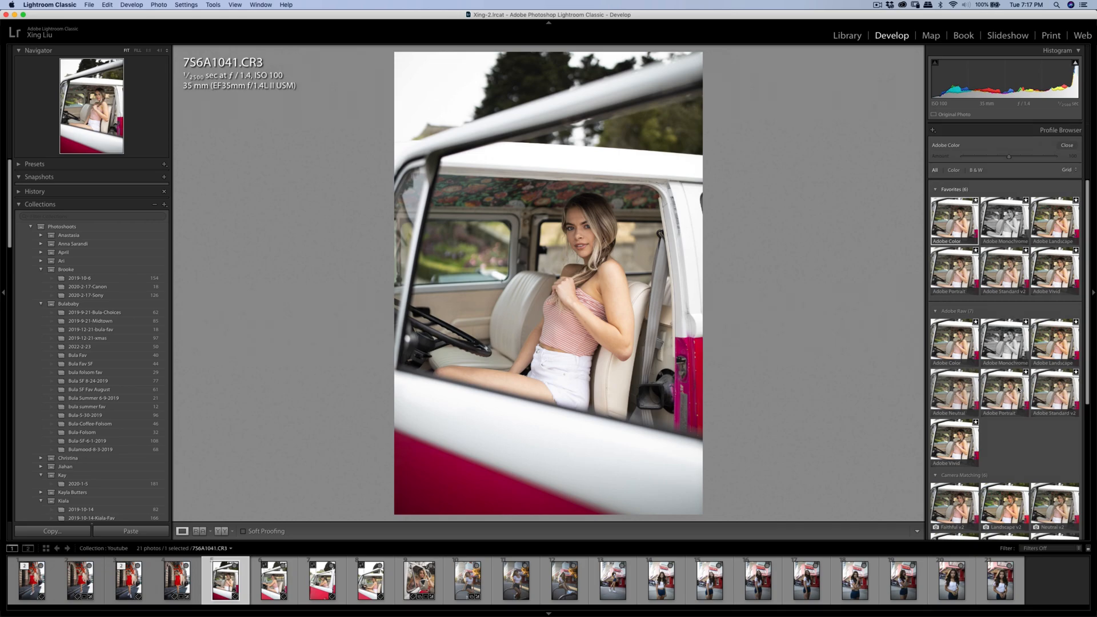
scroll(1008, 388, down, 3)
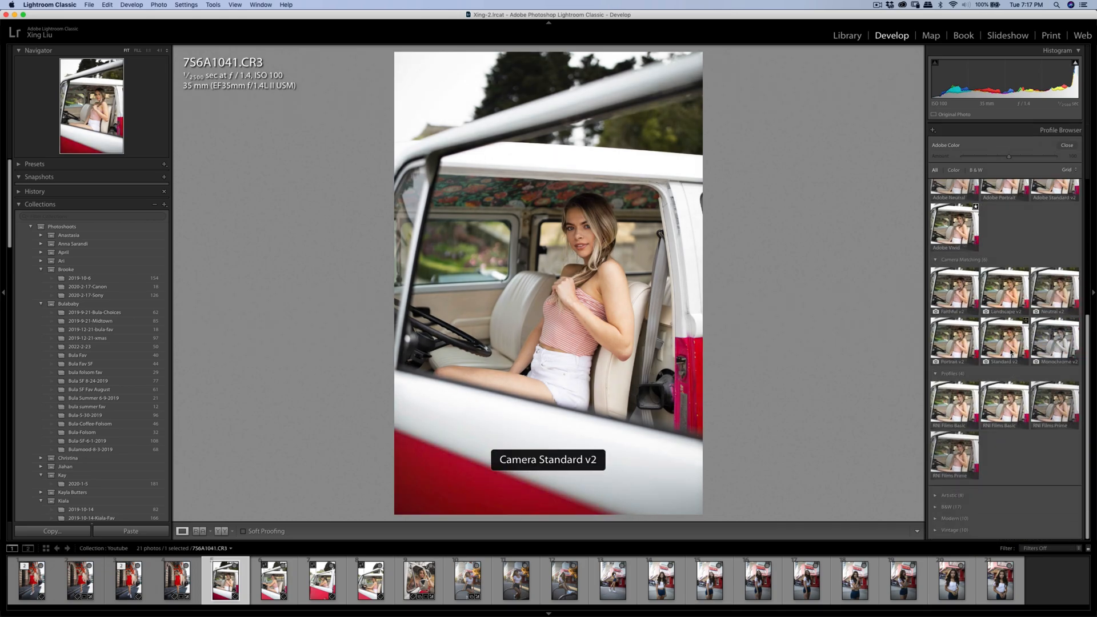
click(1011, 353)
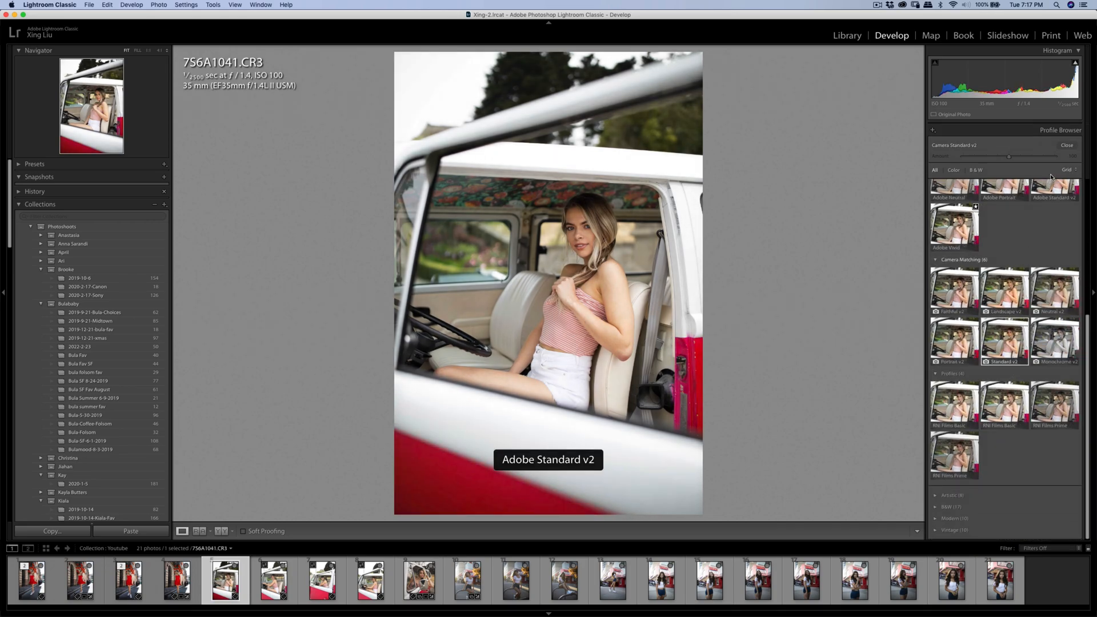
click(1066, 145)
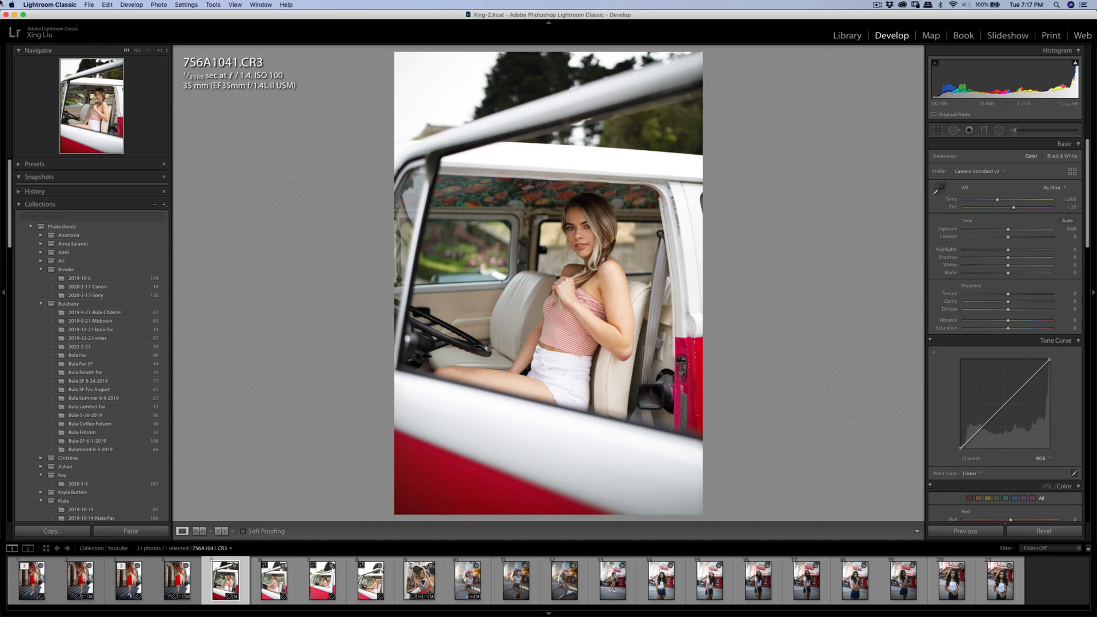
Check the Master raw default in the presets preferences.
click(50, 4)
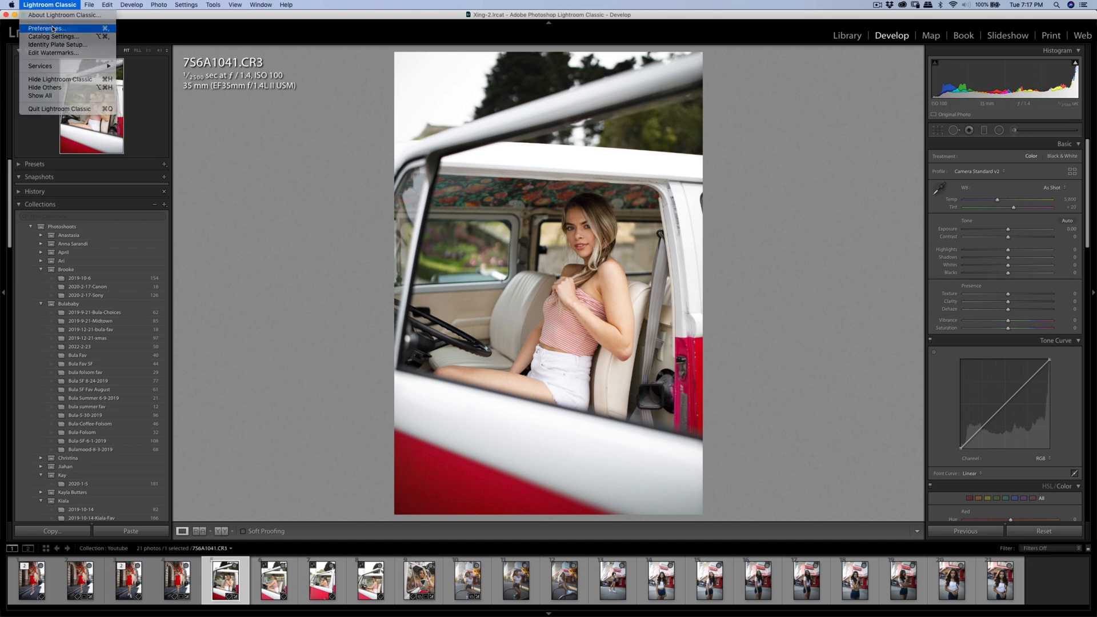
click(52, 28)
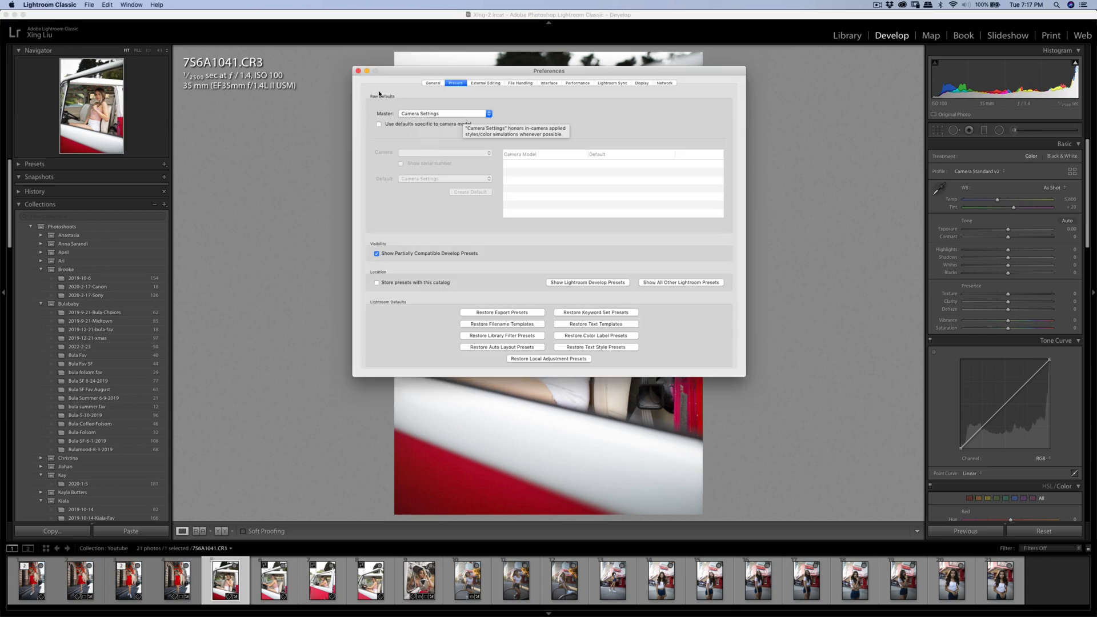
key(super+w)
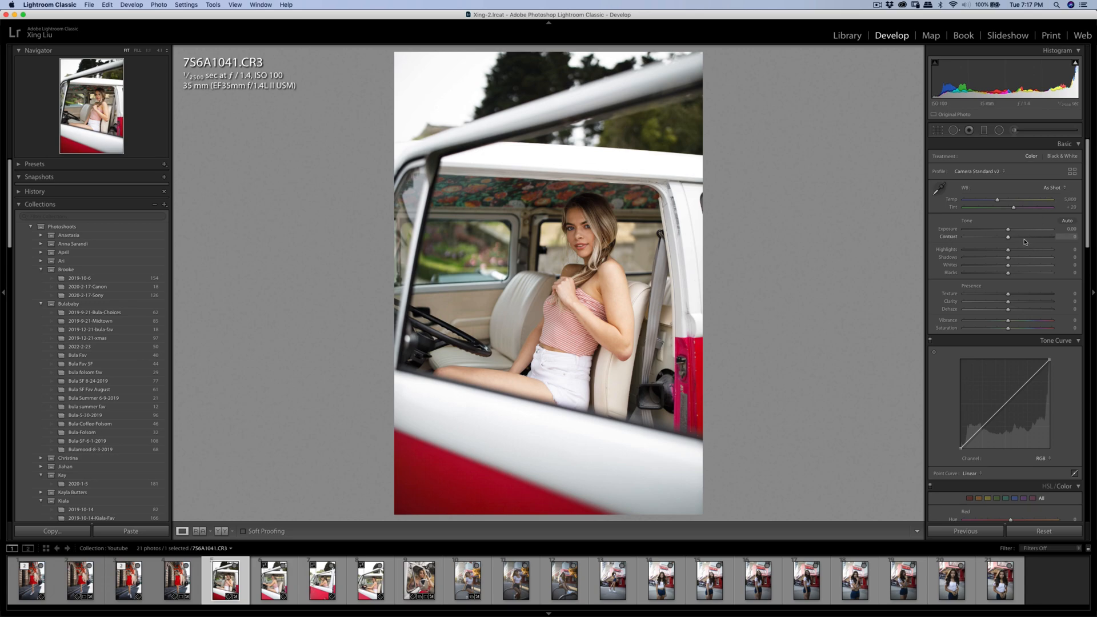
Set Exposure to +0.10, Contrast to +18 and Highlights to -20, with yellow Hue at -10 and yellow Saturation at -27.
mouse_move(1008, 237)
mouse_down()
mouse_move(1019, 240)
mouse_move(1004, 250)
mouse_move(1009, 232)
mouse_move(1000, 253)
mouse_up()
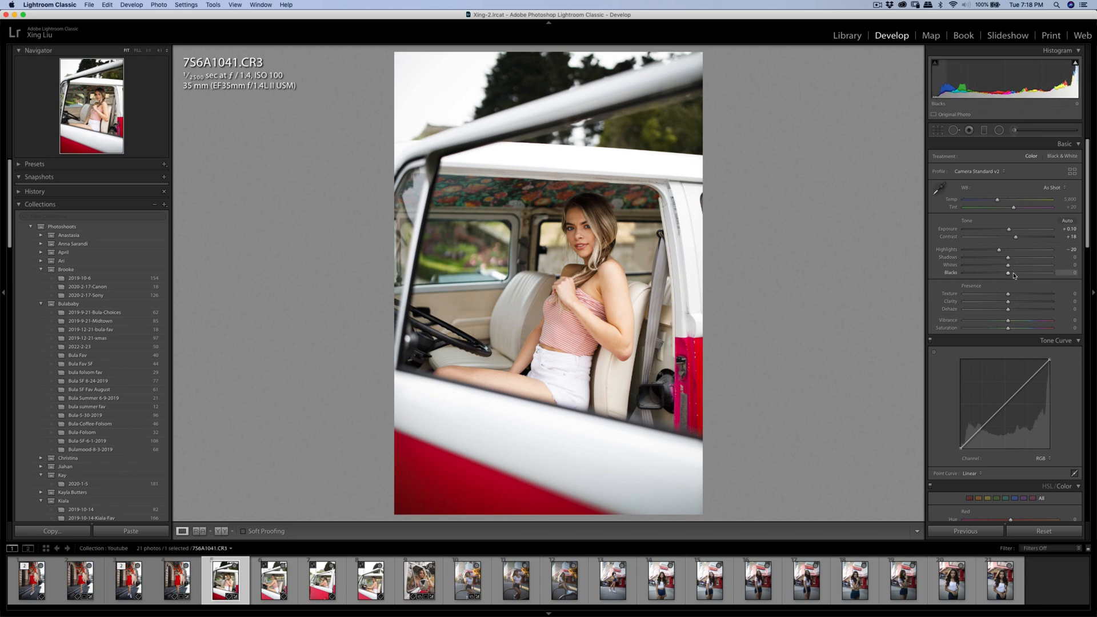
scroll(1011, 312, down, 10)
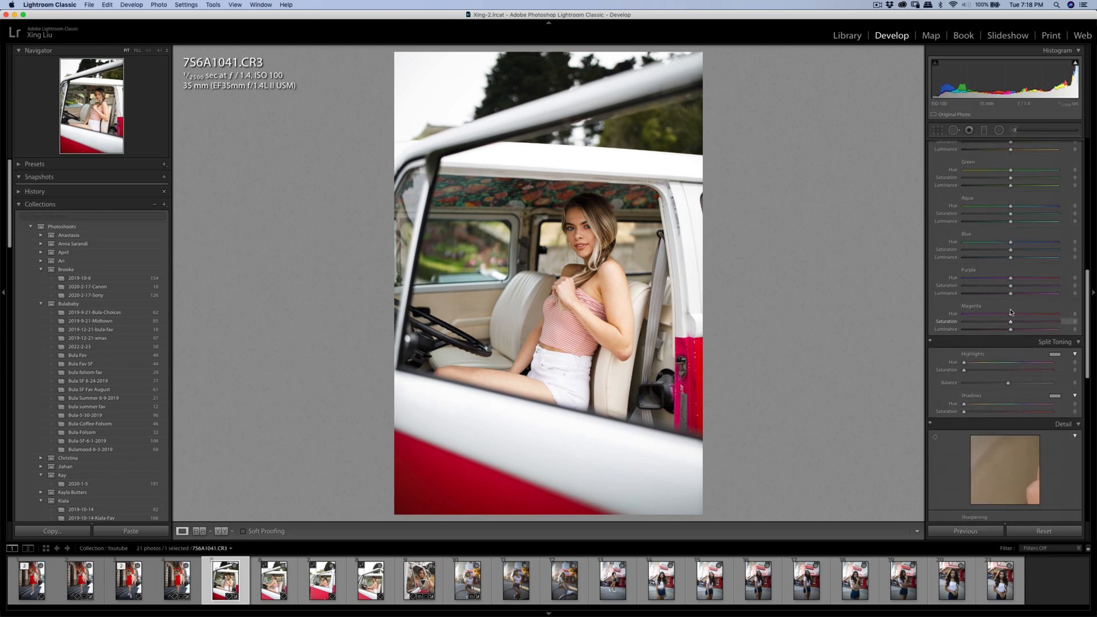
scroll(1011, 312, up, 2)
drag(1011, 176, 993, 177)
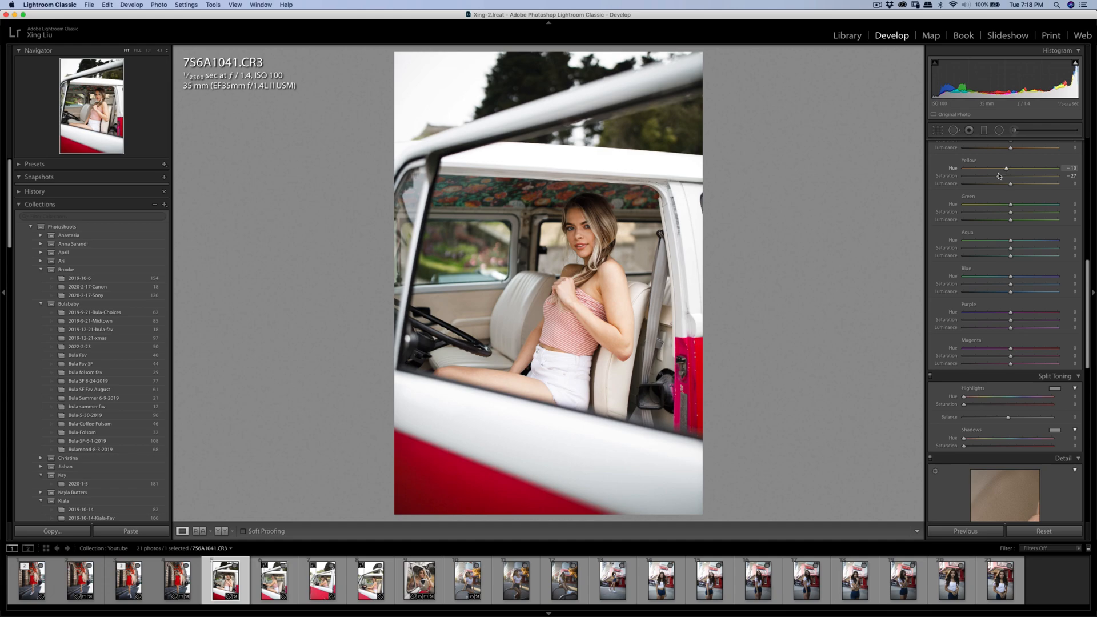
Brush a Shadows adjustment over the woman's face in the van, and reduce its Amount.
click(1013, 130)
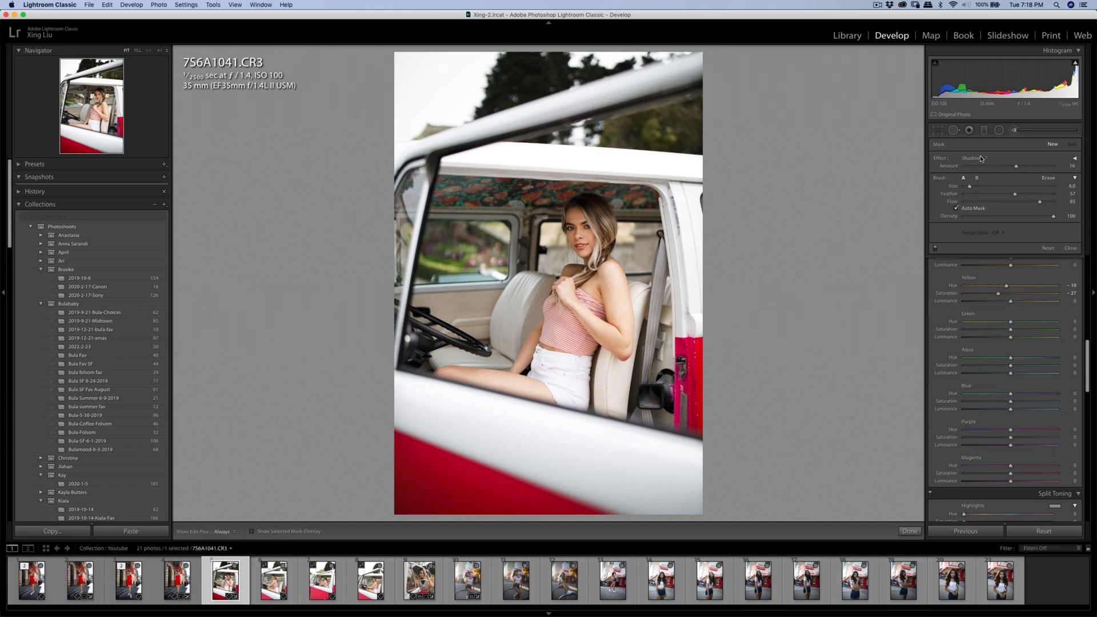
key(h)
drag(578, 220, 578, 220)
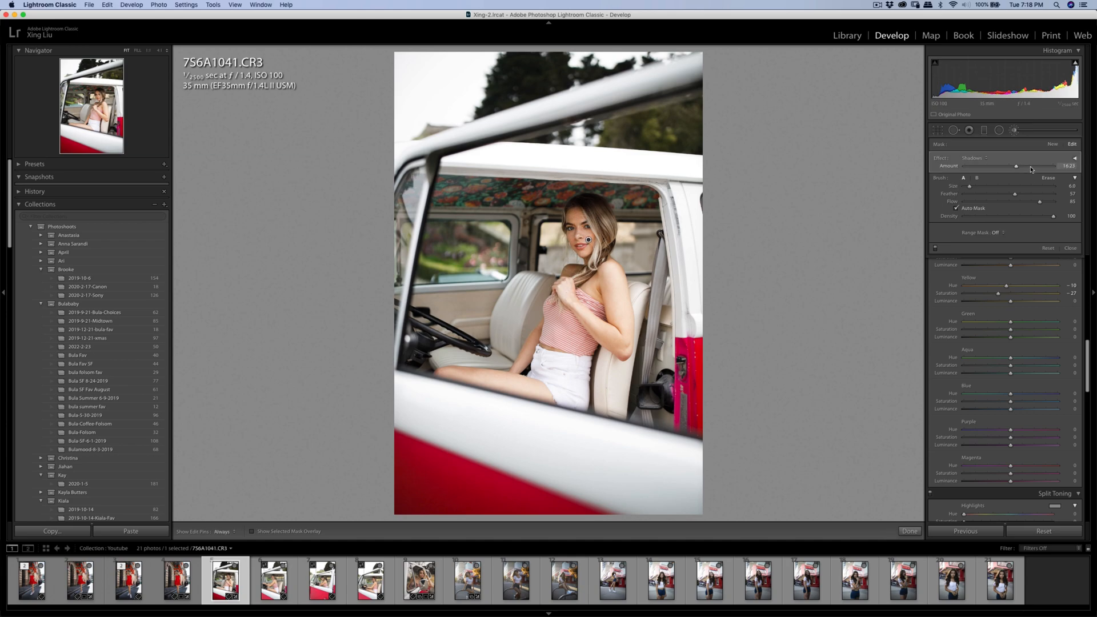
drag(1019, 169, 1011, 169)
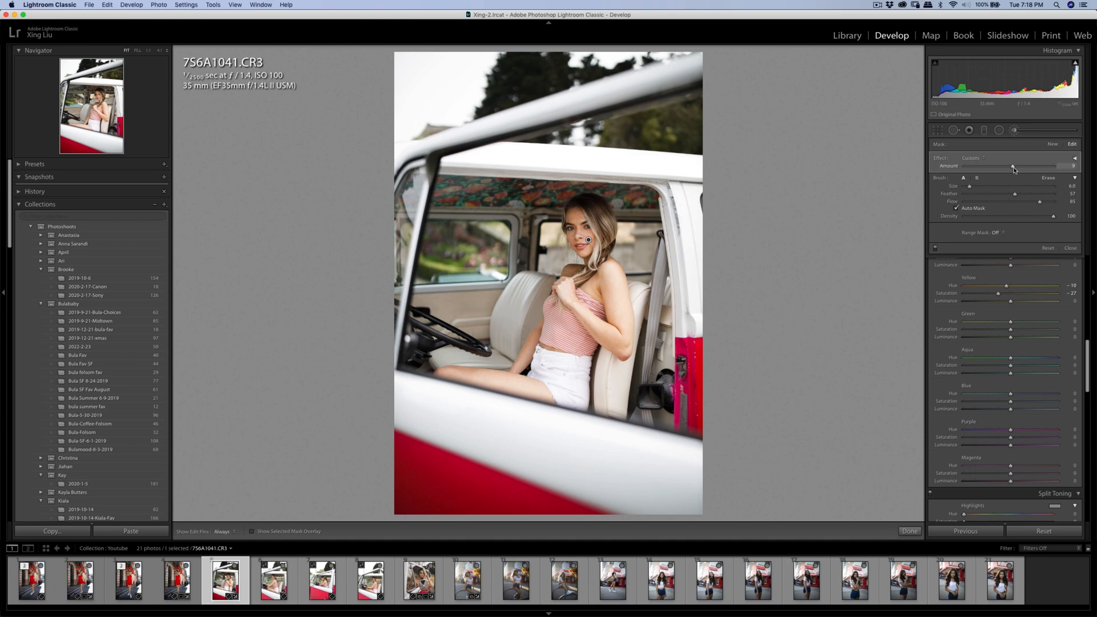
click(1014, 131)
Set Contrast to +21 and Exposure to +0.05, and brush a new Shadows adjustment of 16 on the woman's face.
scroll(1017, 343, up, 5)
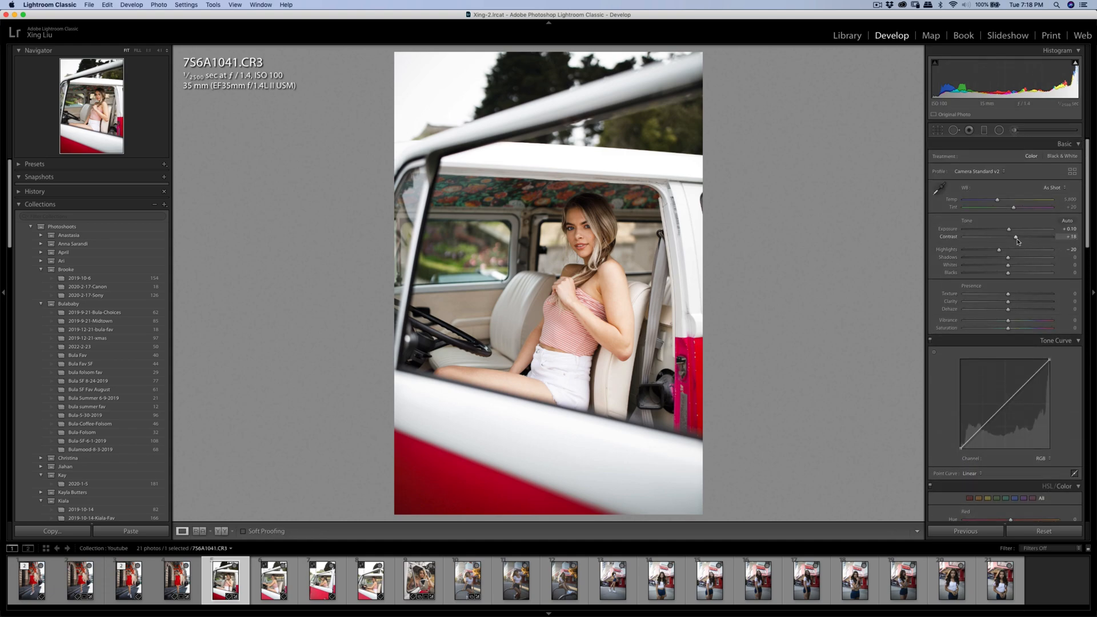
drag(1009, 229, 1007, 229)
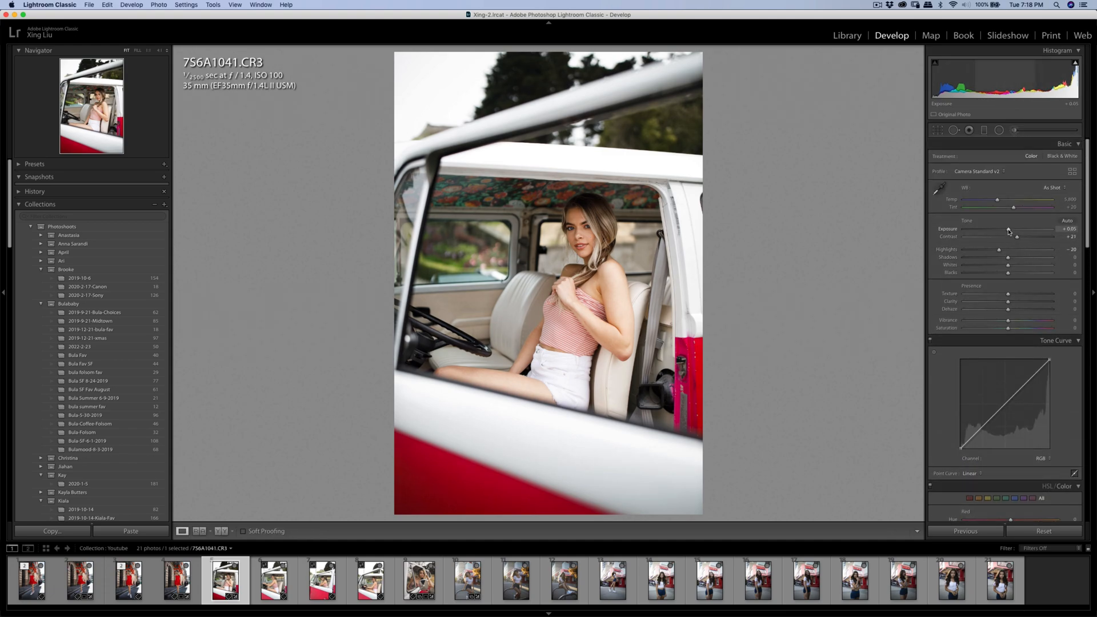
click(1013, 130)
key(h)
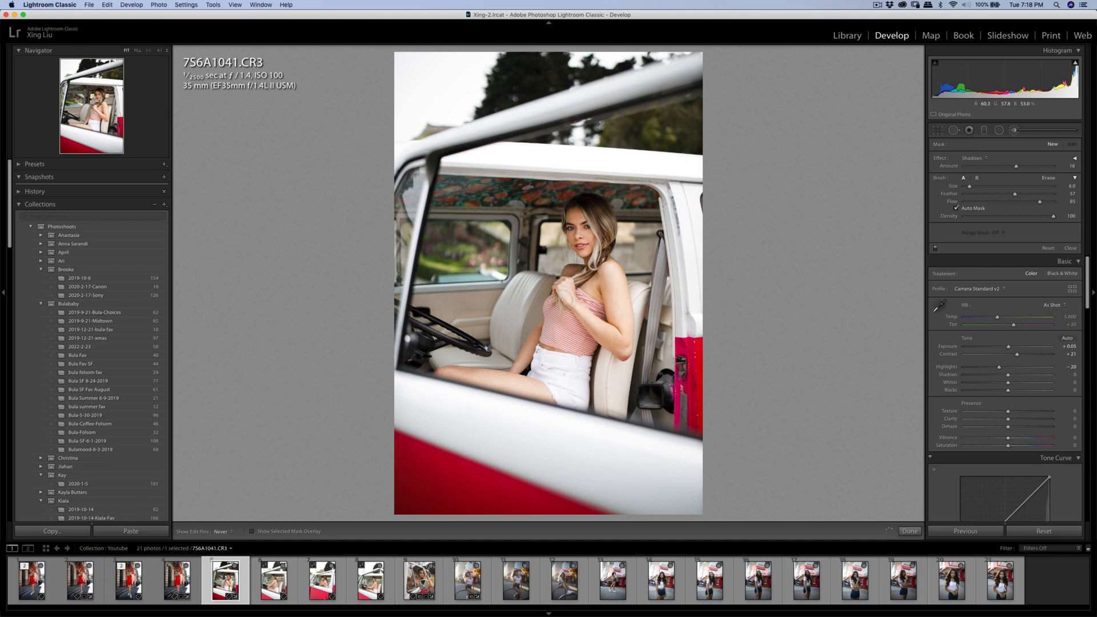
key(h)
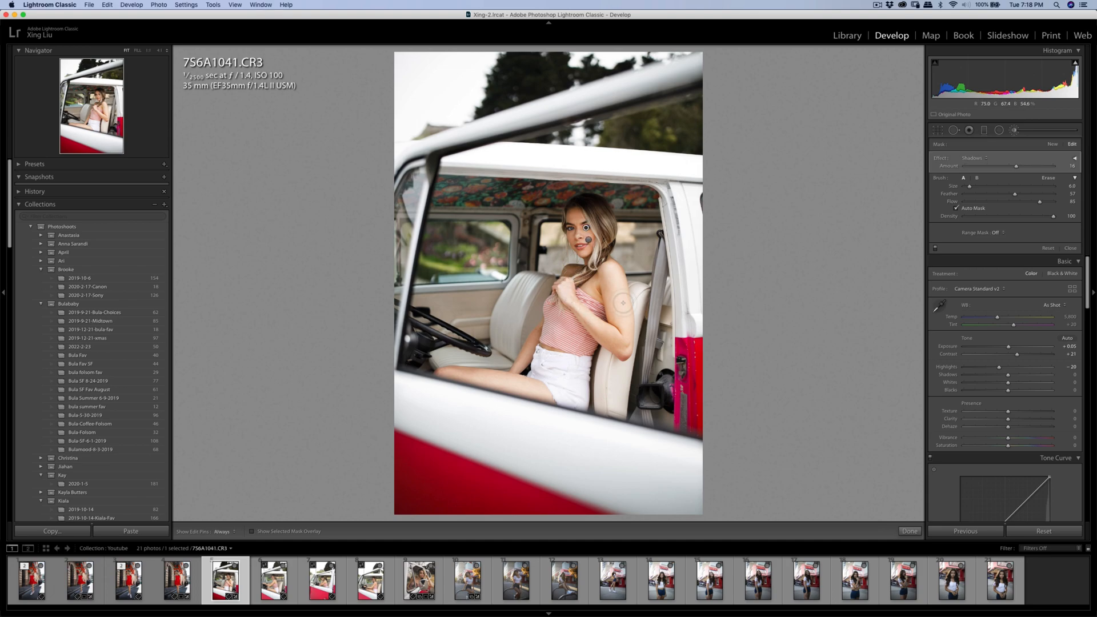
click(1016, 134)
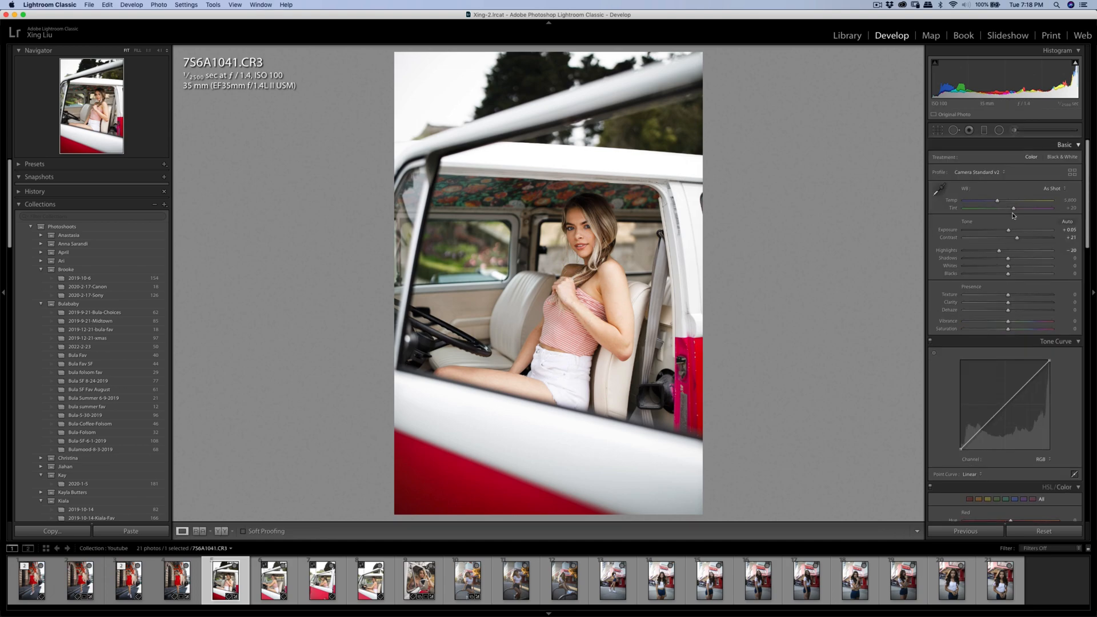
Lower Highlights to -53 and raise Vibrance slightly on the van portrait.
mouse_move(1000, 250)
mouse_down()
mouse_move(973, 253)
mouse_move(984, 253)
mouse_up()
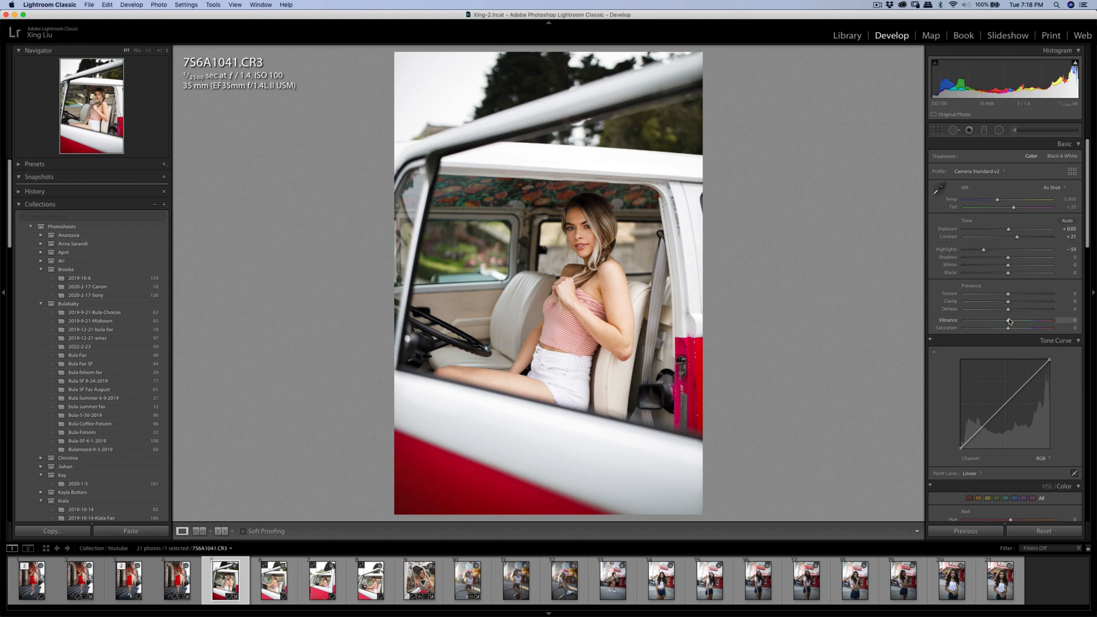
drag(1013, 321, 1012, 322)
scroll(971, 260, down, 5)
scroll(971, 259, down, 3)
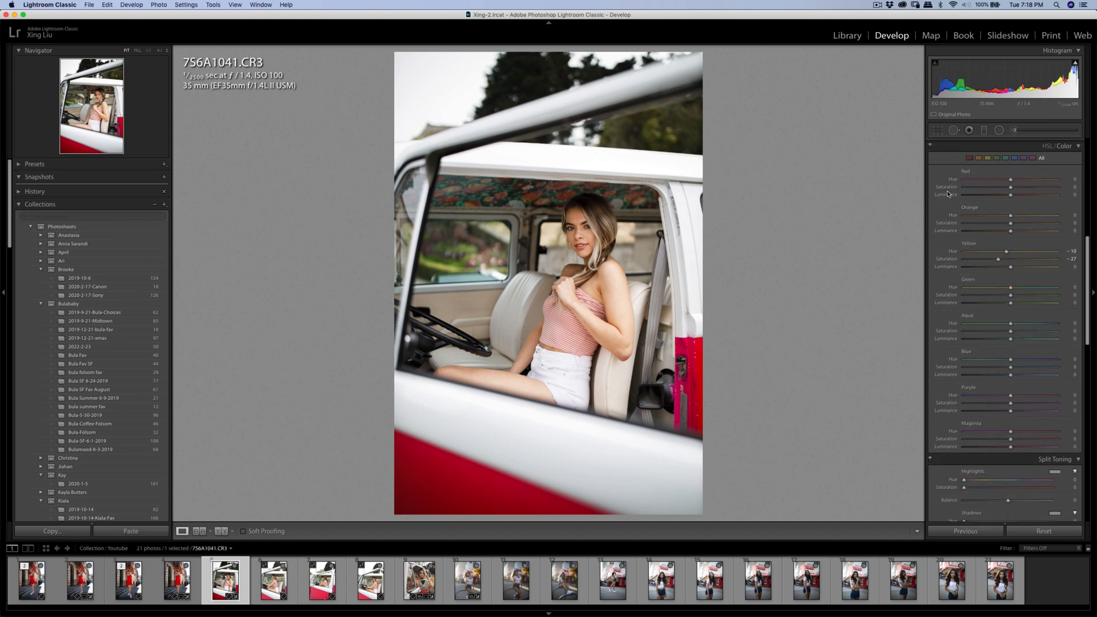
Set the van portrait's crop aspect to 4 x 5 / 8 x 10 and rotate it to an angle of -1.18.
click(938, 130)
click(1047, 160)
click(1039, 180)
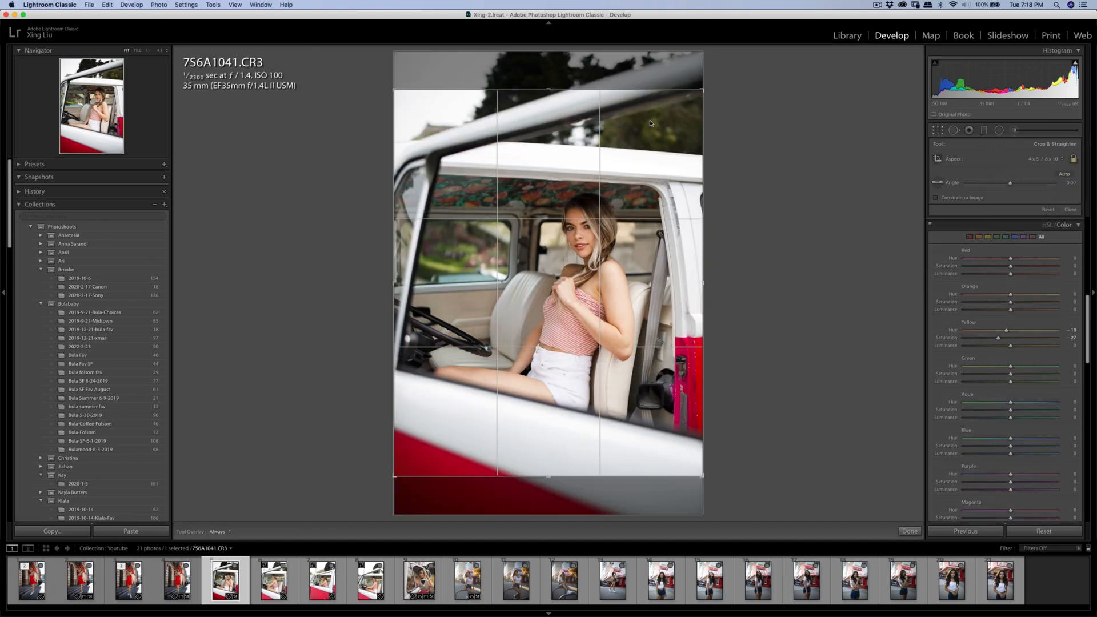
drag(650, 123, 629, 96)
drag(782, 87, 778, 81)
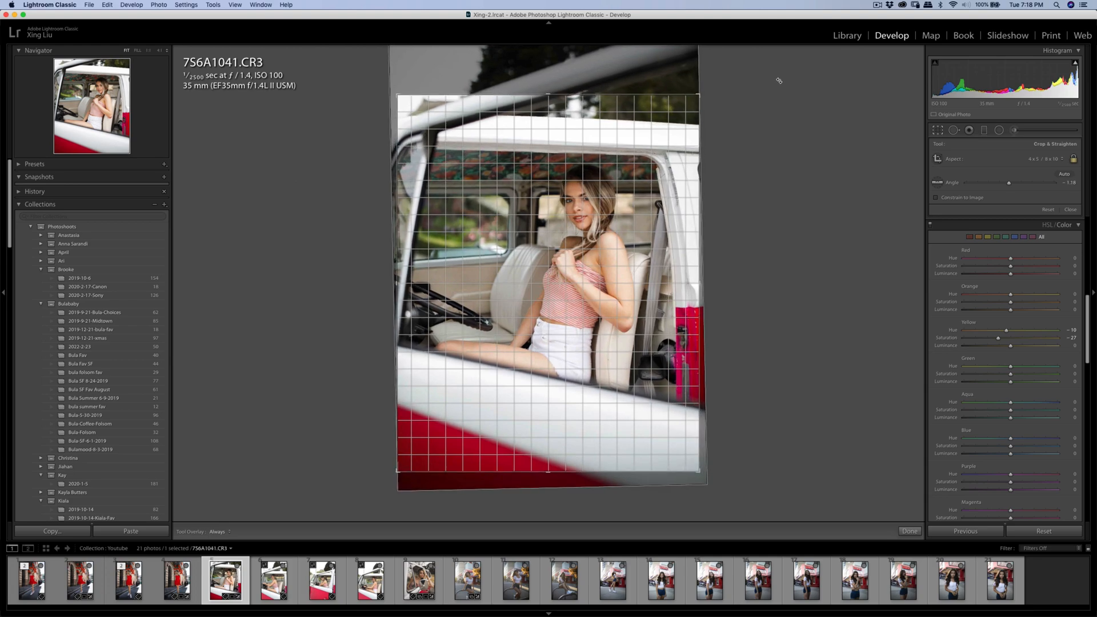
Reposition and tighten the crop around the woman in the van window, and apply it.
drag(415, 460, 415, 445)
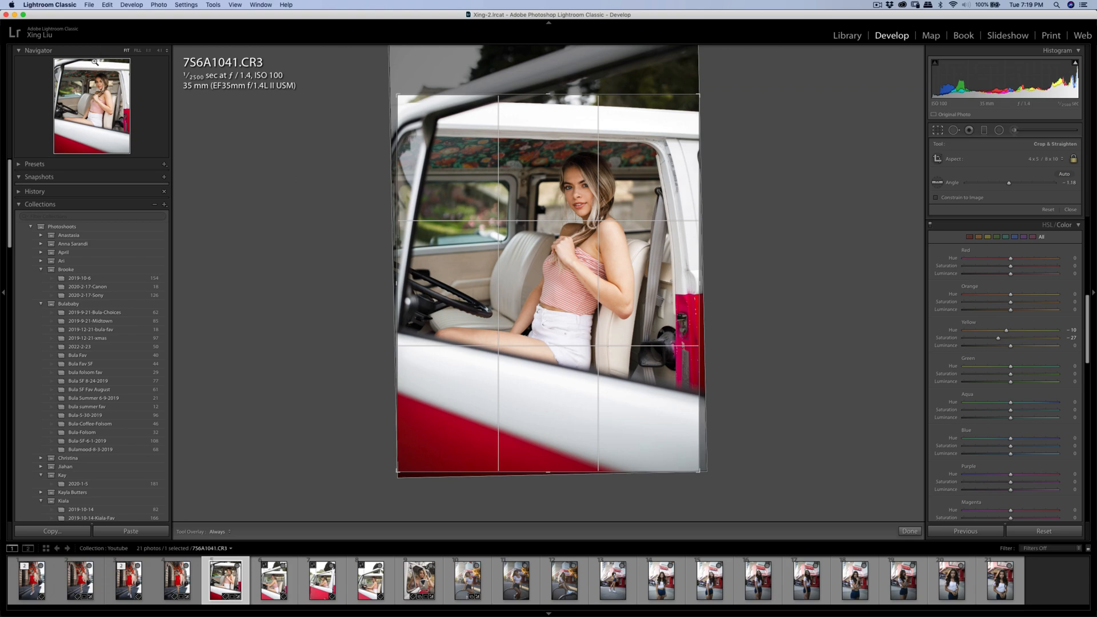
drag(707, 96, 651, 133)
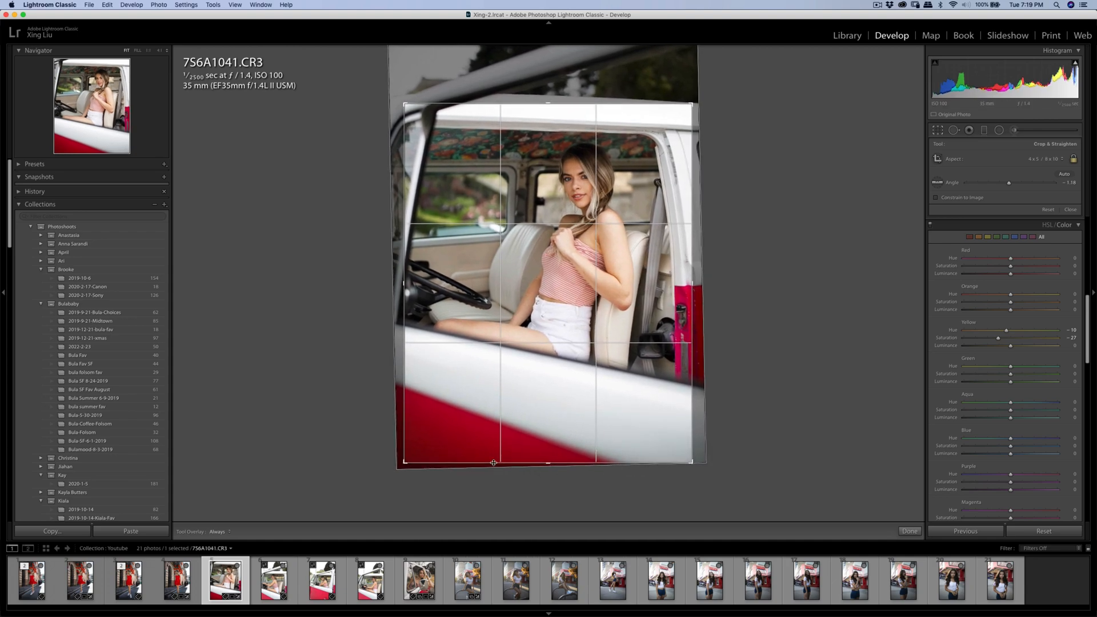
drag(493, 463, 494, 455)
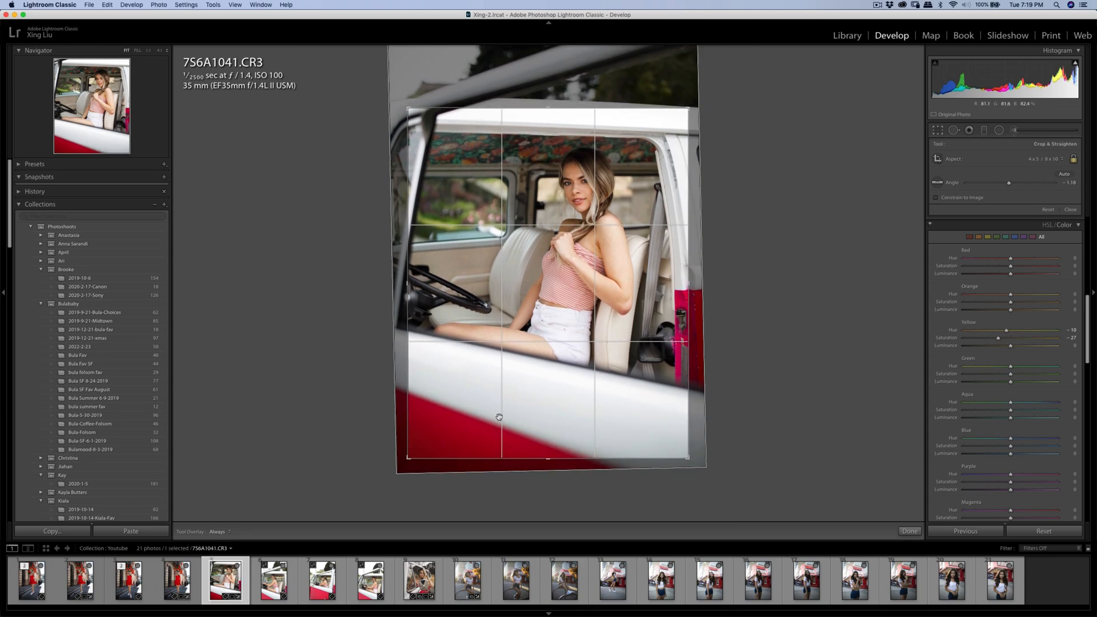
drag(499, 417, 501, 419)
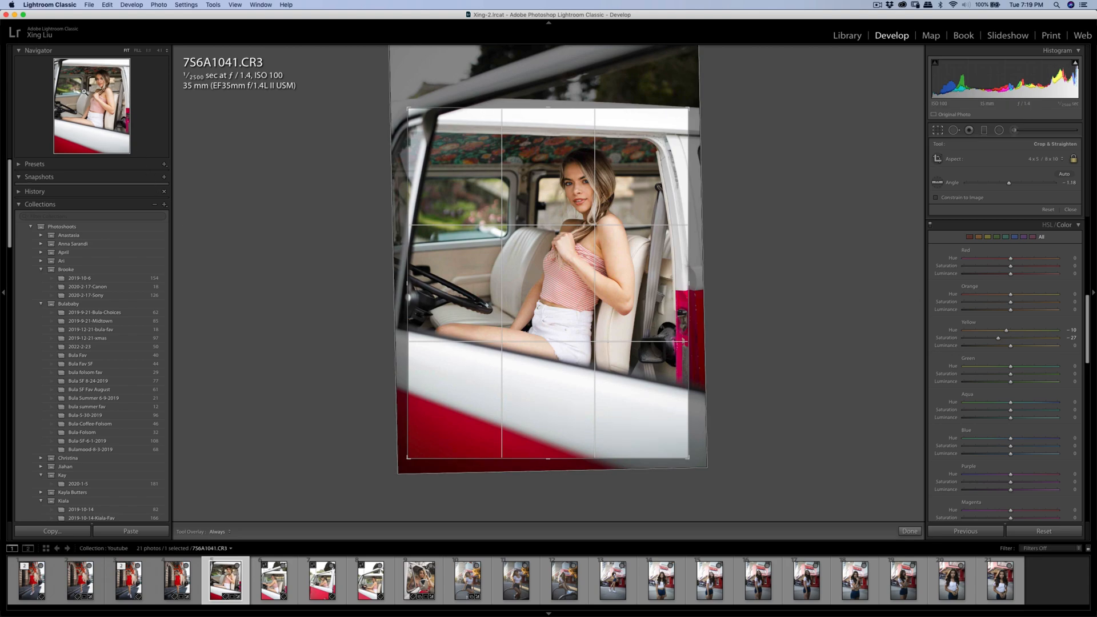
key(Return)
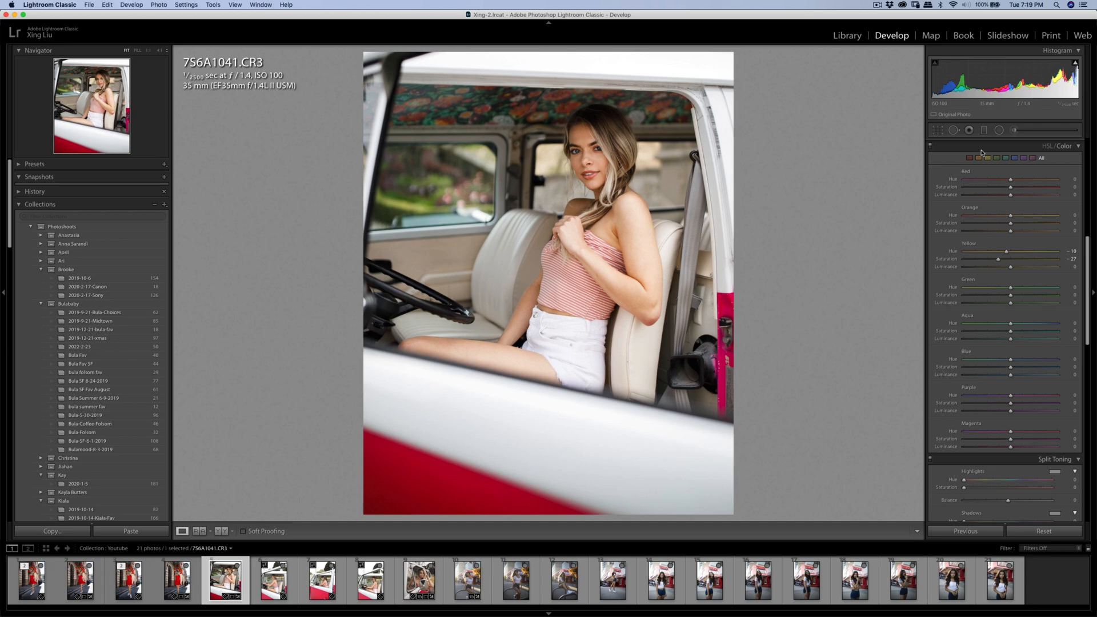
Brush a Soften Skin (Lite) adjustment under the woman's eyes.
click(1013, 132)
key(h)
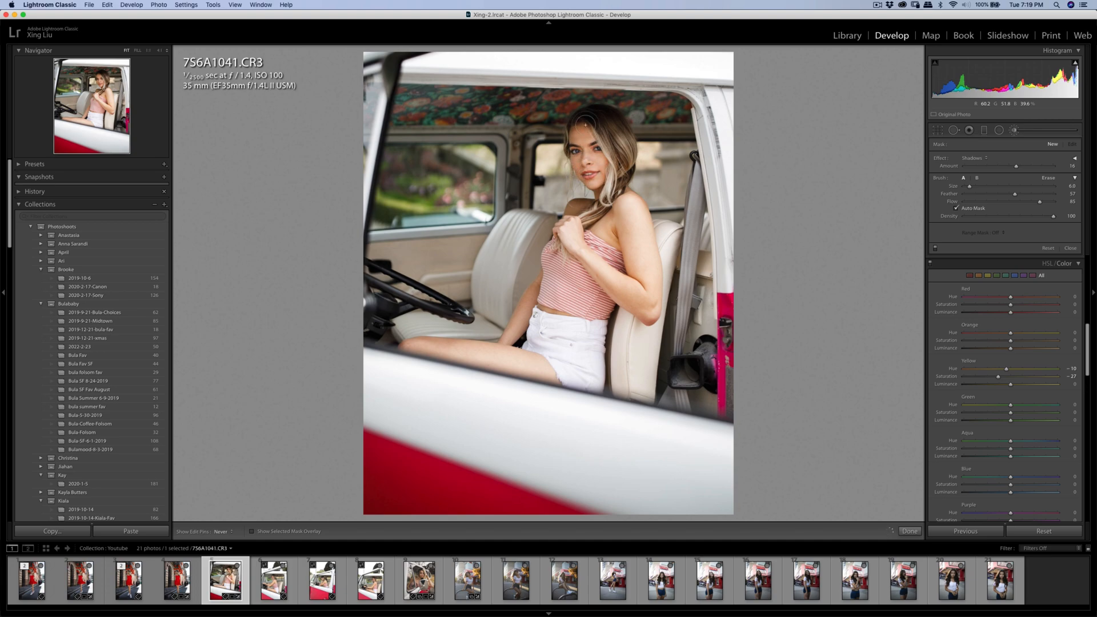
key(h)
key(k)
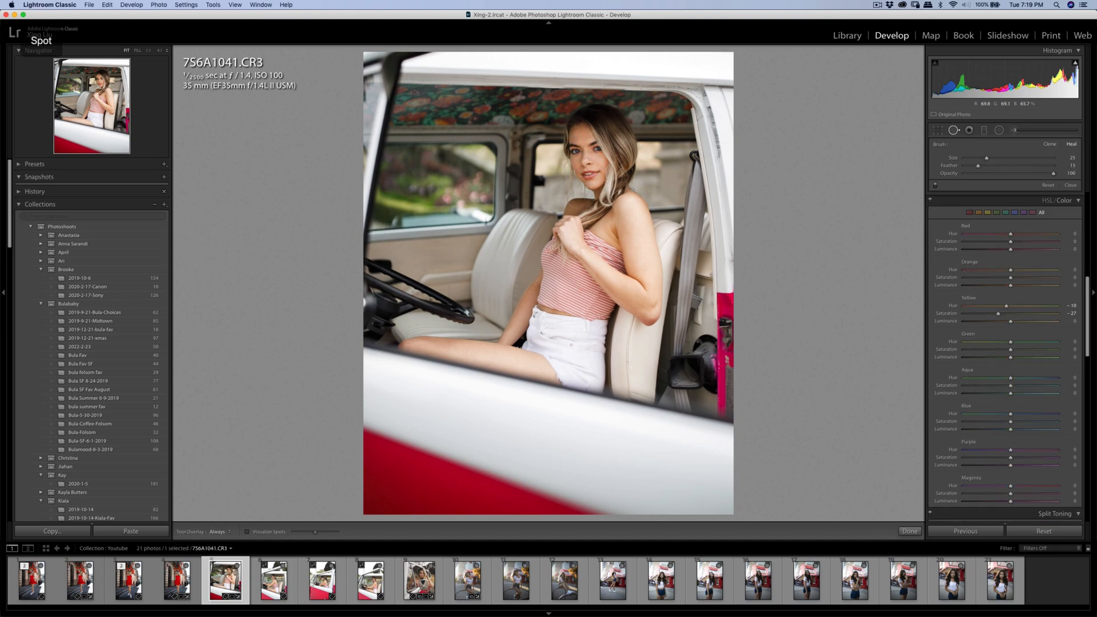
click(598, 155)
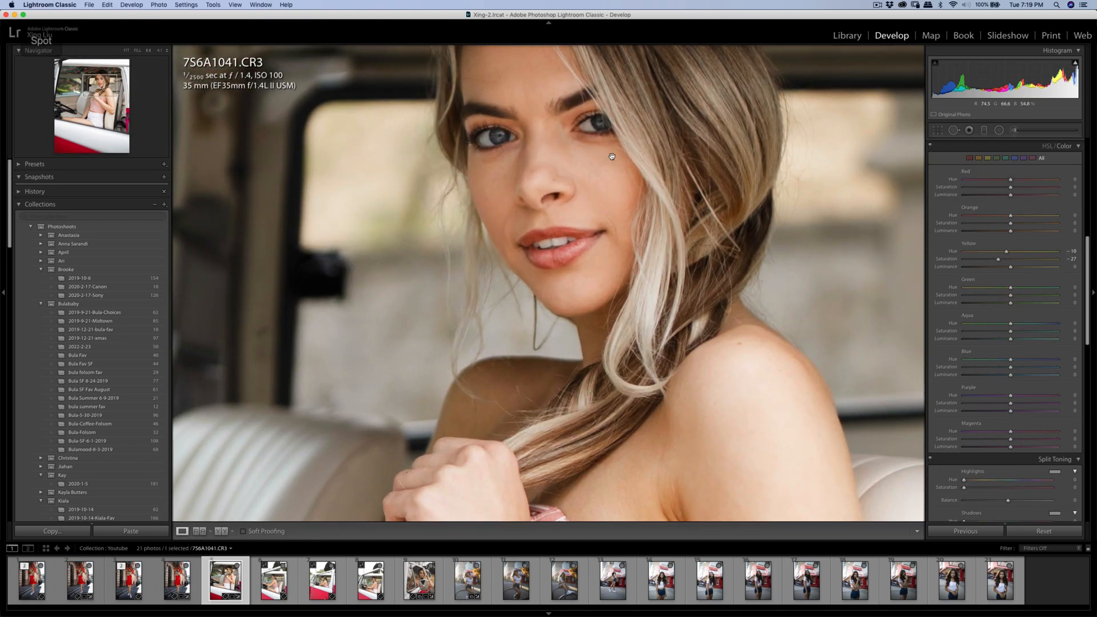
drag(612, 158, 615, 184)
key(q)
key(k)
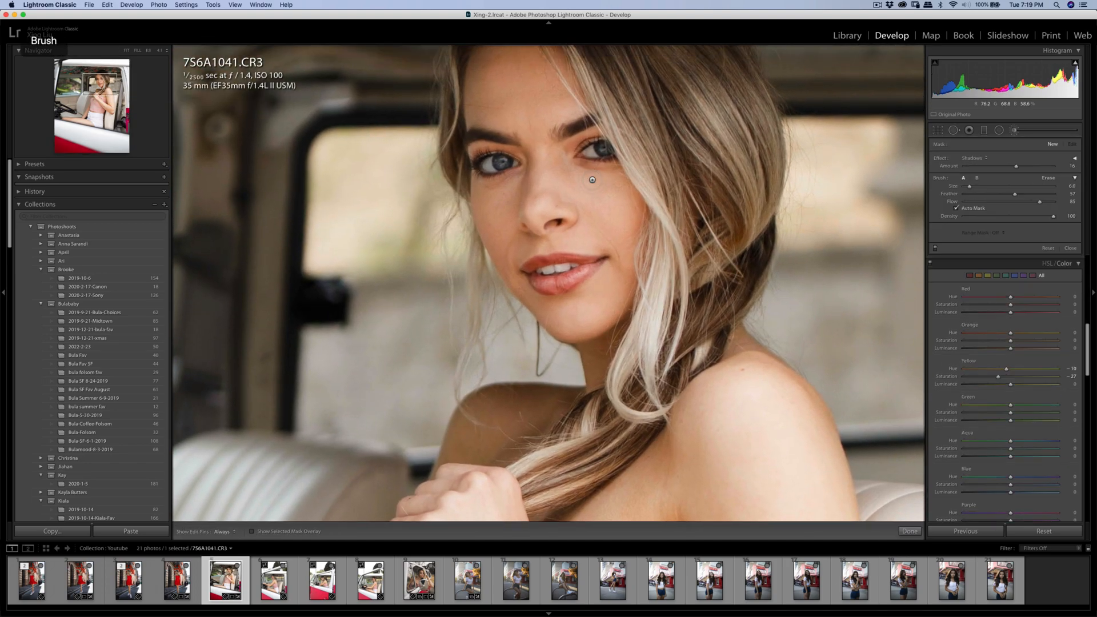
click(996, 158)
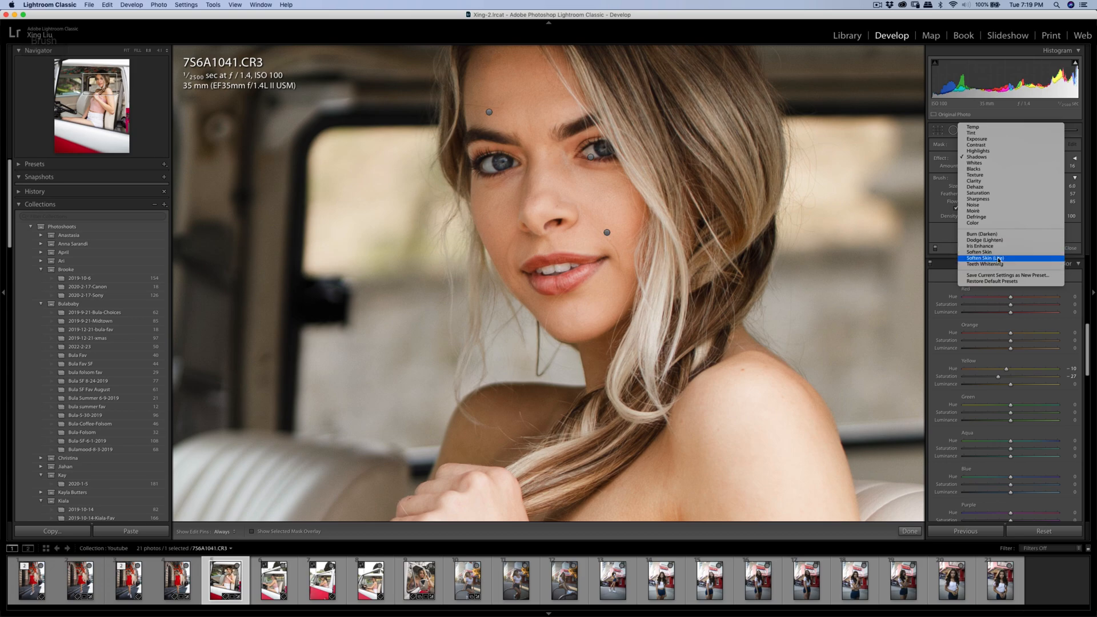
click(997, 258)
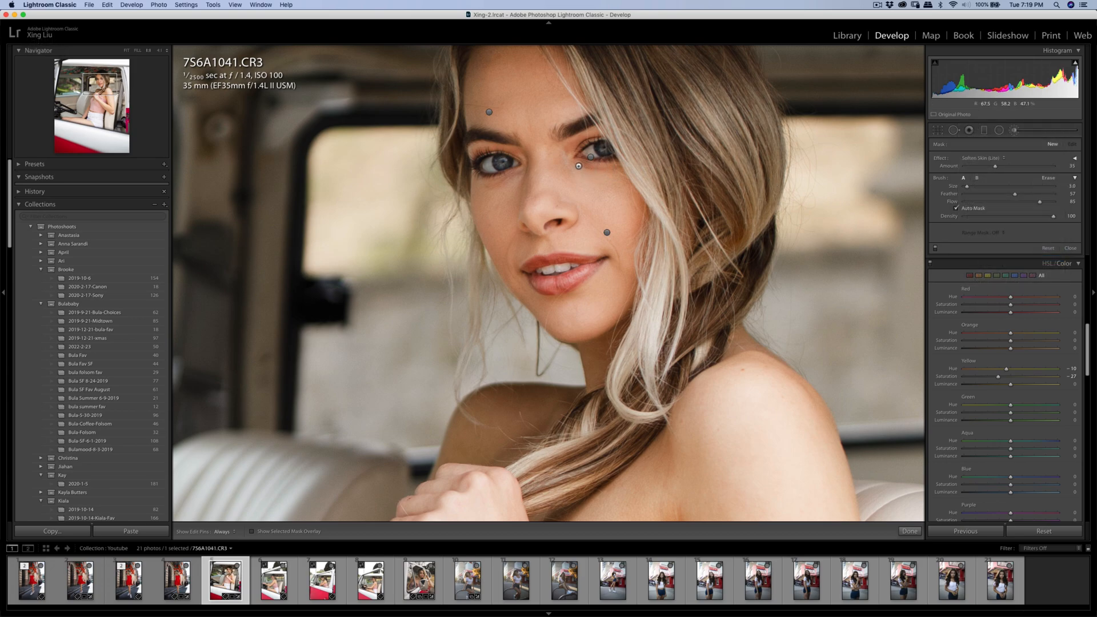
key(h)
drag(557, 174, 500, 184)
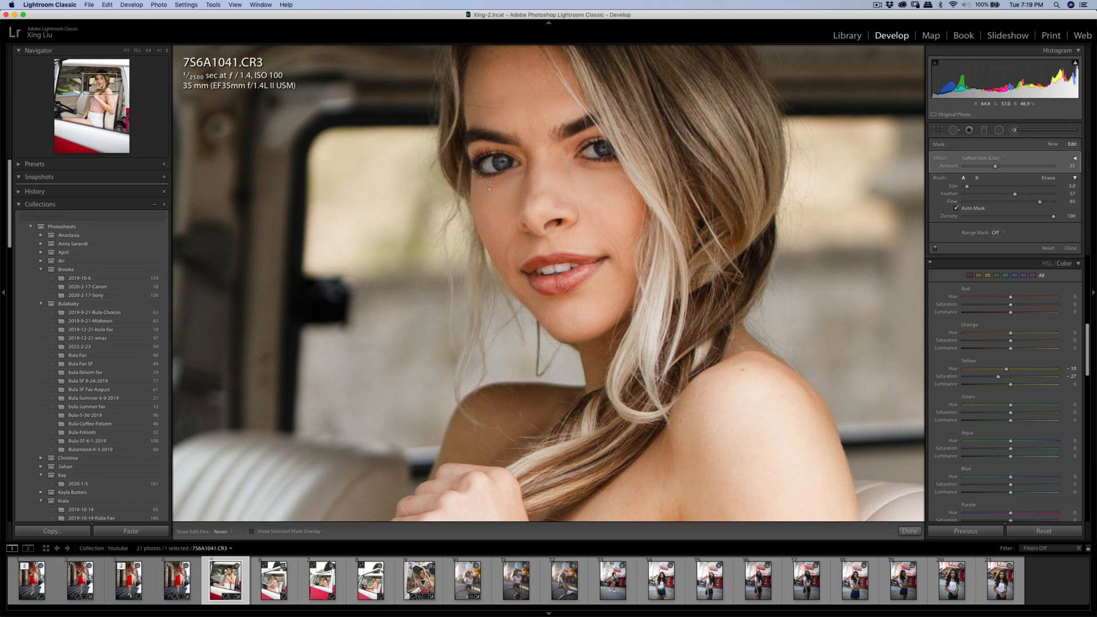
Heal the skin under the woman's left eye and pick a different source area for the repair.
key(h)
key(q)
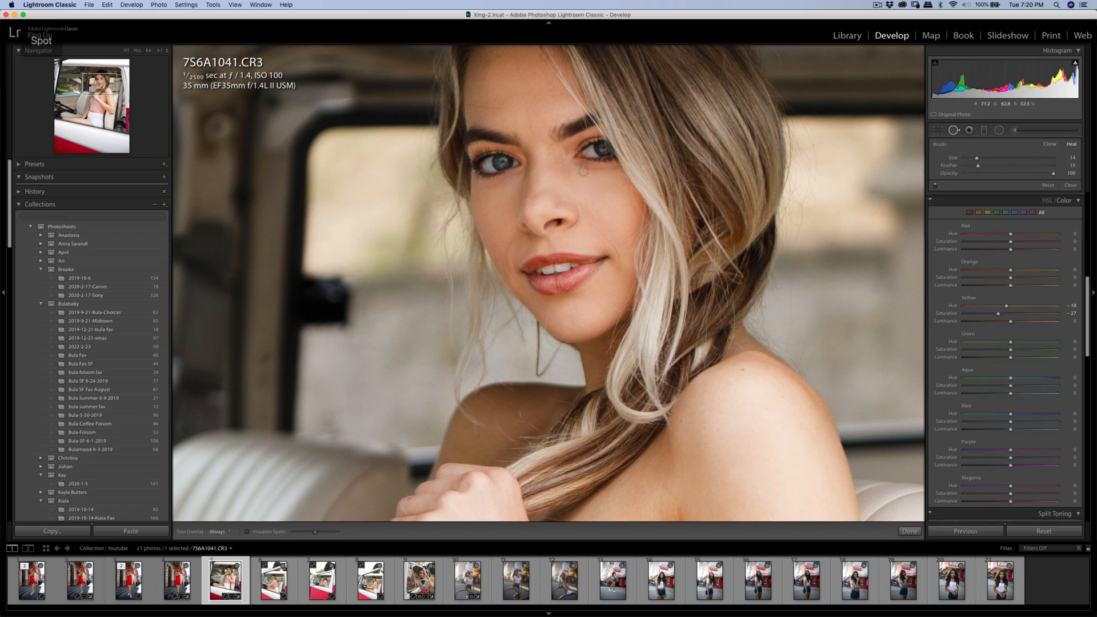
drag(573, 163, 589, 168)
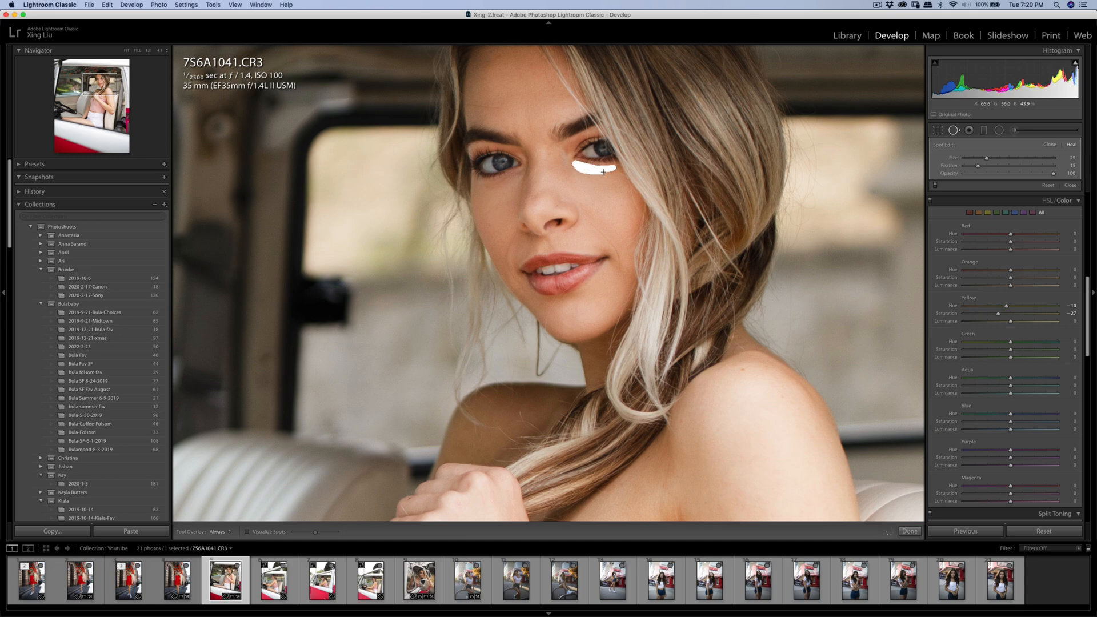
drag(608, 173, 609, 173)
key(slash)
key(slash)
drag(590, 183, 590, 182)
key(q)
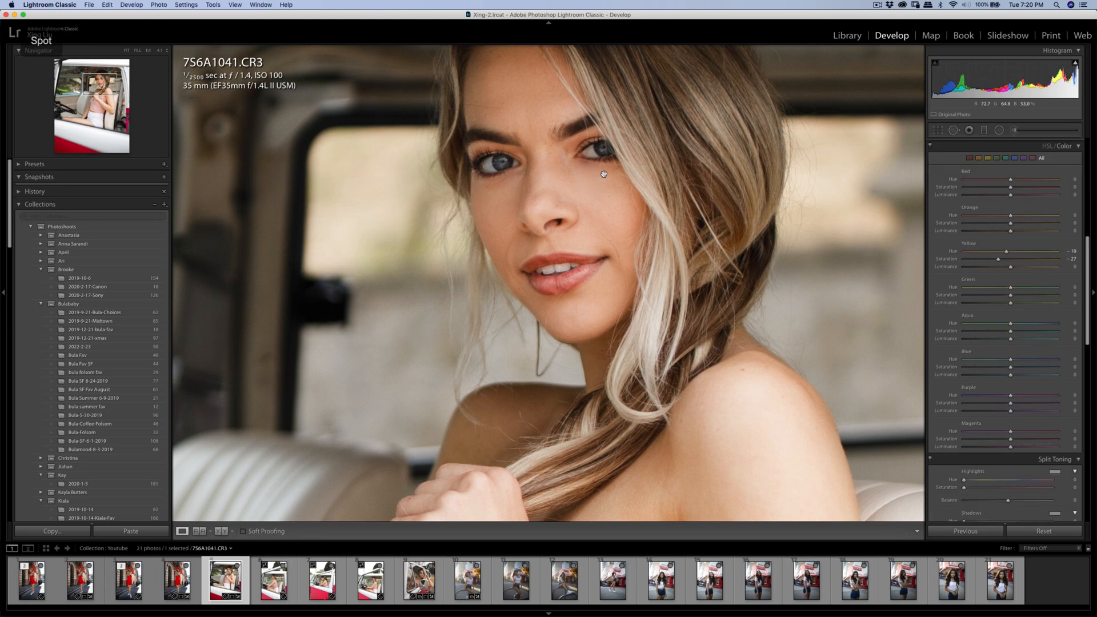
Heal the lines under the woman's right eye with a small healing brush of size 7.
click(604, 175)
click(595, 160)
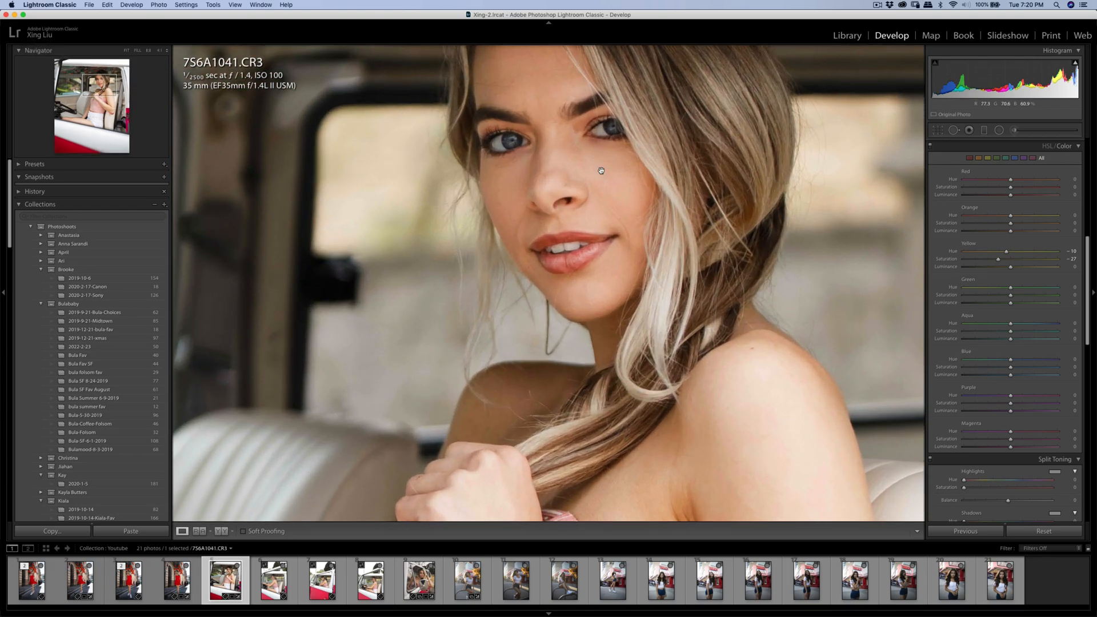
key(q)
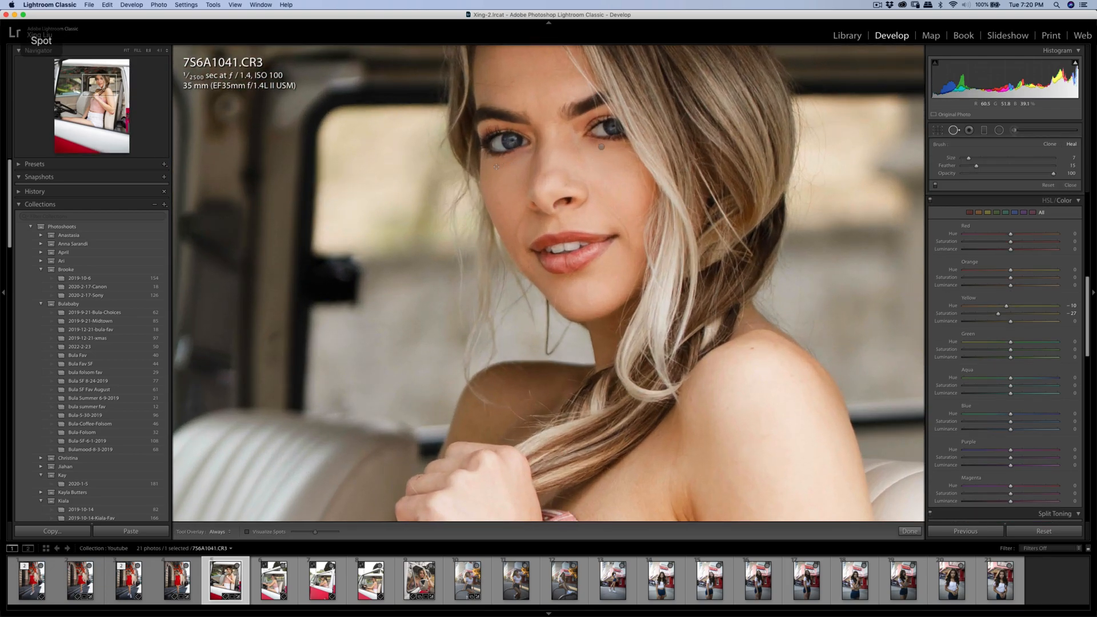
mouse_move(493, 167)
mouse_down()
mouse_move(530, 152)
mouse_move(493, 167)
mouse_up()
key(q)
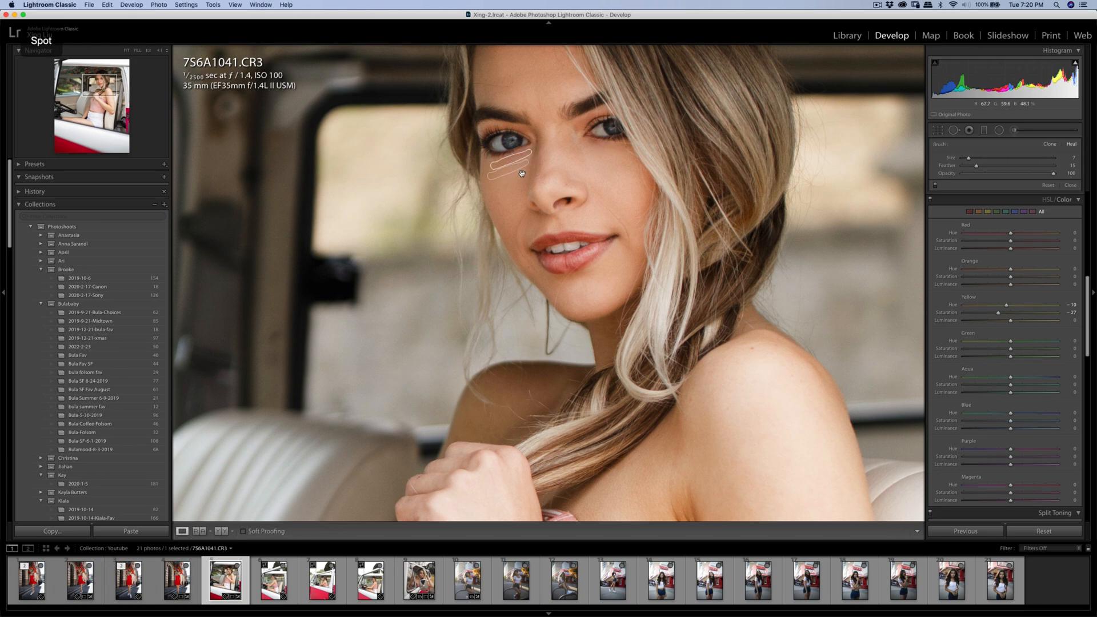
Brush another Soften Skin (Lite) adjustment under both eyes, and heal the remaining lines just below the left eye.
key(k)
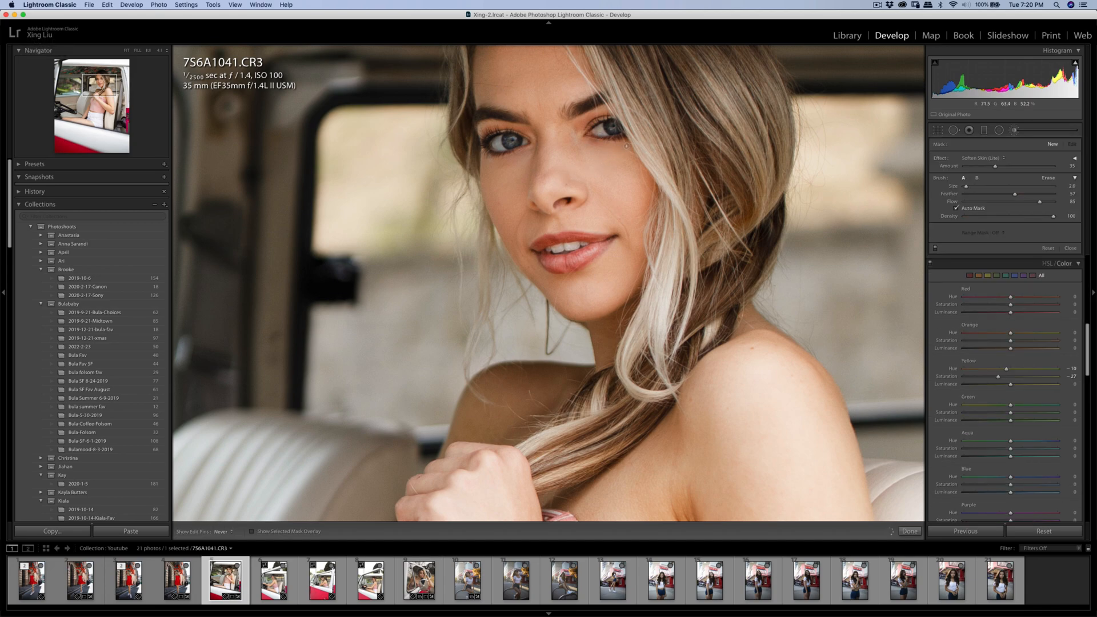
click(590, 149)
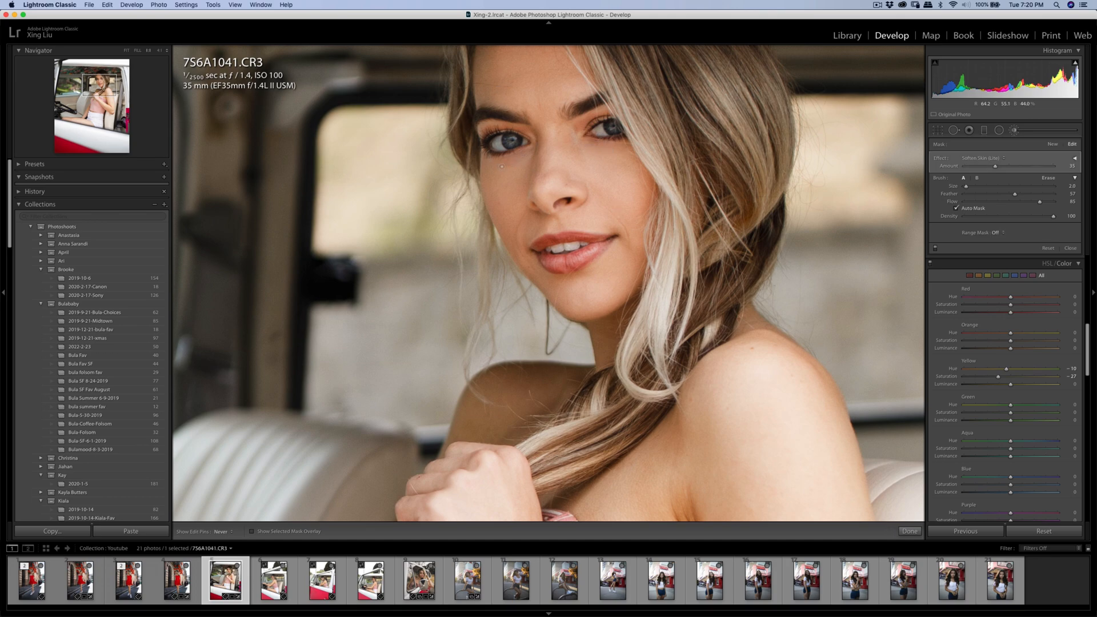
key(q)
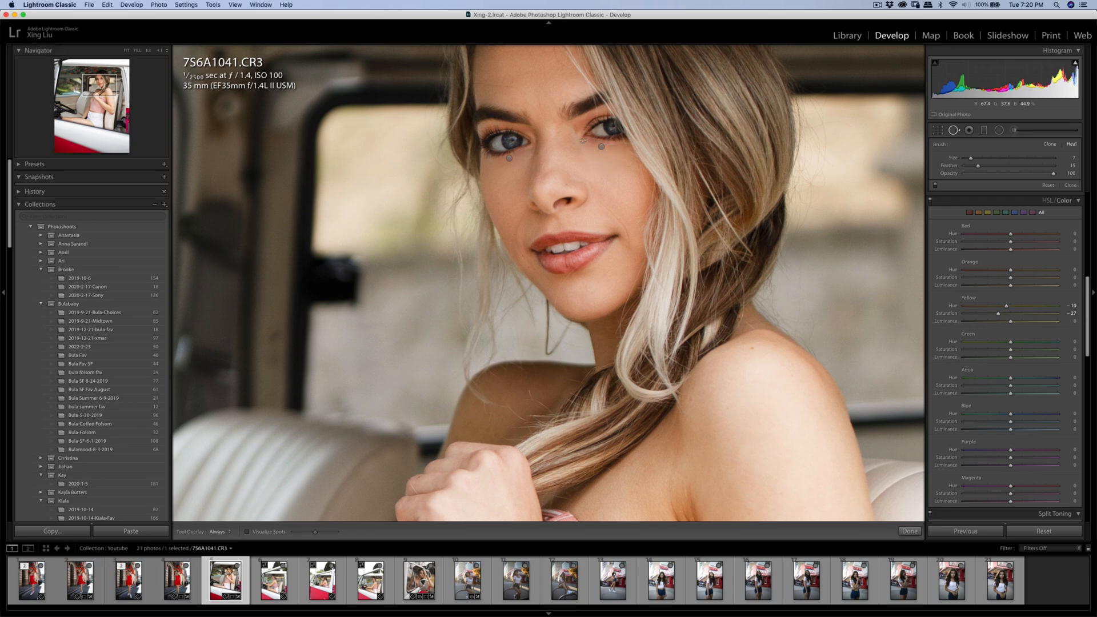
drag(581, 140, 603, 144)
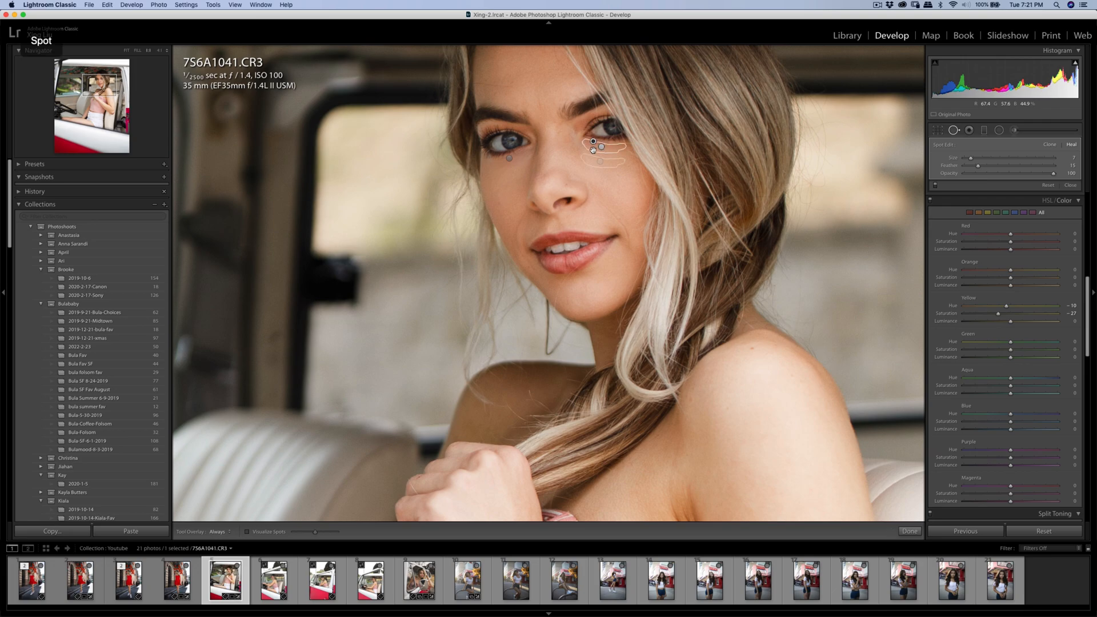
key(q)
click(628, 179)
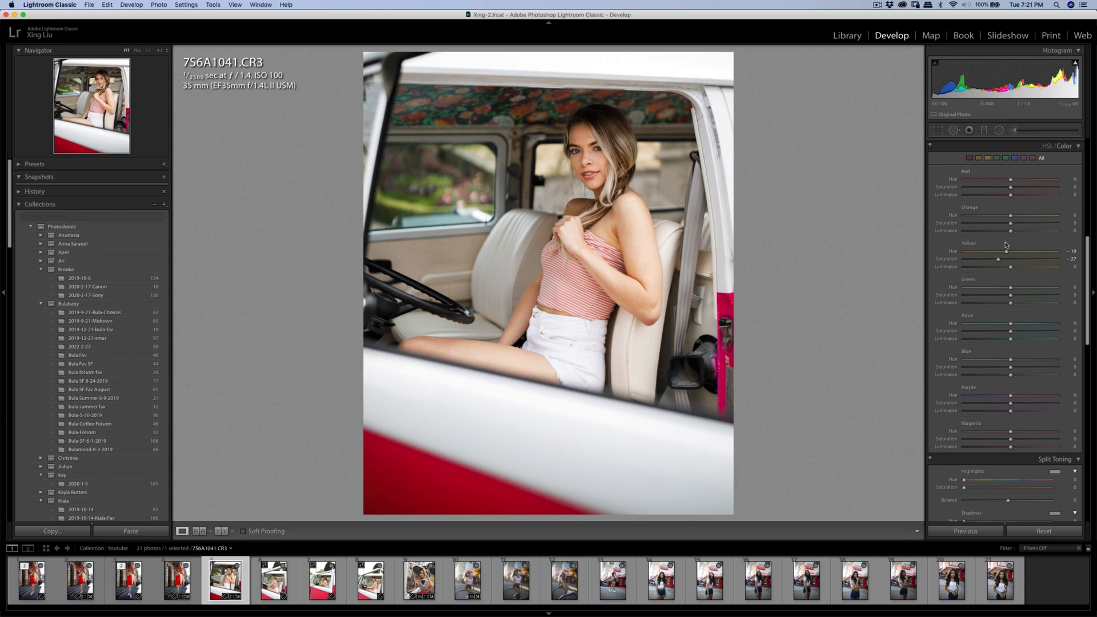
Brush a Highlights adjustment on the woman's shoulder and set its Amount to -24.
key(super+2)
scroll(1011, 229, up, 5)
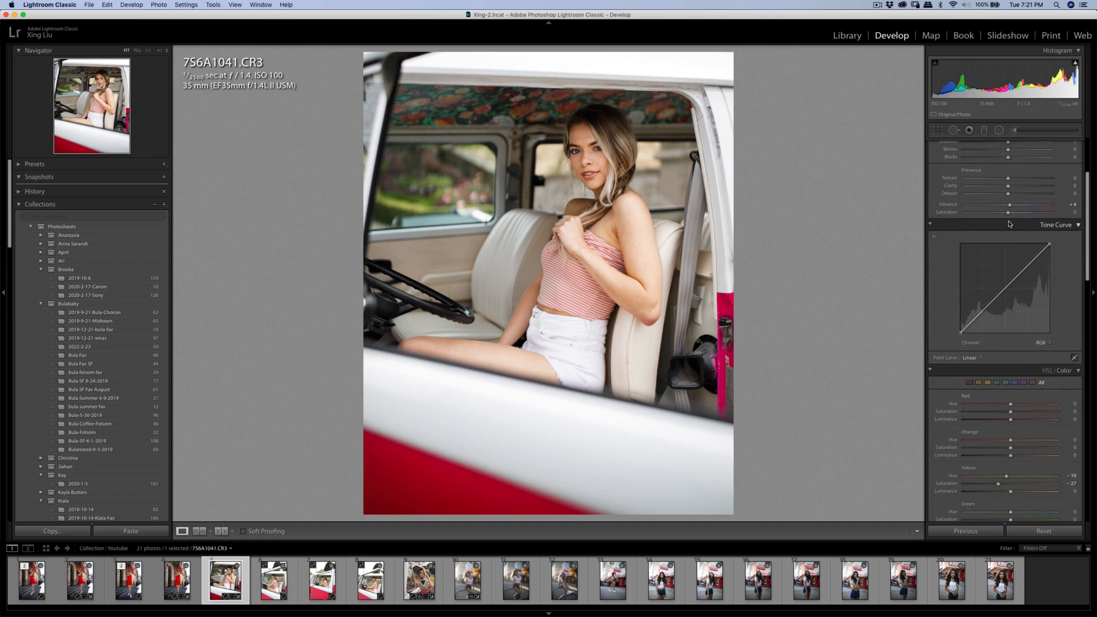
click(1014, 131)
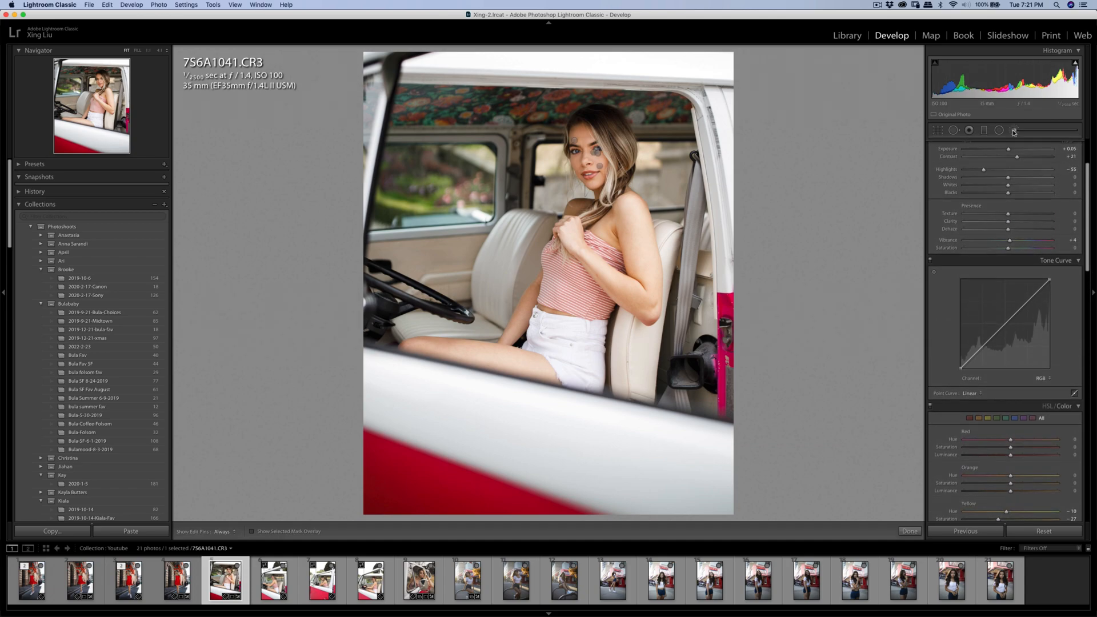
click(991, 158)
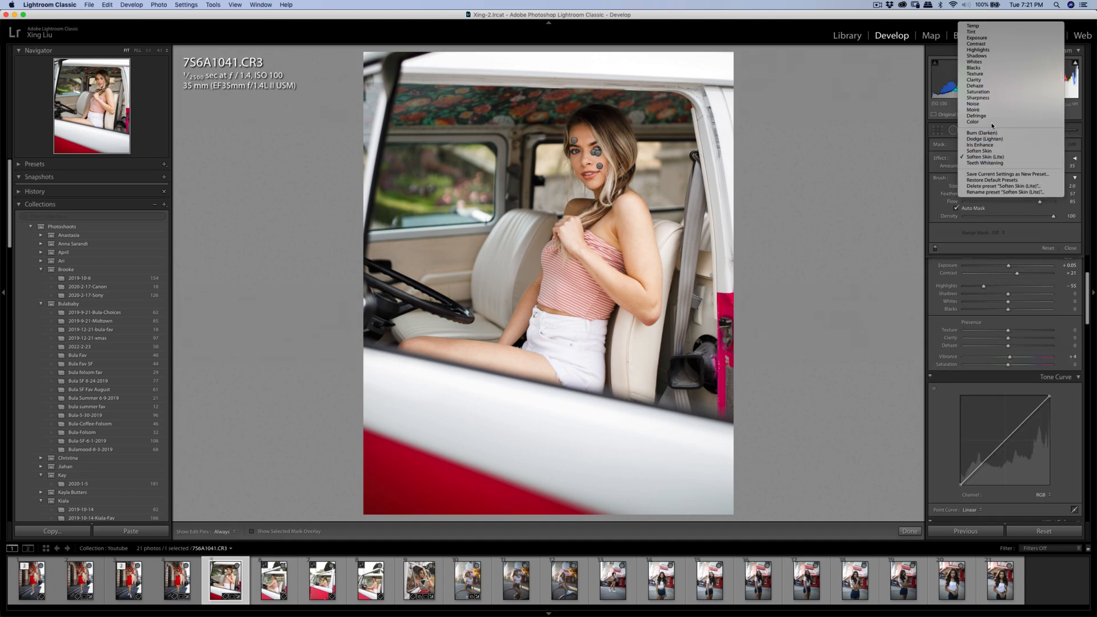
click(978, 50)
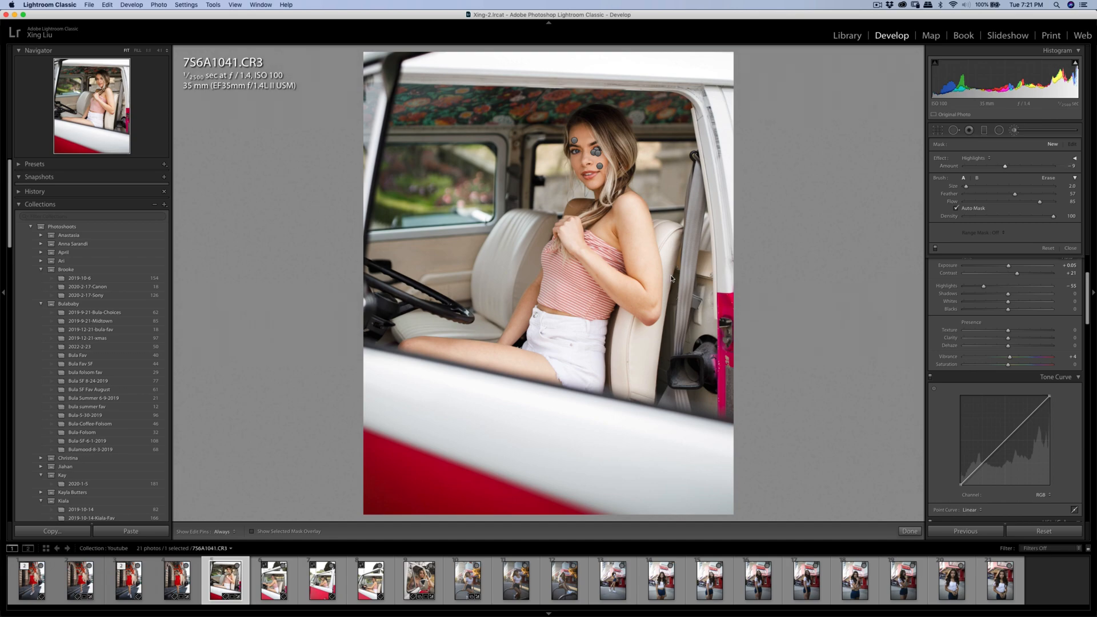
scroll(622, 246, up, 3)
key(h)
key(h)
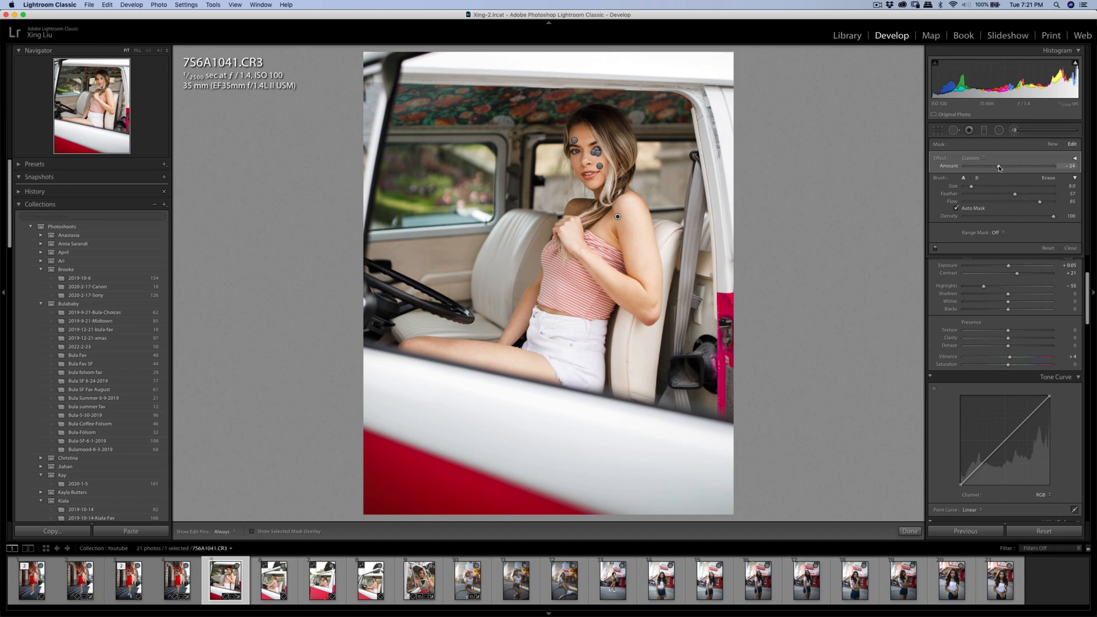
click(1013, 131)
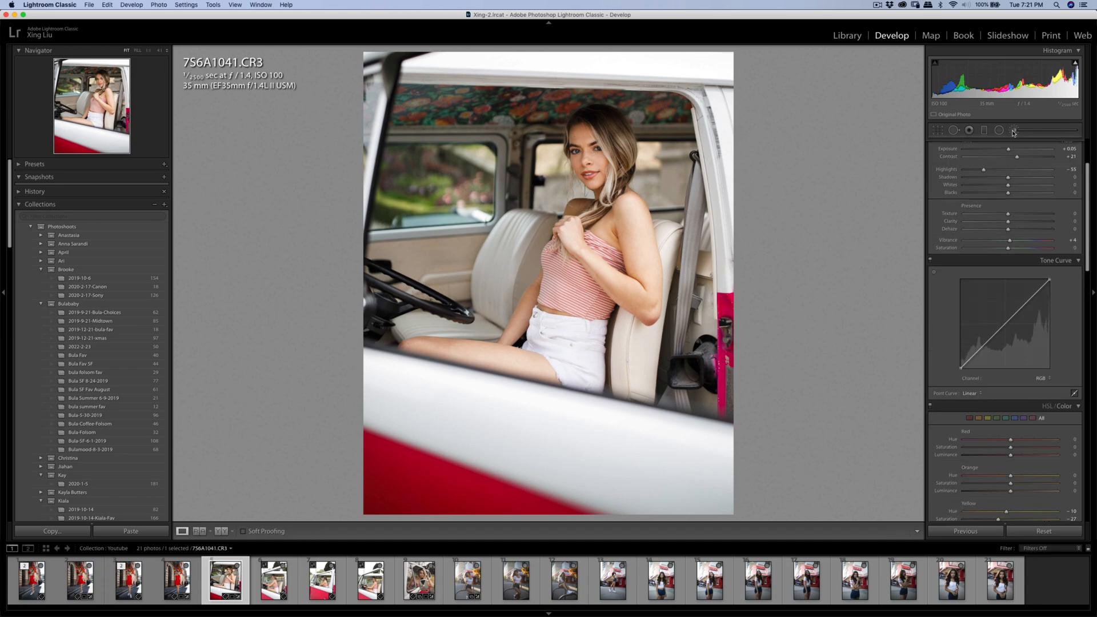
Set Contrast to +27 and Shadows to +4, and reset Exposure to 0.00.
scroll(941, 334, up, 2)
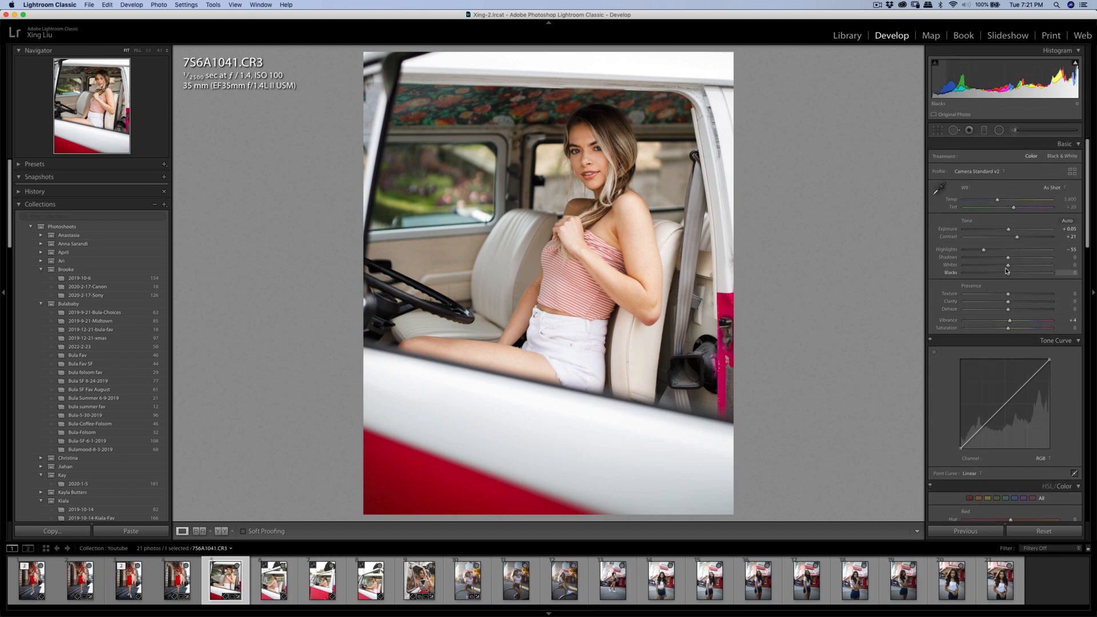
drag(1017, 236, 1010, 260)
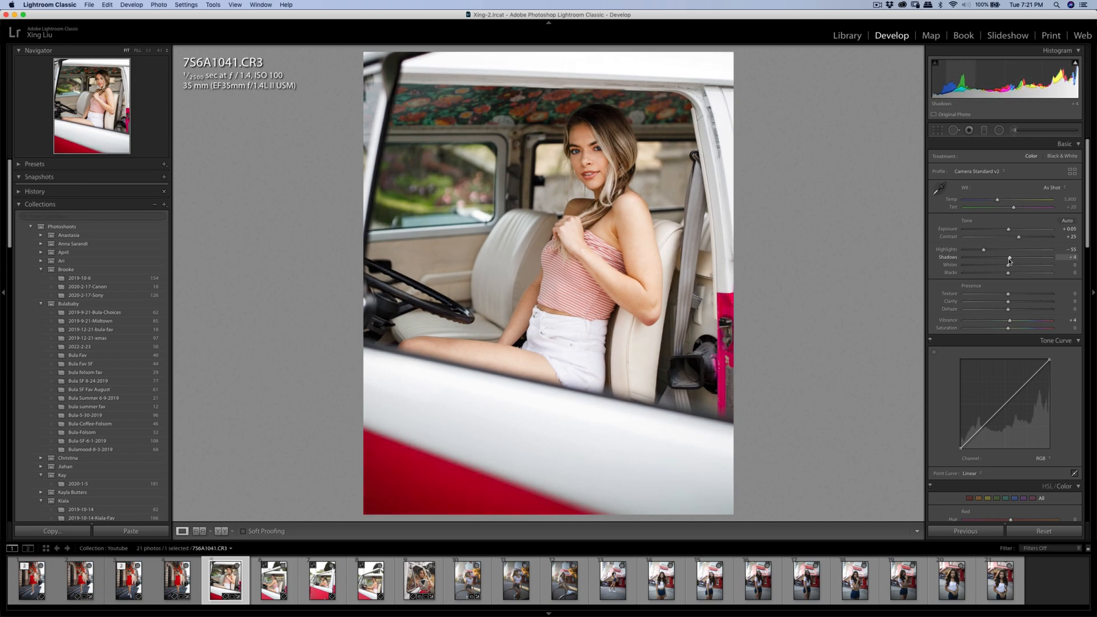
double_click(1008, 230)
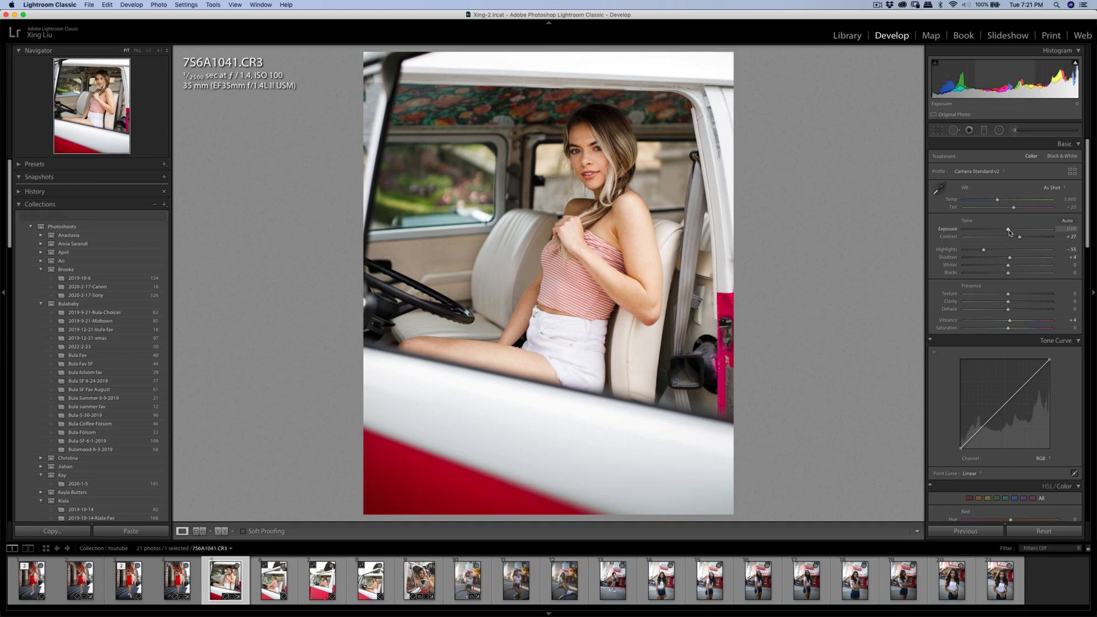
Brush a Shadows adjustment on the woman's face.
click(1016, 131)
click(989, 157)
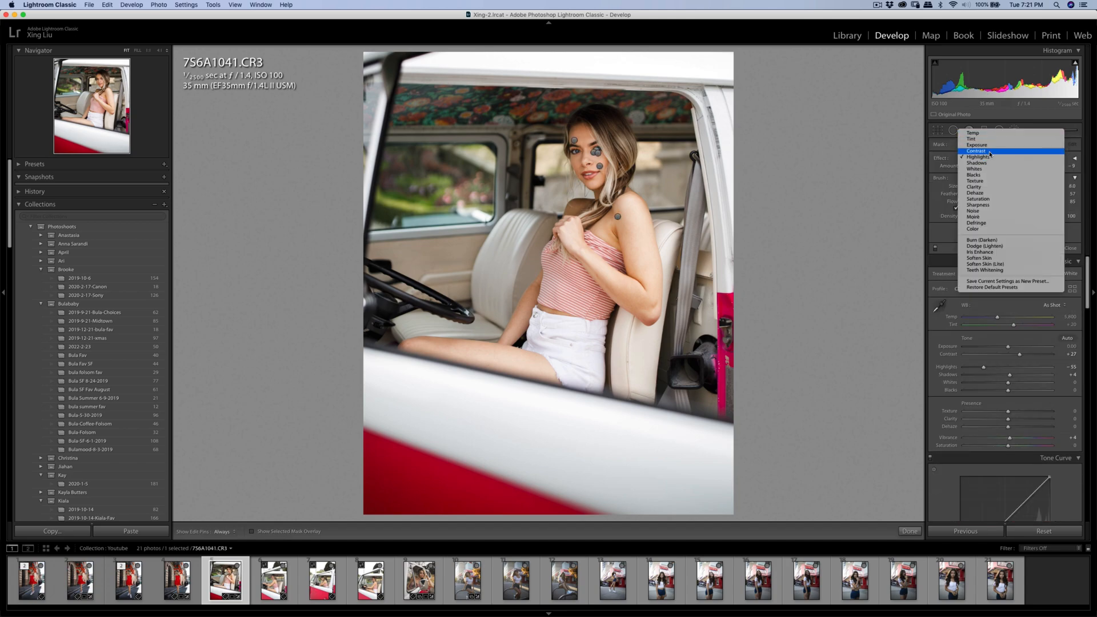
click(977, 162)
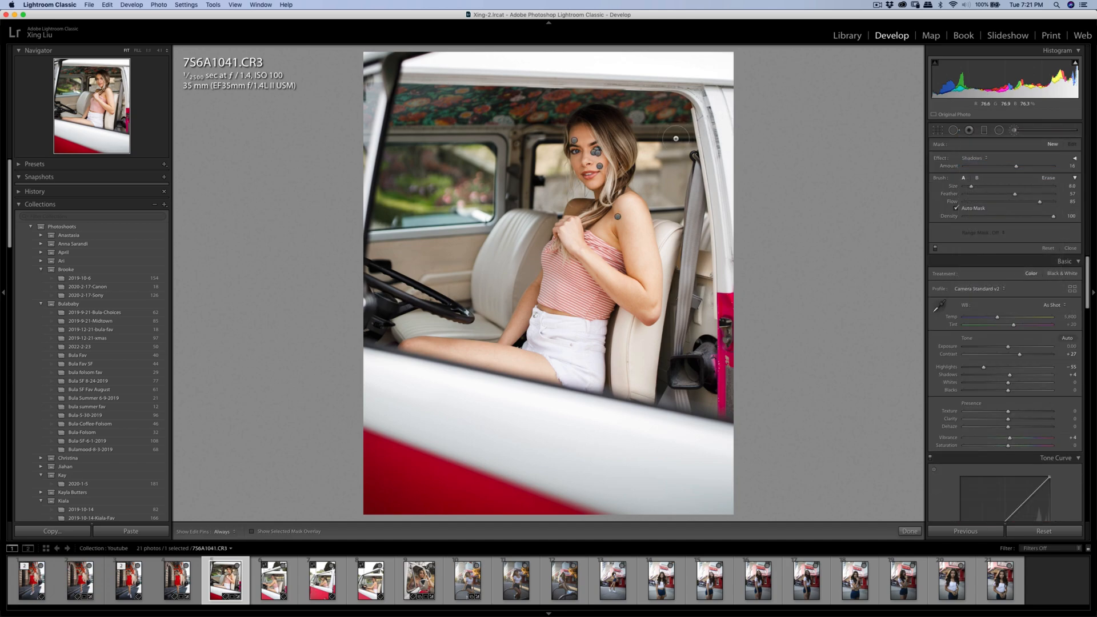
key(h)
key(h)
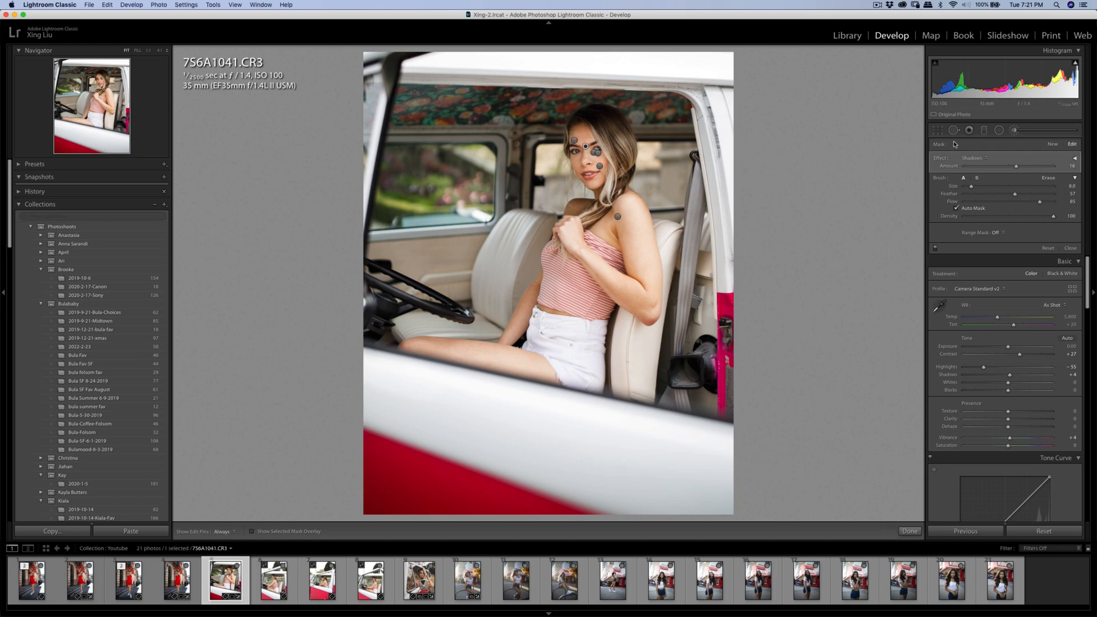
click(1015, 131)
Brush a Clarity adjustment with Amount 23 on the woman's eyes, using a brush of size 3.
click(589, 157)
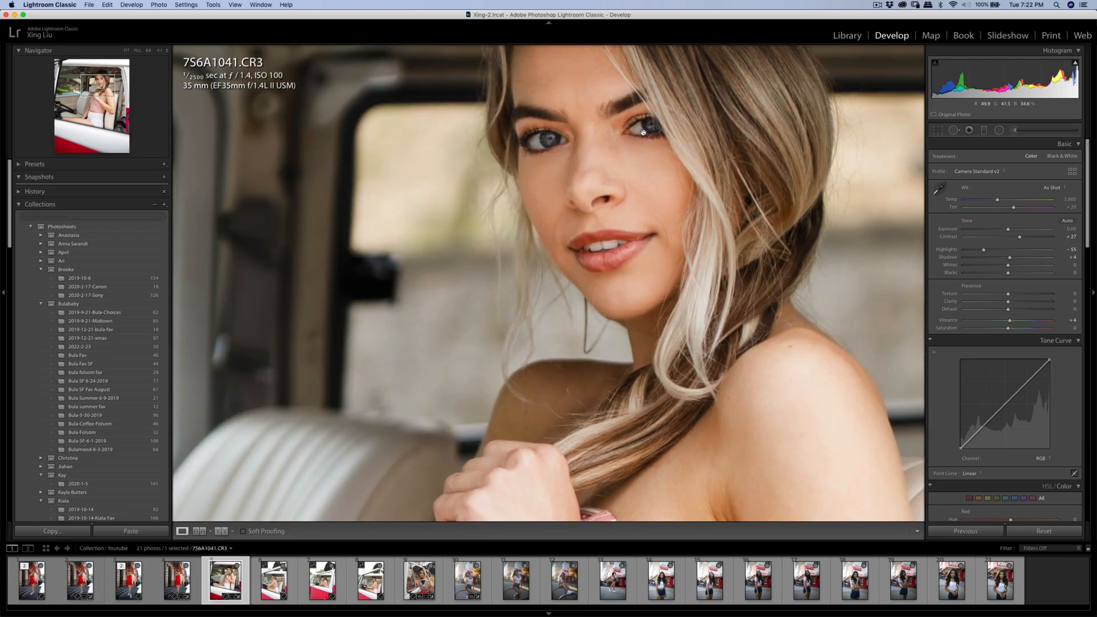
click(1014, 131)
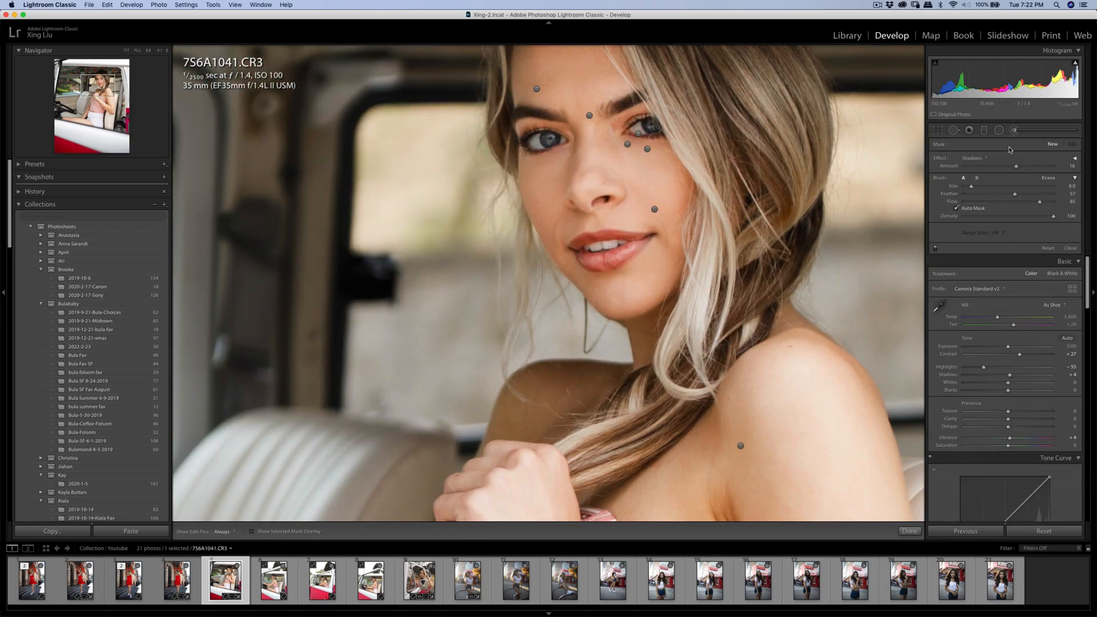
click(983, 160)
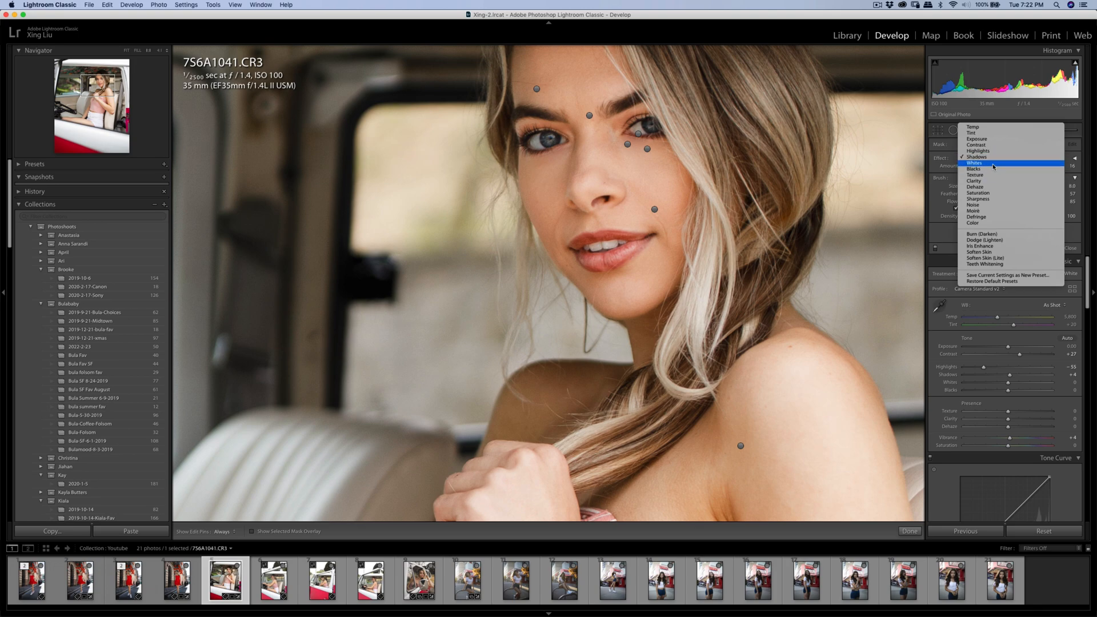
click(651, 169)
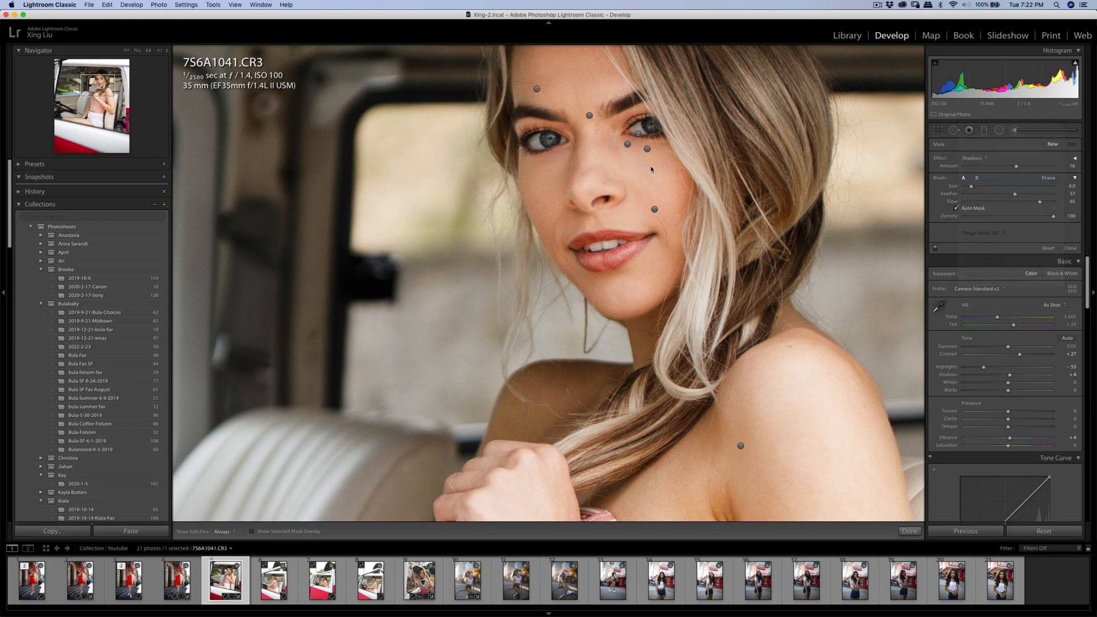
click(648, 127)
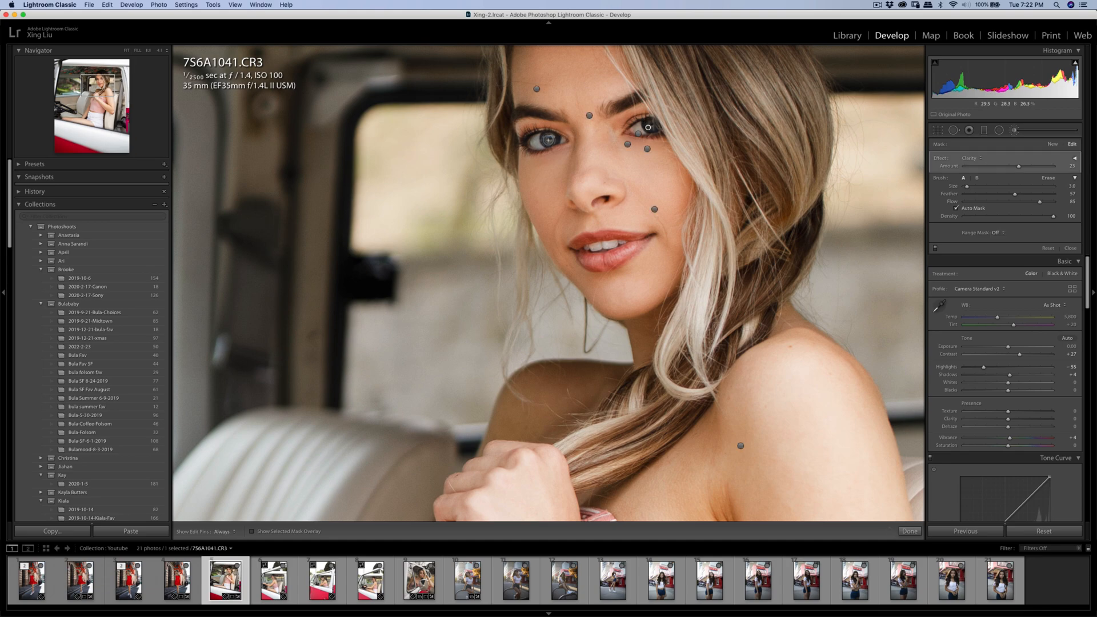
key(h)
key(q)
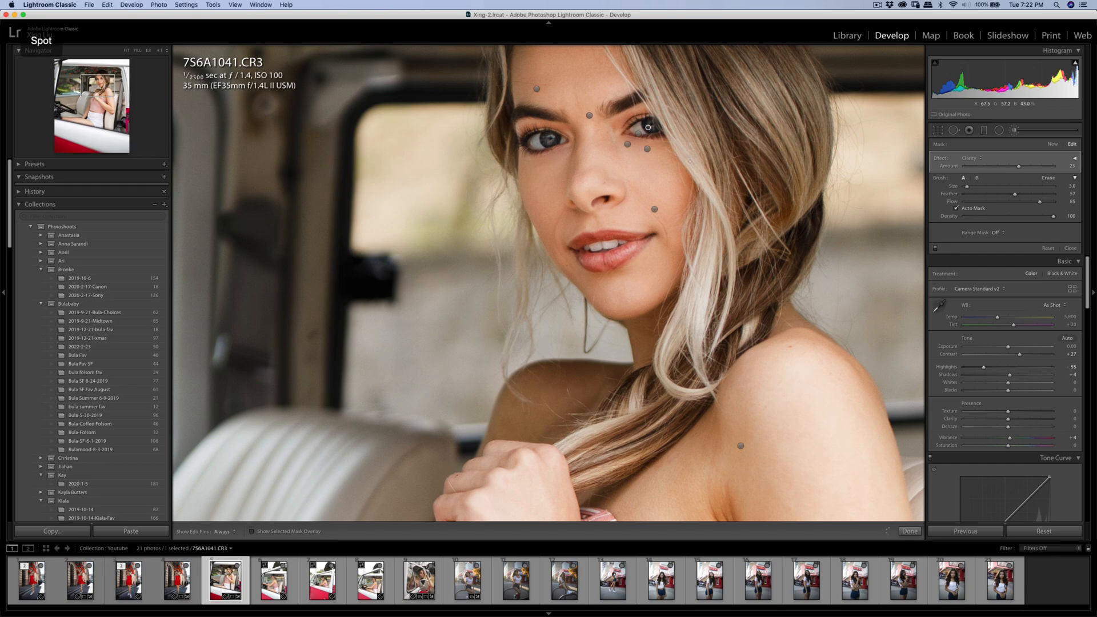
key(q)
click(662, 175)
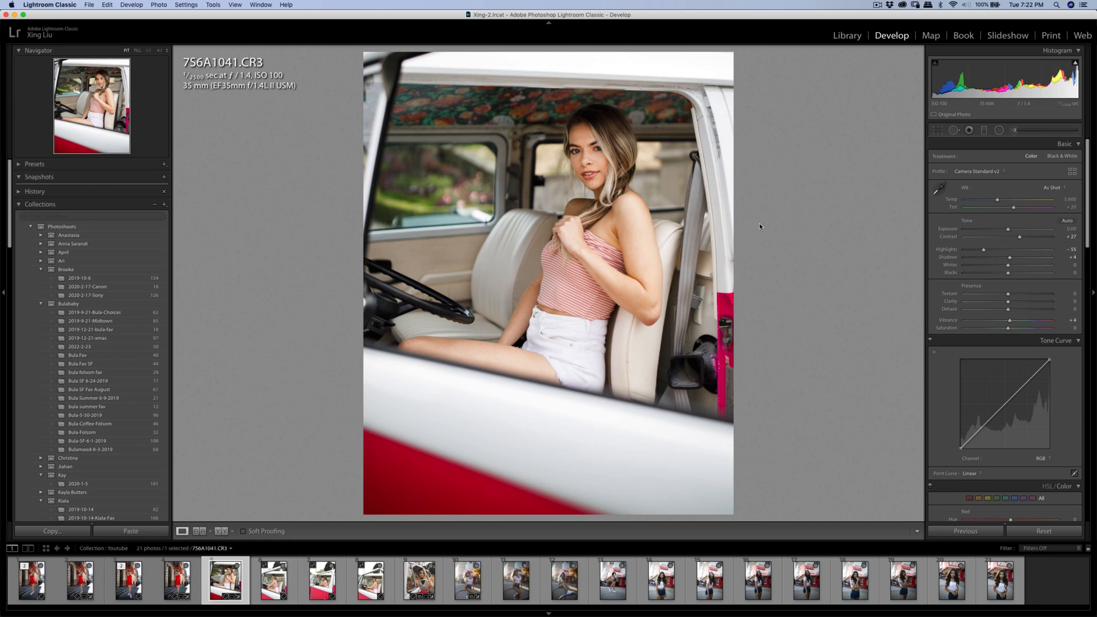
Export the edited photo 7S6A1041.CR3.
key(super+shift+e)
click(705, 336)
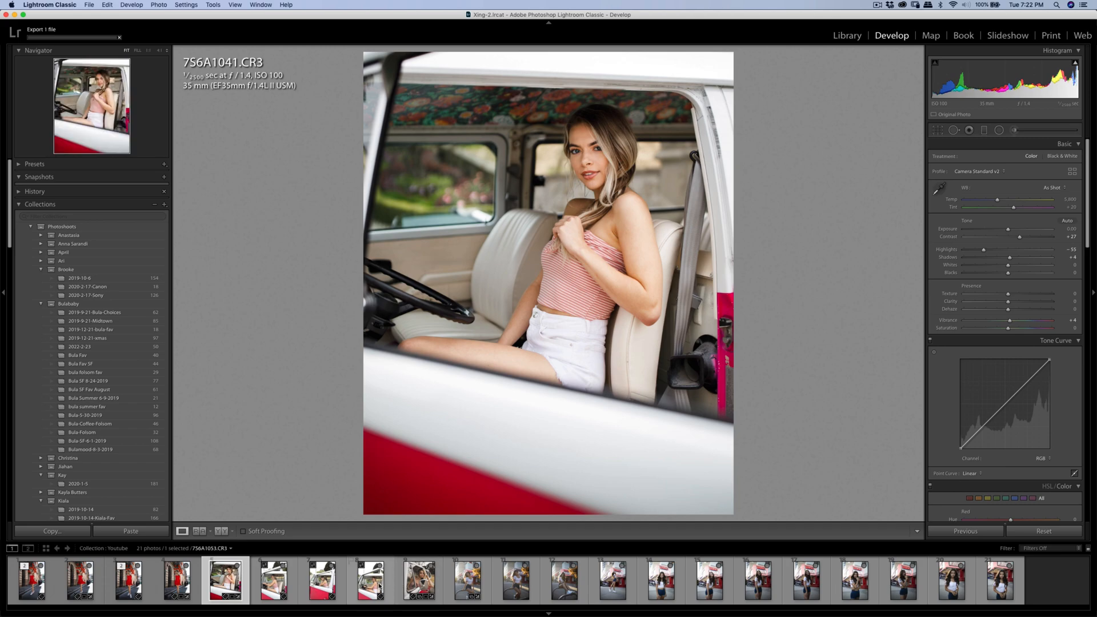
Reset the existing edits on photo 7S6A1083.CR3, and set Exposure to -0.05, Contrast to +25 and Highlights to -73.
click(328, 588)
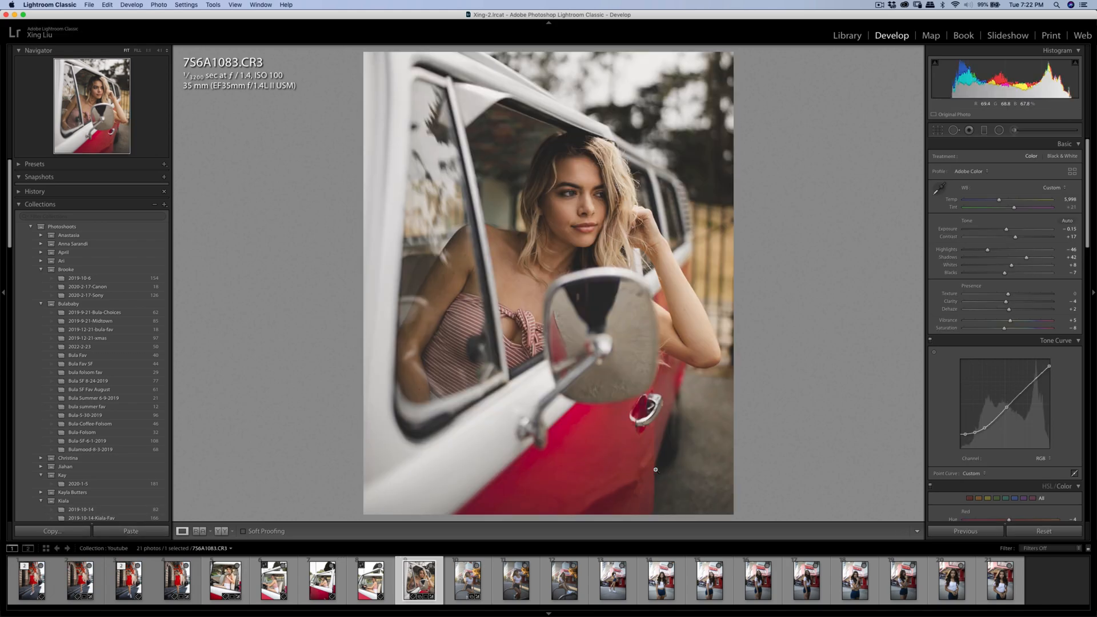
click(1022, 530)
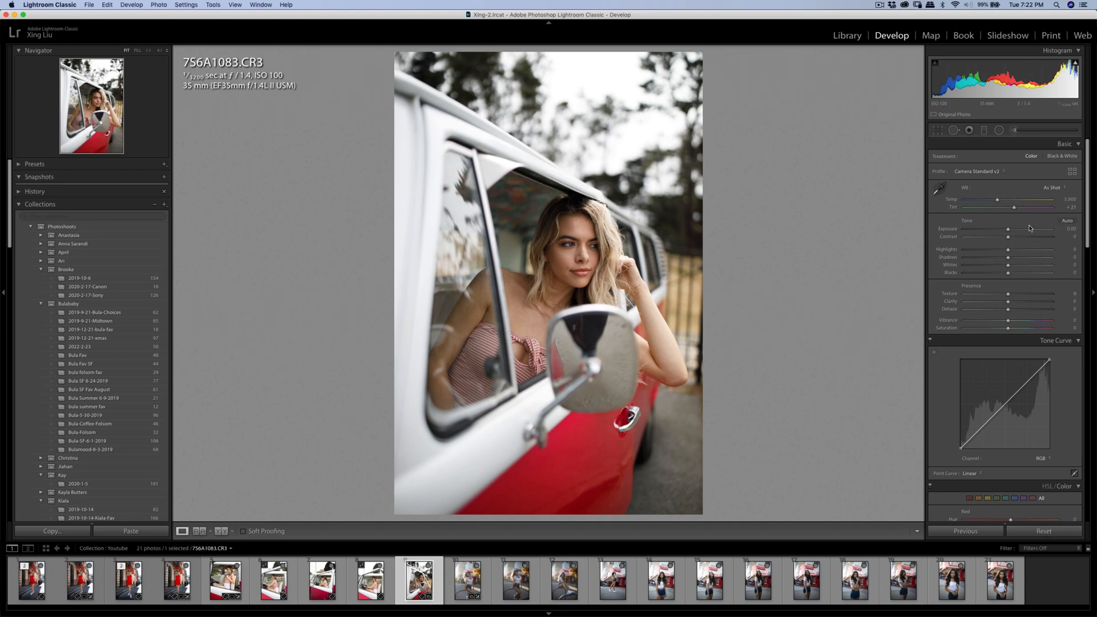
drag(1007, 237, 1003, 233)
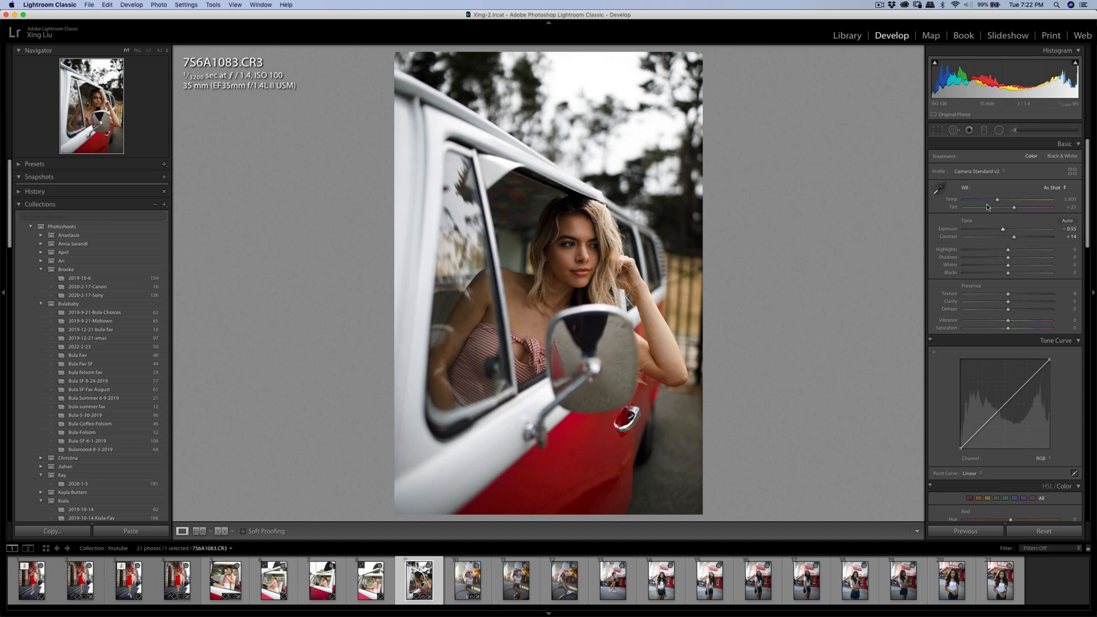
drag(1014, 237, 978, 252)
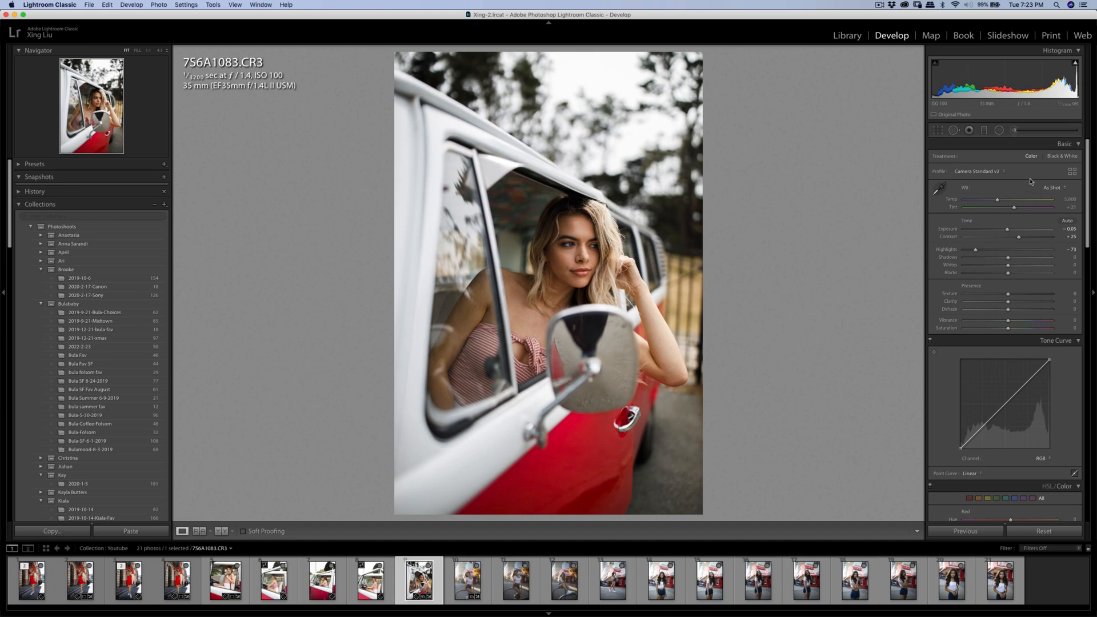
Brush a local adjustment on the woman's face with a brush of size 11, and set its Amount to 24.
click(1015, 131)
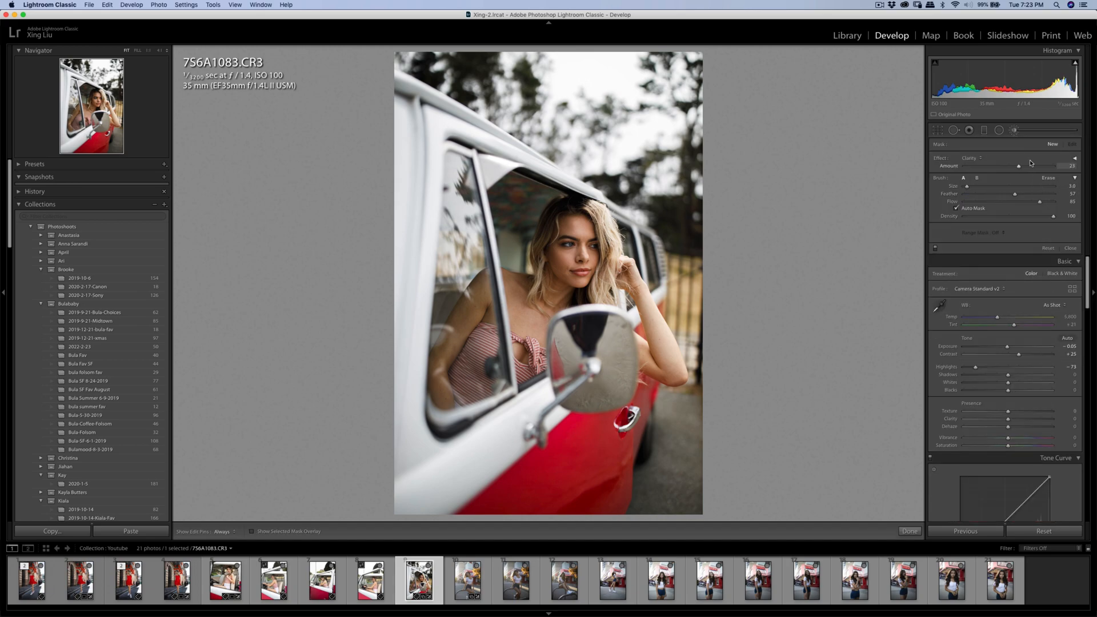
click(973, 158)
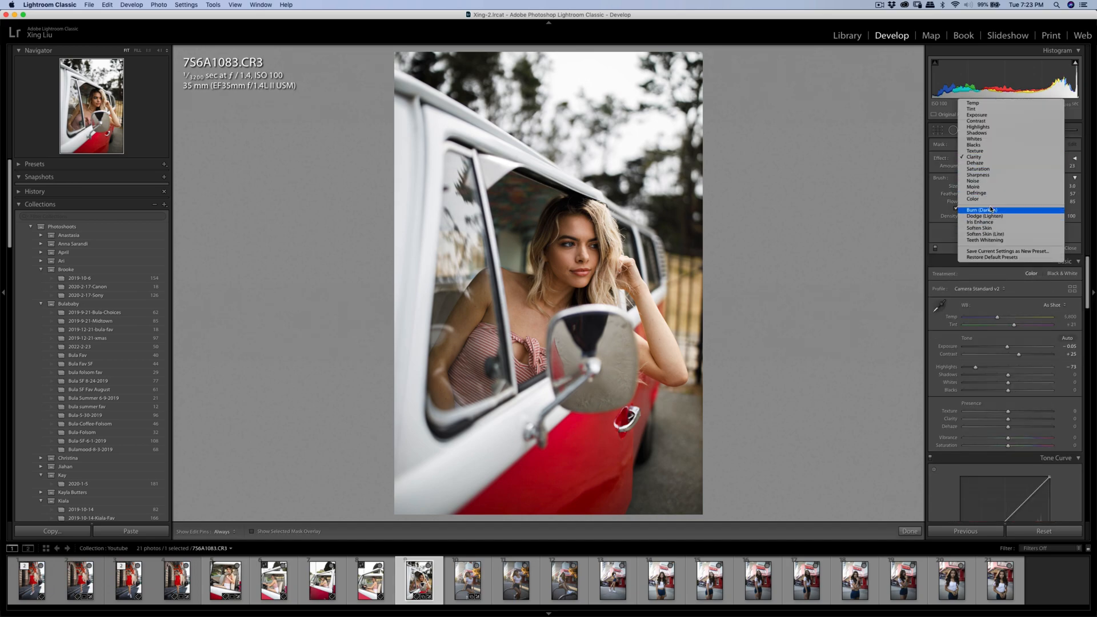
click(978, 133)
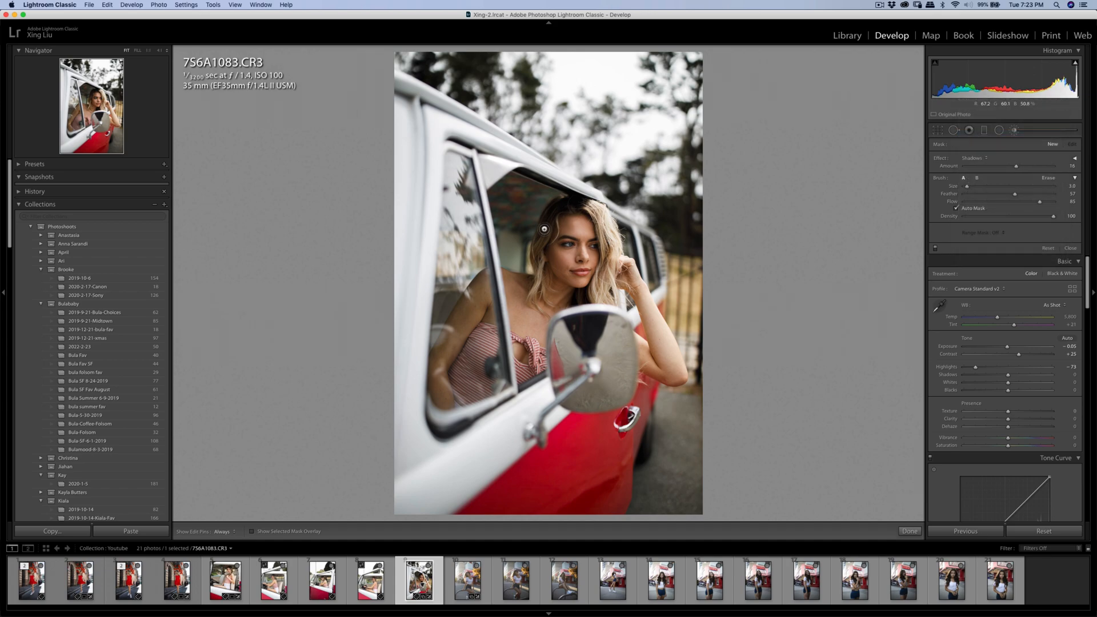
key(bracketright)
key(bracketright)
key(bracketright)
key(bracketright)
key(h)
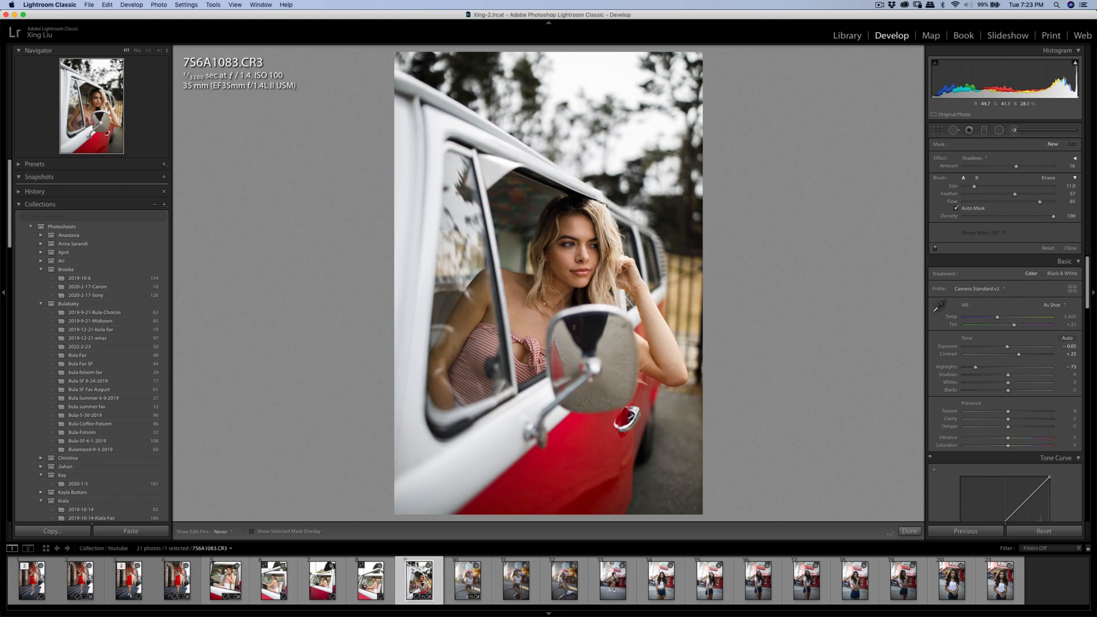
click(566, 272)
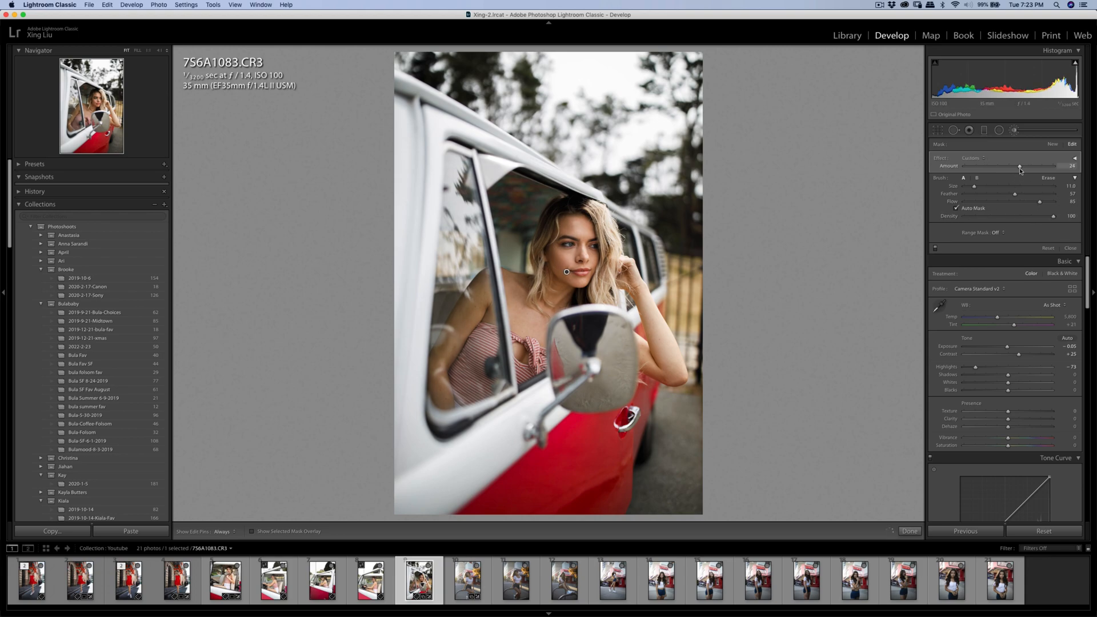
Add a separate Shadows brush adjustment over the woman's forehead and arm.
click(1052, 144)
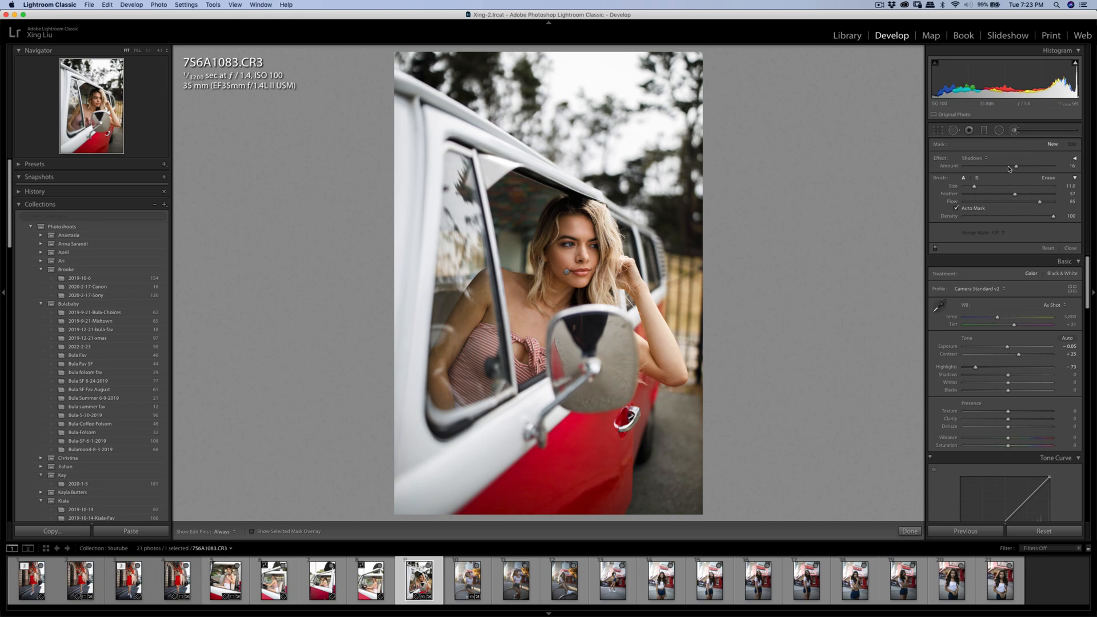
key(h)
mouse_move(471, 312)
mouse_down()
mouse_move(434, 366)
mouse_move(448, 361)
mouse_move(434, 386)
mouse_up()
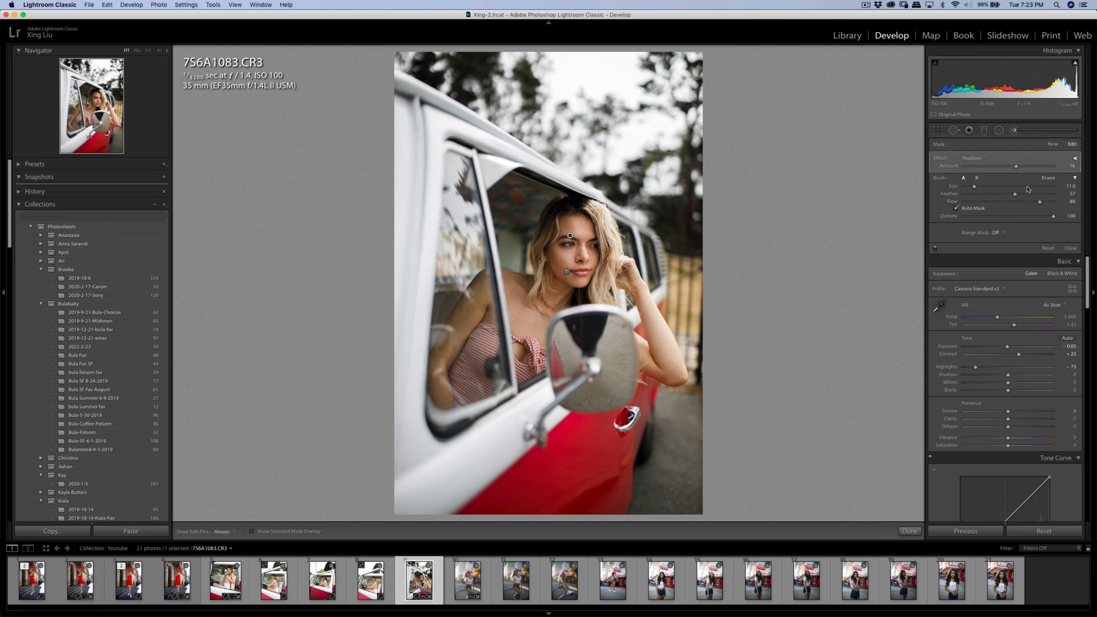
click(1050, 144)
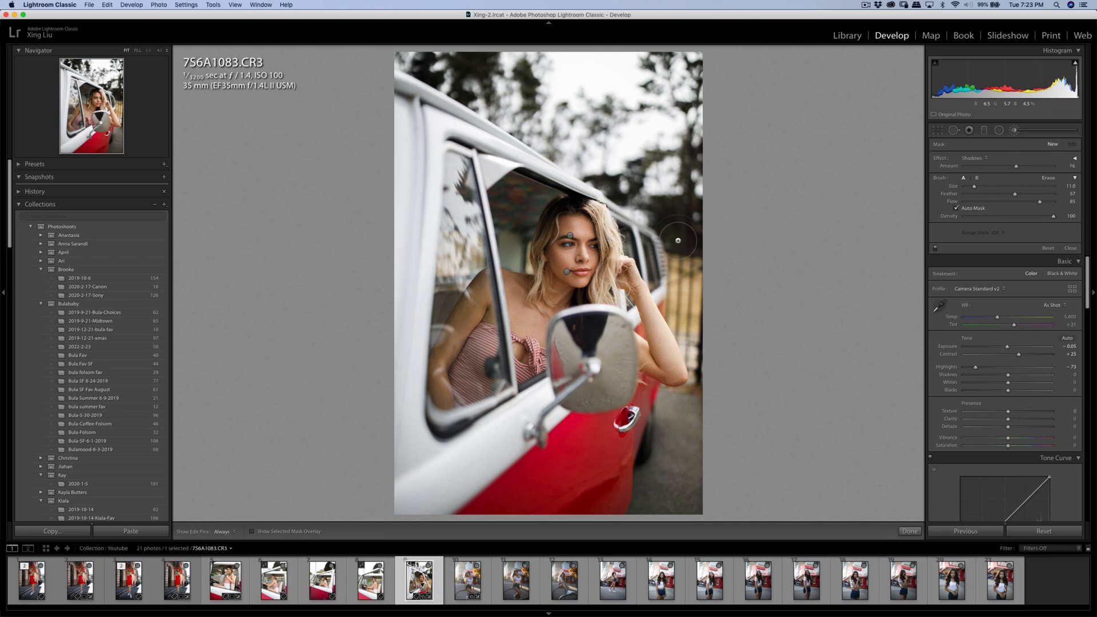
click(1014, 131)
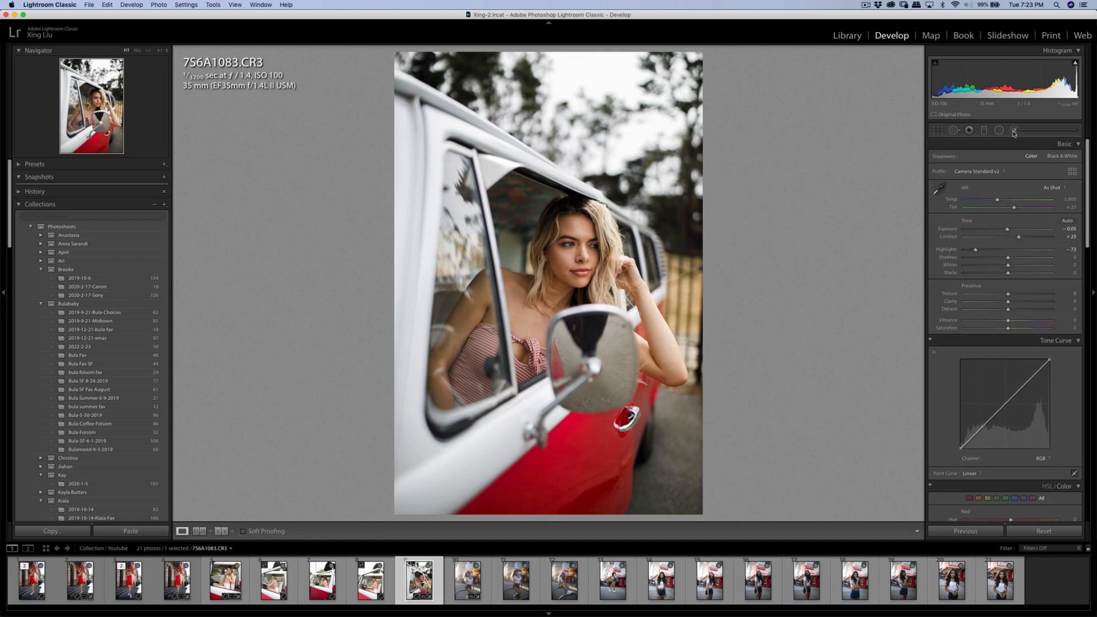
click(1013, 132)
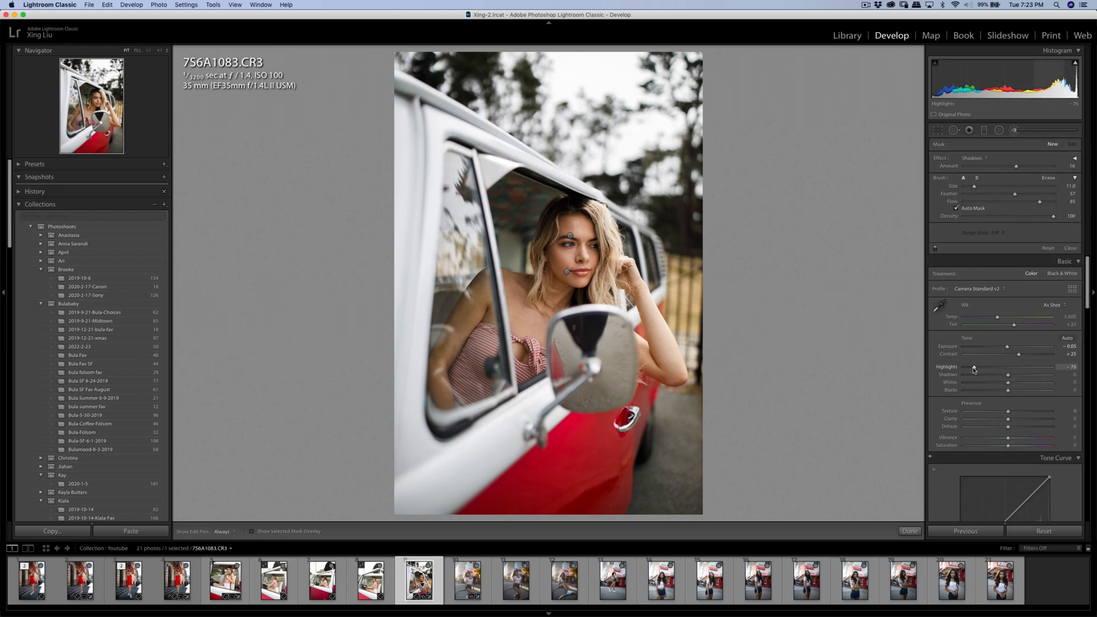
Set Highlights to -82 and Exposure to -0.15, and change the Yellow Hue to -18 and Yellow Saturation to -33.
drag(974, 369, 1007, 350)
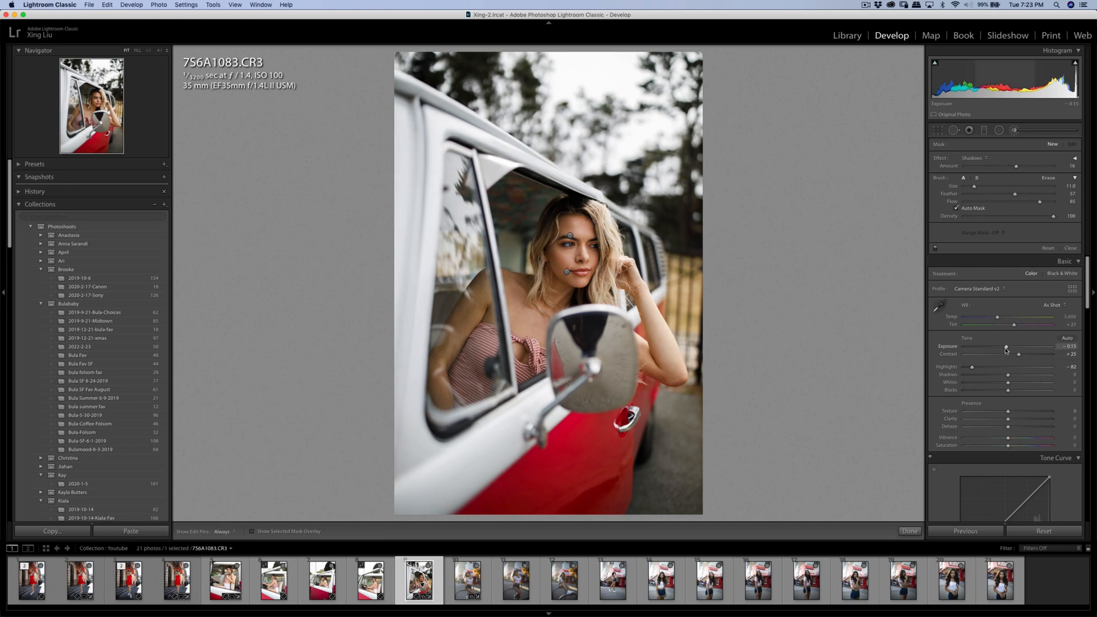
scroll(1014, 365, down, 8)
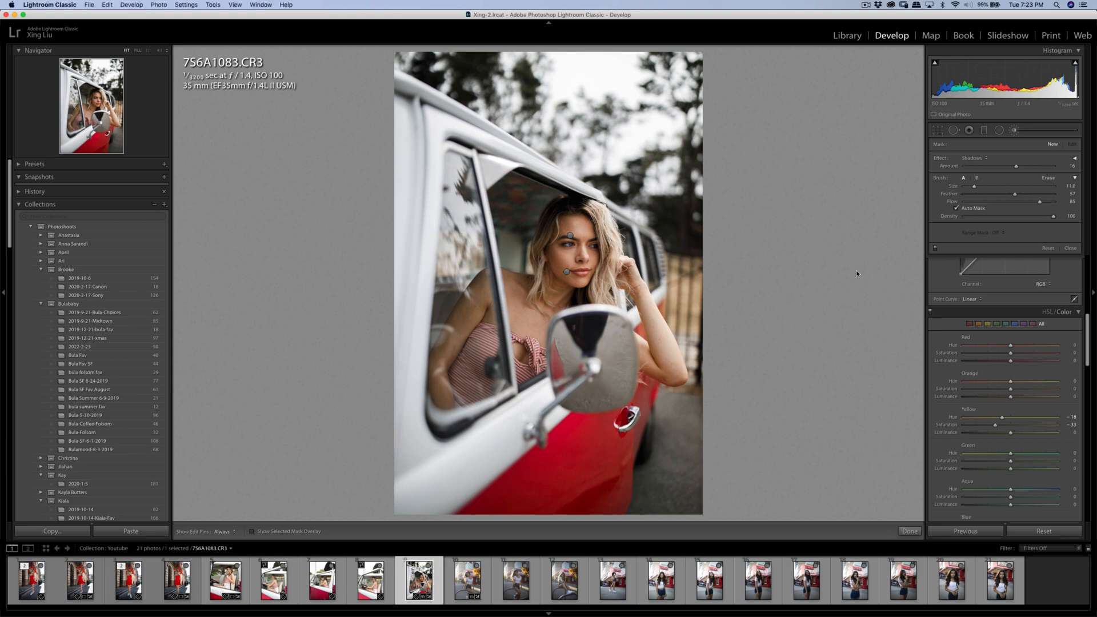
Crop the photo to the 4 x 5 / 8 x 10 aspect, tightening and repositioning the frame around the woman and the side mirror.
click(936, 131)
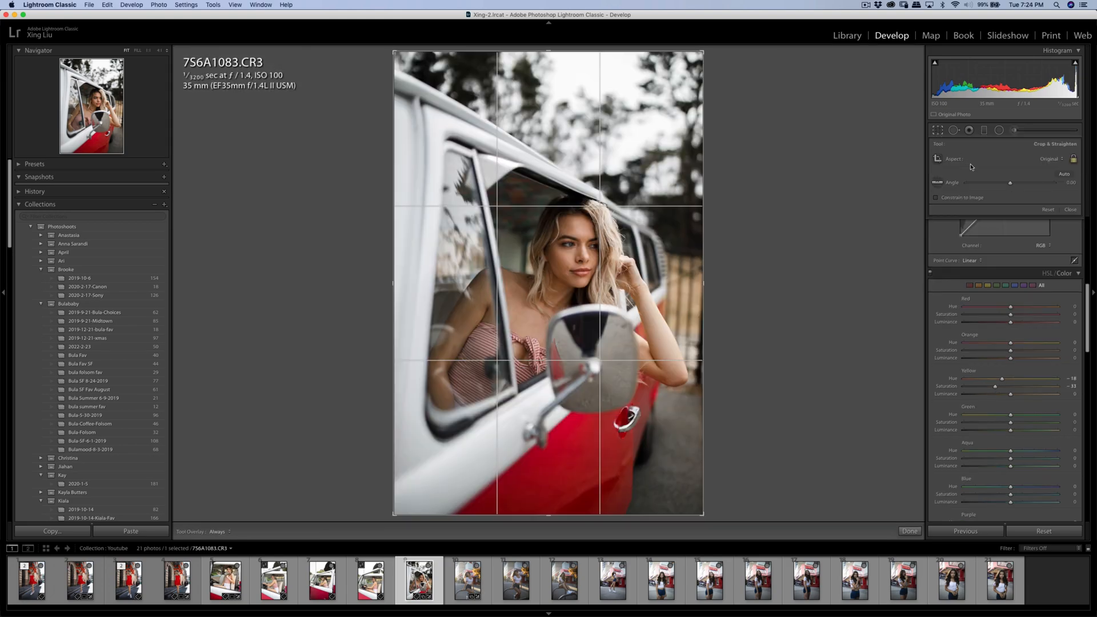
click(1047, 160)
click(1045, 182)
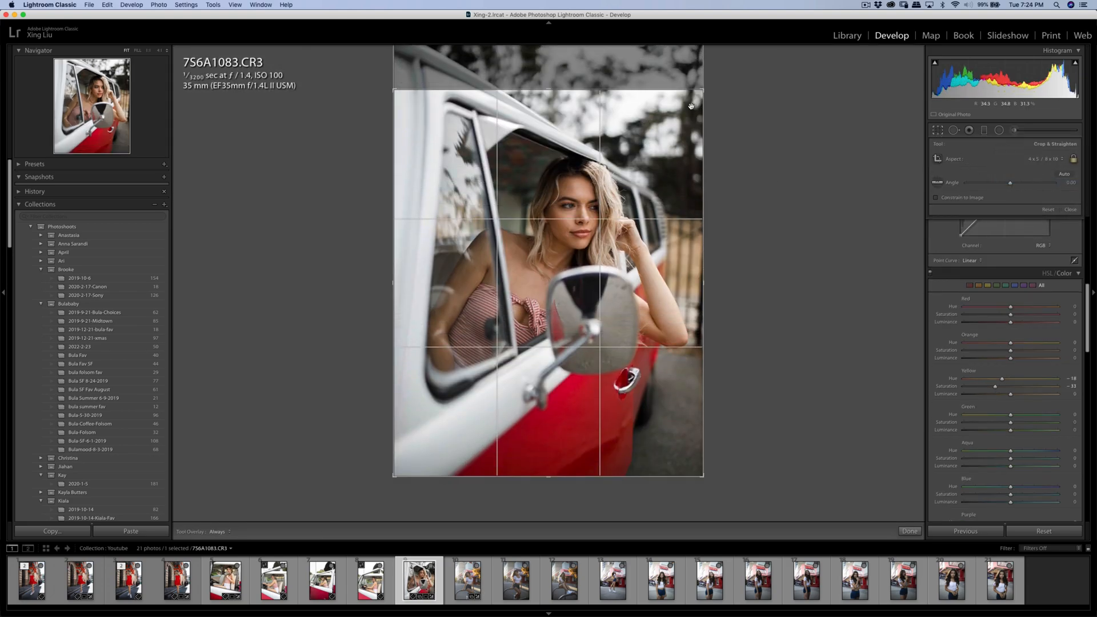
drag(691, 106, 672, 134)
drag(446, 95, 447, 99)
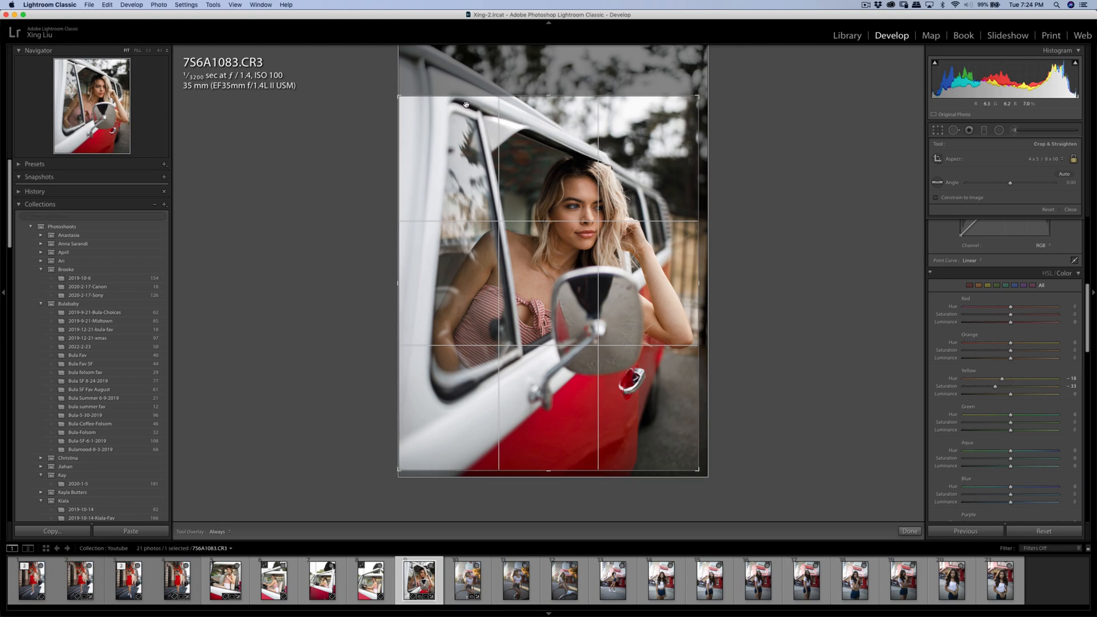
drag(499, 106, 470, 115)
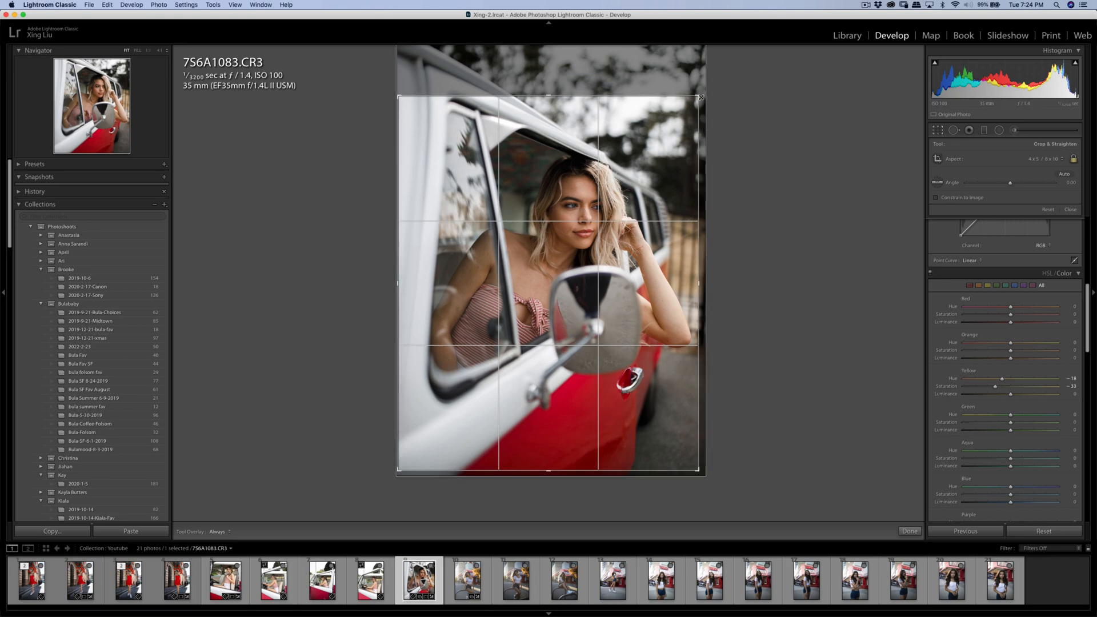
drag(695, 95, 698, 95)
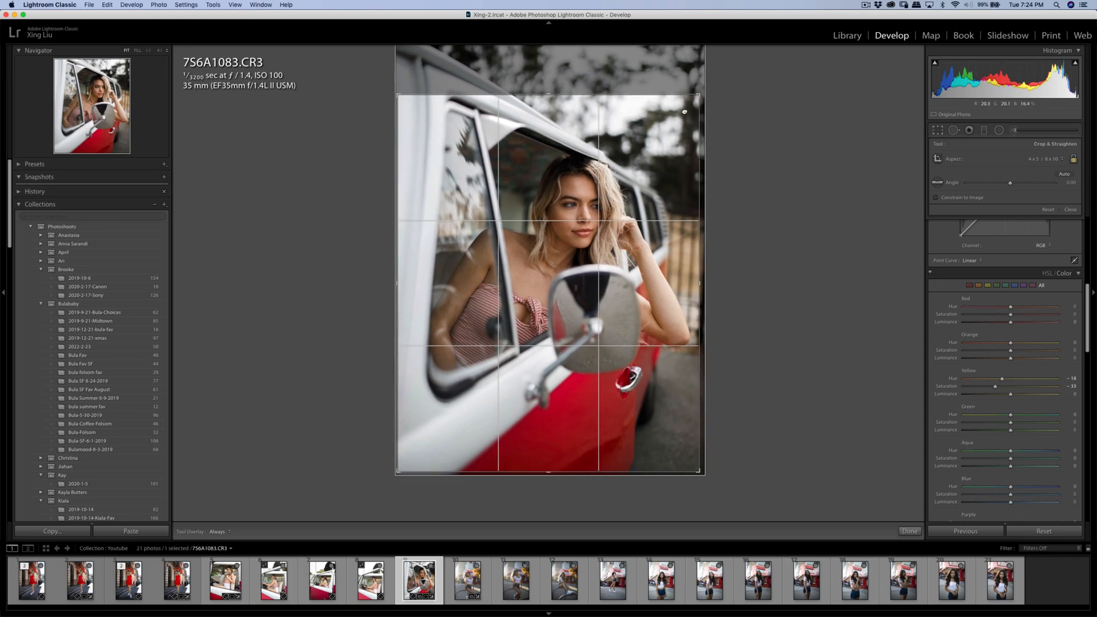
drag(730, 128, 735, 122)
key(Return)
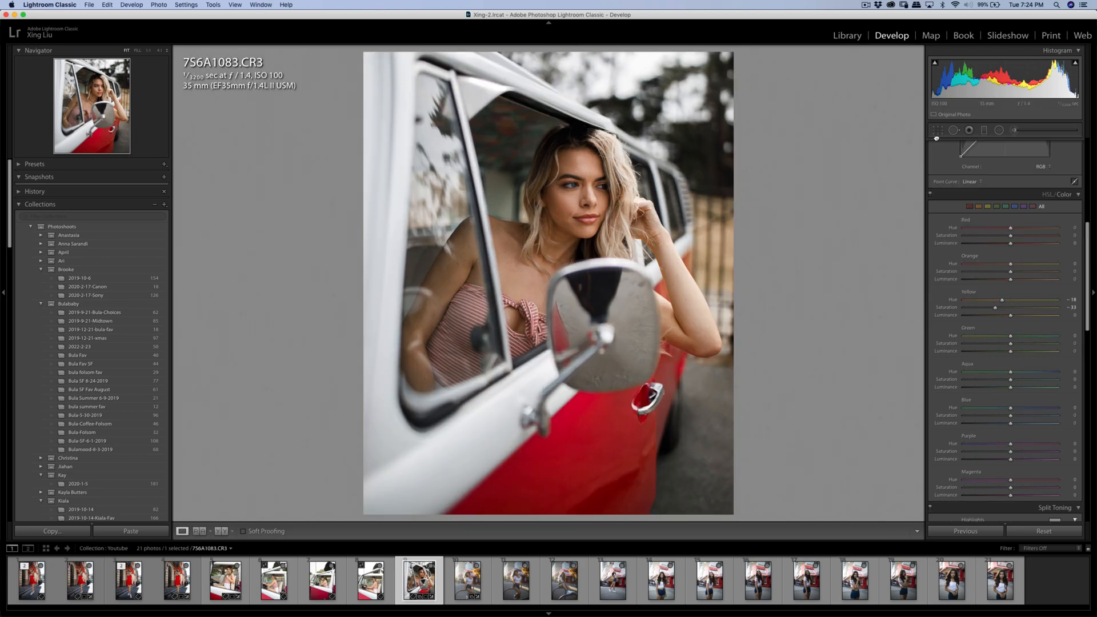
Reopen the crop and fine-tune the rotation of the van photo.
key(r)
drag(821, 139, 742, 155)
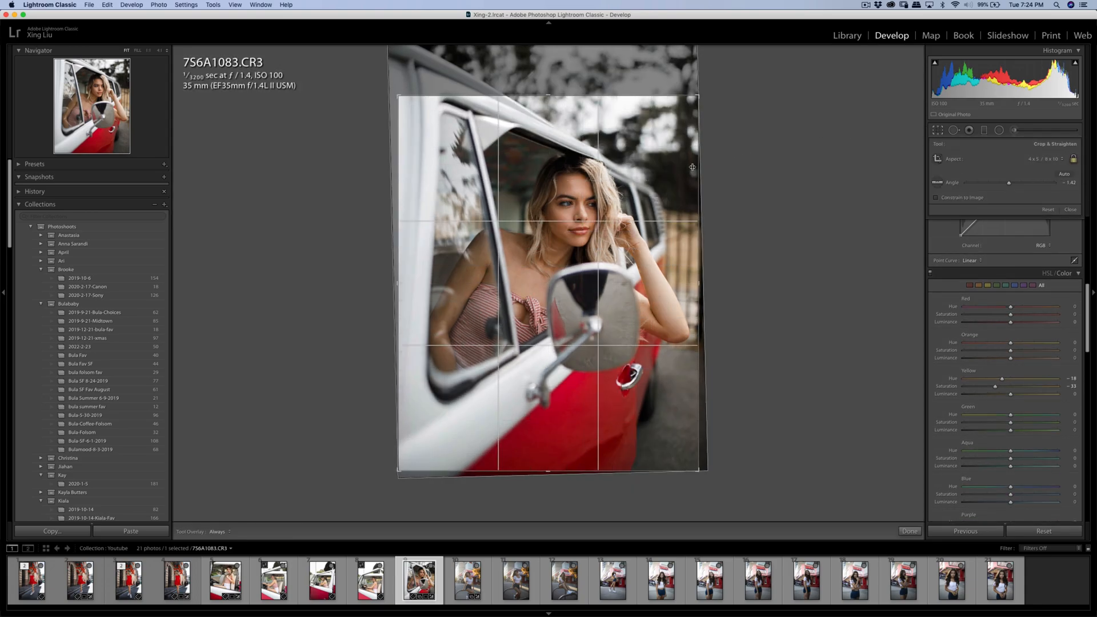
key(Return)
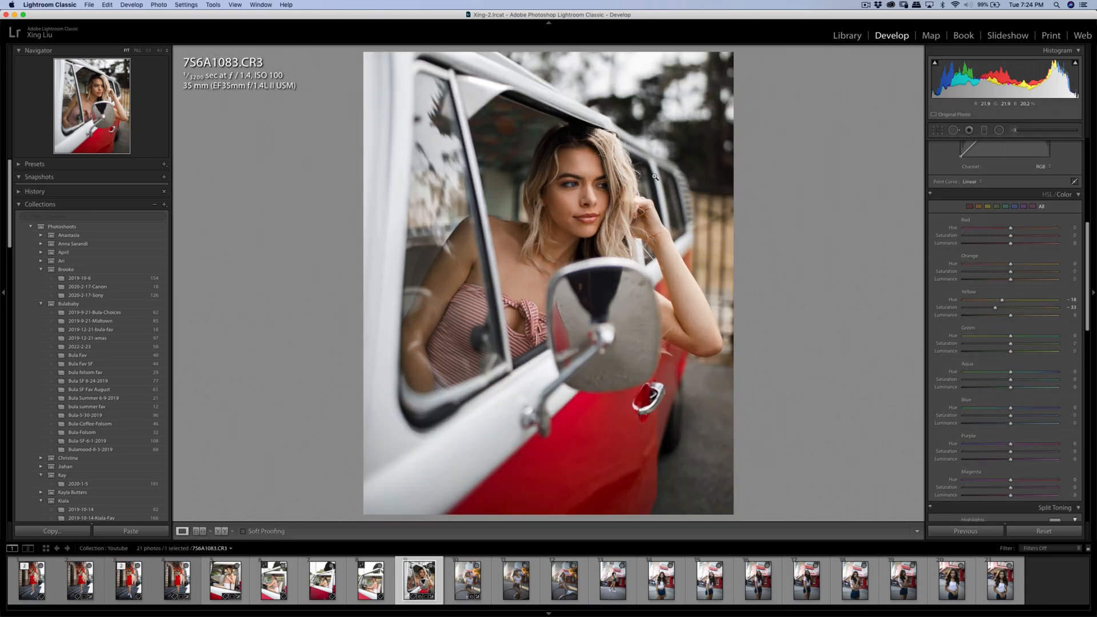
Zoom in on the woman's face and brush a Soften Skin (Lite) adjustment onto the skin under her eyes.
click(569, 193)
drag(614, 200, 621, 231)
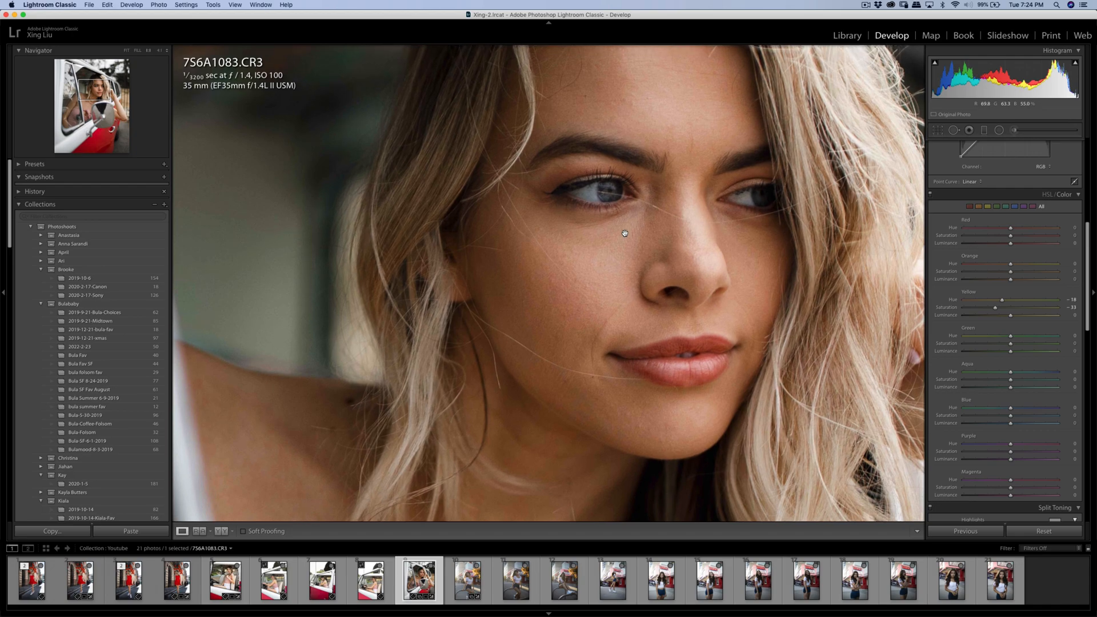
key(k)
click(974, 158)
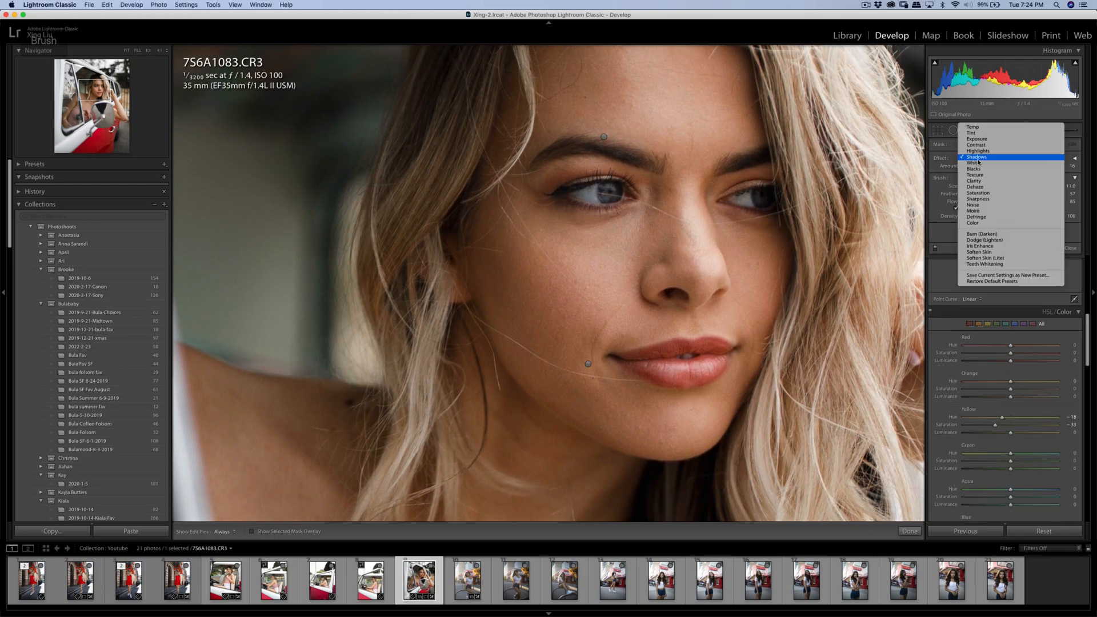
click(994, 258)
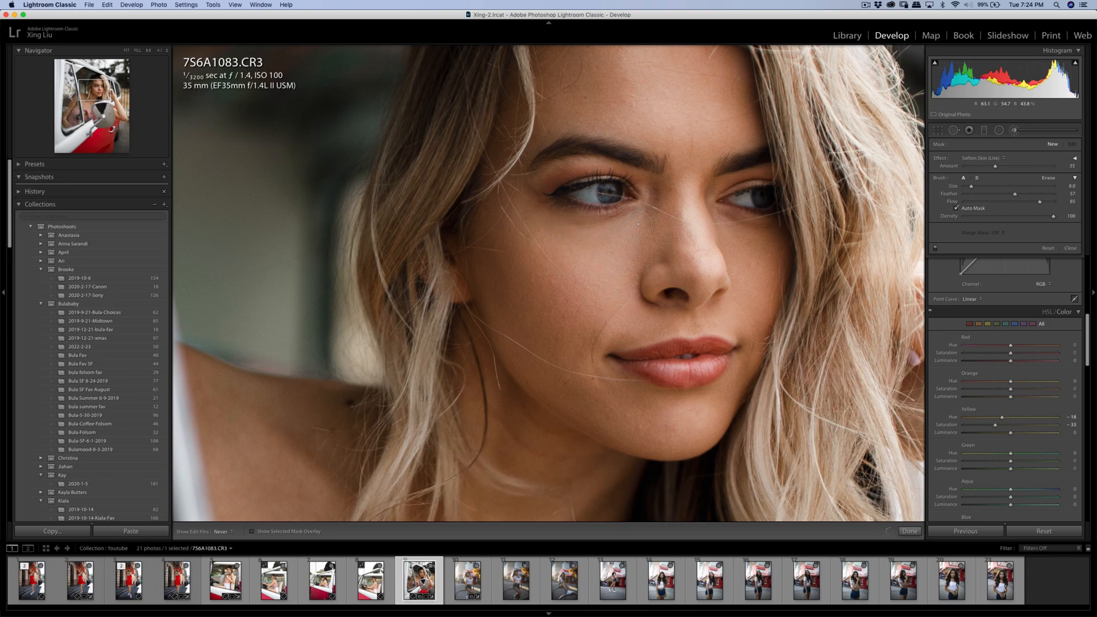
key(h)
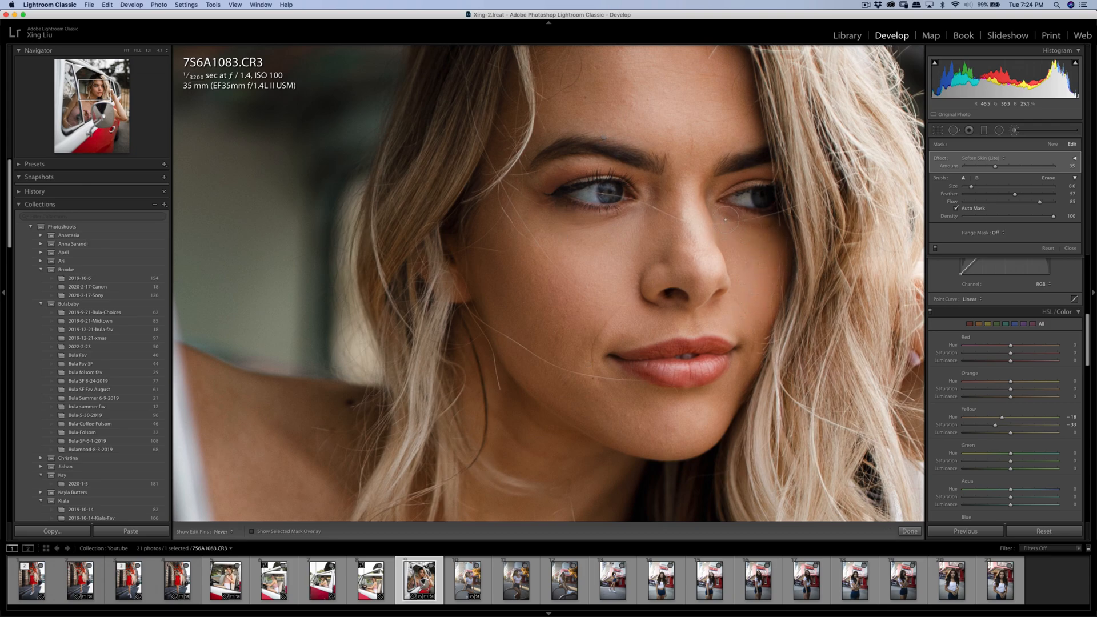
key(h)
Heal the skin beneath the woman's nearer eye with two Spot Removal strokes, sampling from the clean cheek just below.
key(q)
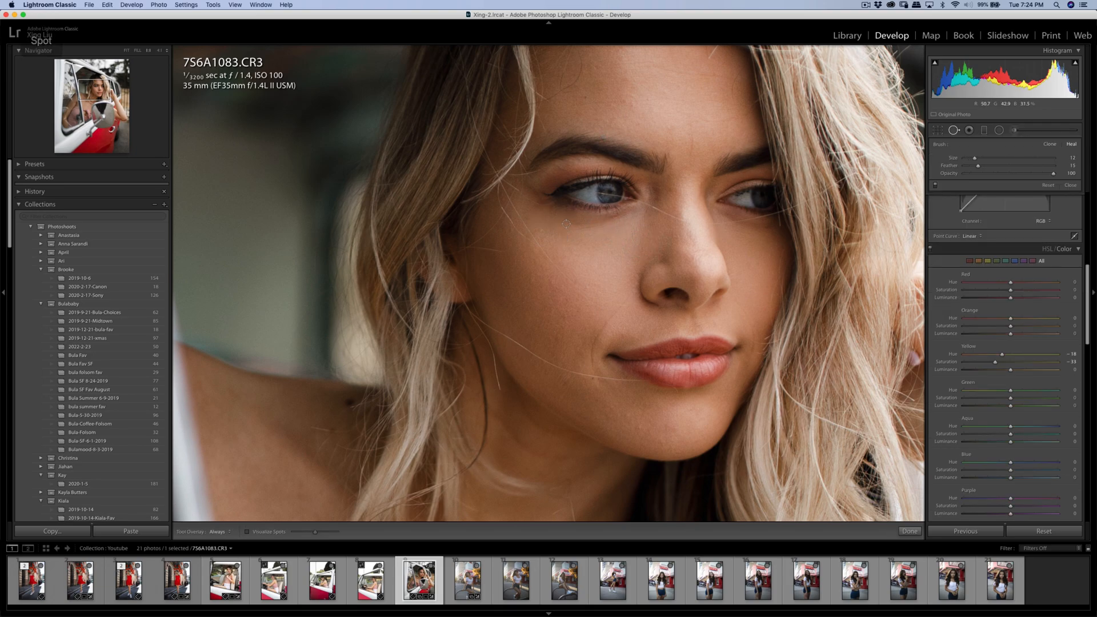
mouse_move(564, 223)
mouse_down()
mouse_move(634, 209)
mouse_move(557, 217)
mouse_move(628, 220)
mouse_up()
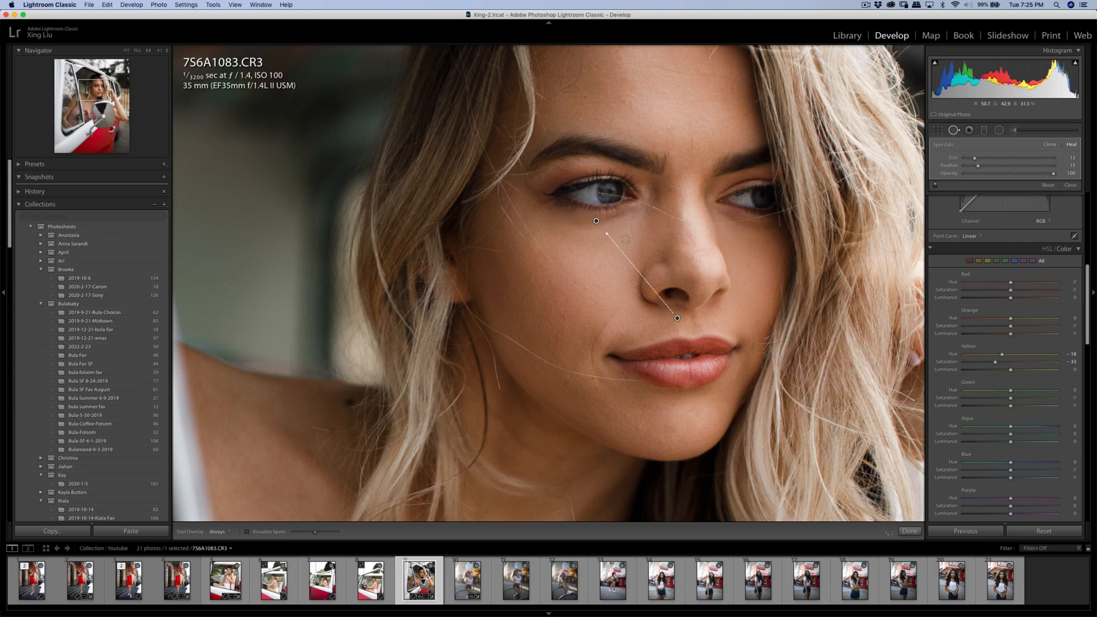
drag(674, 318, 596, 248)
key(q)
key(q)
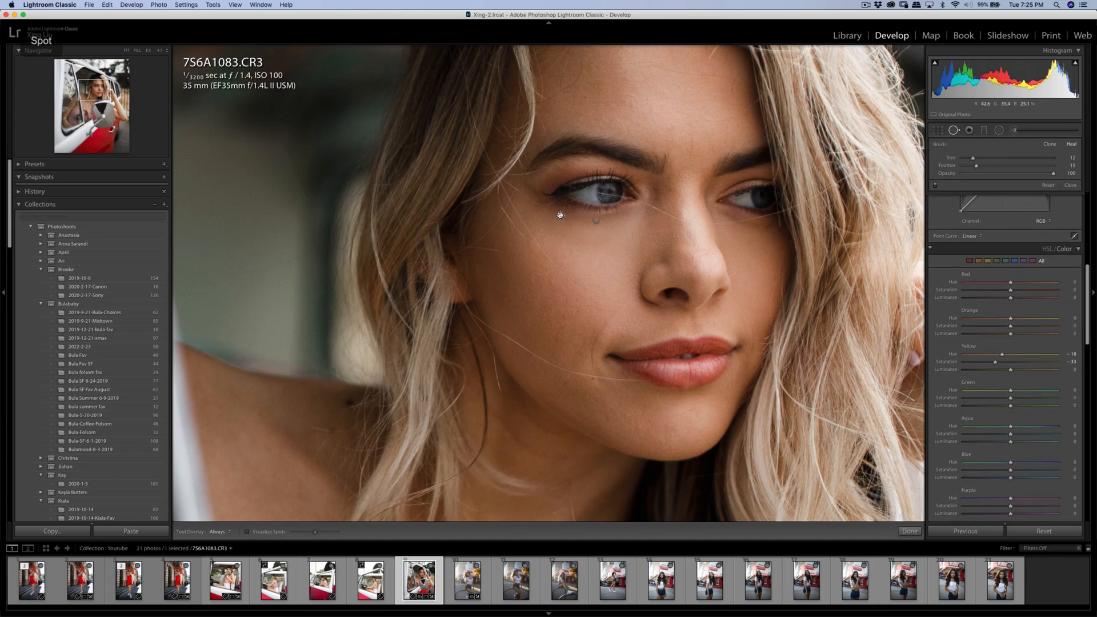
mouse_move(557, 214)
mouse_down()
mouse_move(633, 211)
mouse_move(555, 218)
mouse_move(600, 240)
mouse_move(625, 235)
mouse_up()
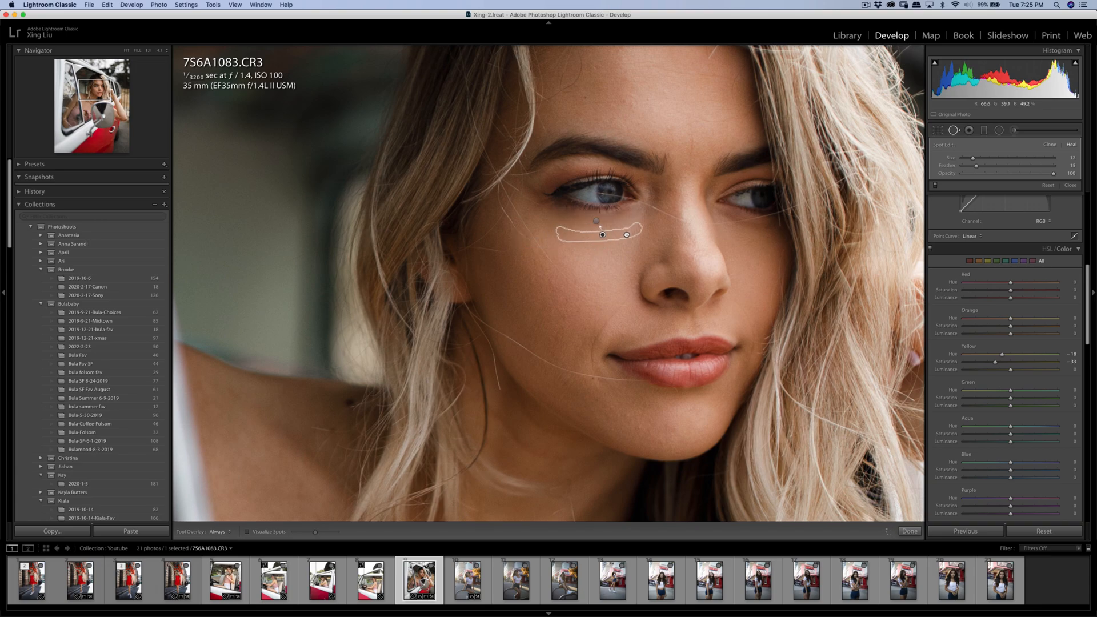
key(q)
Add more Soften Skin (Lite) brushing on the cheek beneath the nearer eye and check the adjustment pins.
key(k)
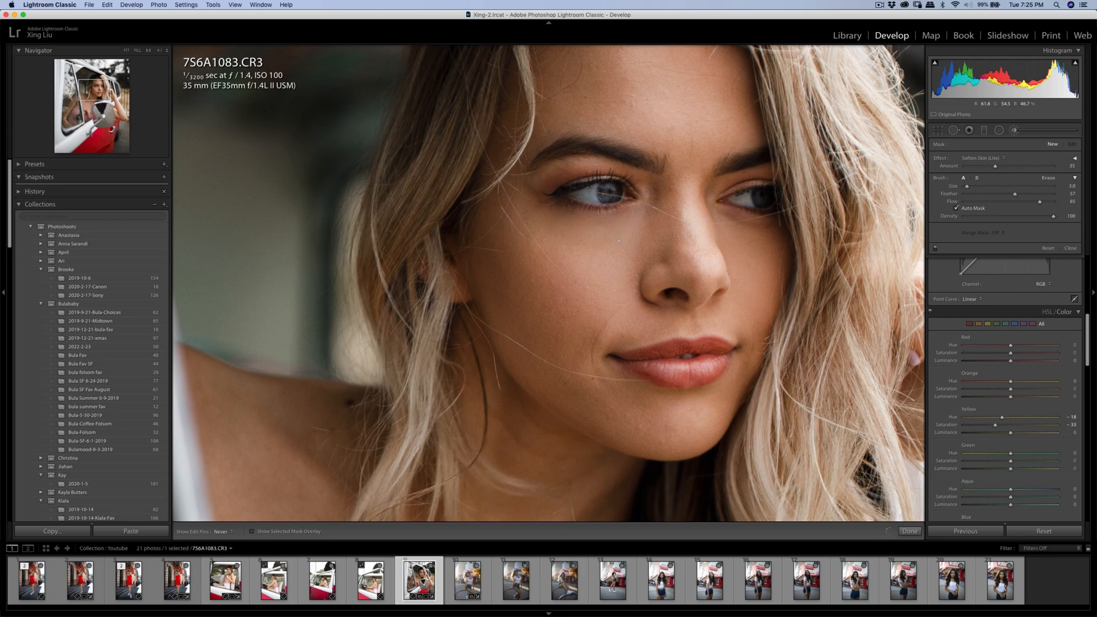
click(563, 235)
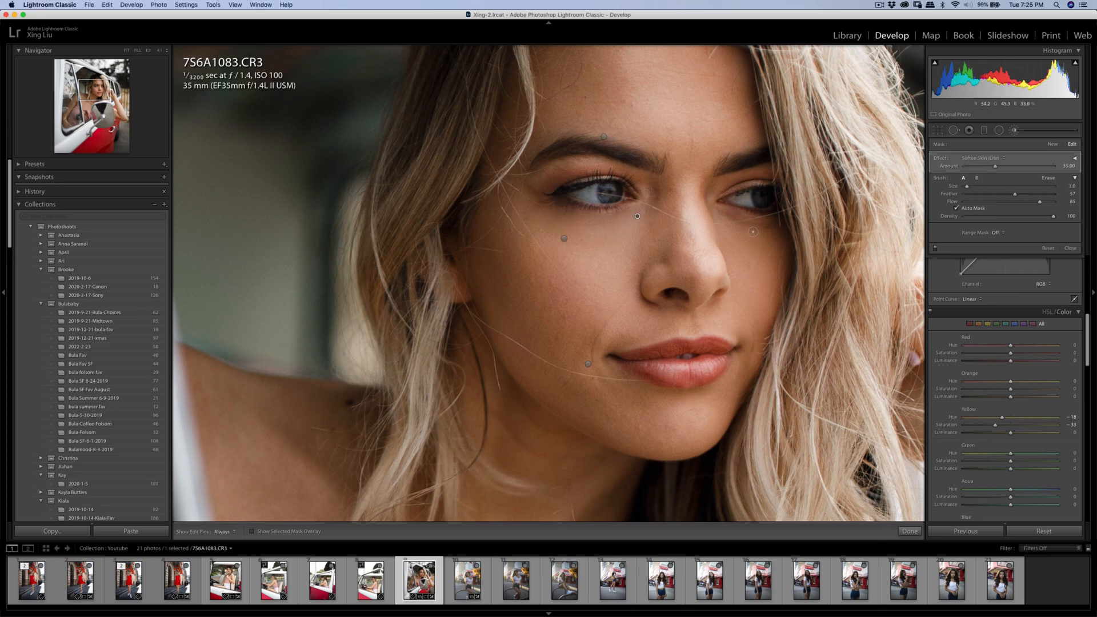
key(h)
key(h)
key(h)
Paint a new Shadows brush adjustment with a slightly lower Amount beneath the woman's far eye and return to the full-photo view.
click(1052, 147)
click(982, 158)
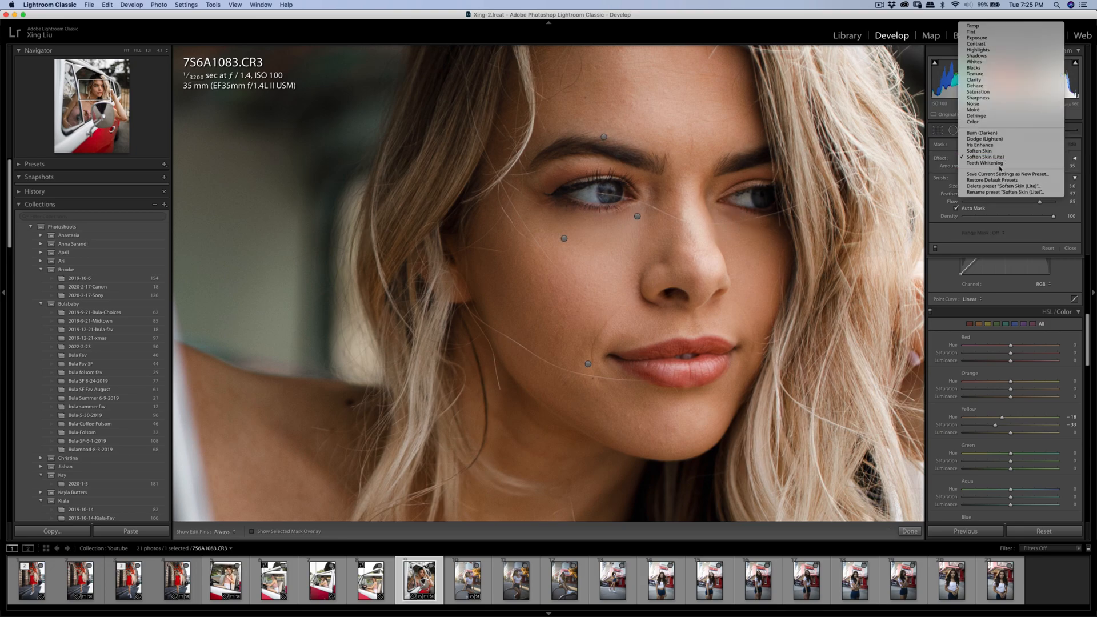
click(985, 56)
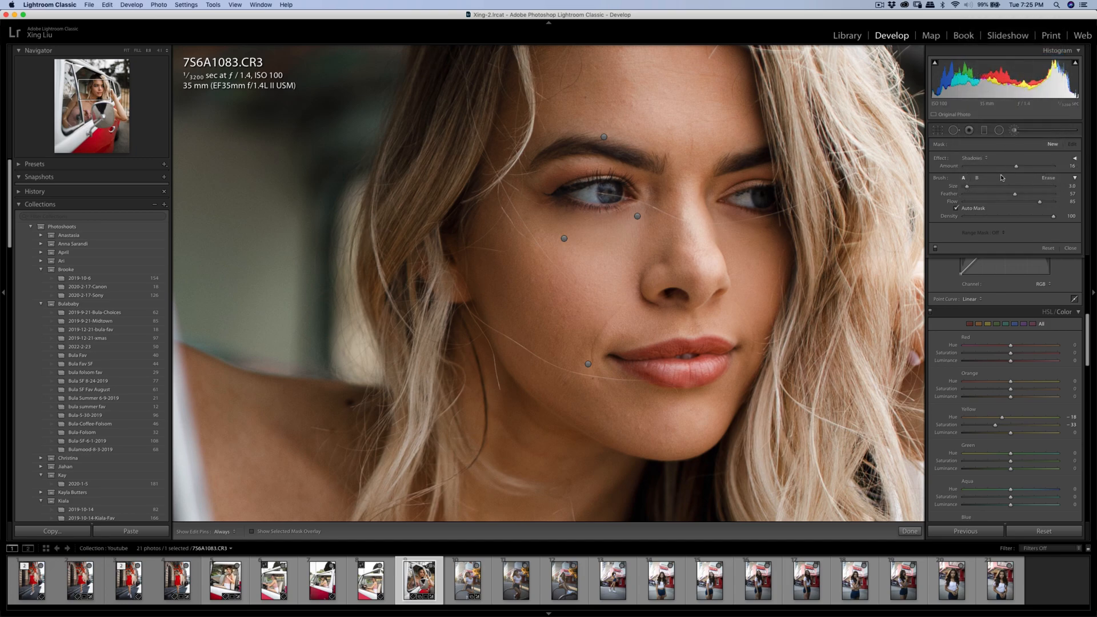
drag(1017, 167, 1014, 168)
click(722, 218)
mouse_move(735, 217)
mouse_down()
mouse_move(769, 225)
mouse_move(734, 219)
mouse_move(792, 237)
mouse_up()
key(q)
key(q)
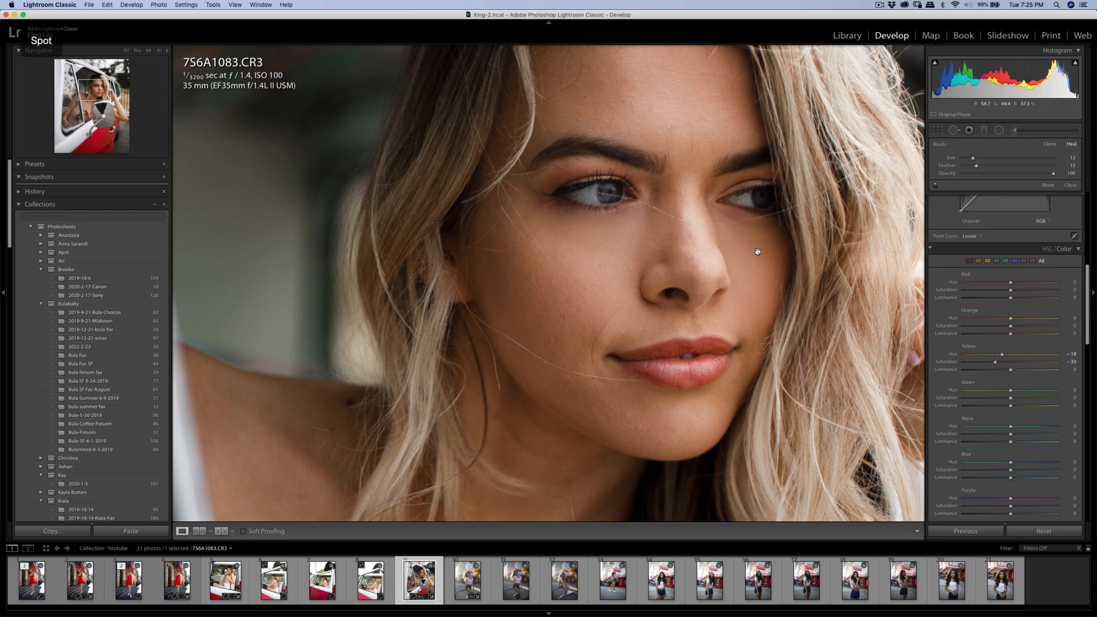
click(757, 250)
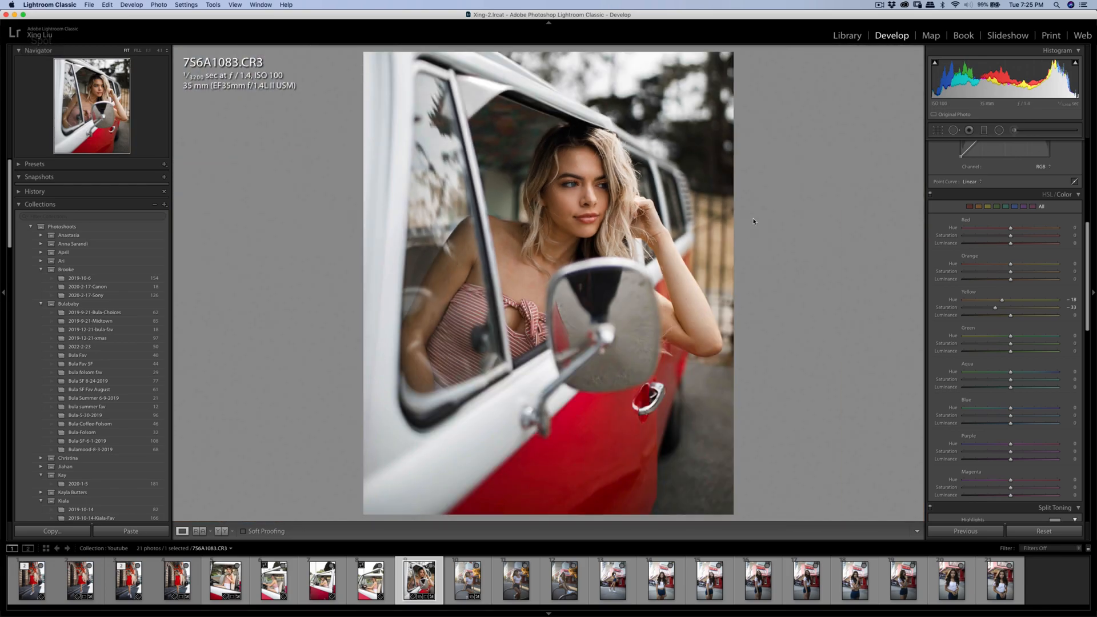
Set Shadows to +8, and enable lens profile corrections with Distortion at 10 and Vignetting at 21.
scroll(1011, 259, up, 10)
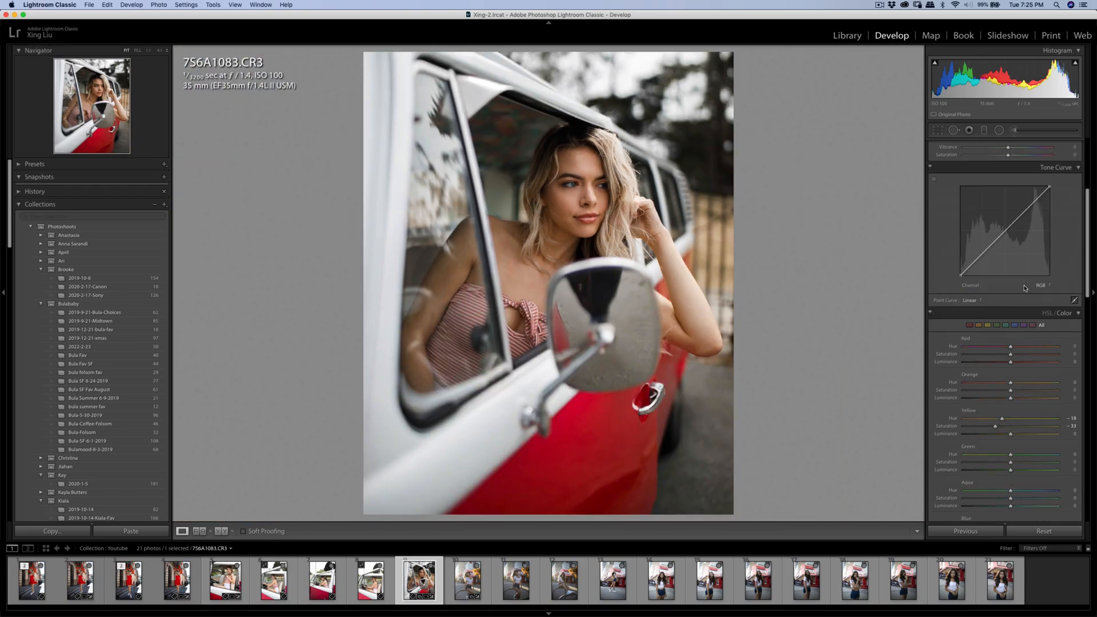
drag(1007, 253, 1013, 254)
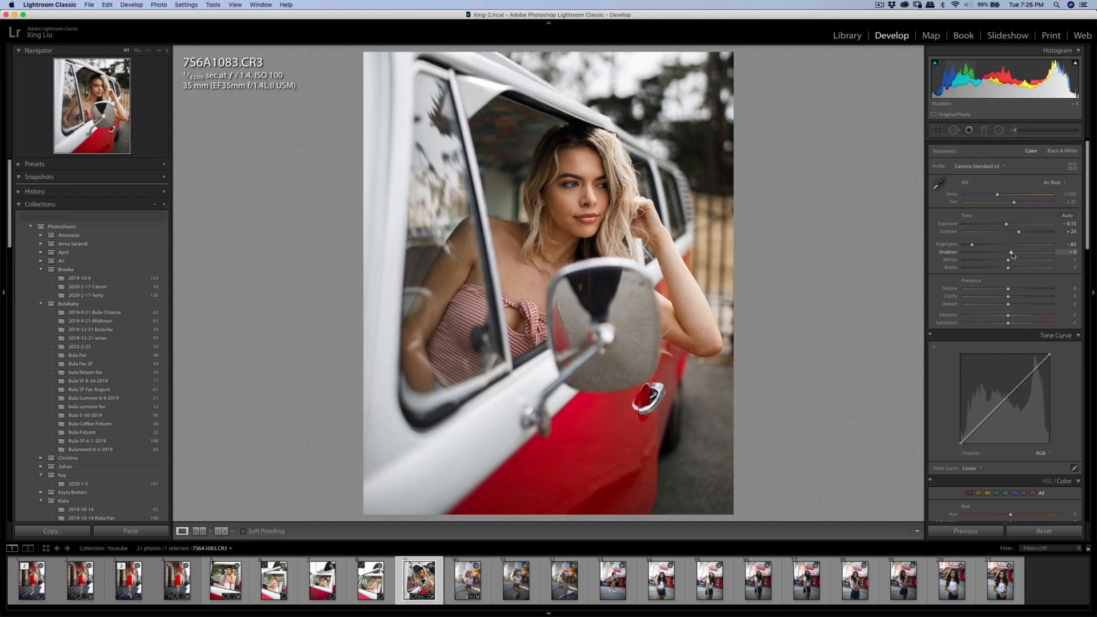
scroll(1048, 322, down, 10)
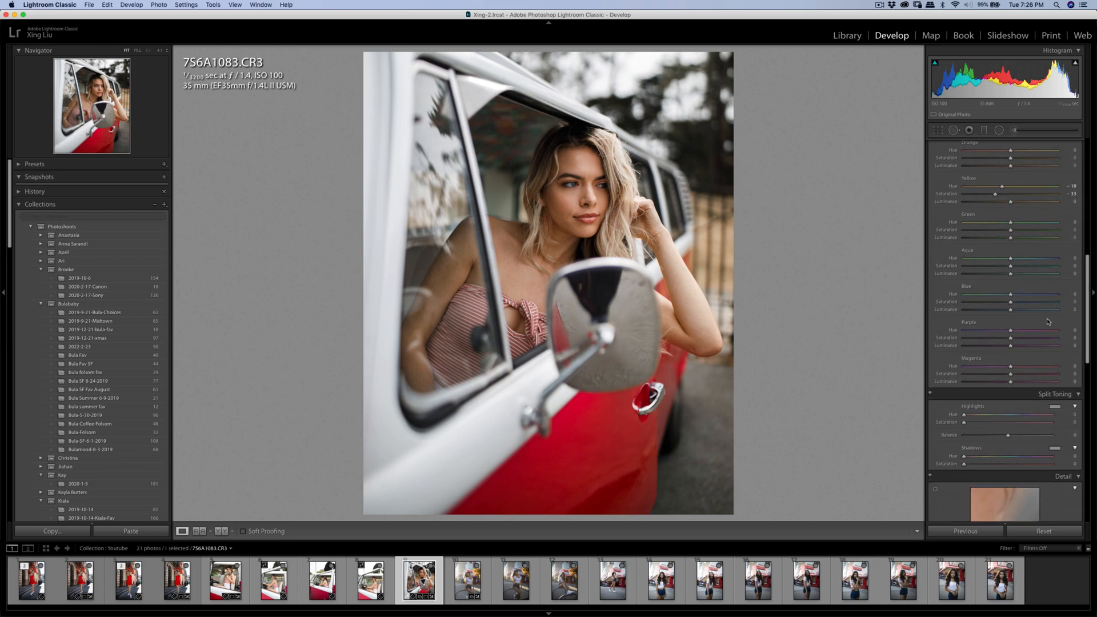
scroll(1048, 322, down, 10)
scroll(1048, 322, up, 5)
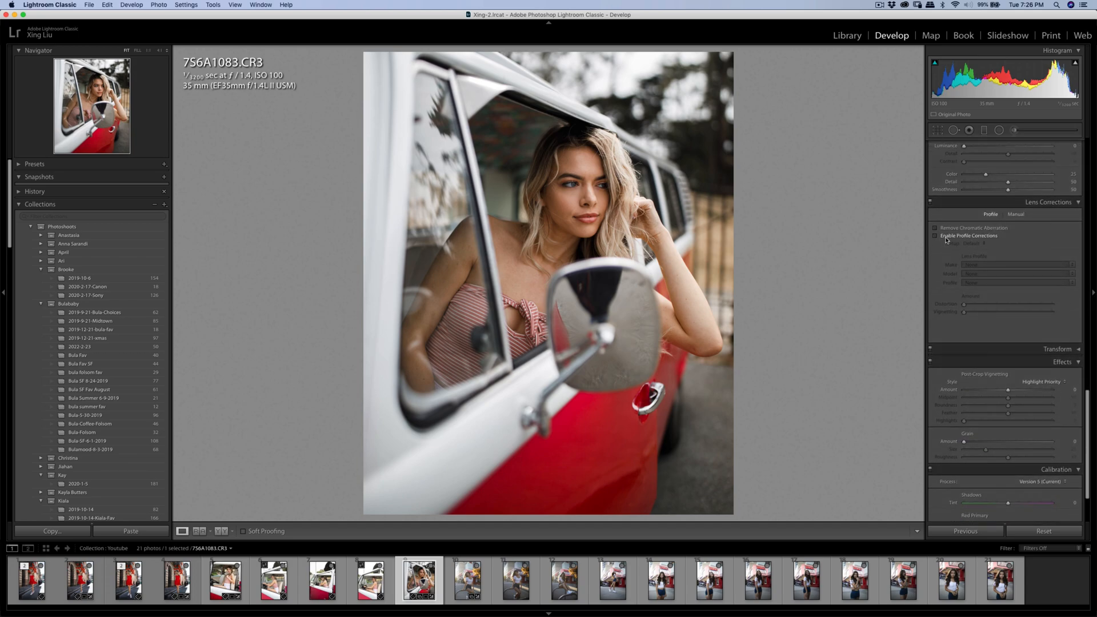
click(935, 236)
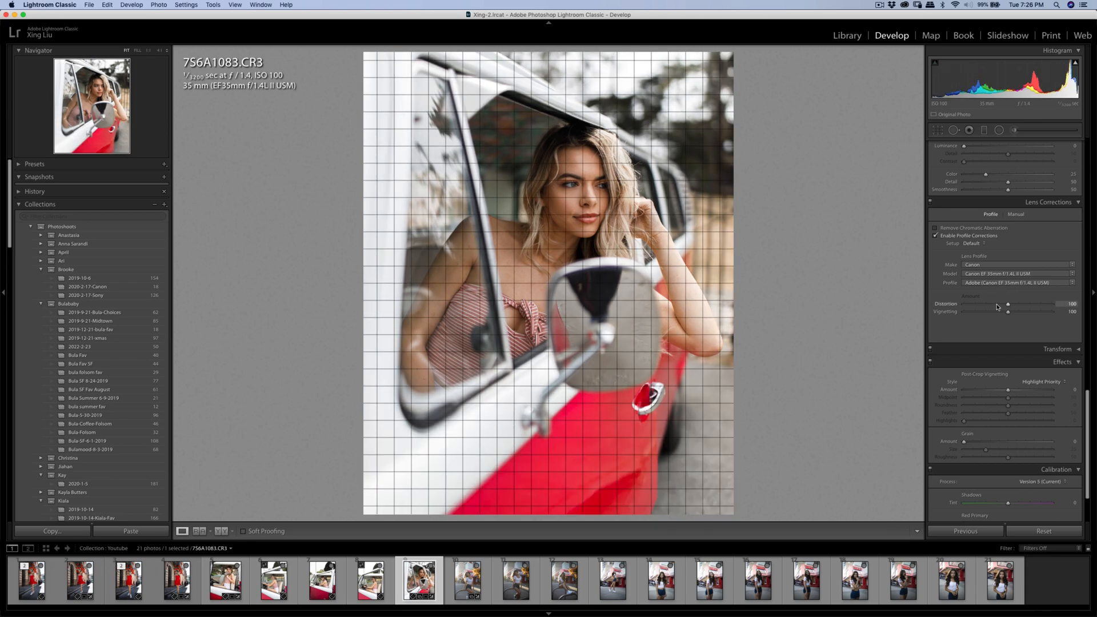
drag(1007, 307, 969, 315)
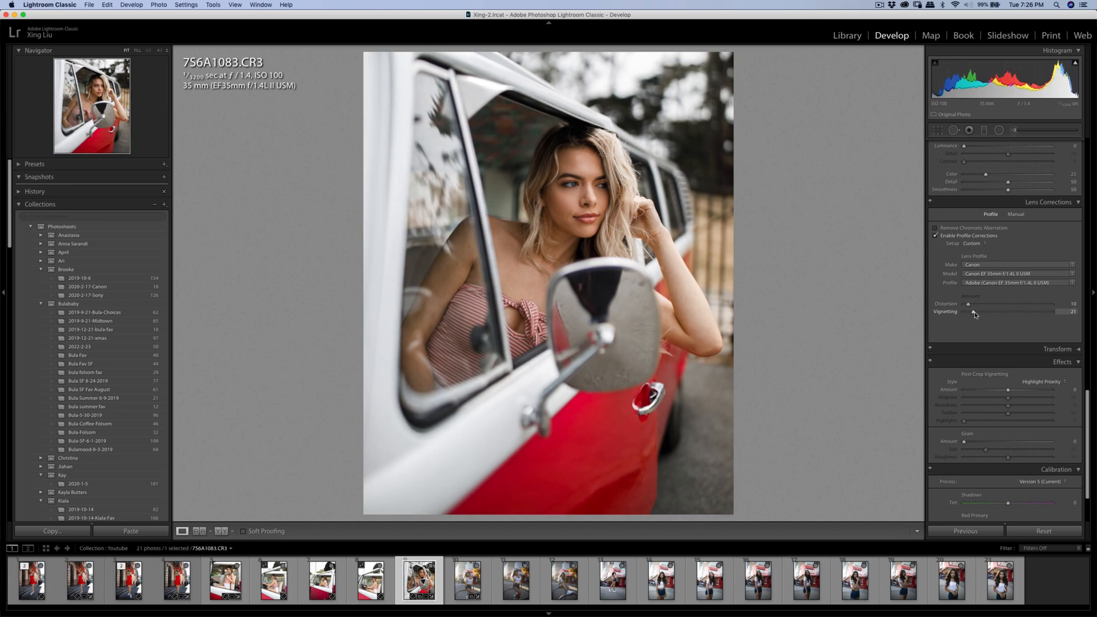
Lower Highlights to -88 and check the current crop framing without changing it.
scroll(975, 314, up, 15)
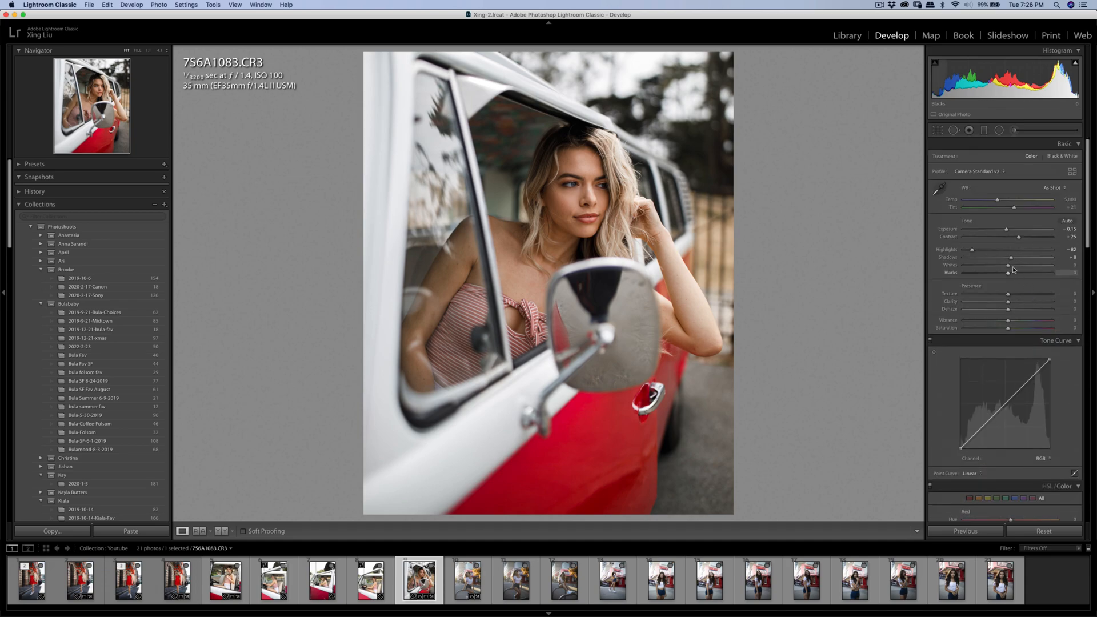
drag(972, 249, 969, 251)
click(938, 130)
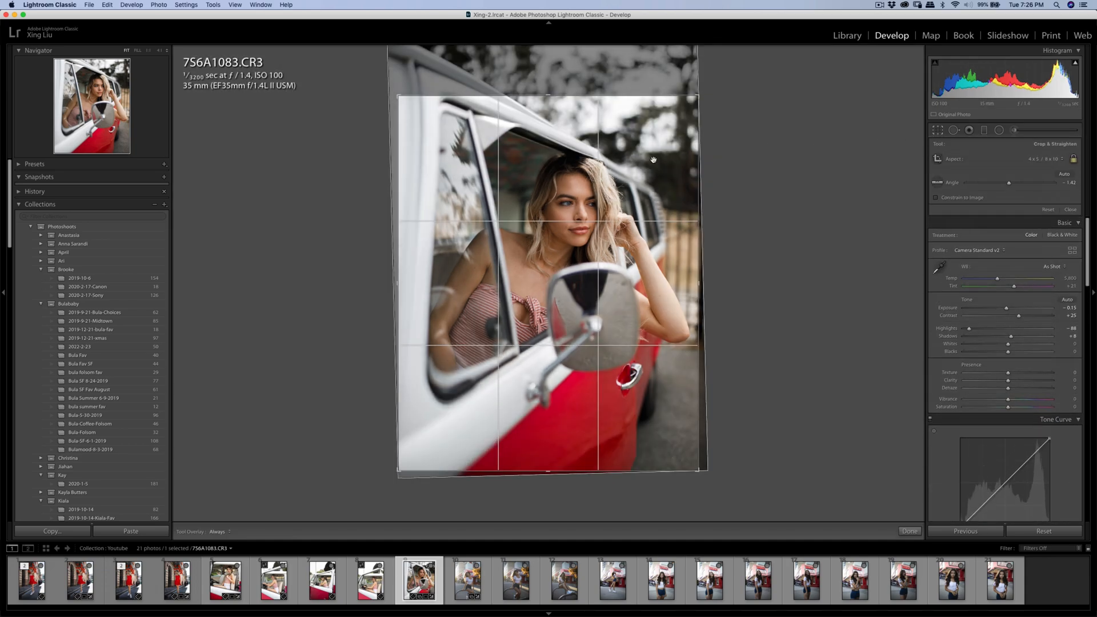
key(r)
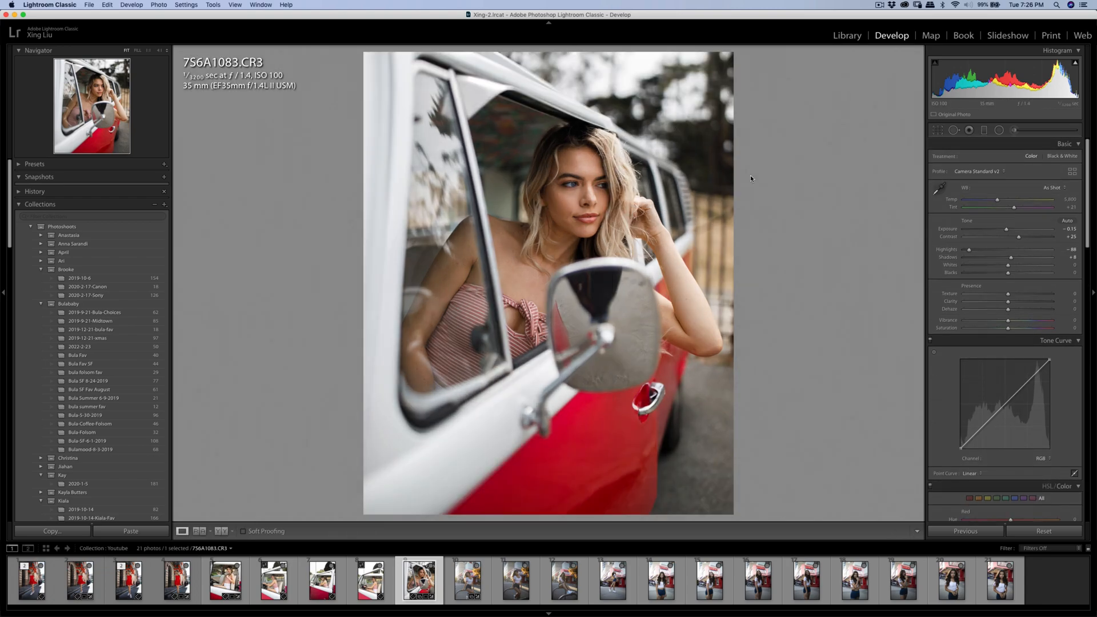
Compare the van portrait's before and after versions several times.
key(backslash)
key(backslash)
key(backslash)
key(backslash)
key(backslash)
key(backslash)
key(backslash)
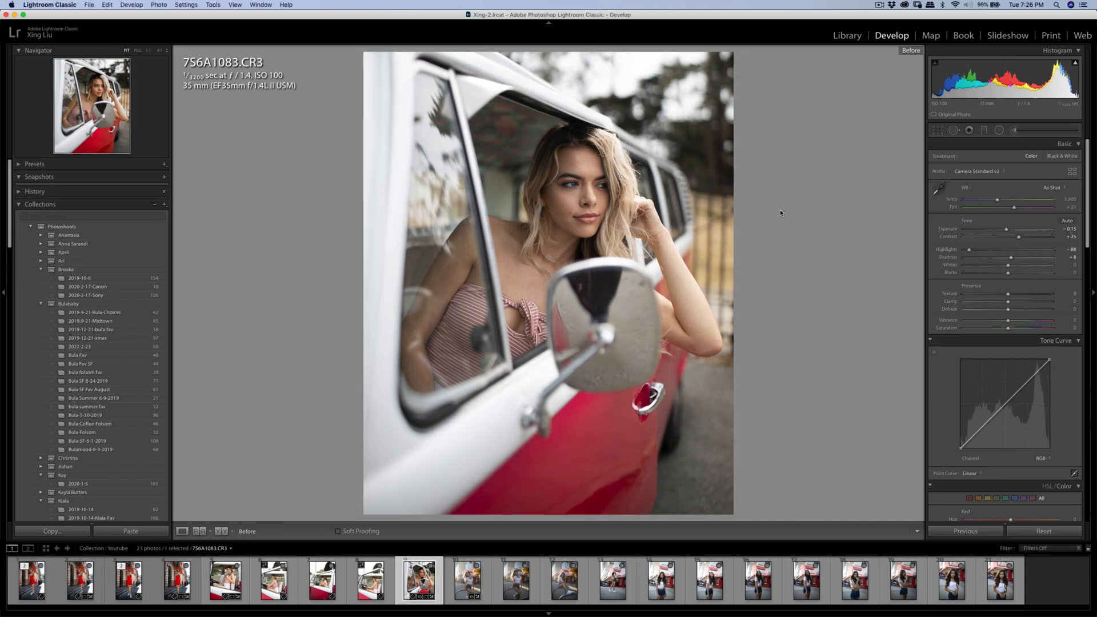
key(backslash)
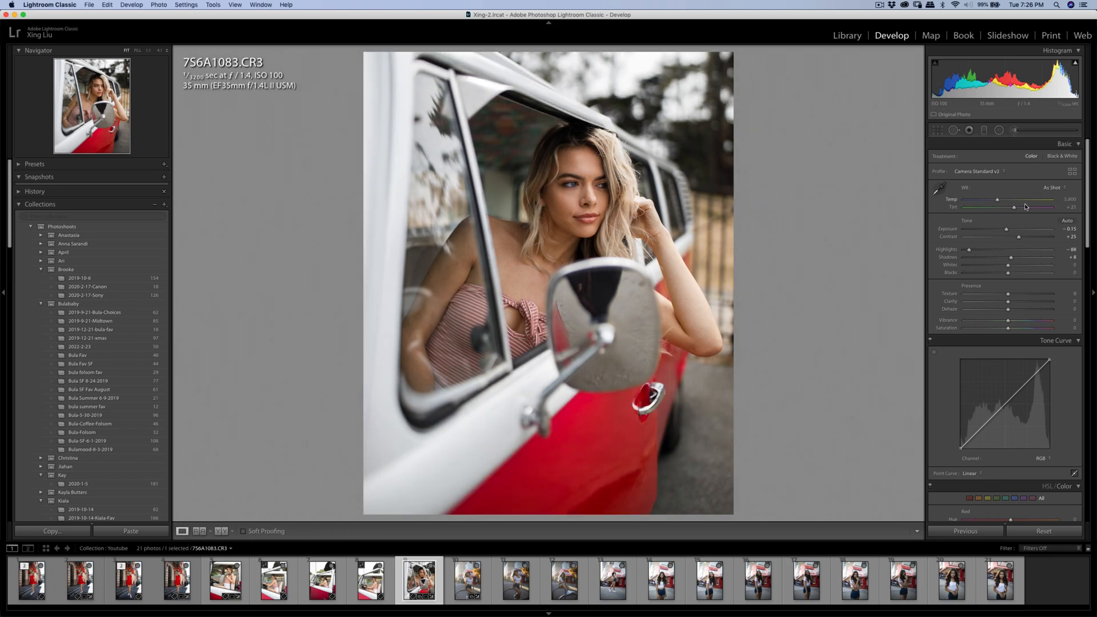
Raise Contrast slightly and set the Sharpening Amount to 47.
drag(1019, 237, 1021, 239)
scroll(996, 309, down, 4)
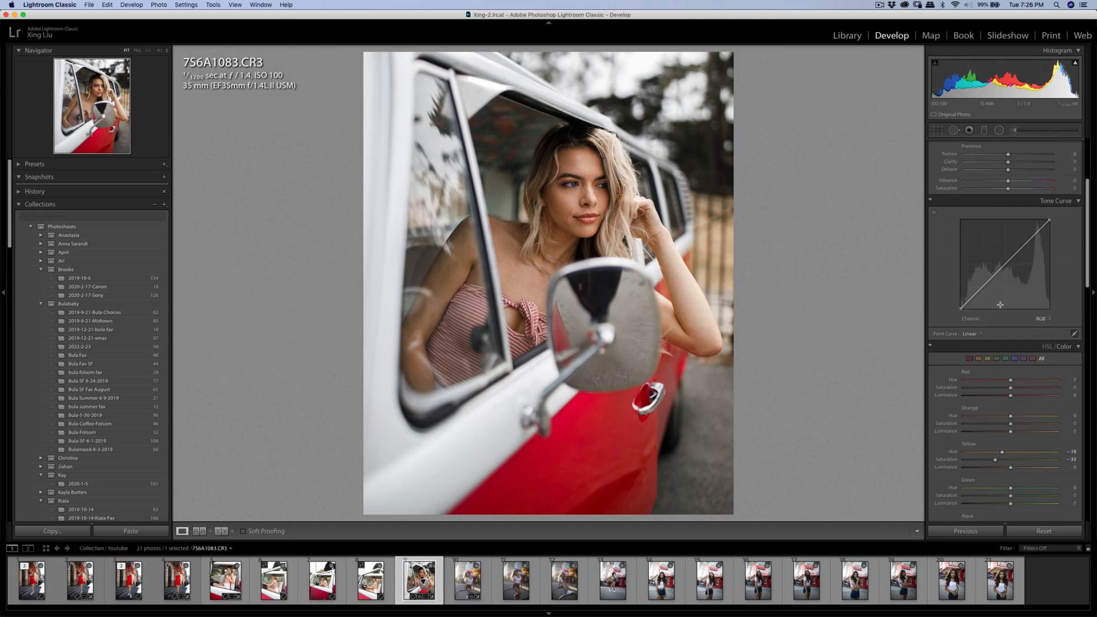
scroll(1009, 326, down, 3)
scroll(1009, 374, down, 8)
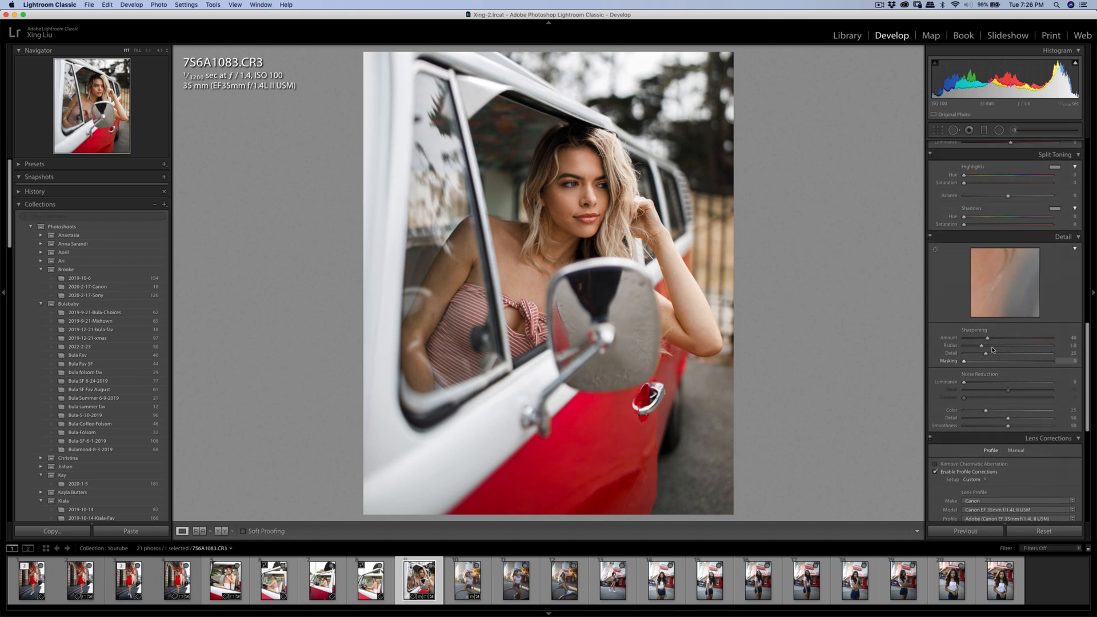
drag(992, 340, 994, 340)
Send the van portrait to the Imagenomic Portraiture 3 plug-in for editing.
right_click(616, 200)
mouse_move(663, 273)
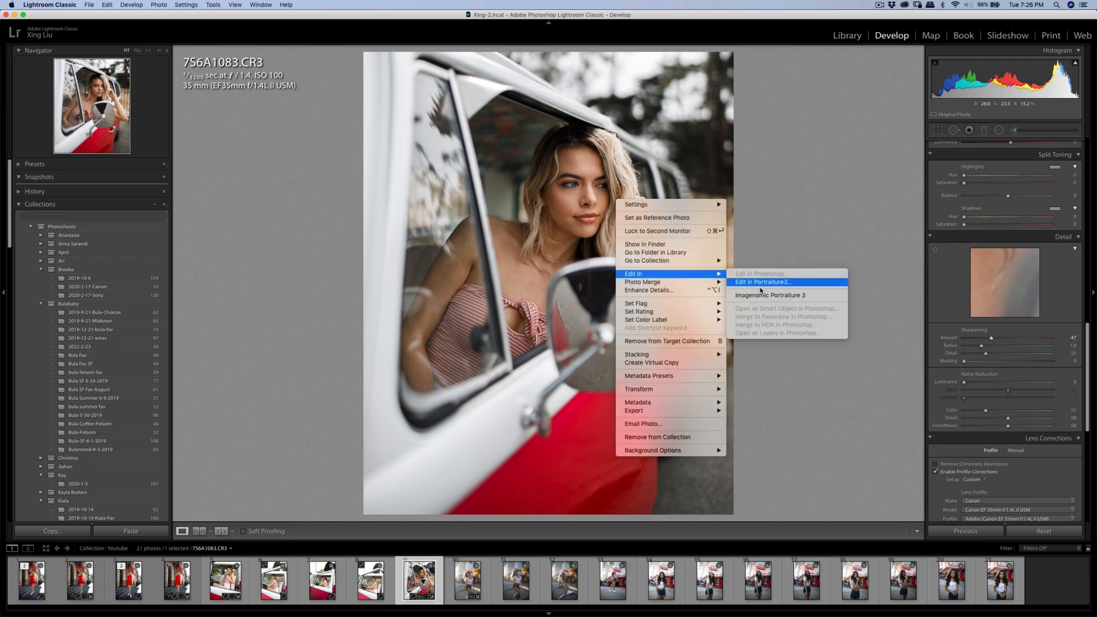
click(760, 294)
click(610, 258)
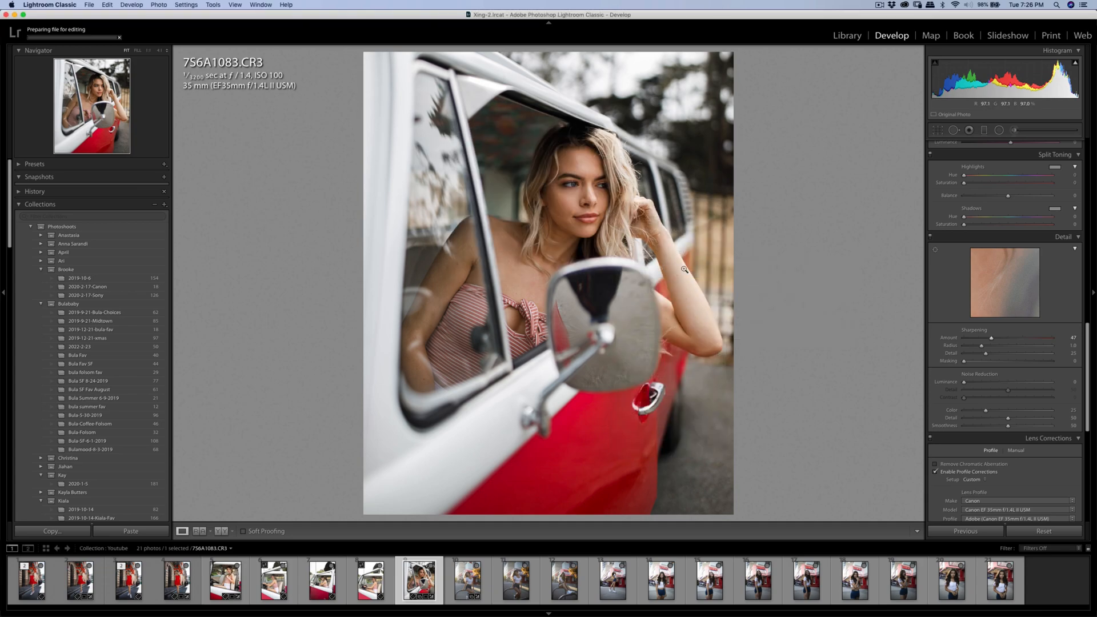
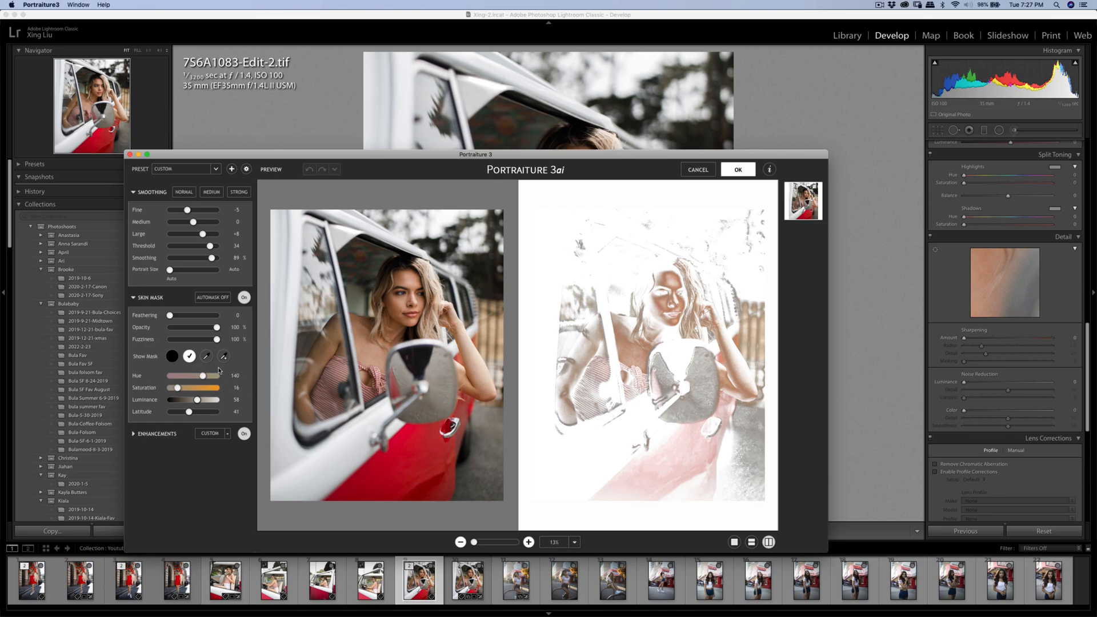
Sample the woman's skin tone for the Portraiture skin mask and apply the smoothing.
click(206, 356)
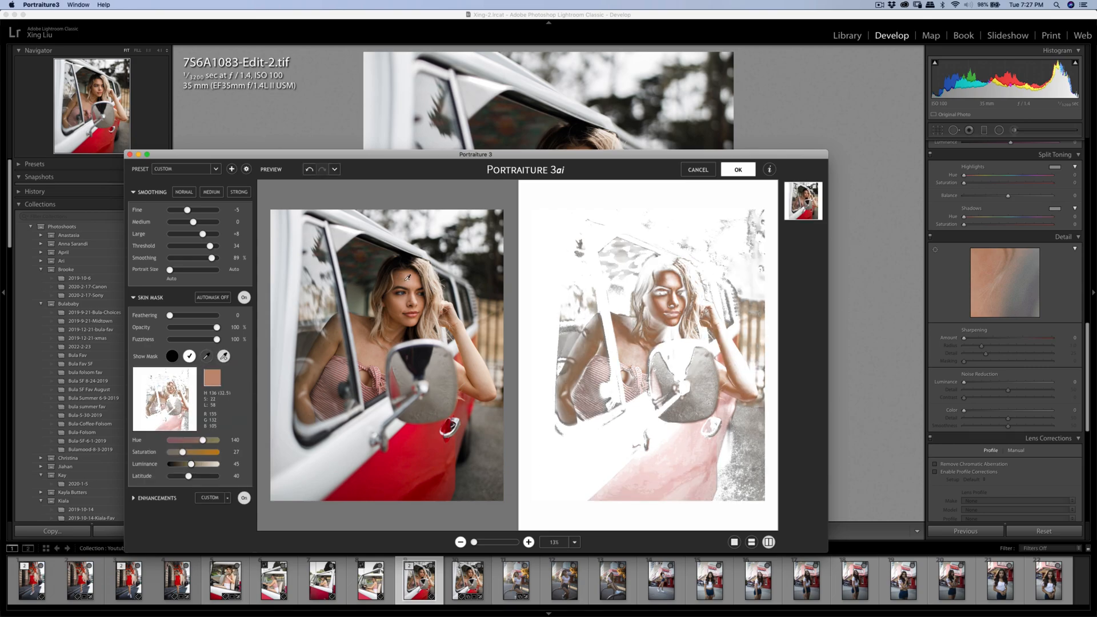
click(553, 244)
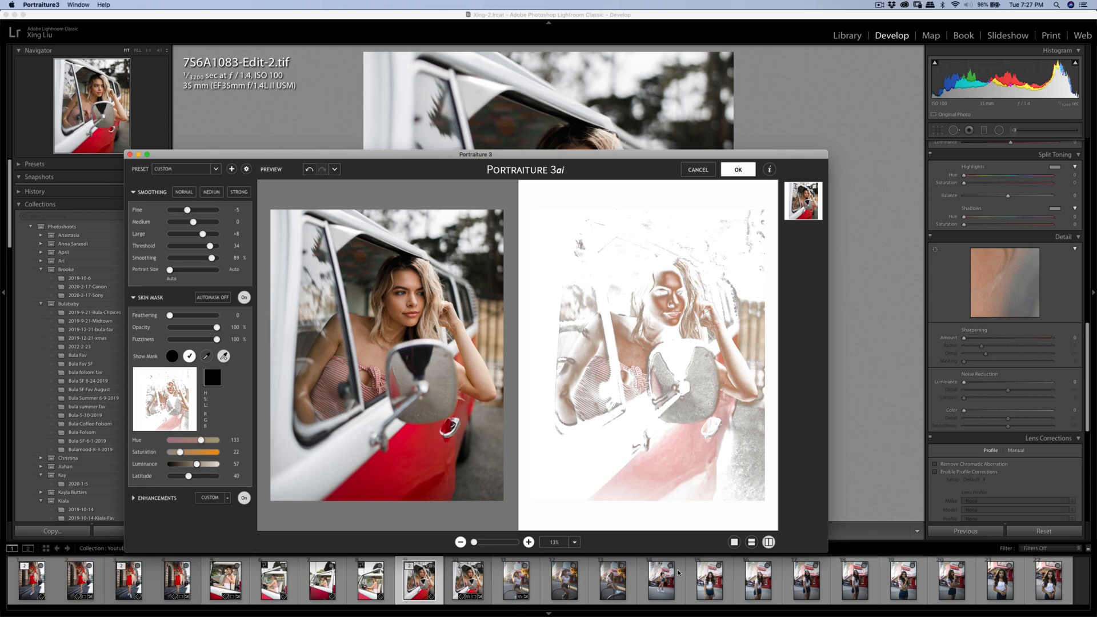
key(Return)
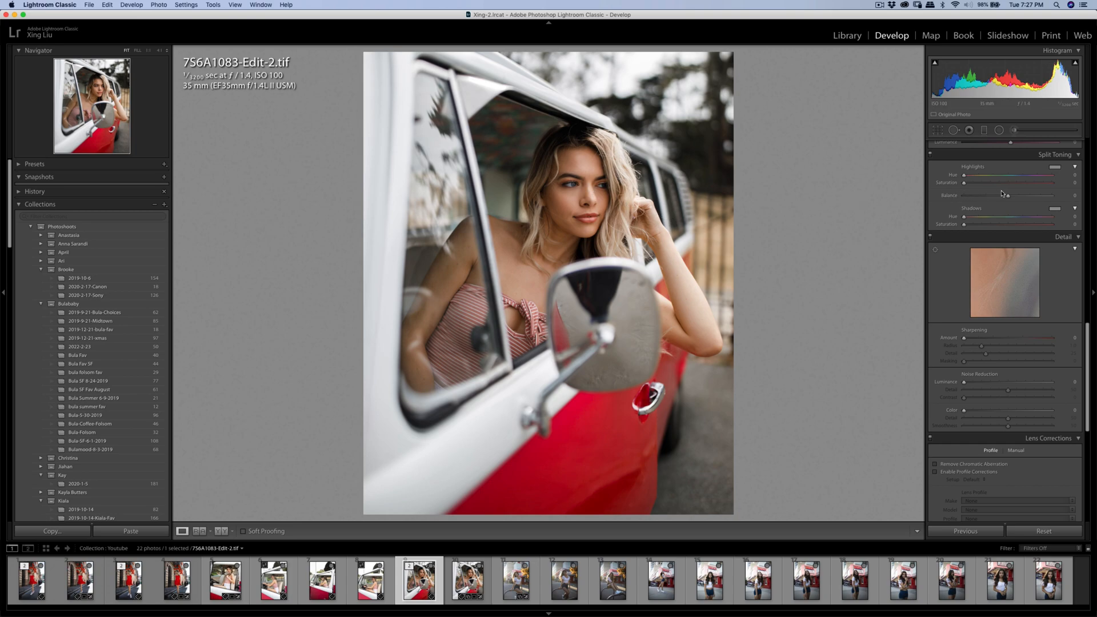
Keep the smoothed van portrait's Exposure at 0.00 and set Contrast to +3 and Highlights to −4.
scroll(1005, 248, up, 10)
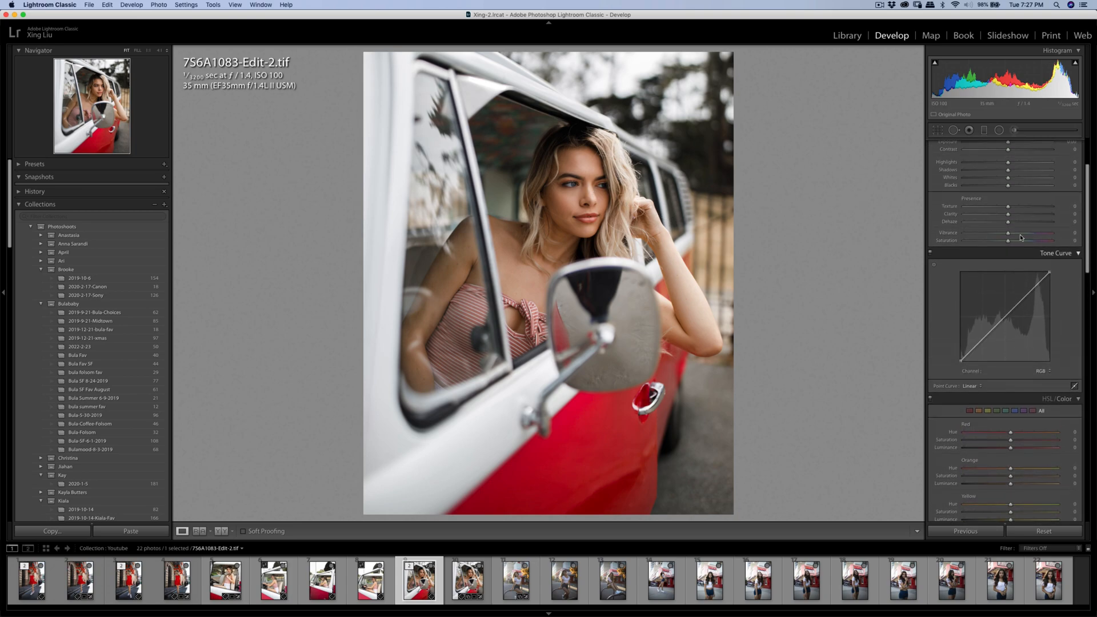
scroll(999, 269, up, 3)
drag(1008, 236, 1009, 233)
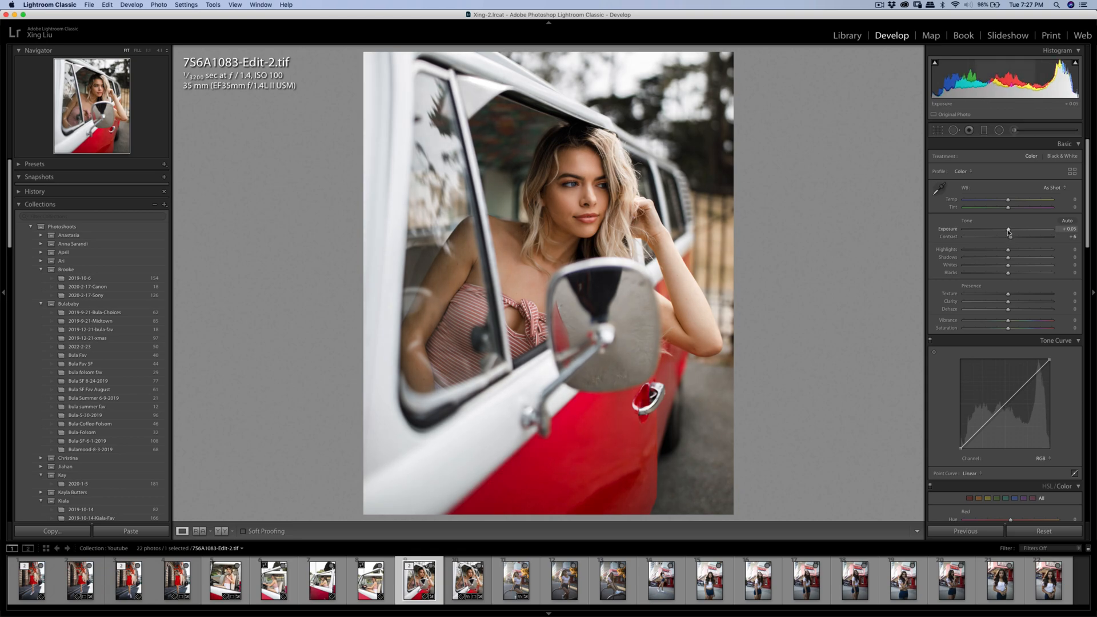
double_click(1009, 230)
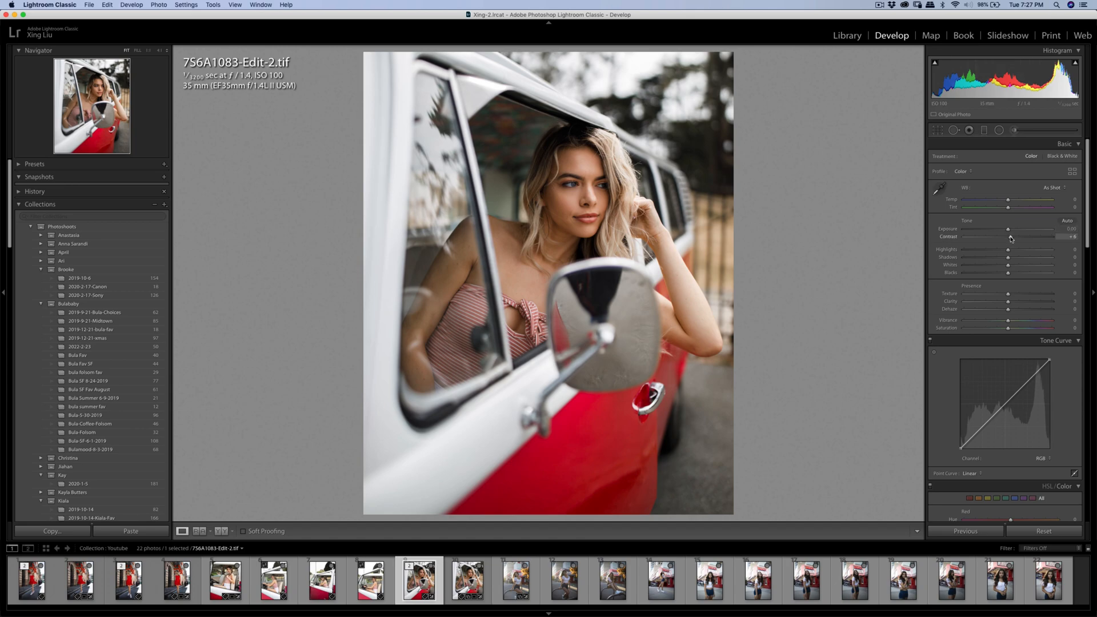
drag(1011, 239, 1006, 249)
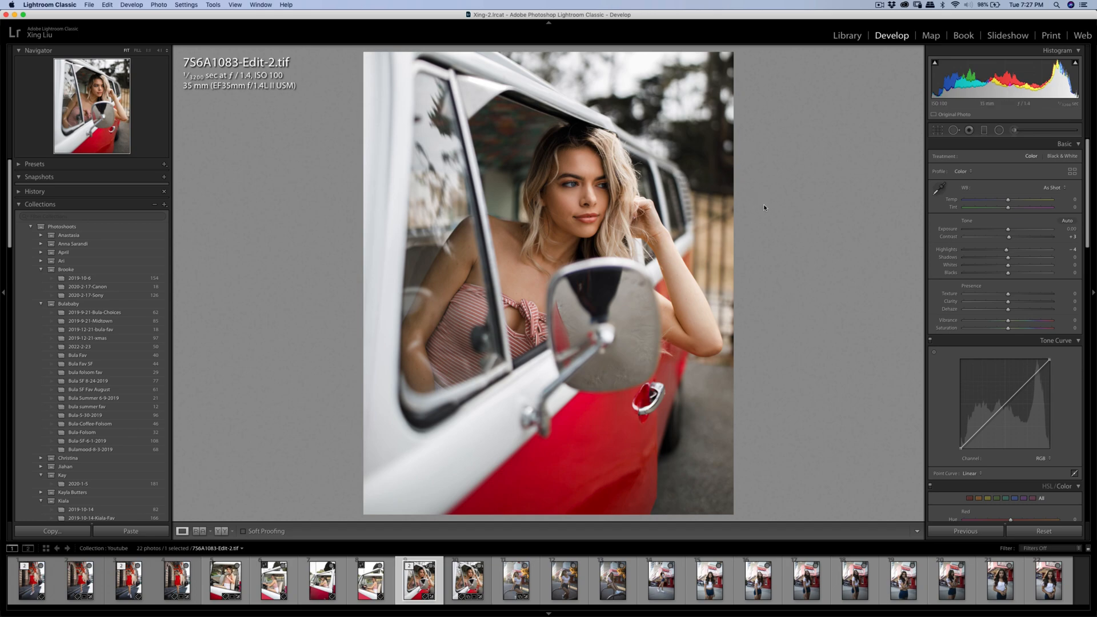
Export the finished van portrait as a file.
key(super+shift+e)
click(708, 335)
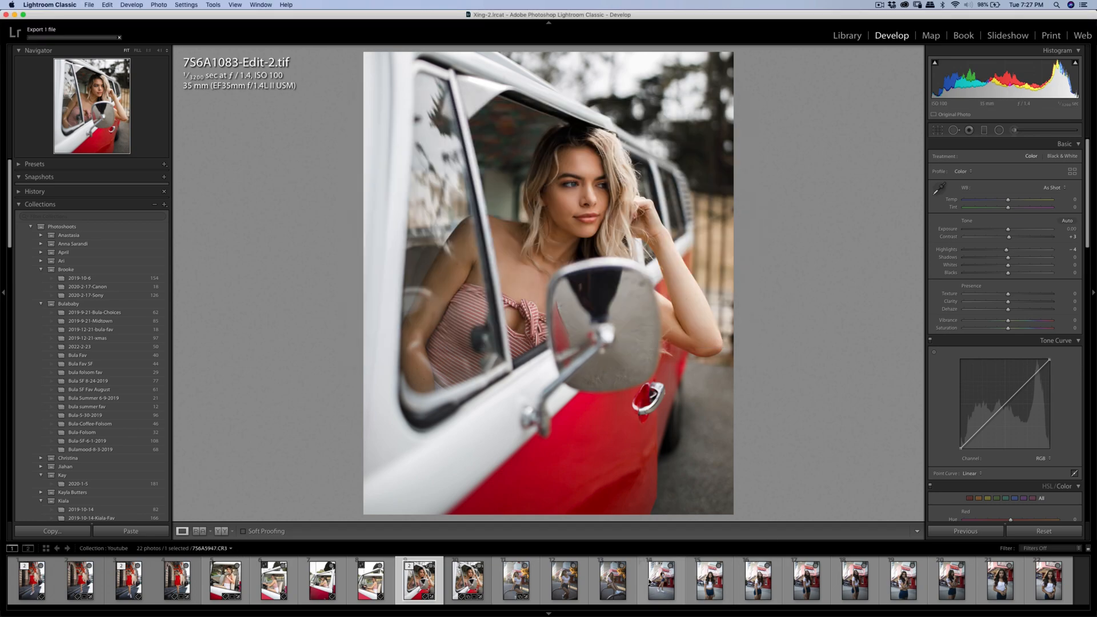
Open the street portrait 756A5805.CR3 and apply the Camera Standard v2 profile to it.
click(523, 587)
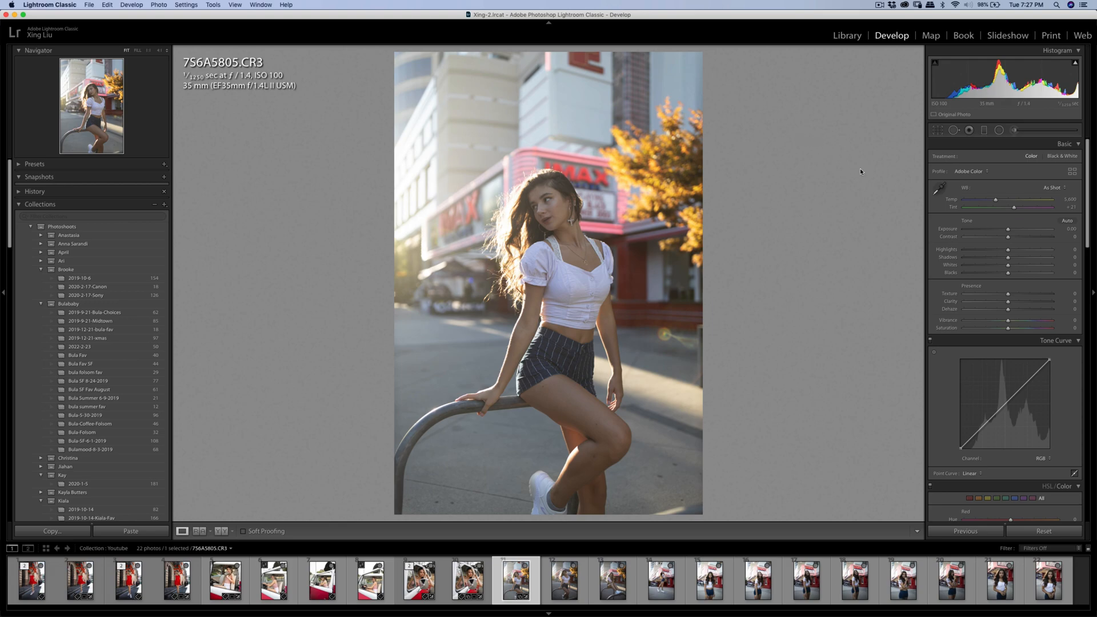
click(1072, 171)
scroll(1053, 260, down, 5)
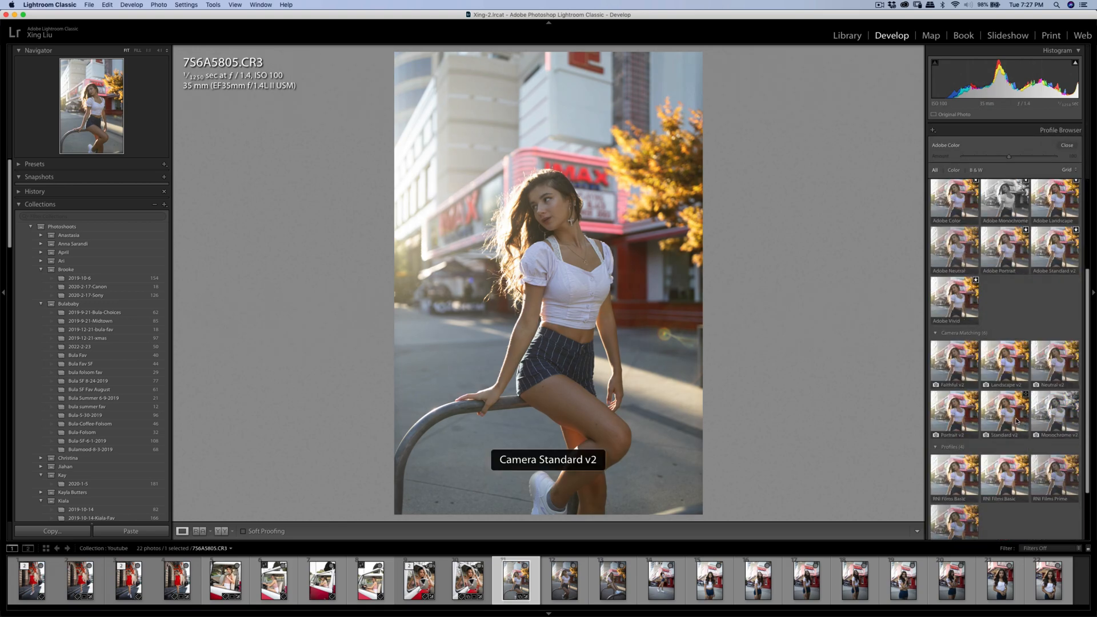
click(1016, 421)
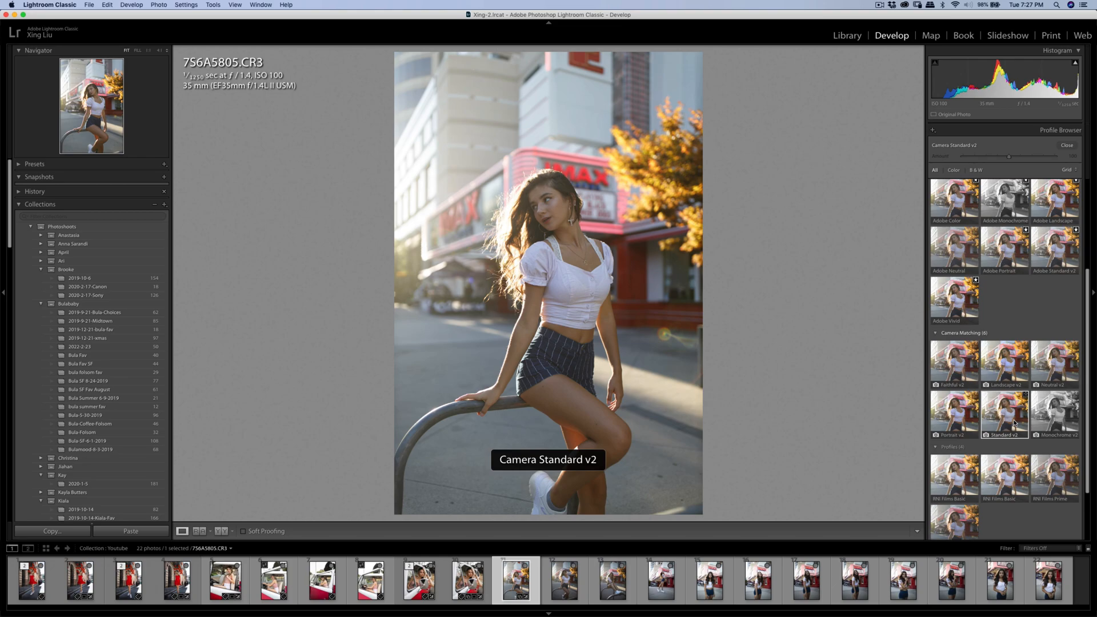
click(1061, 145)
Reduce the lens profile correction to Distortion 33 and Vignetting 67 for the street portrait.
scroll(1050, 374, down, 10)
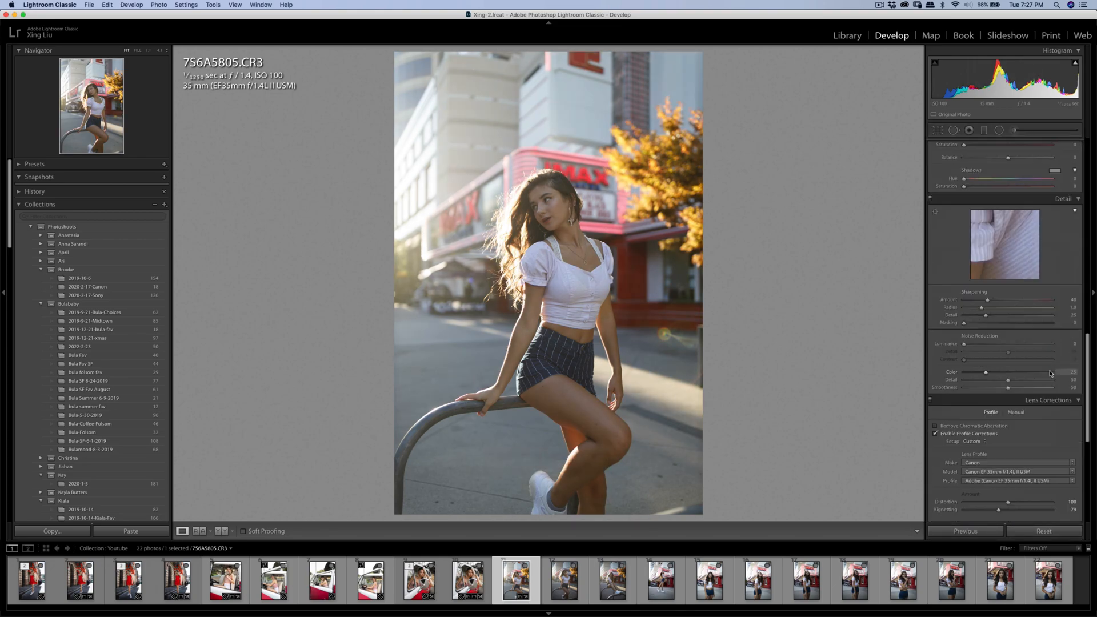
scroll(1050, 373, down, 4)
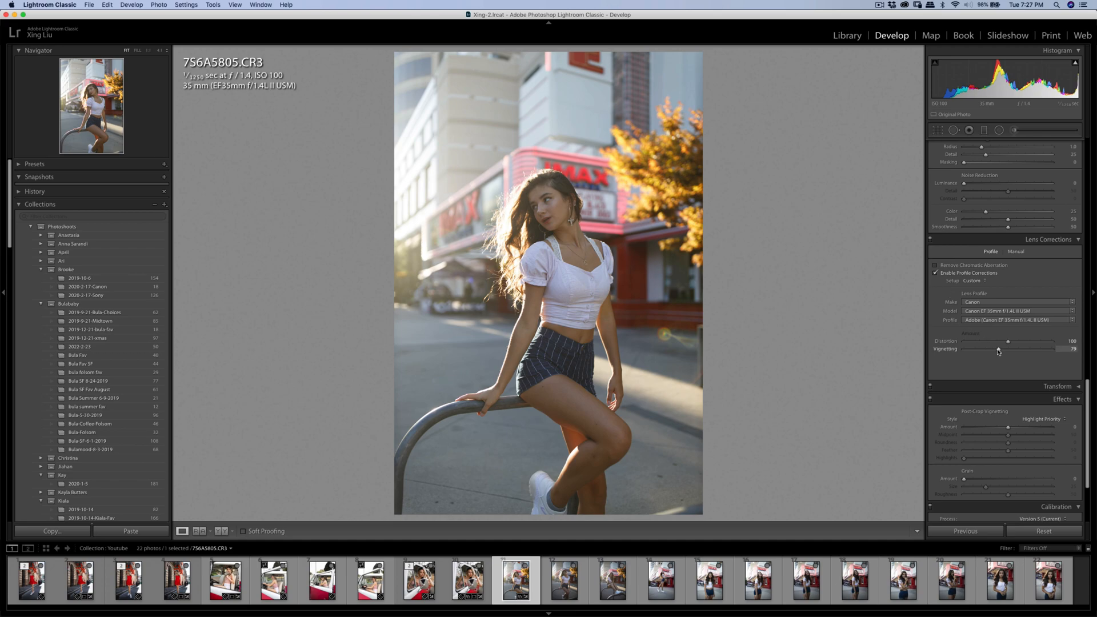
mouse_move(998, 349)
mouse_down()
mouse_move(978, 342)
mouse_move(996, 351)
mouse_up()
Lower the color saturation to −16 for Yellow, −58 for Green and −7 for Blue.
scroll(999, 354, up, 15)
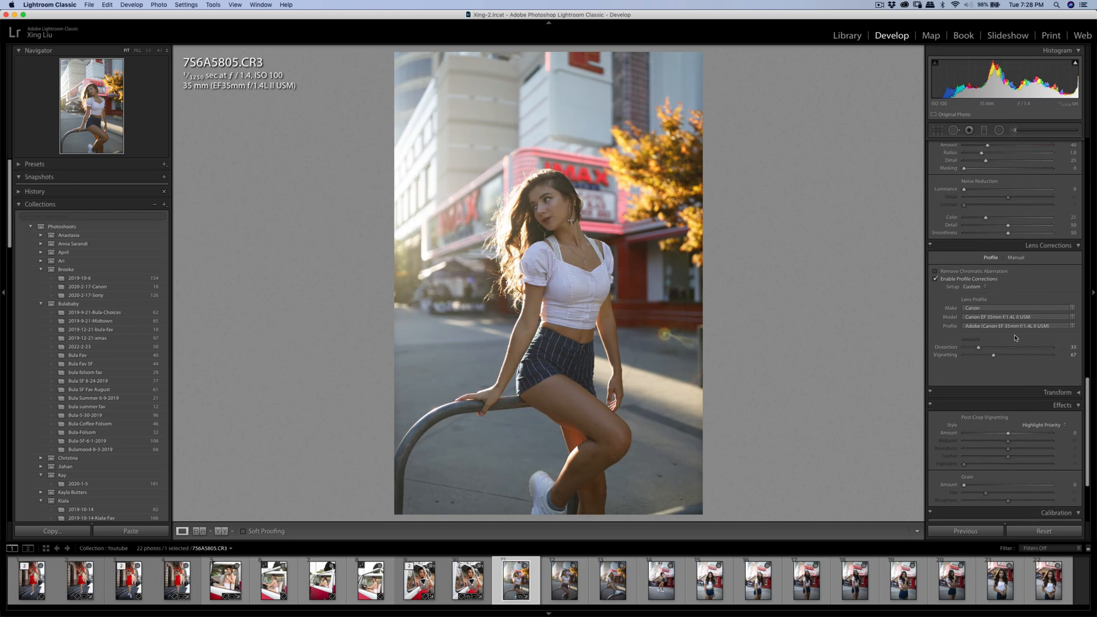
drag(1011, 380, 983, 418)
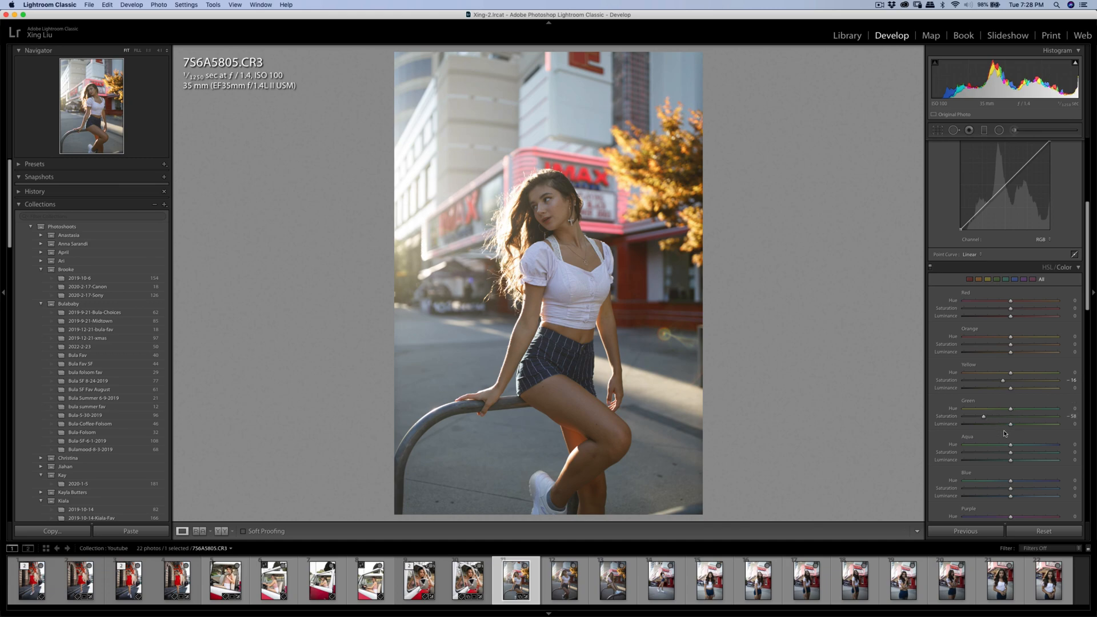
mouse_move(1010, 489)
mouse_down()
mouse_move(982, 489)
mouse_move(1009, 490)
mouse_up()
Set the street portrait's Exposure to +0.10, Contrast to +22 and Highlights to −42.
scroll(1005, 240, up, 5)
mouse_move(1009, 239)
mouse_down()
mouse_move(1024, 239)
mouse_move(1009, 230)
mouse_move(992, 251)
mouse_up()
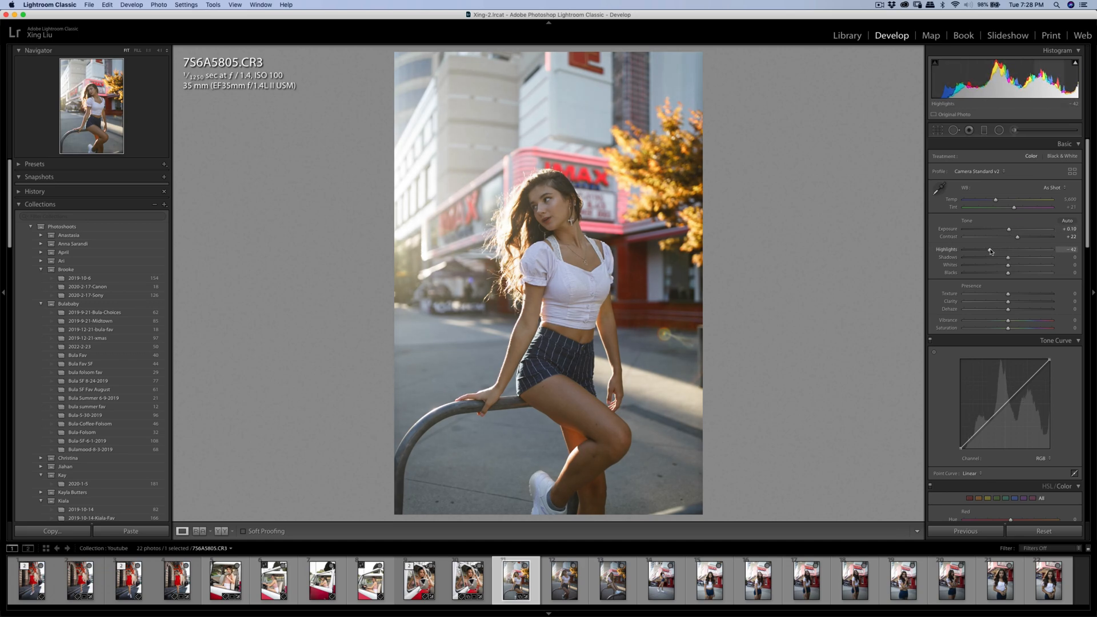
Shift the Yellow Hue to −24 and lower the Yellow Saturation to −28.
scroll(1036, 316, down, 3)
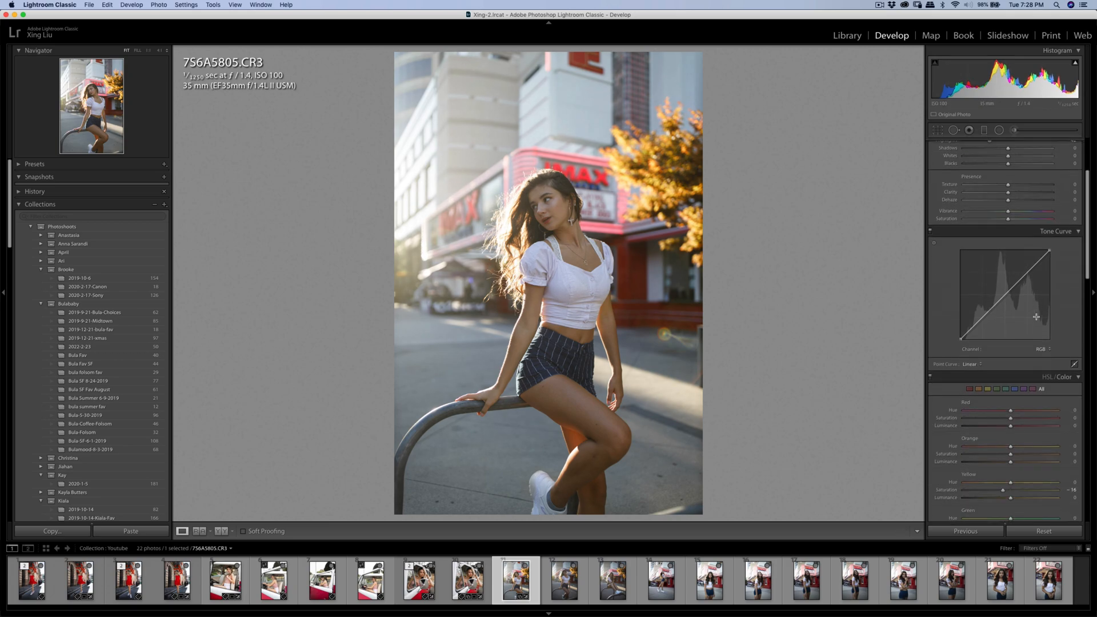
scroll(1036, 316, down, 4)
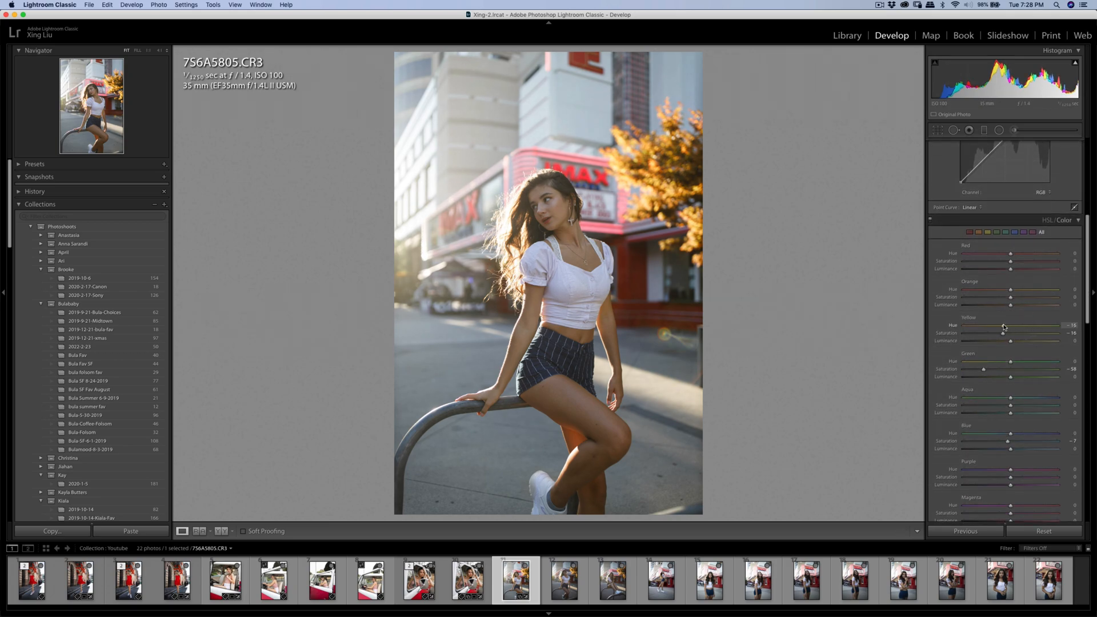
drag(982, 325, 1004, 328)
mouse_move(1003, 333)
mouse_down()
mouse_move(993, 334)
mouse_move(1019, 336)
mouse_move(1009, 337)
mouse_up()
Crop the street portrait to the 4 x 5 / 8 x 10 aspect, slightly tighter around the woman, and apply the crop.
click(937, 130)
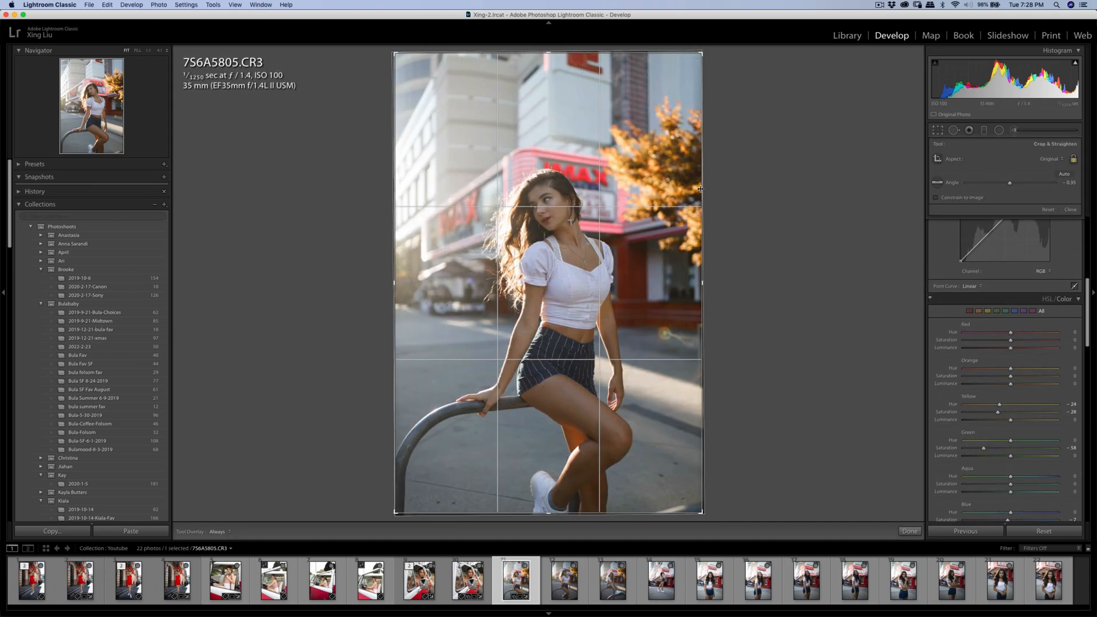
click(1056, 161)
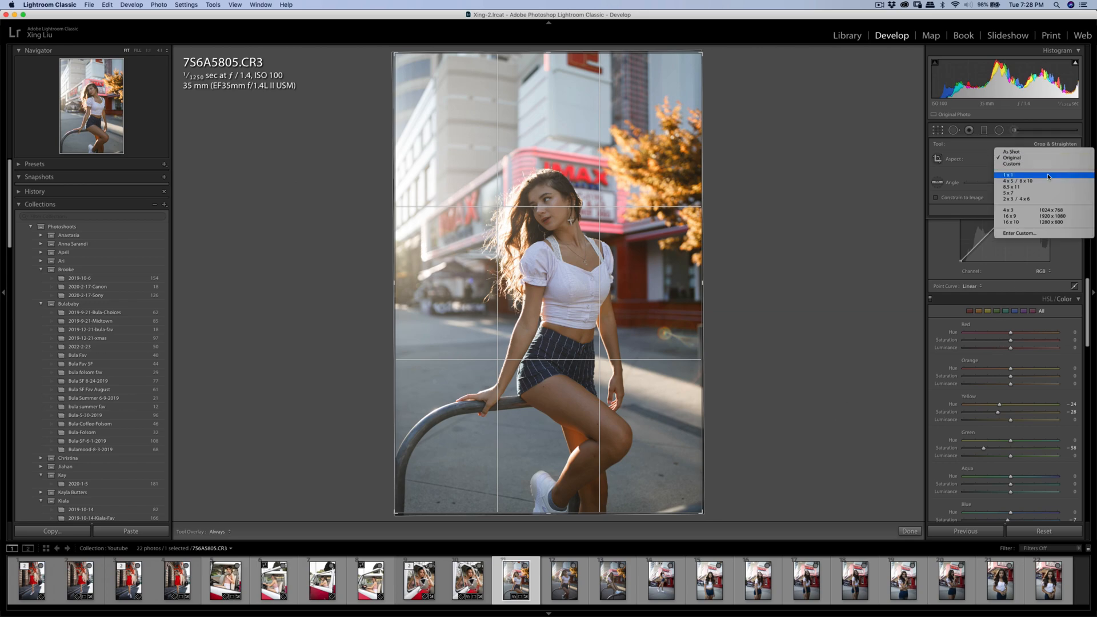
click(1028, 179)
drag(632, 184, 632, 144)
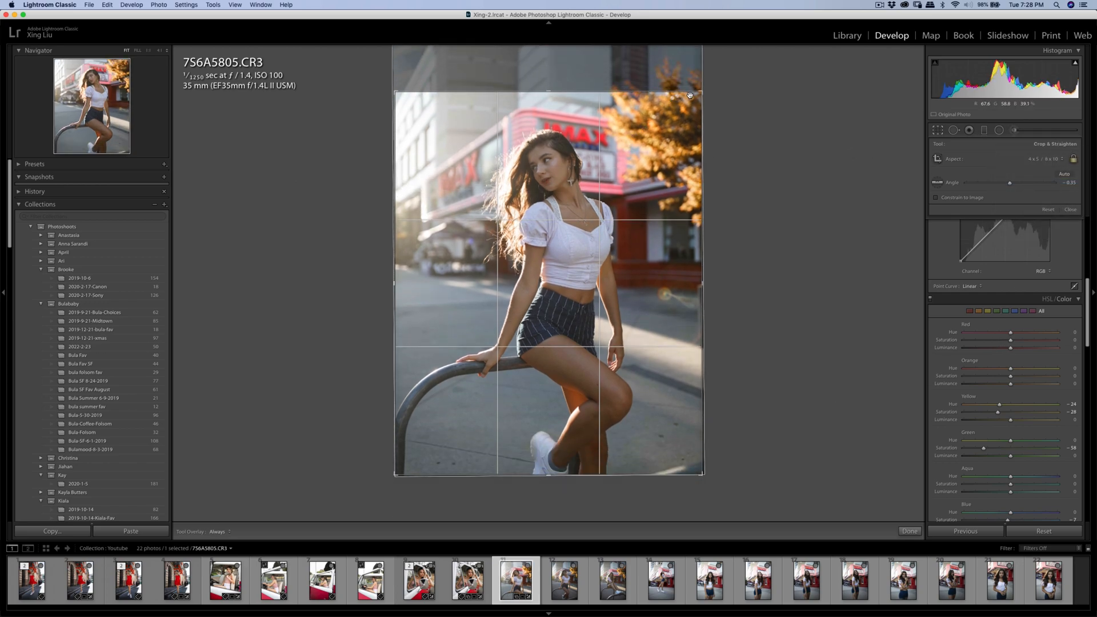
drag(702, 92, 661, 122)
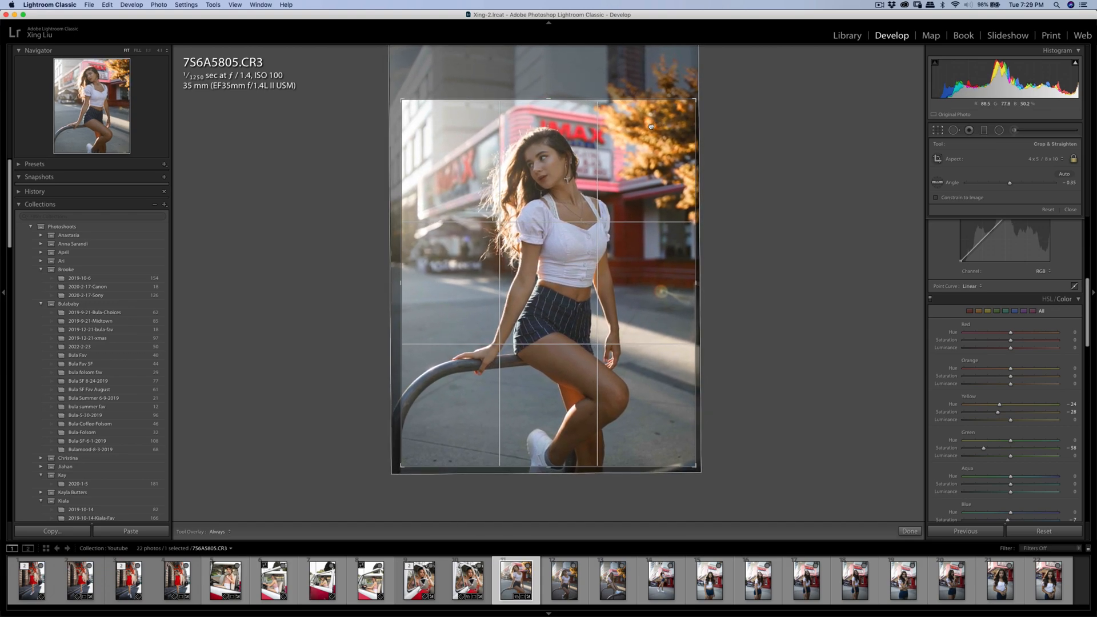
drag(650, 126, 651, 129)
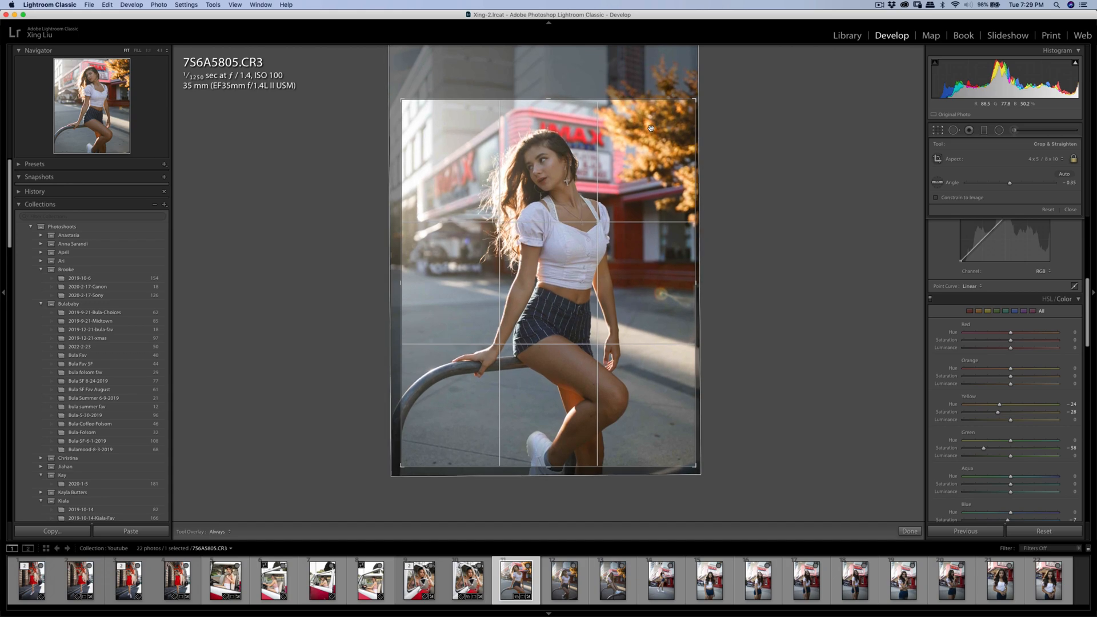
drag(695, 467, 699, 466)
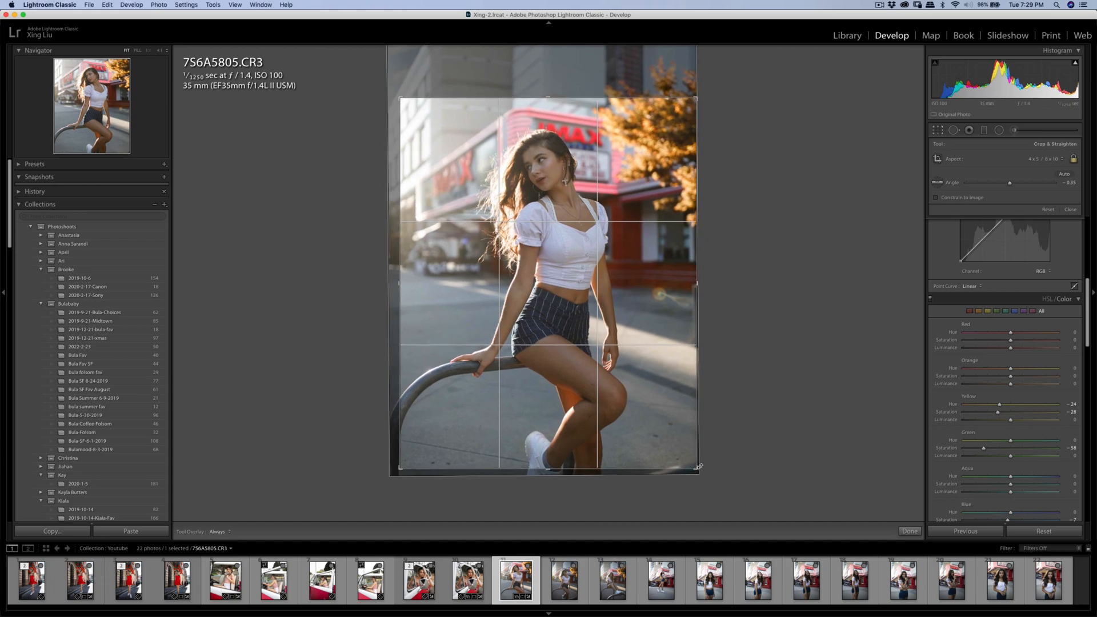
drag(654, 394, 659, 395)
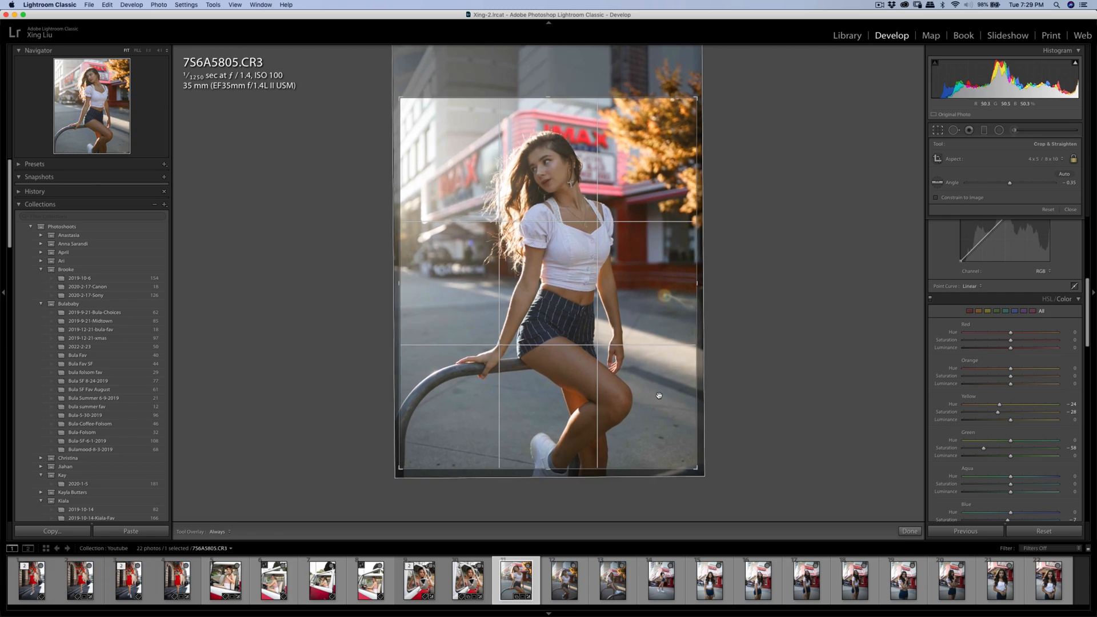
key(Return)
Heal the mark on the woman's shin and the spots on the pavement beside her and along the photo's lower edge.
key(q)
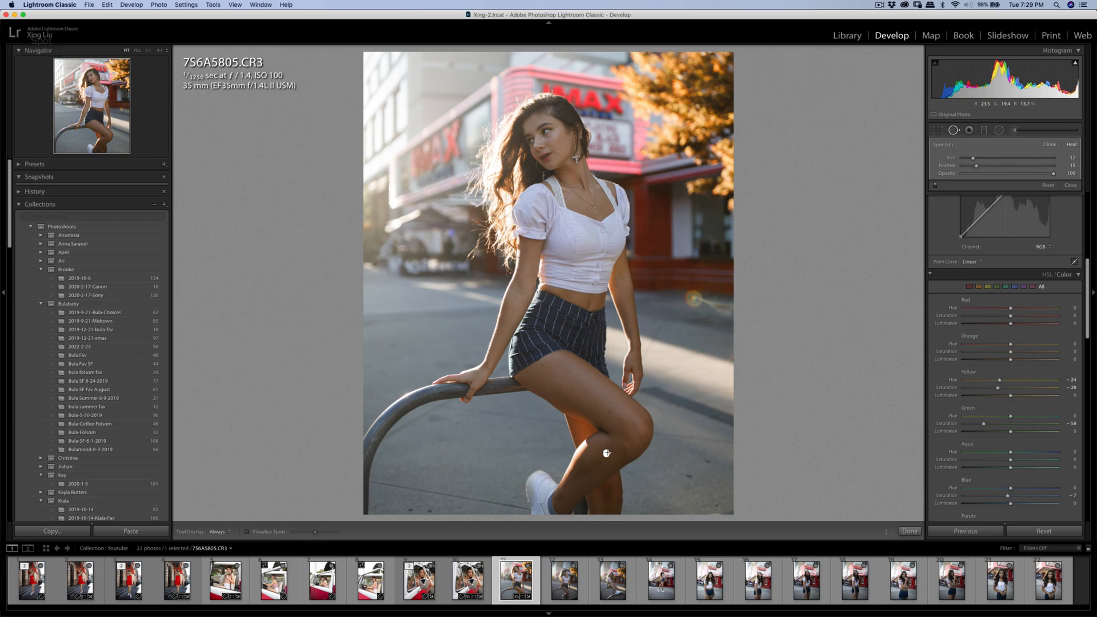
key(q)
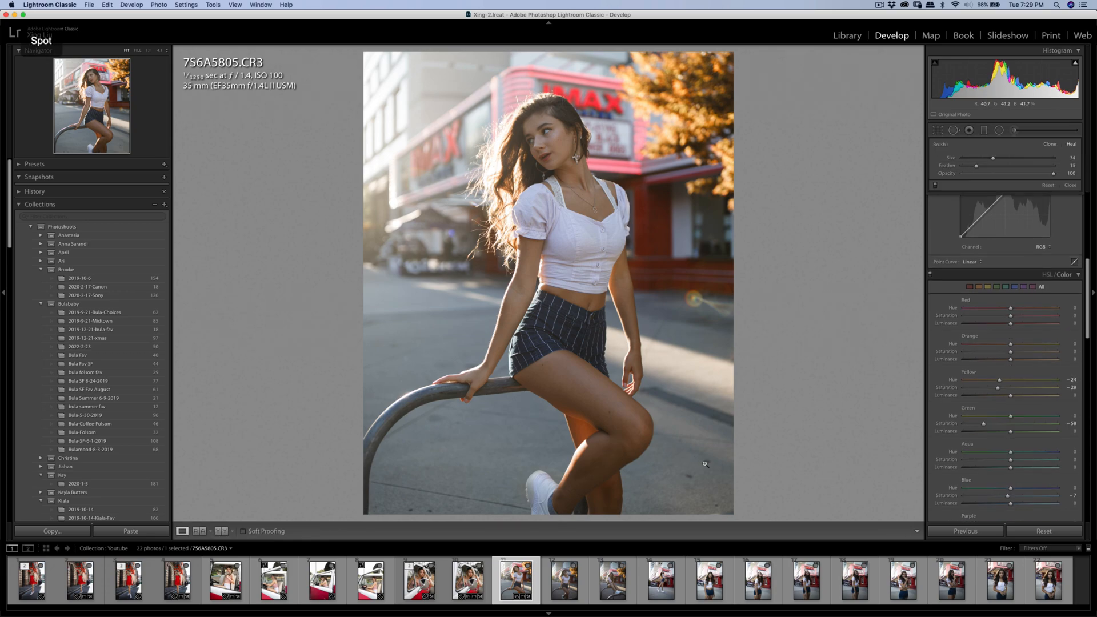
key(q)
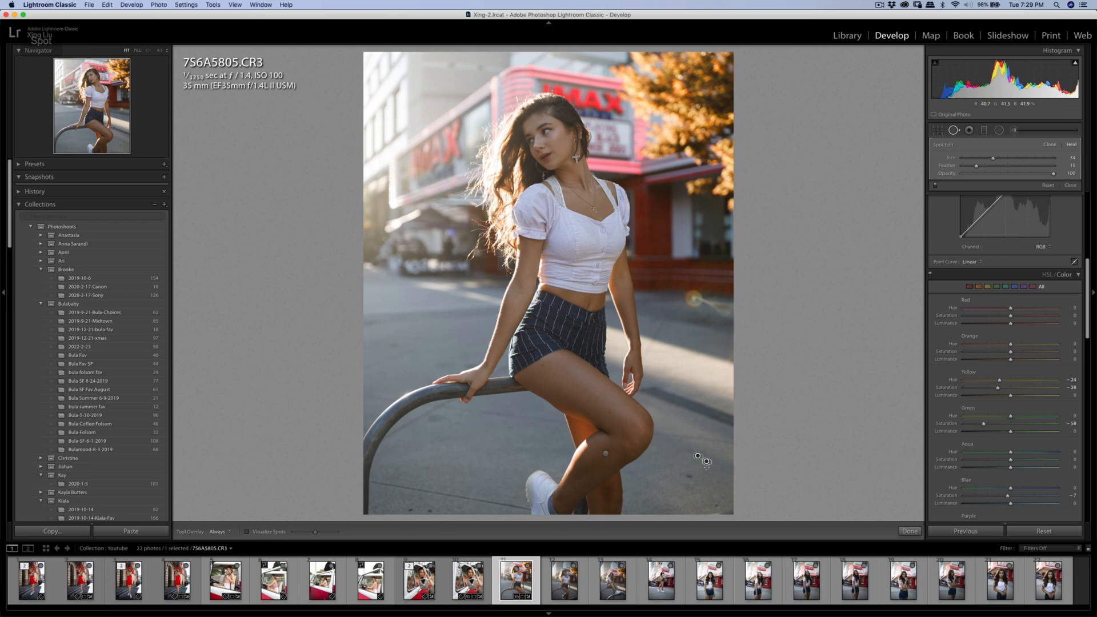
mouse_move(698, 456)
mouse_down()
mouse_move(689, 475)
mouse_move(718, 504)
mouse_move(708, 505)
mouse_up()
drag(427, 511, 413, 511)
Heal the remaining pavement spots above and below the curved metal railing with the Spot Removal brush.
key(q)
key(q)
key(q)
key(q)
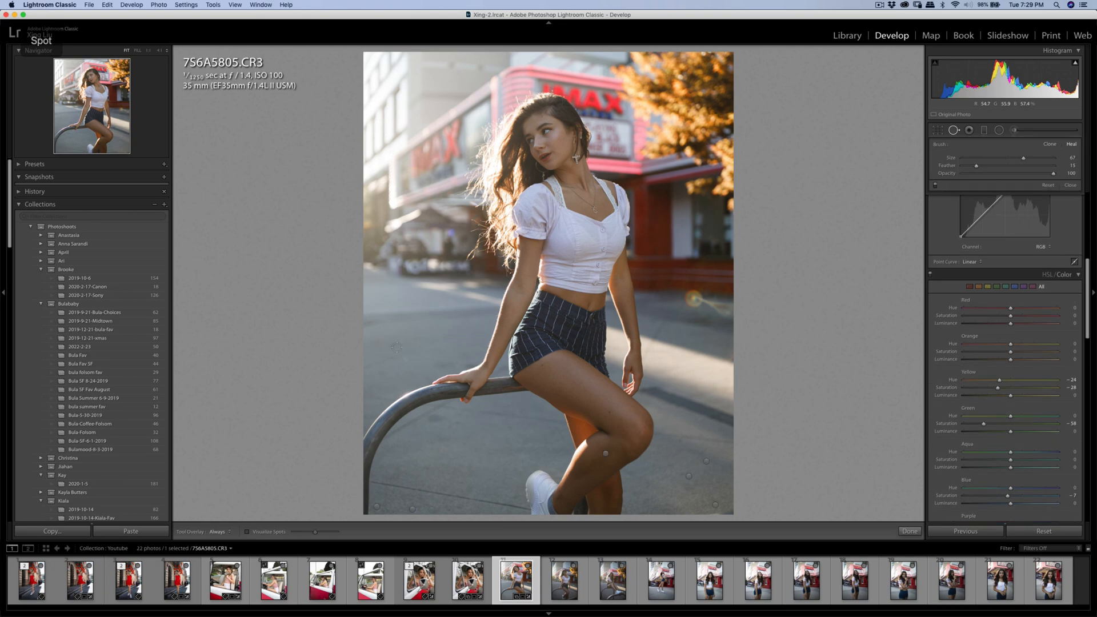
scroll(388, 347, up, 6)
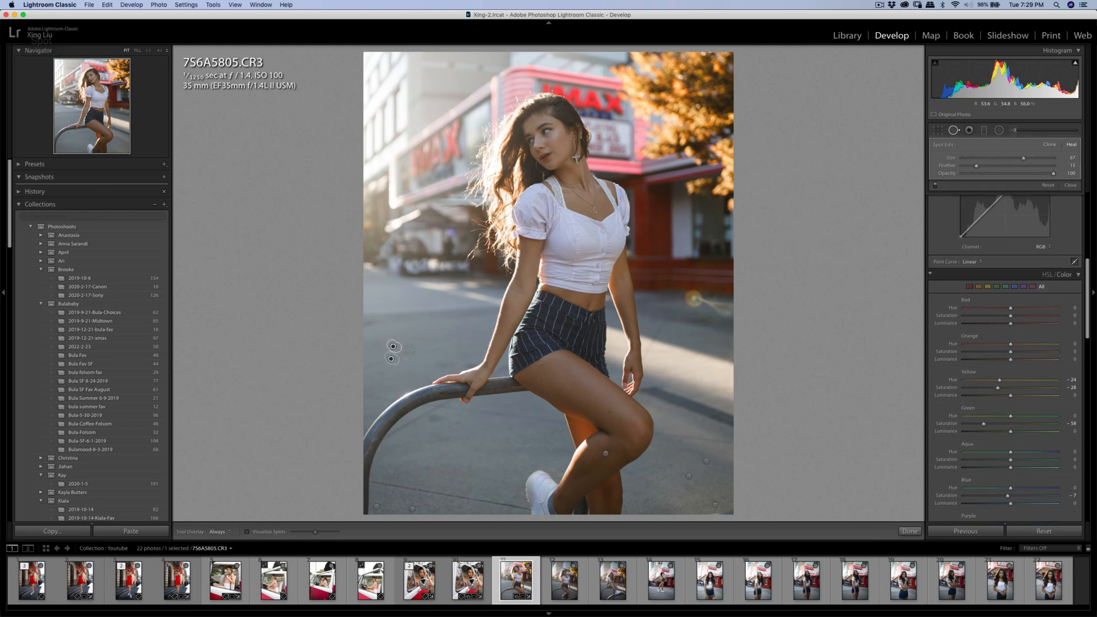
click(375, 349)
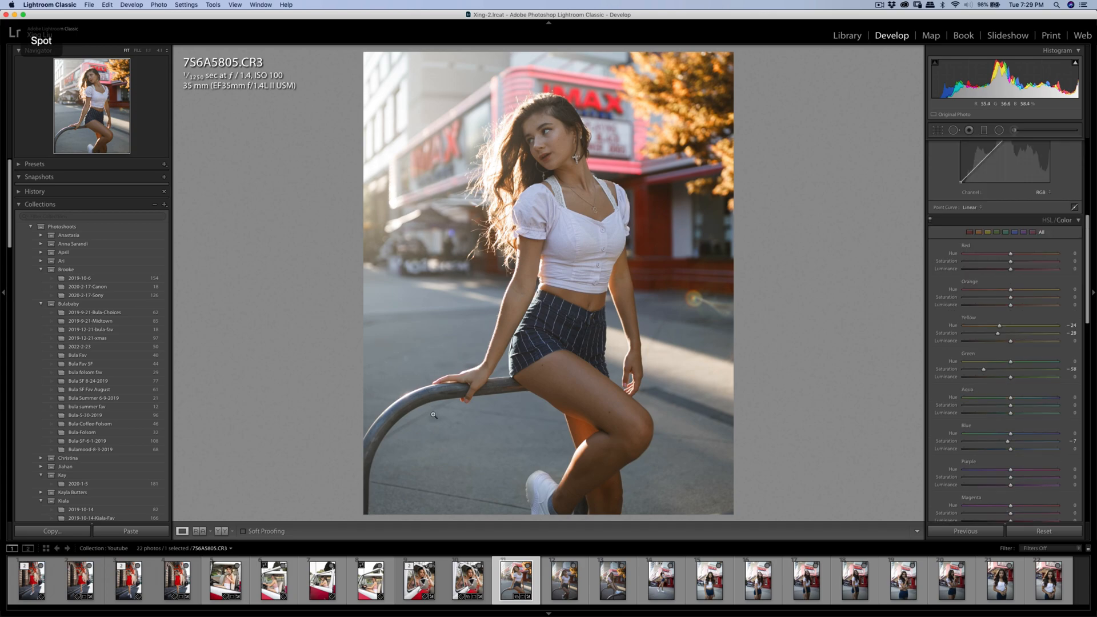
drag(426, 420, 461, 426)
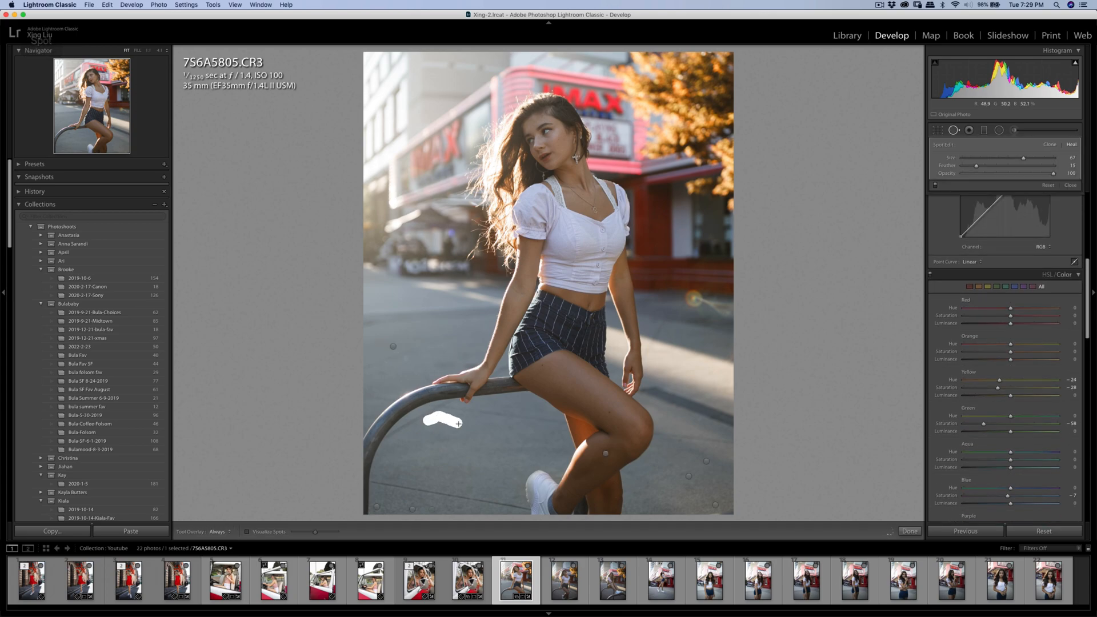
key(q)
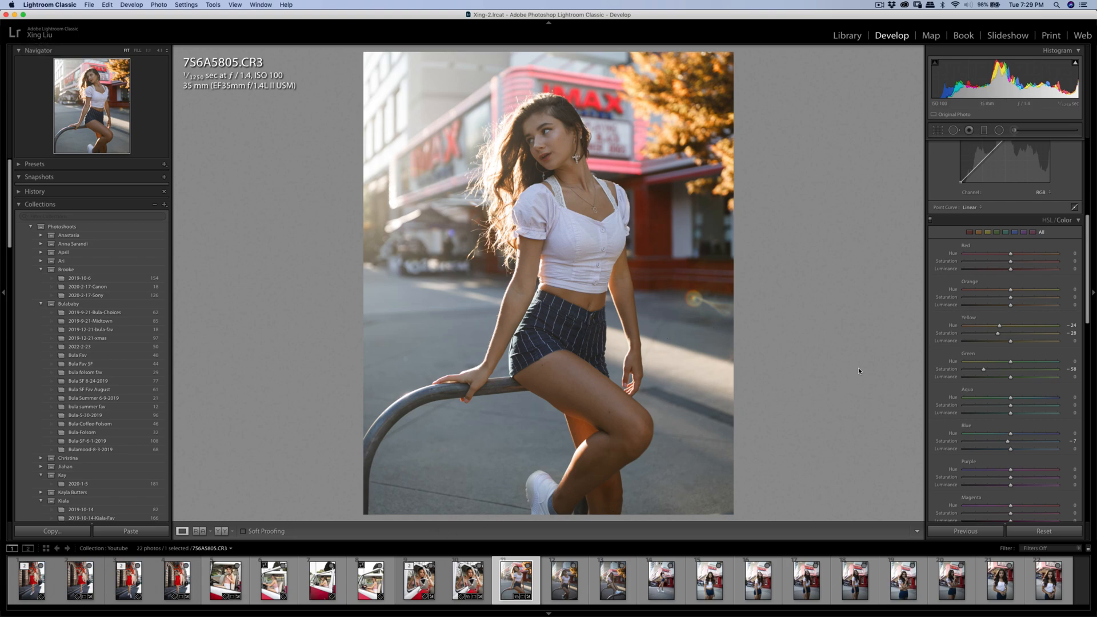
Brighten the woman's face with an adjustment brush of size 8.0 using the Shadows effect at Amount 15.
click(1014, 130)
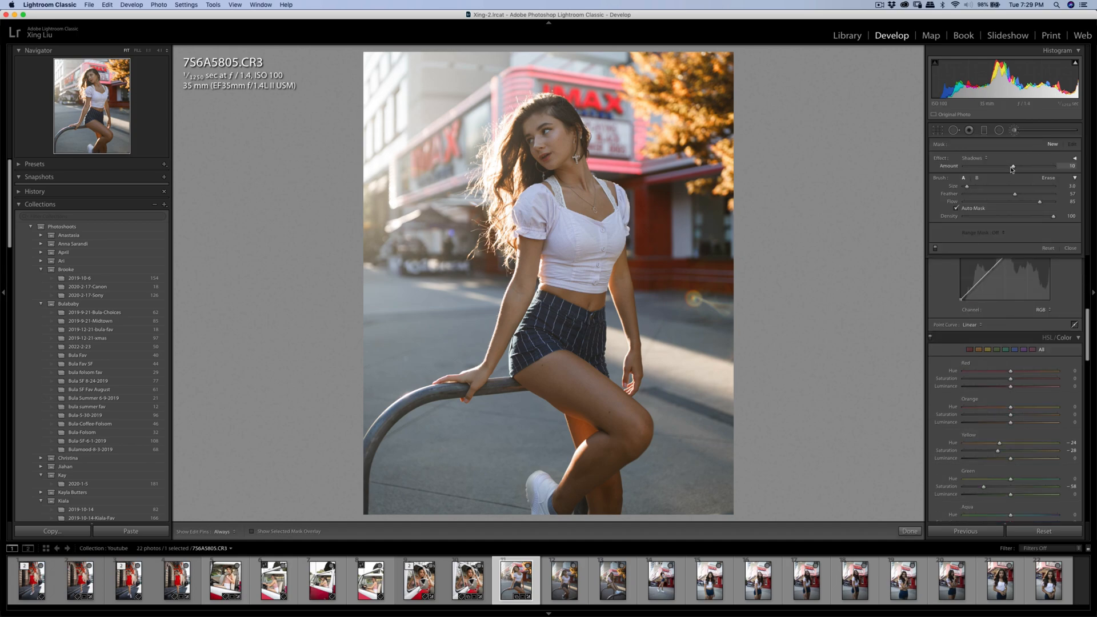
drag(1015, 169, 1016, 169)
key(bracketright)
key(bracketright)
key(bracketright)
key(bracketright)
key(bracketright)
key(h)
key(h)
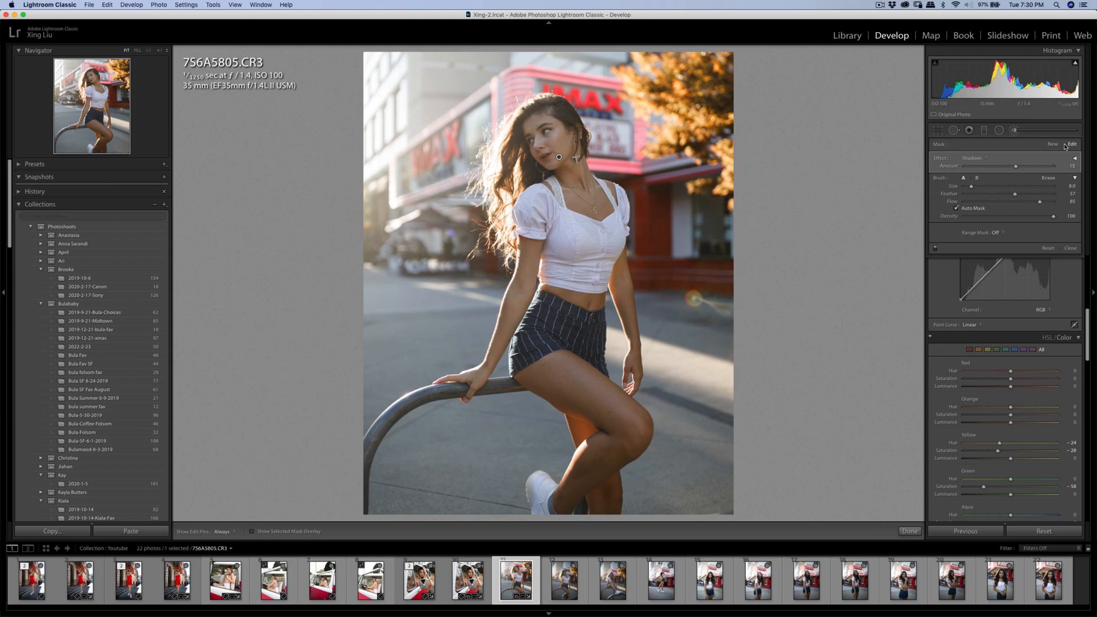
click(1015, 130)
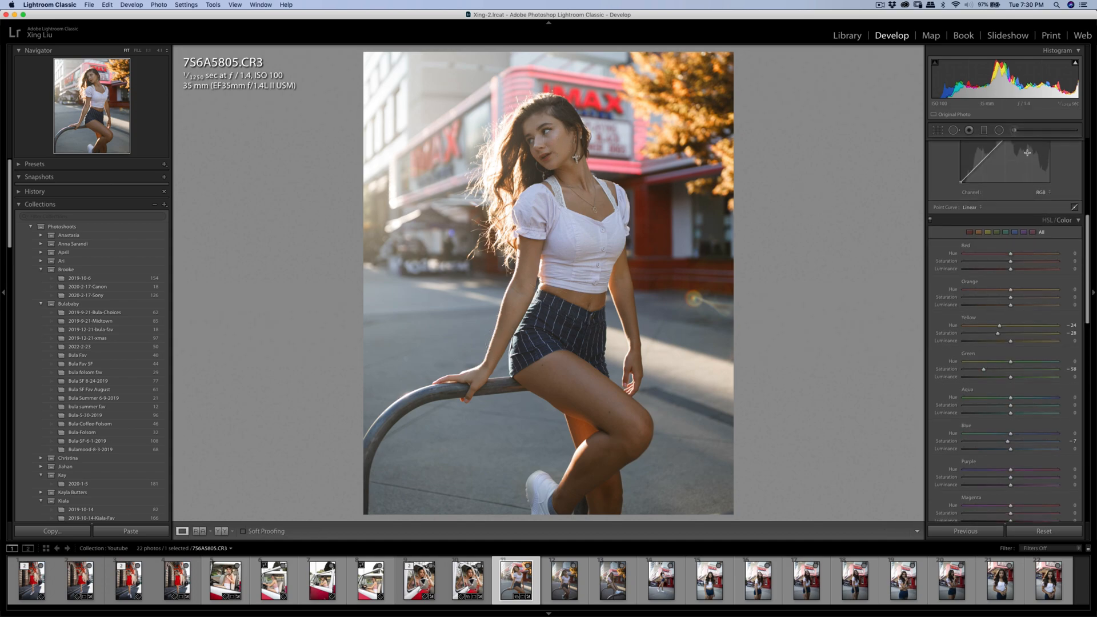
Raise the street portrait's overall Contrast to +39.
drag(1040, 236, 1023, 239)
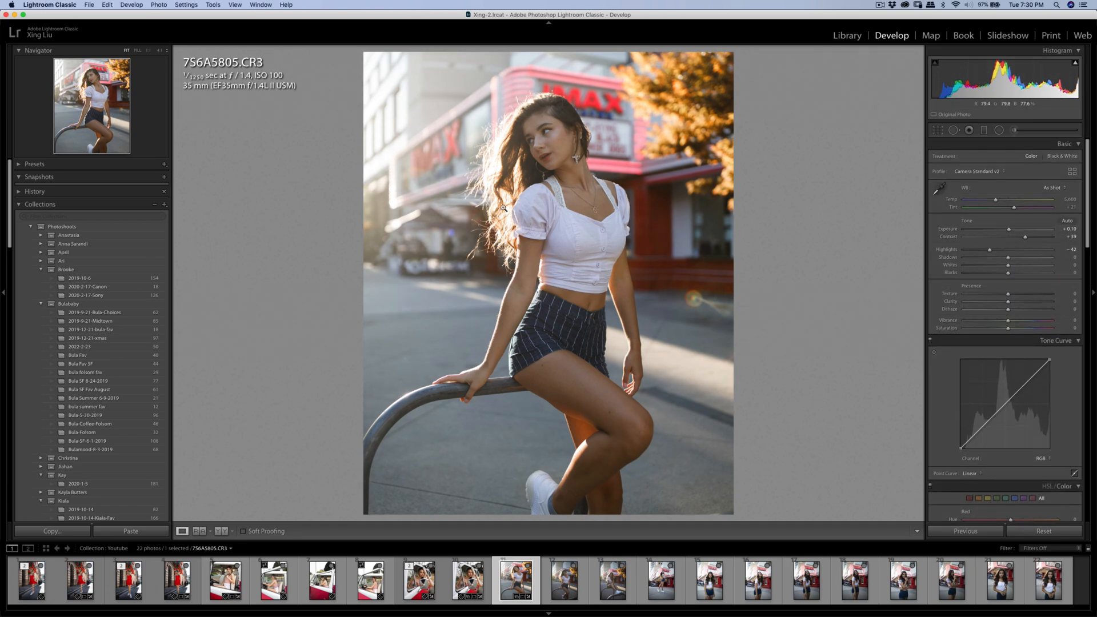
scroll(1050, 255, down, 15)
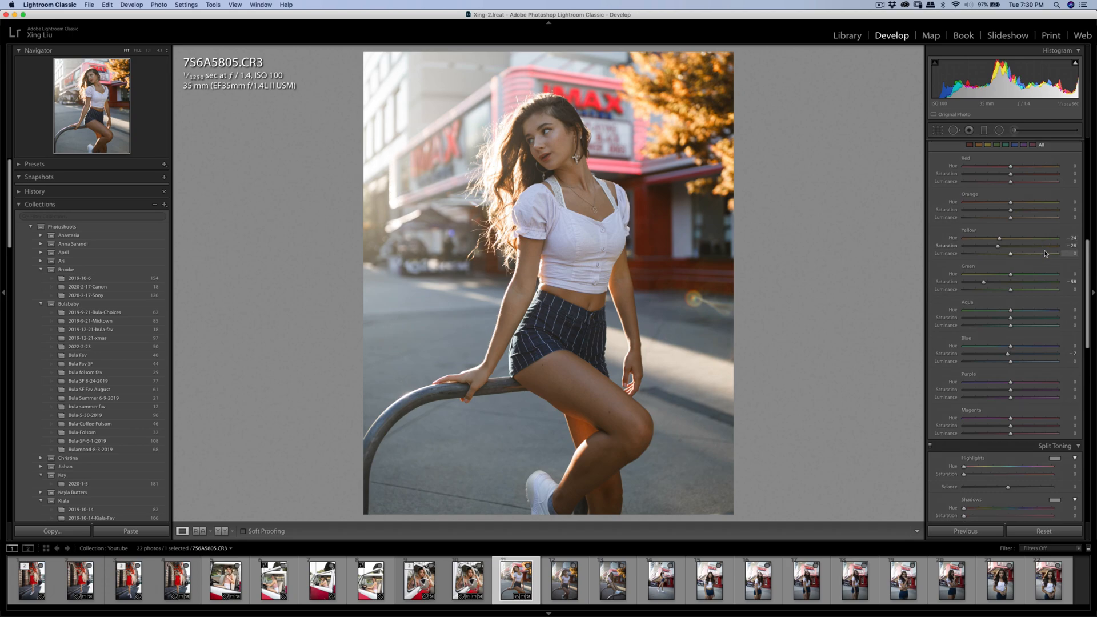
Tint the highlights with Split Toning, using Hue 37 and Saturation 2.
scroll(1049, 266, down, 5)
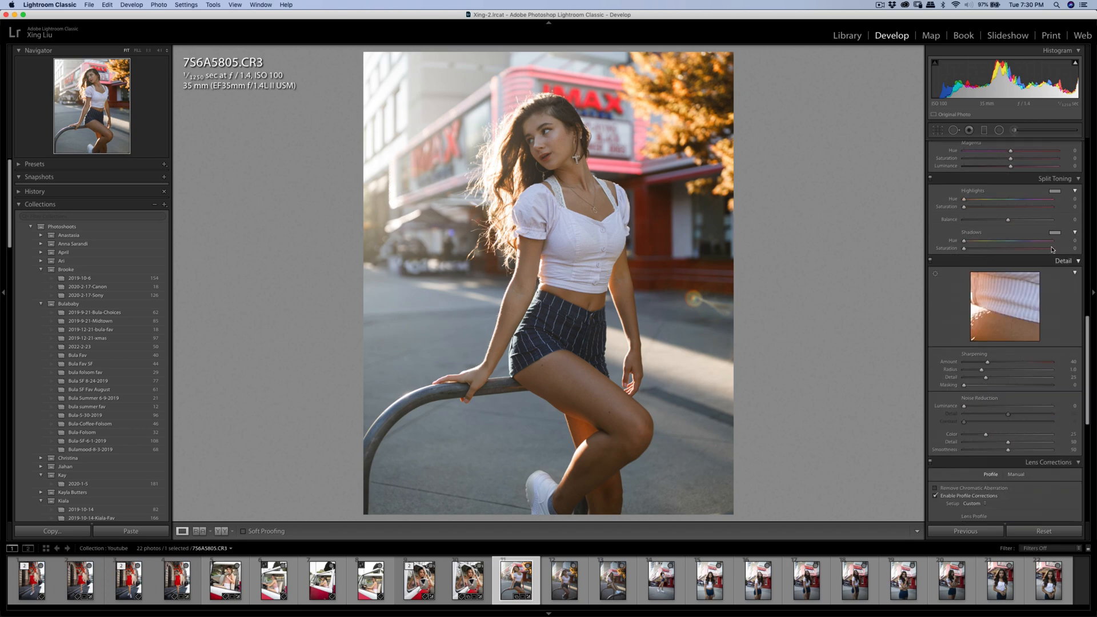
scroll(1058, 193, down, 2)
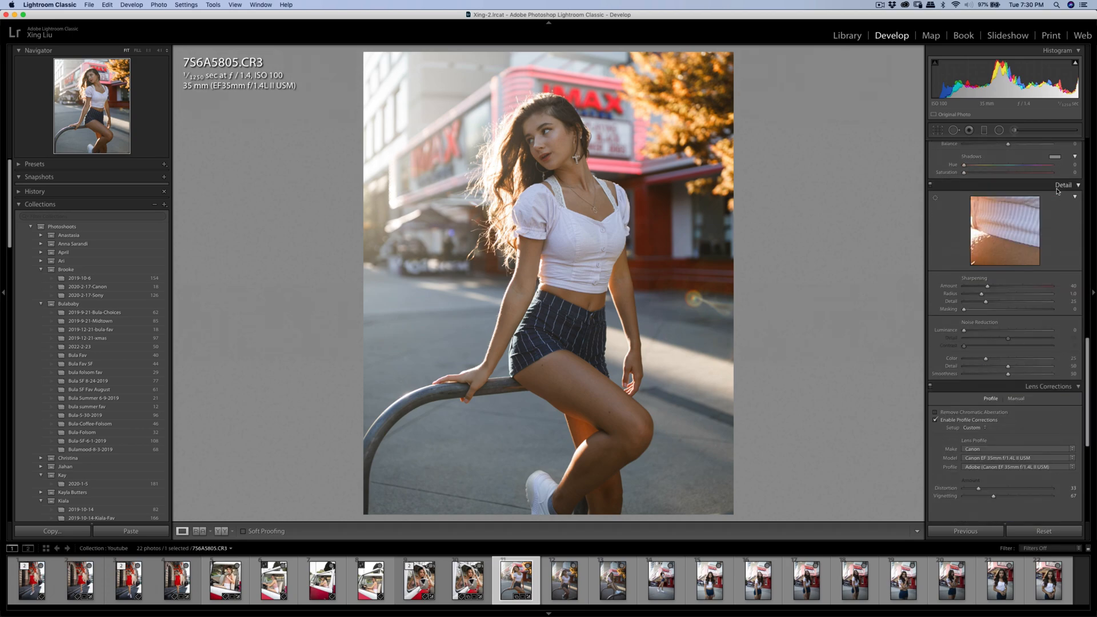
scroll(1057, 243, up, 4)
click(1054, 248)
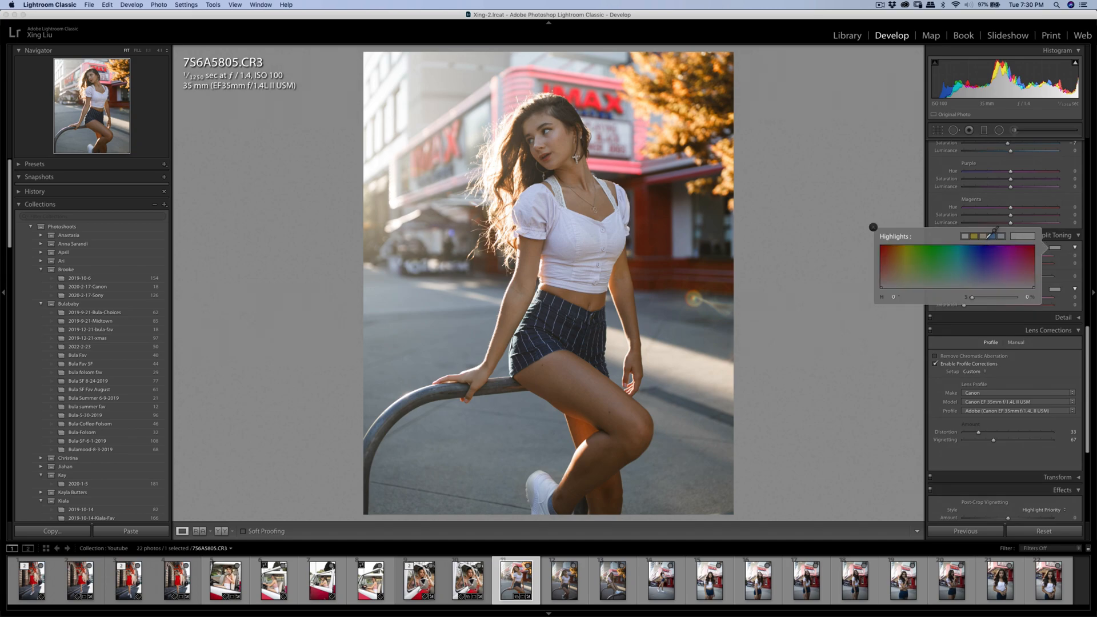
click(984, 236)
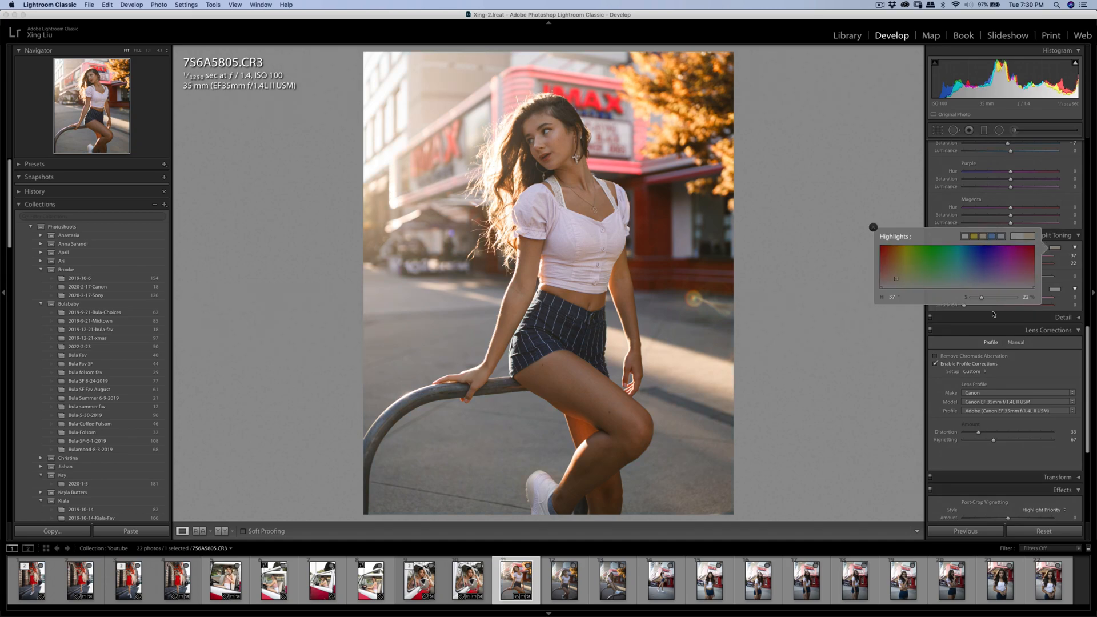
drag(981, 297, 974, 299)
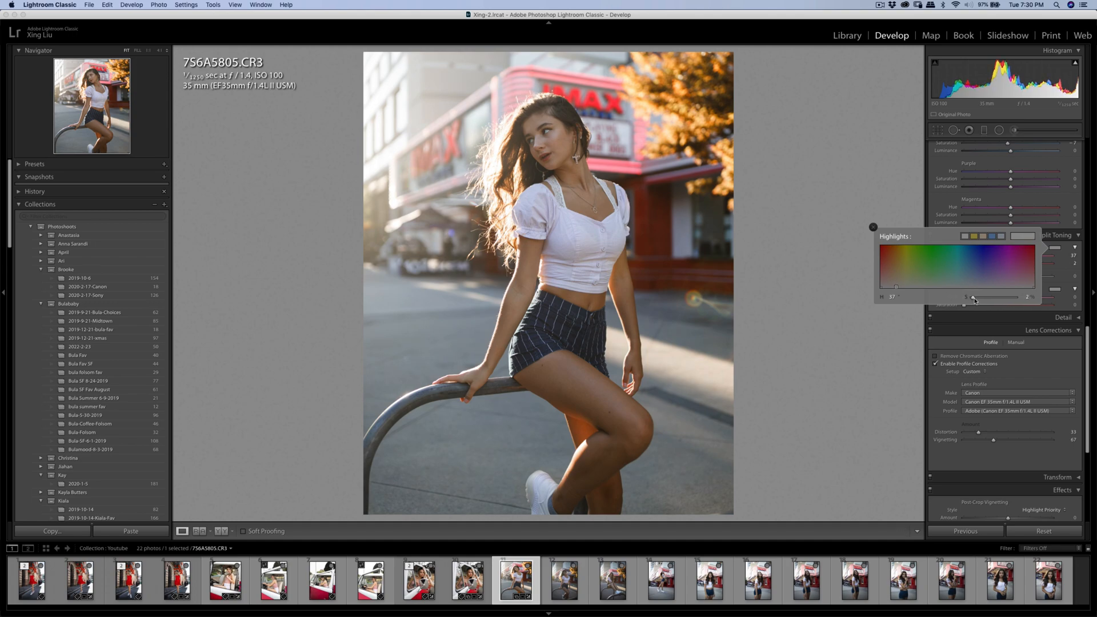
Tint the shadows with Split Toning, using Hue 37 and Saturation 2.
click(1055, 290)
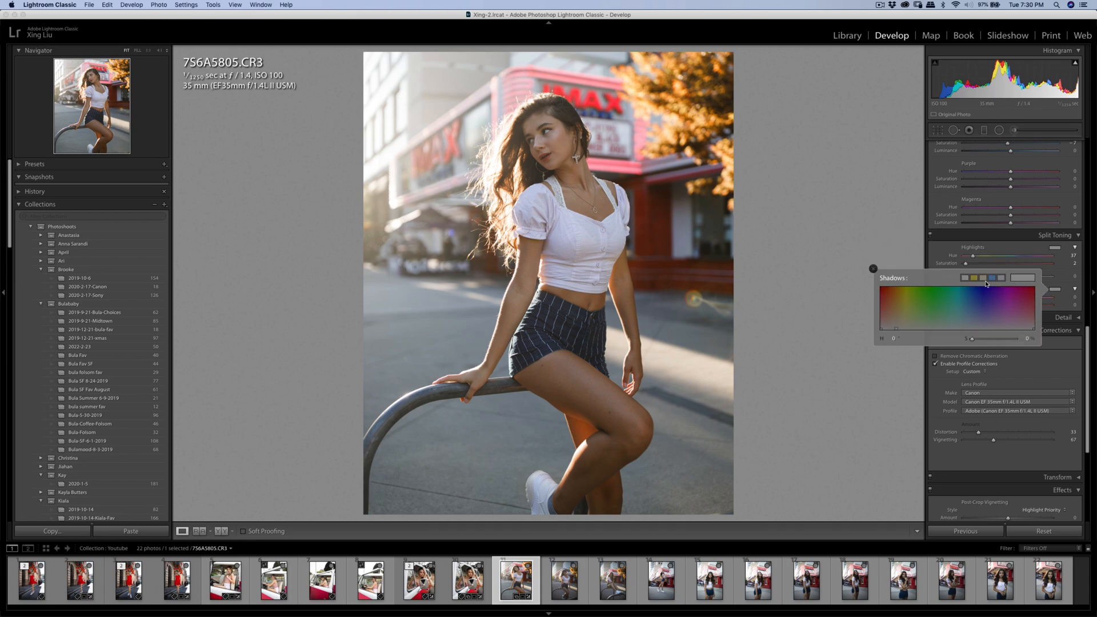
click(983, 279)
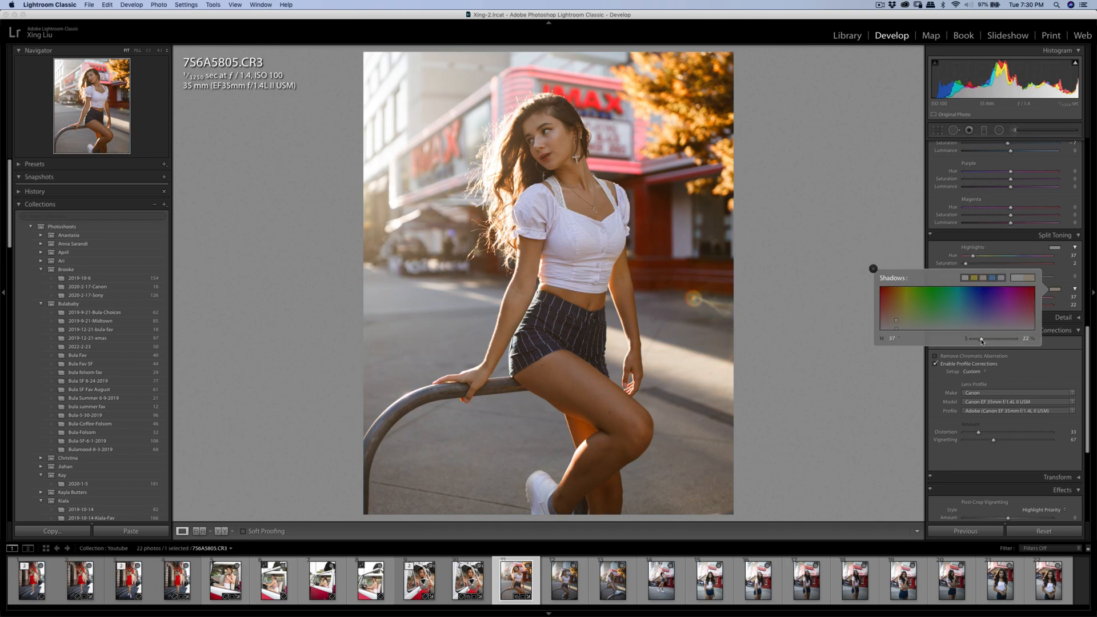
drag(982, 342, 974, 341)
click(921, 263)
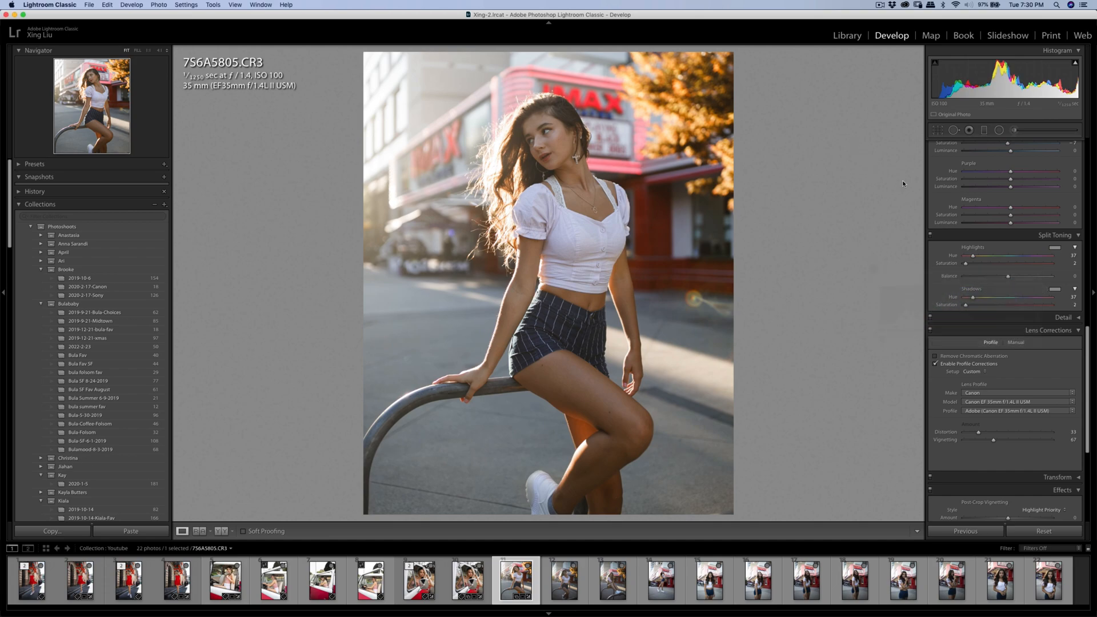
Raise the street portrait's overall Contrast to +47.
scroll(1024, 430, up, 15)
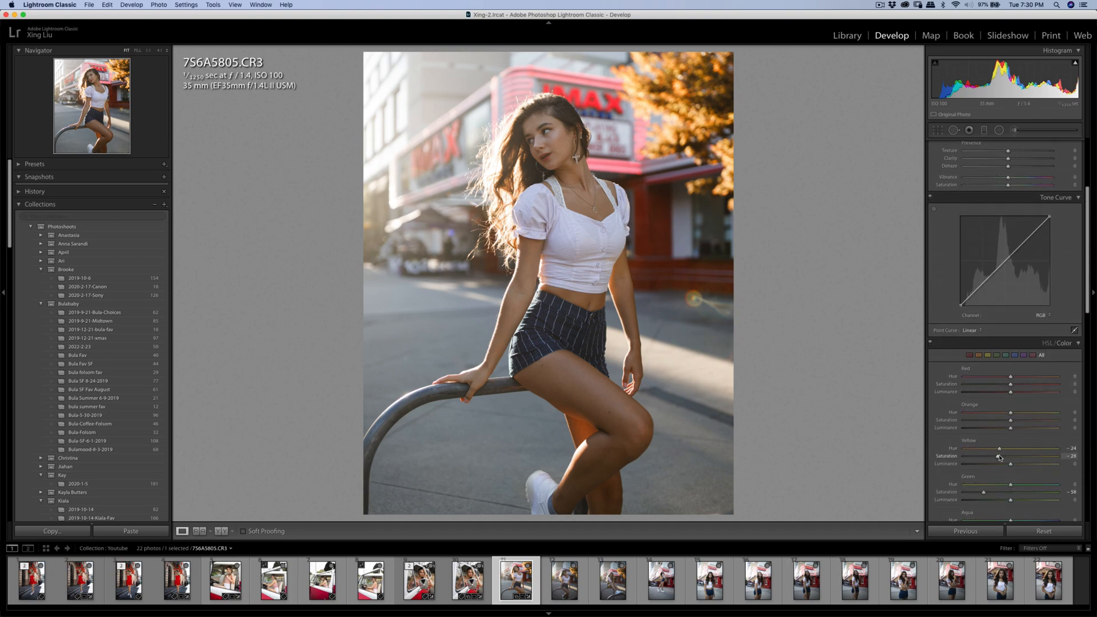
scroll(1005, 428, up, 5)
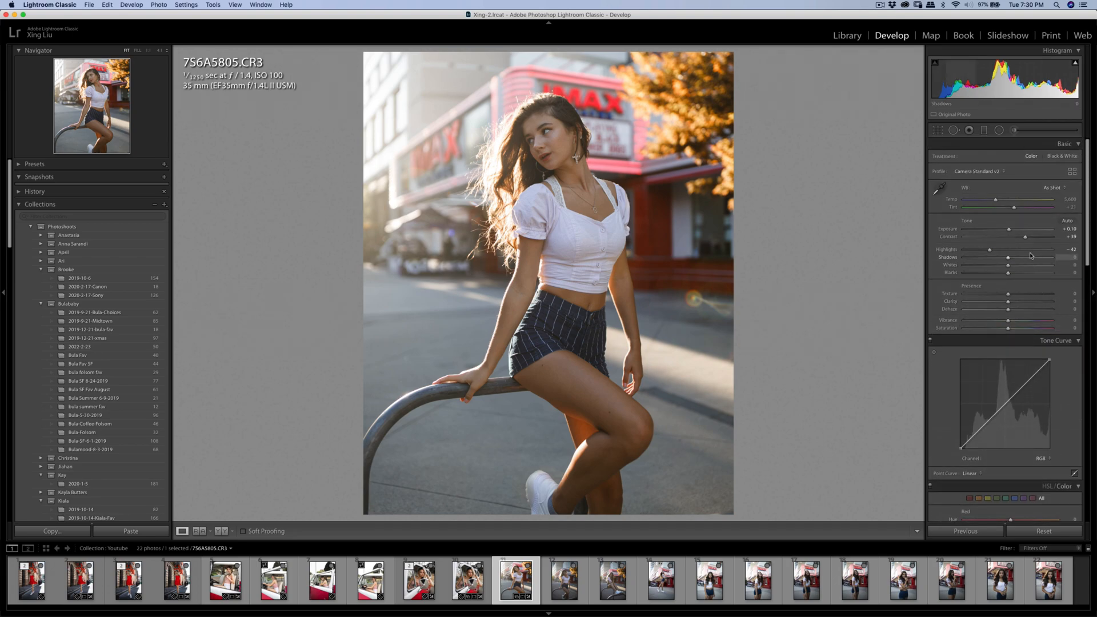
drag(1025, 239, 1028, 240)
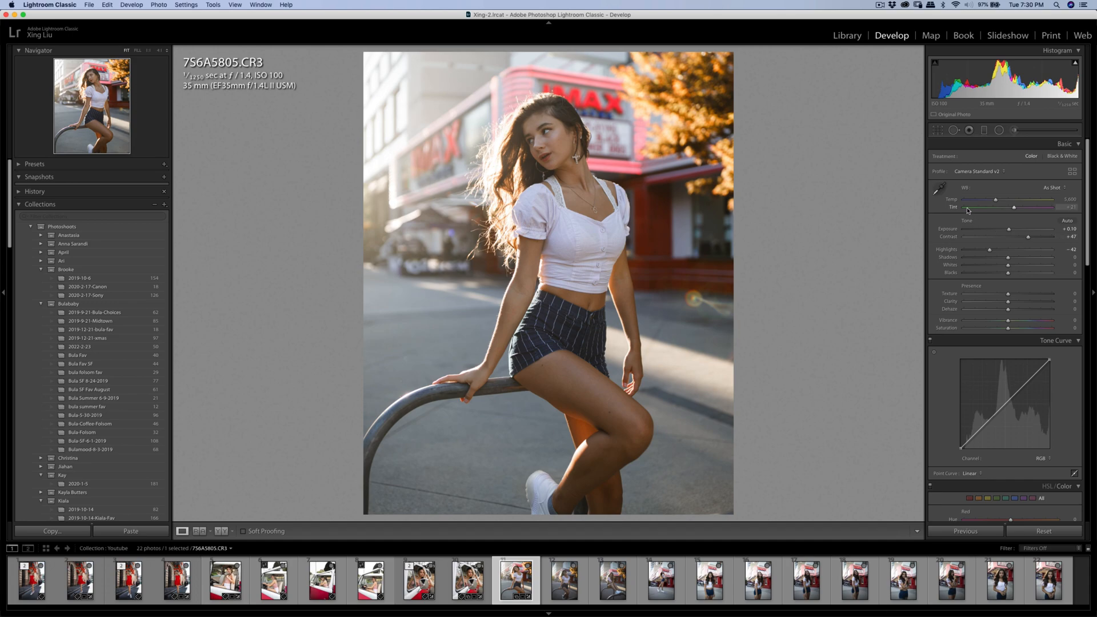
Brighten the woman's upper chest with a second adjustment brush of size 16.0 using the Shadows effect.
key(k)
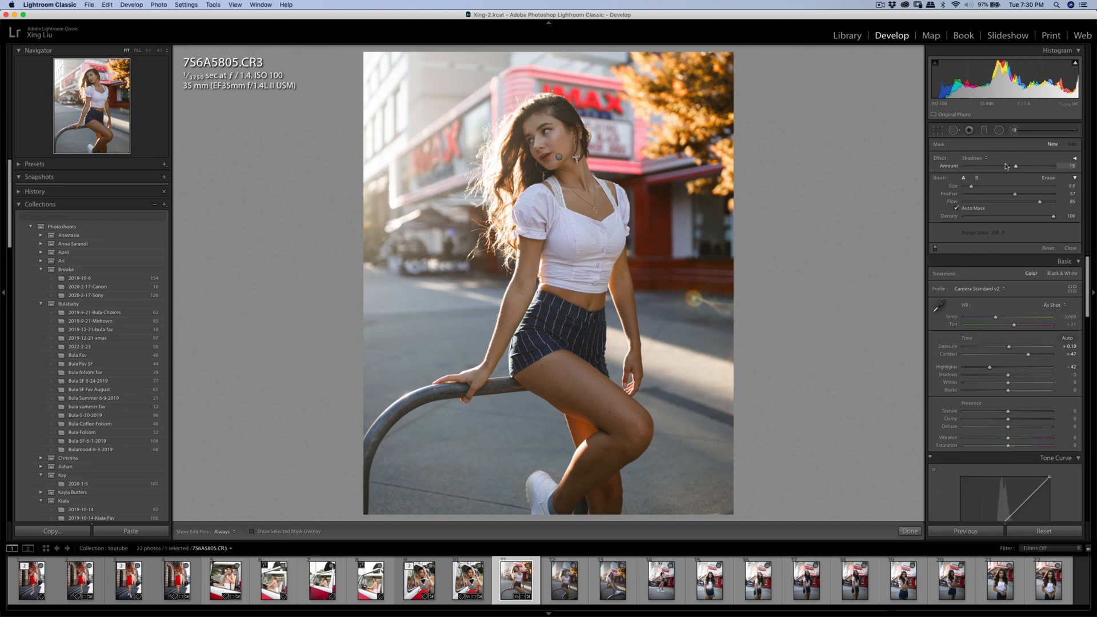
key(h)
scroll(546, 139, up, 3)
key(h)
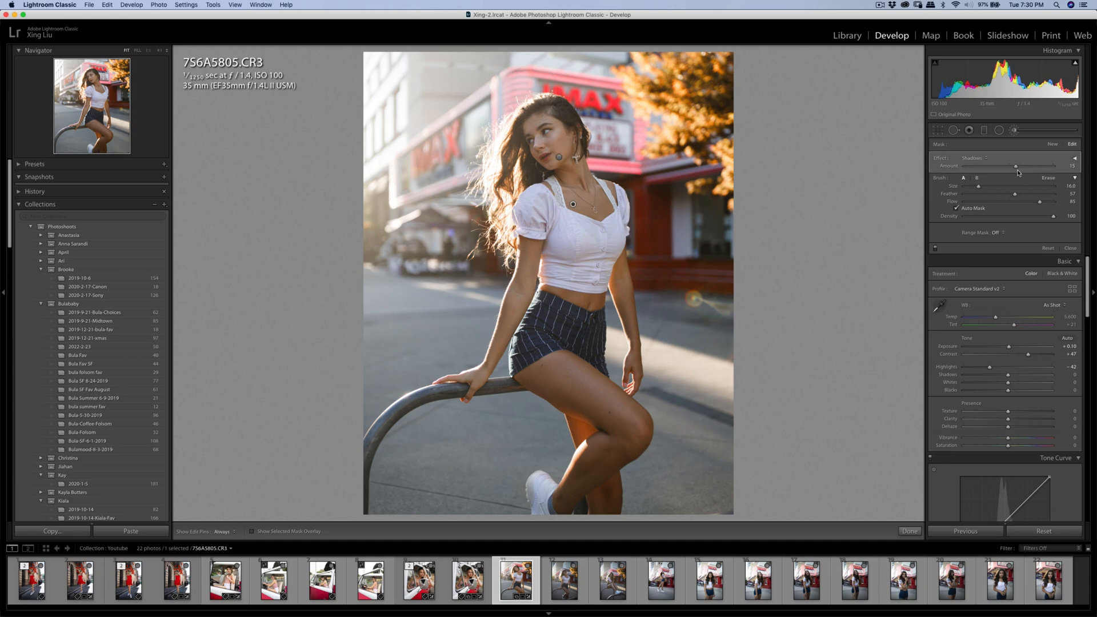
click(1014, 131)
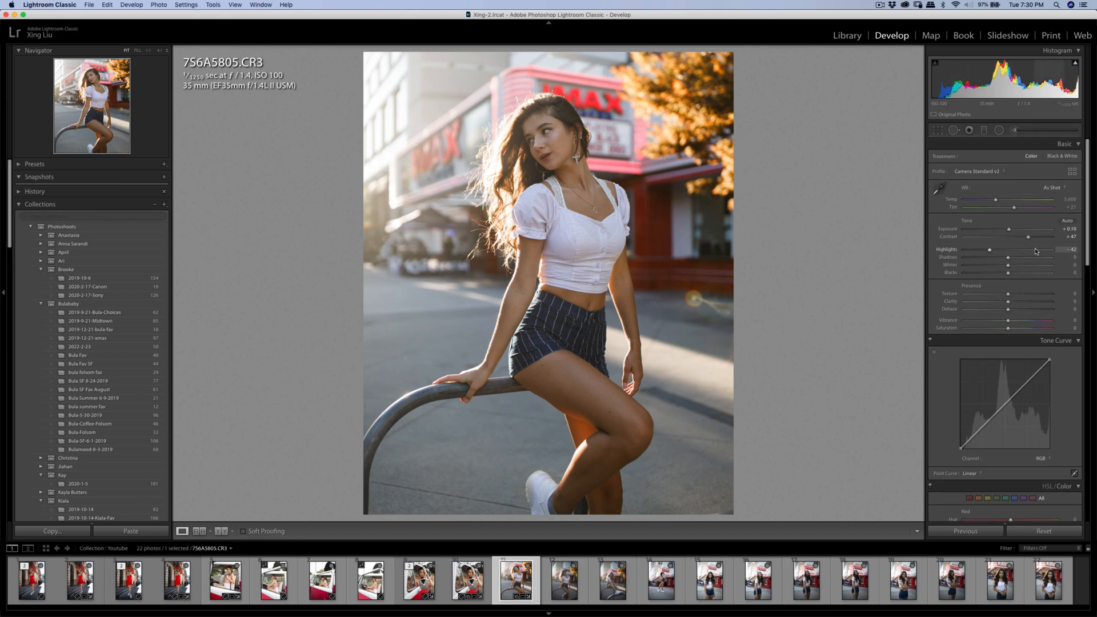
Set Contrast to +51 and send a copy with Lightroom adjustments to Imagenomic Portraiture 3.
drag(1028, 237, 1030, 236)
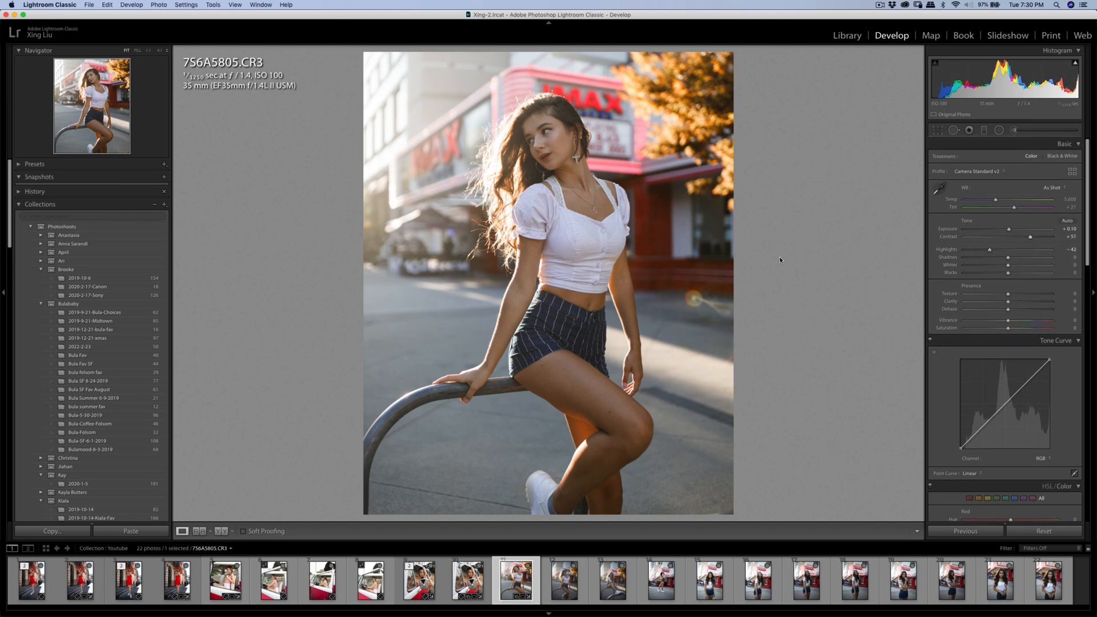
right_click(624, 216)
mouse_move(703, 294)
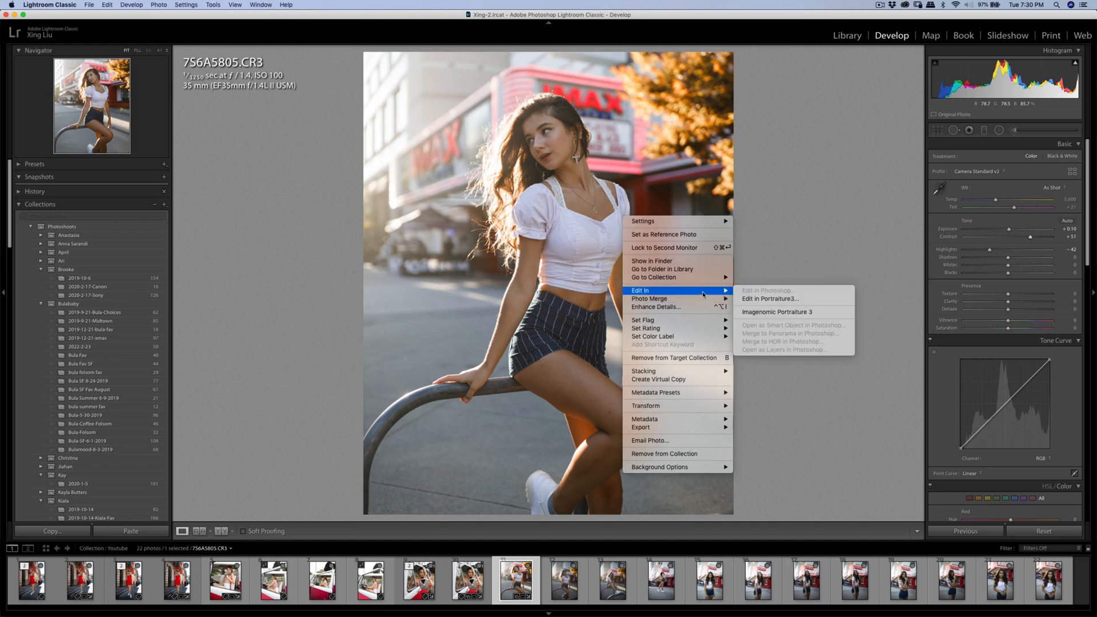
click(768, 314)
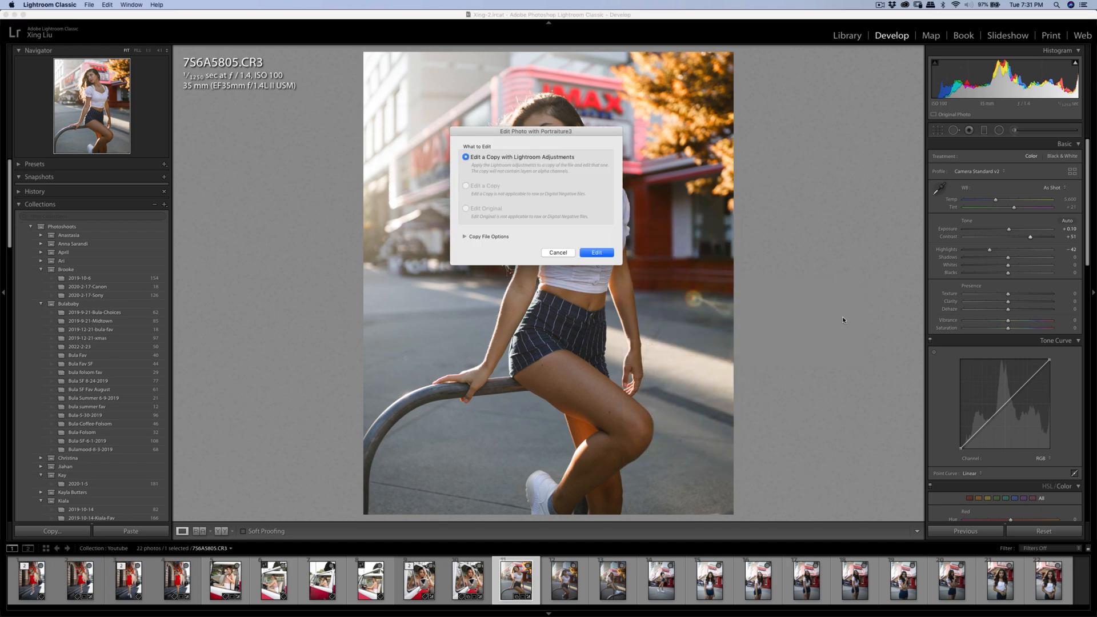
click(605, 256)
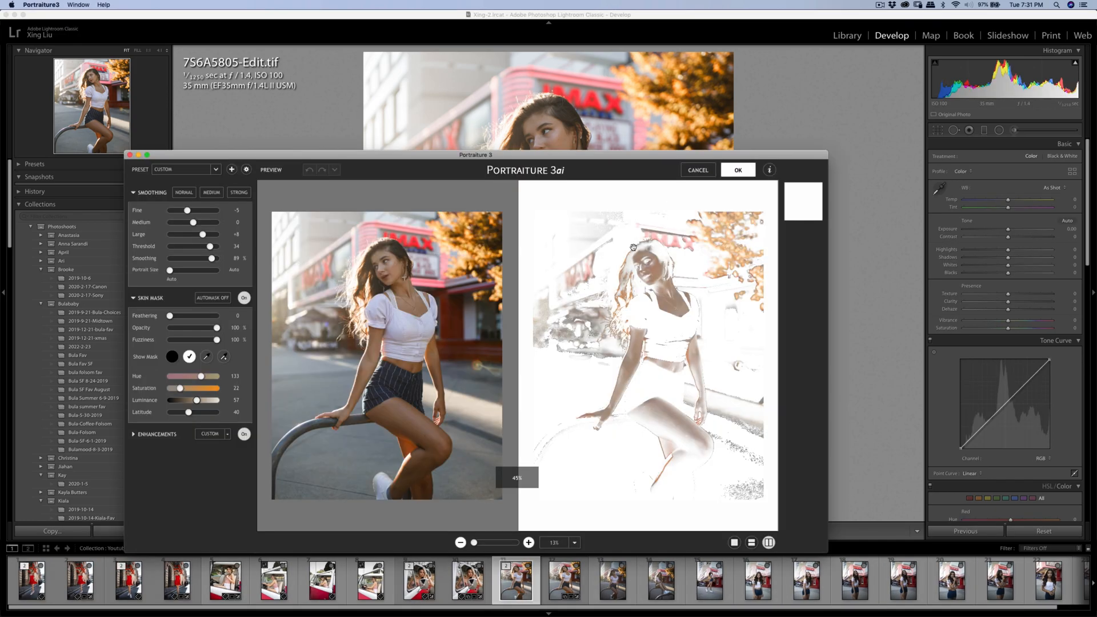
Sample the skin tone on the woman's face for the Portraiture skin mask and apply the smoothing.
click(224, 356)
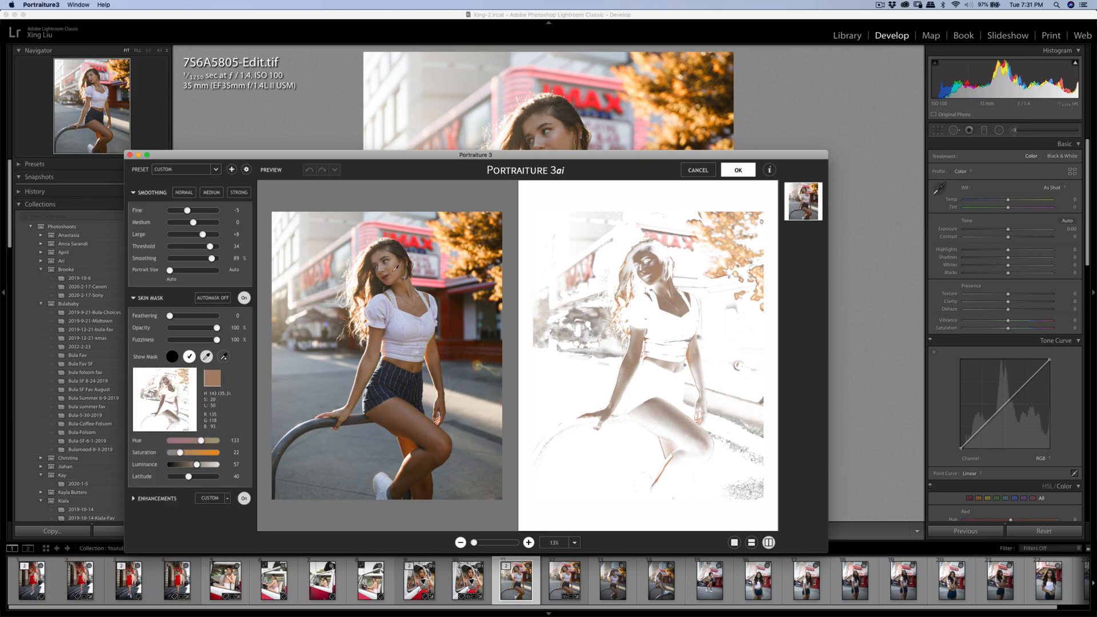
click(395, 267)
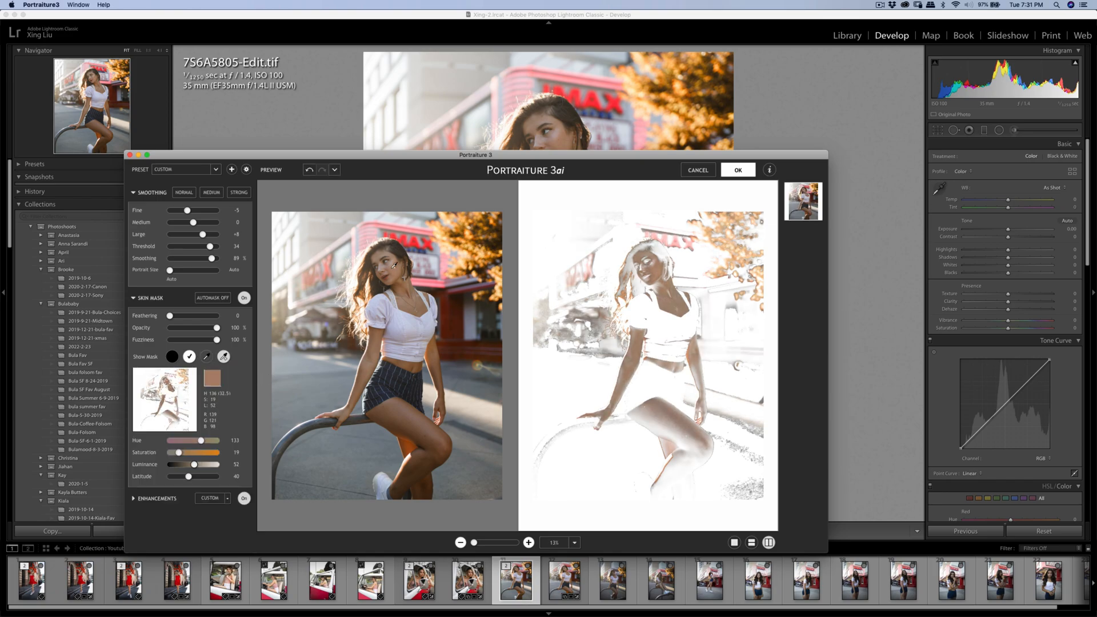
click(735, 170)
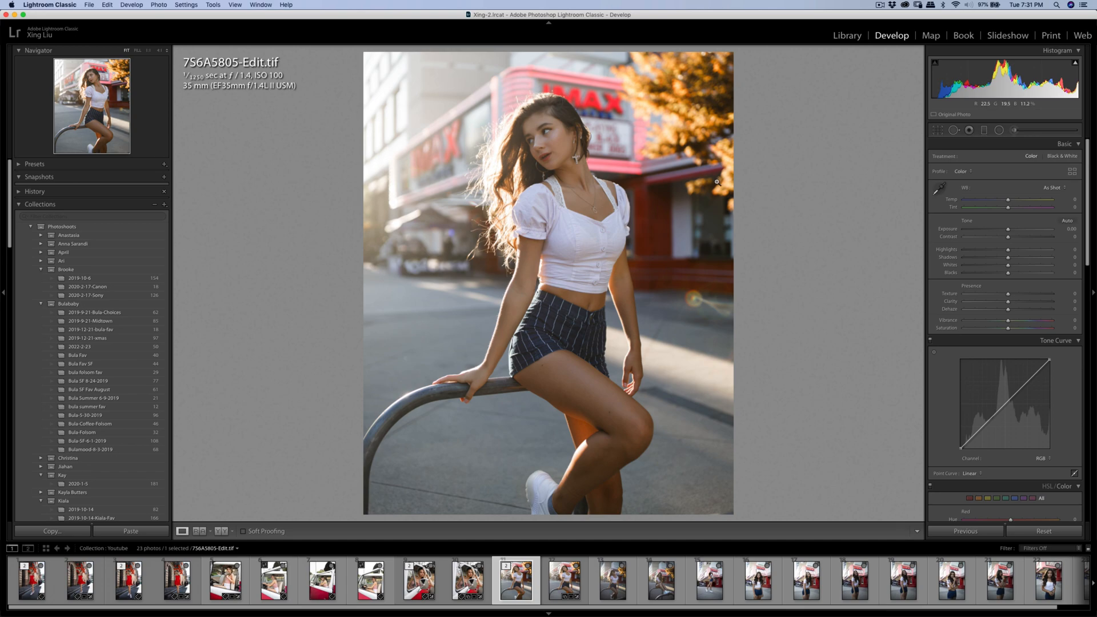
Export the retouched 756A5805-Edit.tif to the preset Dropbox folder with the existing export settings.
key(super+shift+e)
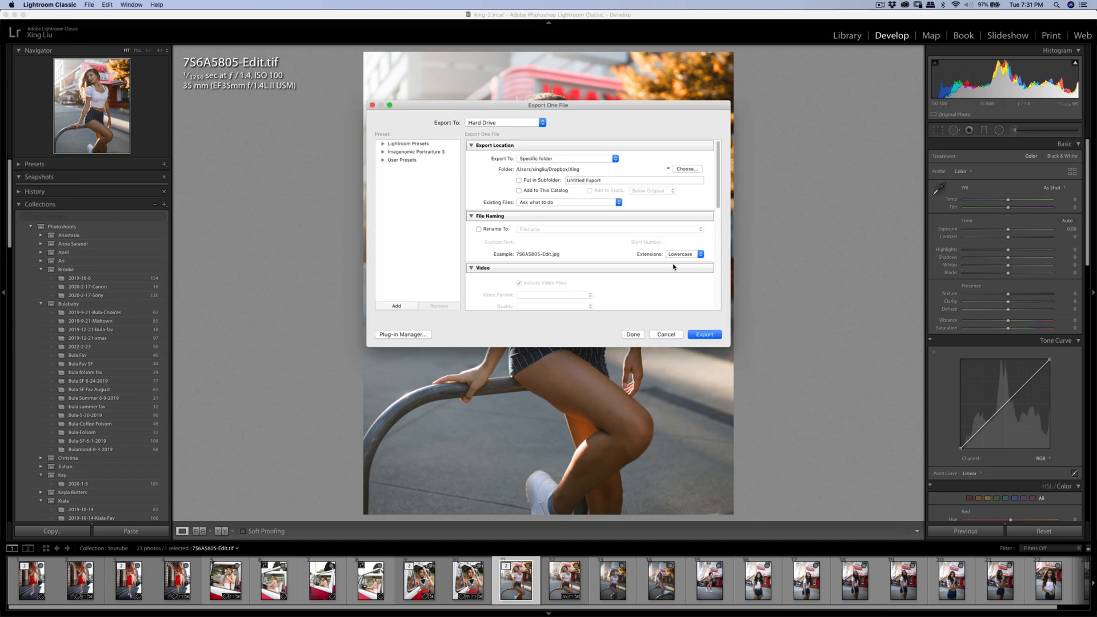
click(698, 335)
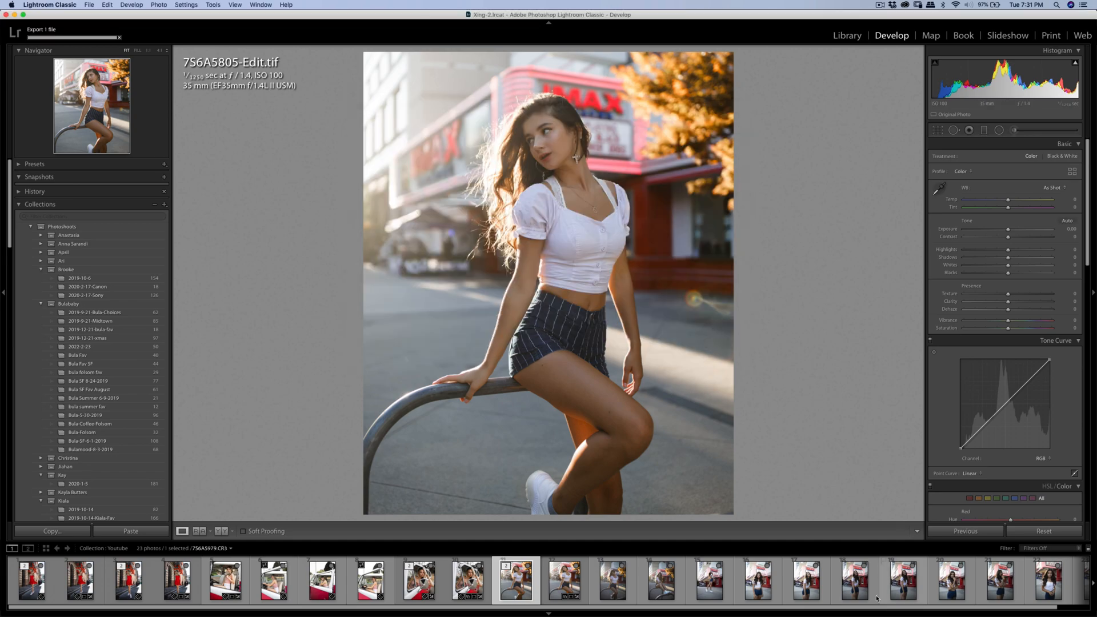
Compare the IMAX street portraits 756A5978.CR3 and 756A5984.CR3, ending with 756A5978.CR3 open for editing.
click(855, 581)
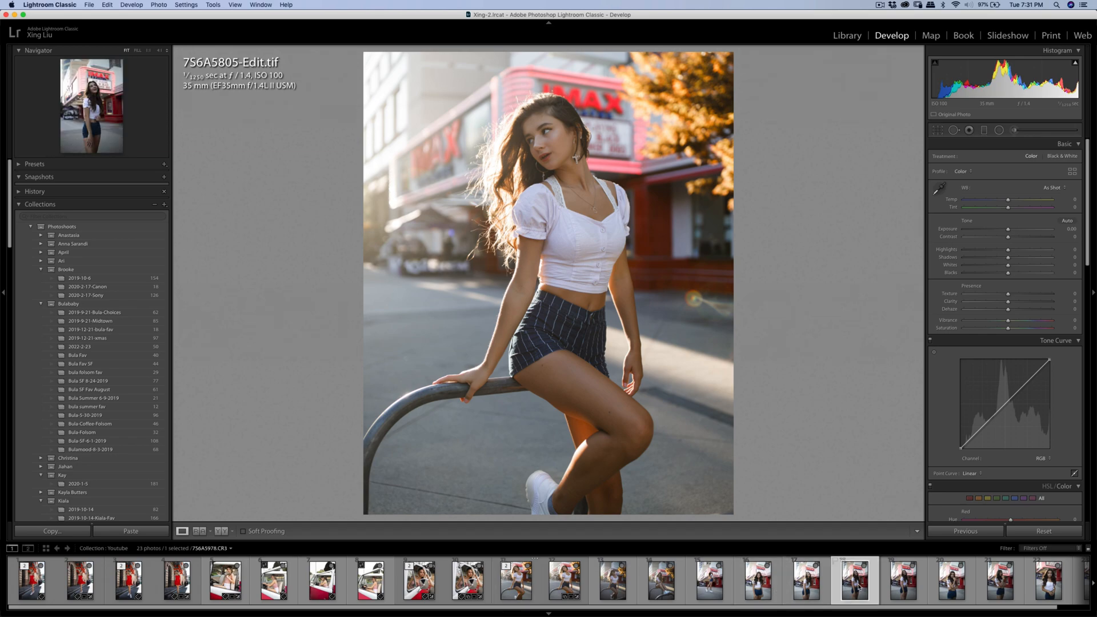
click(943, 587)
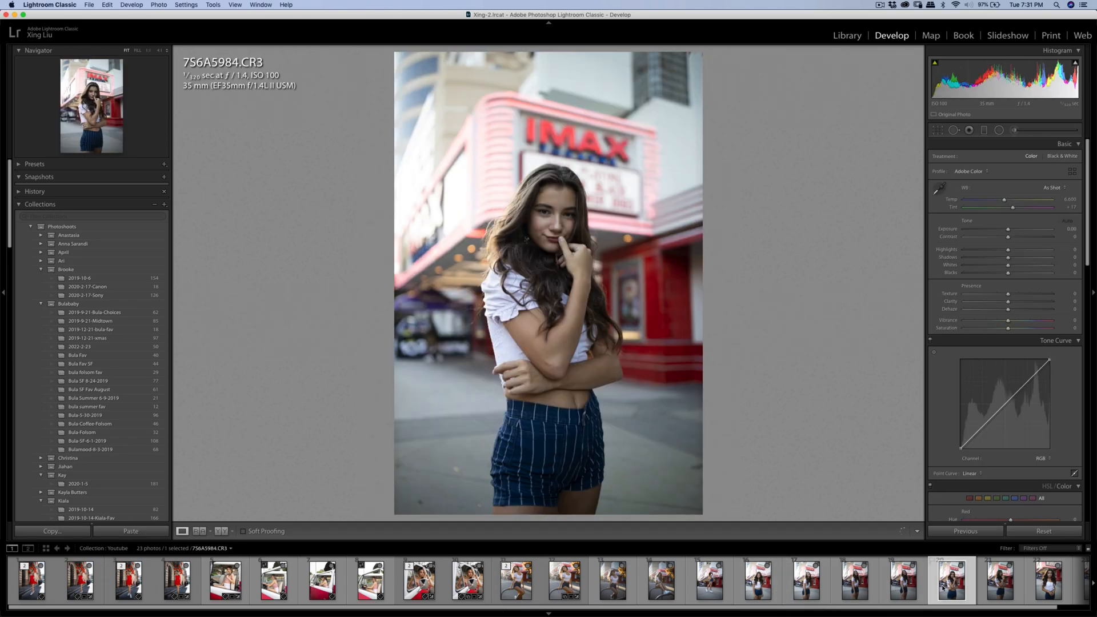
click(857, 583)
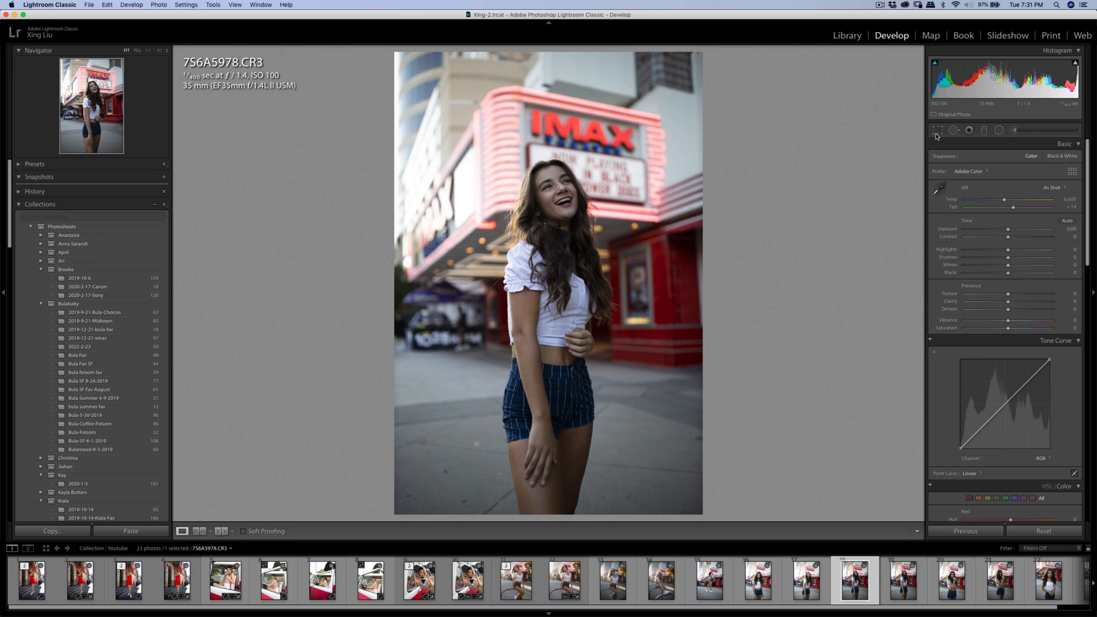
Heal the pavement spots on both sides of the woman's legs with the Spot Removal tool.
key(q)
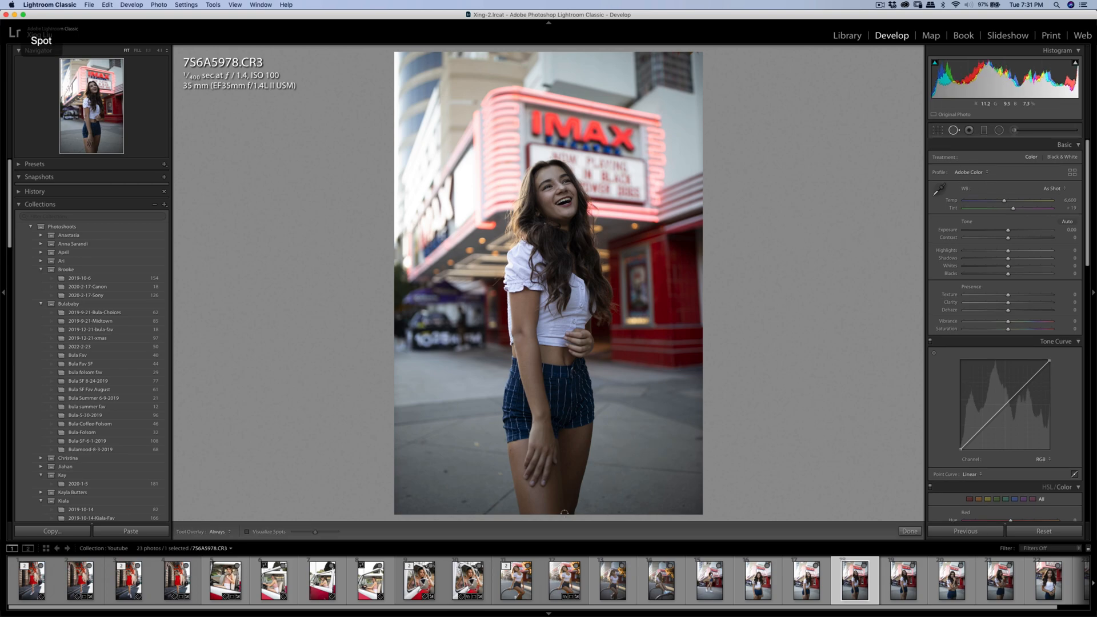
click(444, 472)
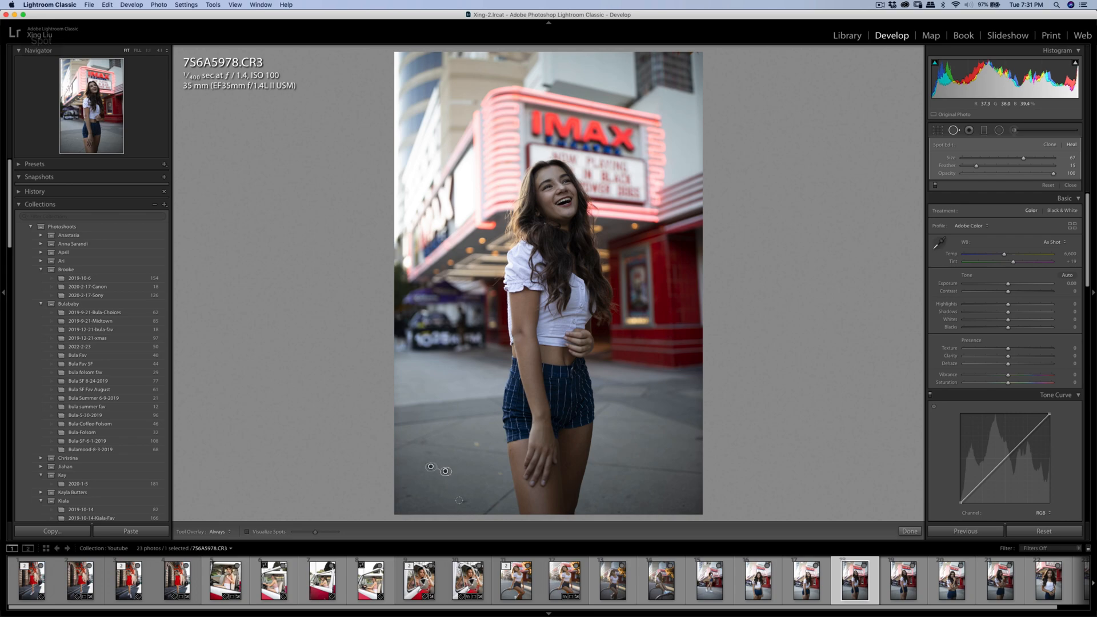
click(479, 443)
click(498, 475)
click(403, 499)
drag(403, 485, 423, 490)
click(697, 440)
drag(692, 431, 684, 436)
key(q)
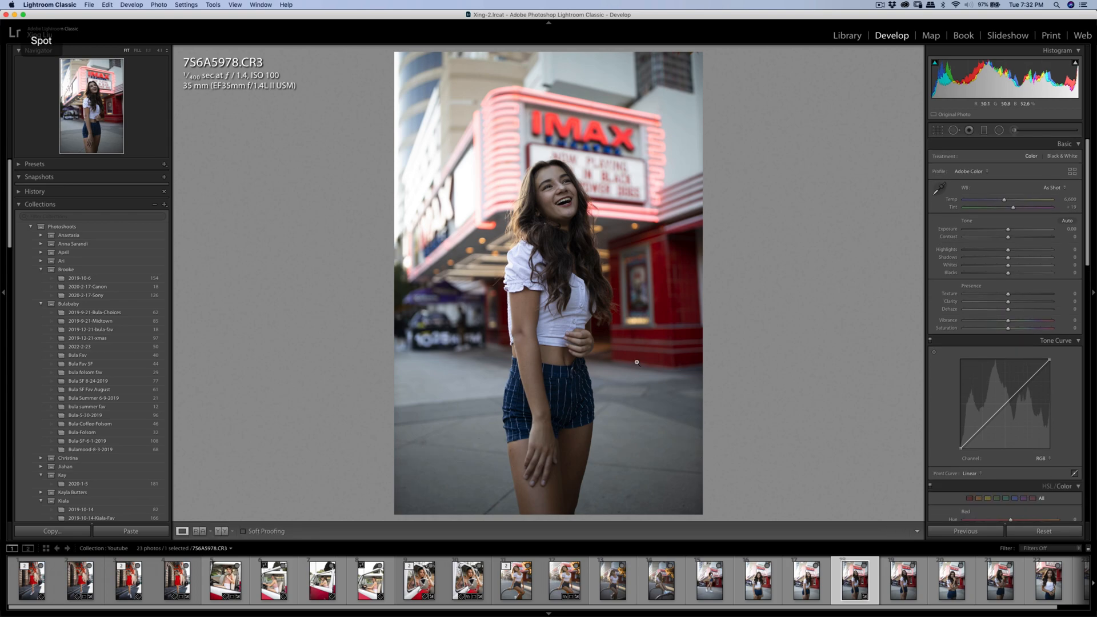
Apply the Camera Standard v2 profile to 756A5978.CR3 and set Exposure to +0.15 and Contrast to +17.
click(1072, 171)
scroll(1019, 428, down, 5)
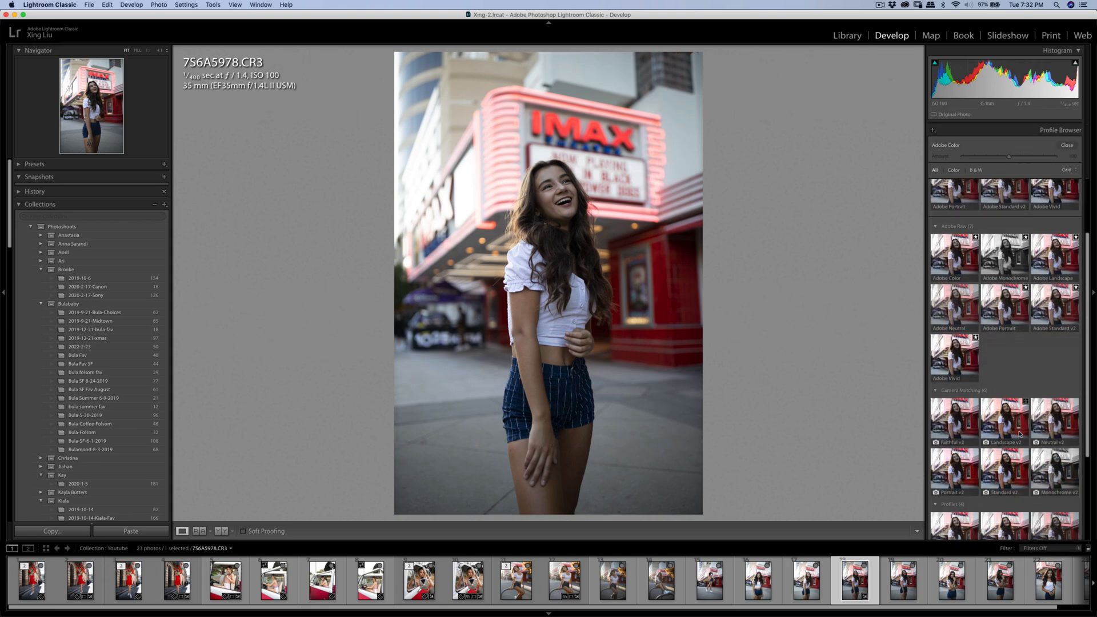
click(1011, 442)
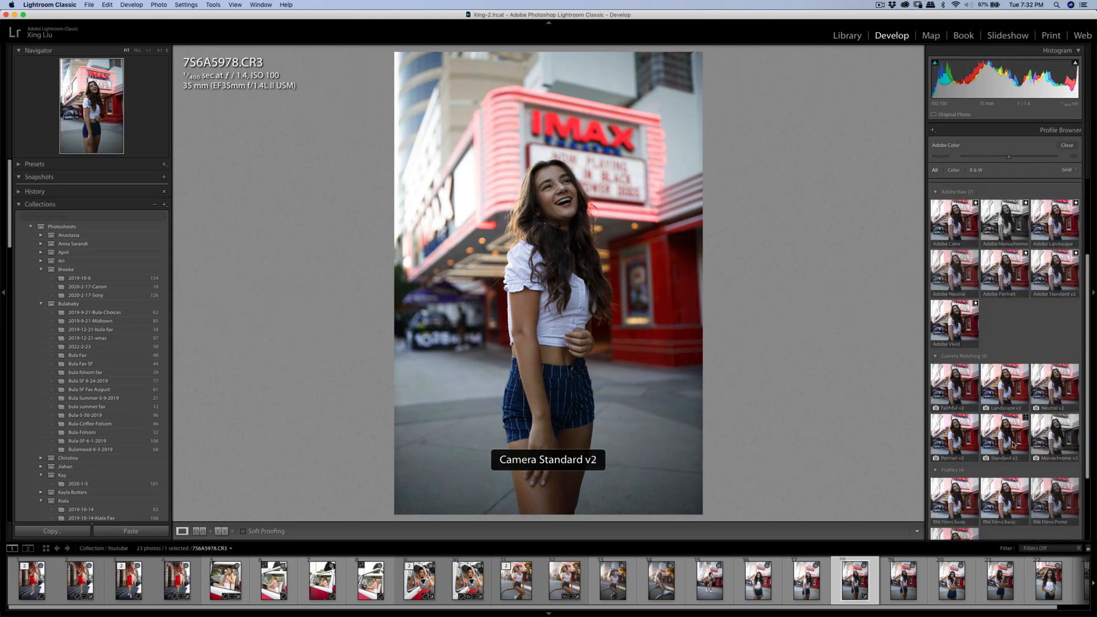
click(1066, 146)
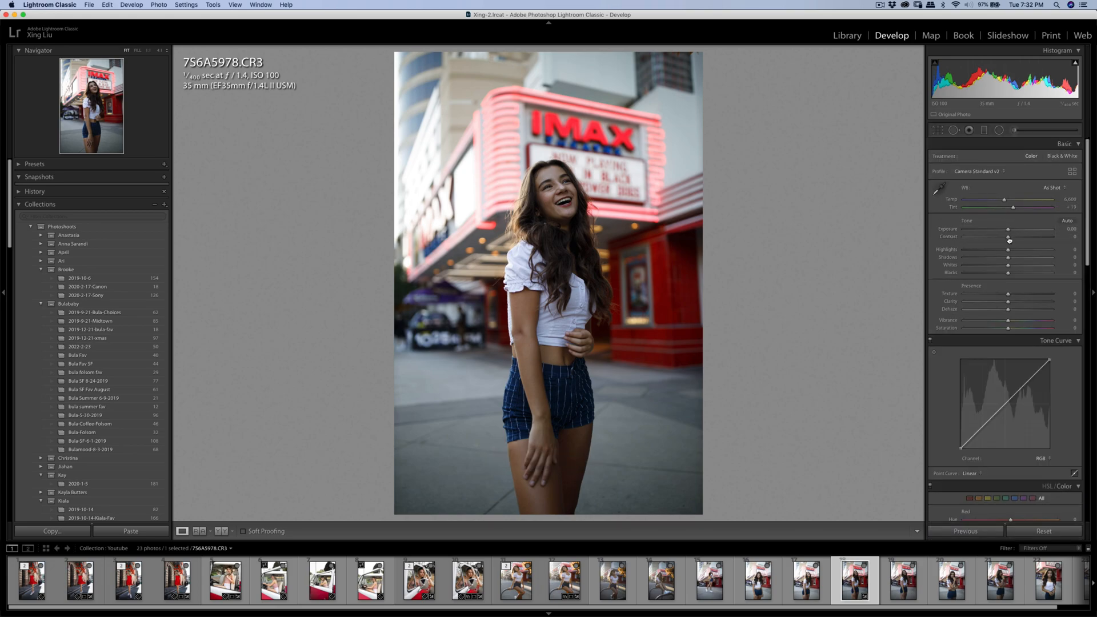
drag(1008, 239, 1010, 231)
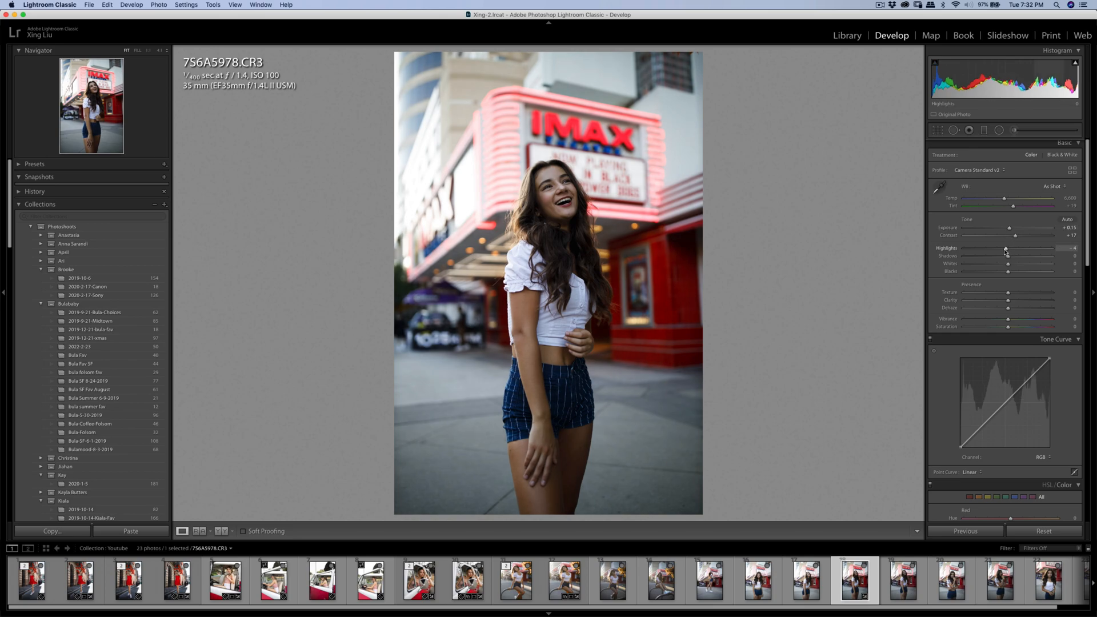
Enable lens profile corrections for the laughing IMAX portrait.
scroll(1022, 320, down, 15)
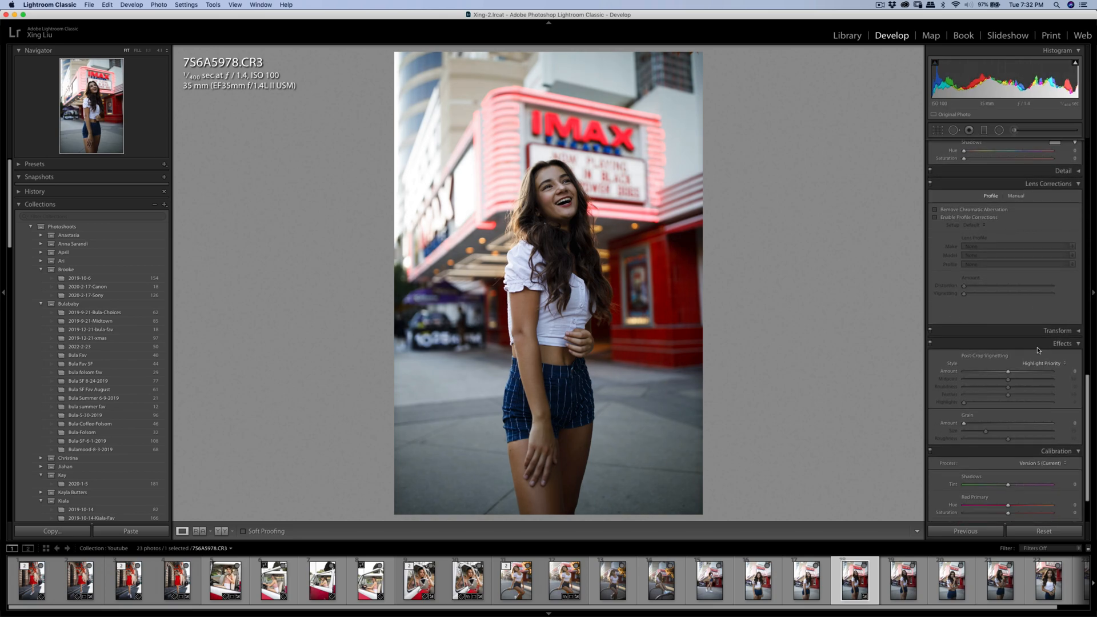
scroll(1038, 350, down, 2)
click(934, 171)
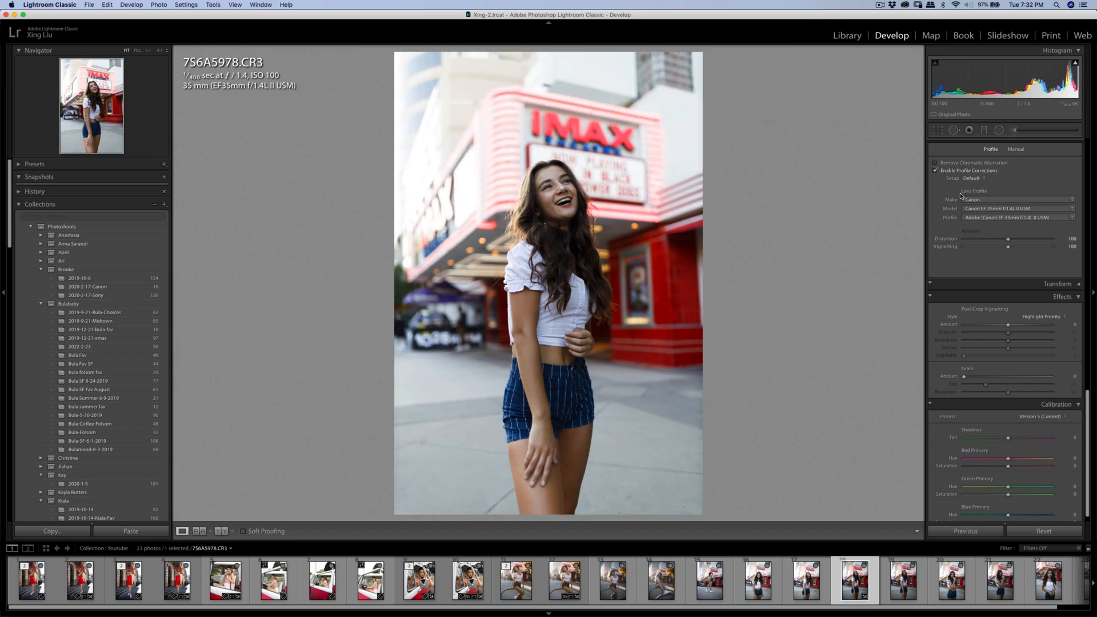
Set the lens profile Distortion to 15 and Vignetting to 13, and crop slightly tighter around the woman.
drag(1000, 241, 971, 249)
click(937, 131)
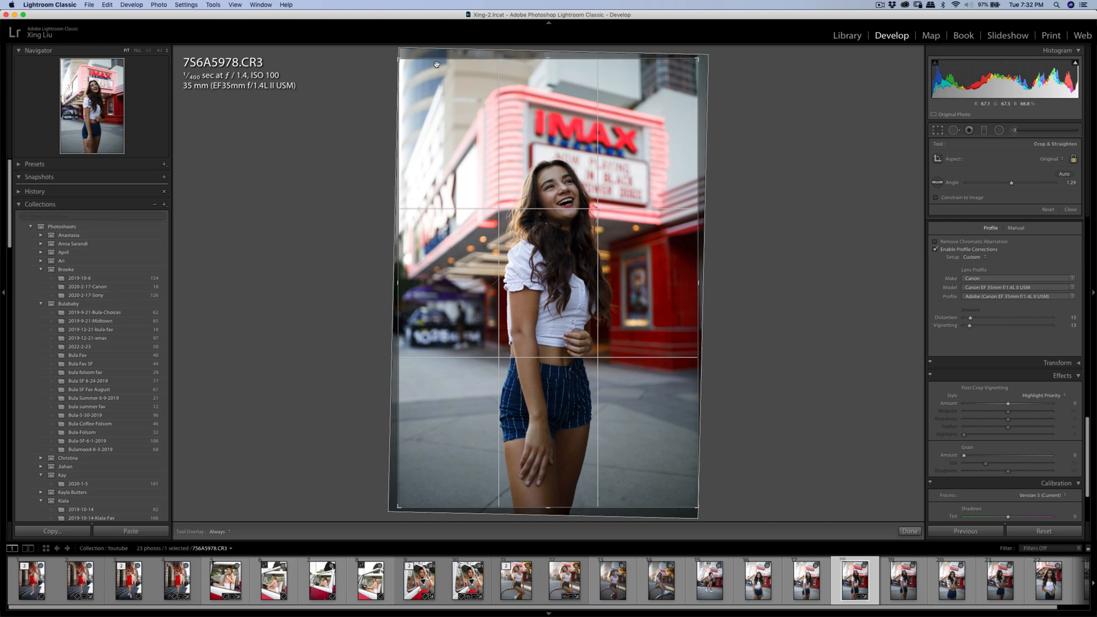
drag(400, 60, 405, 64)
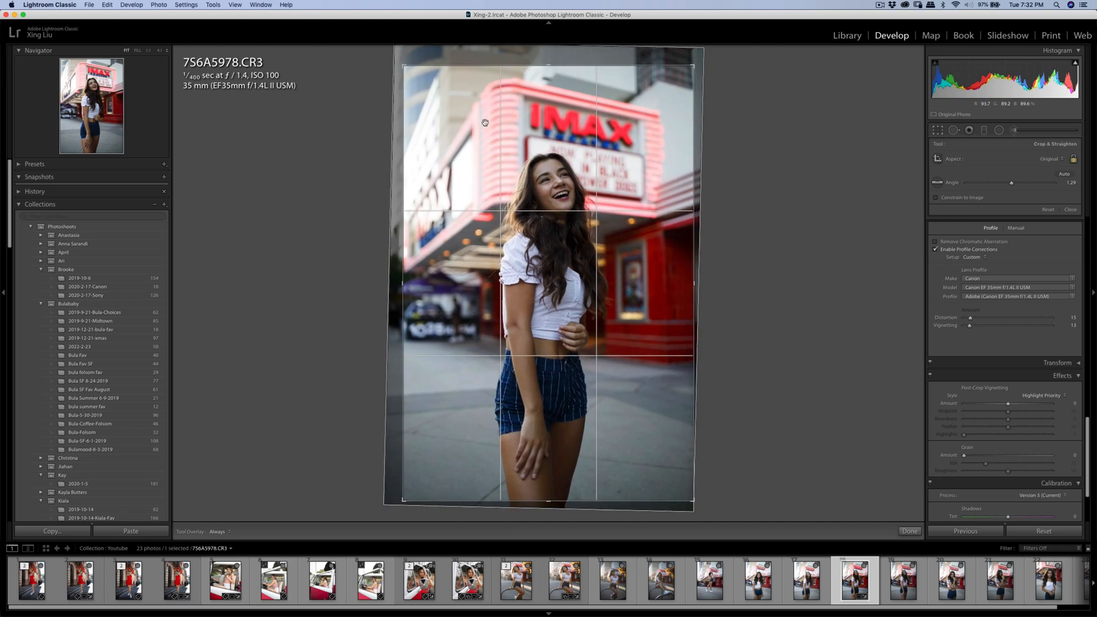
drag(483, 124, 483, 128)
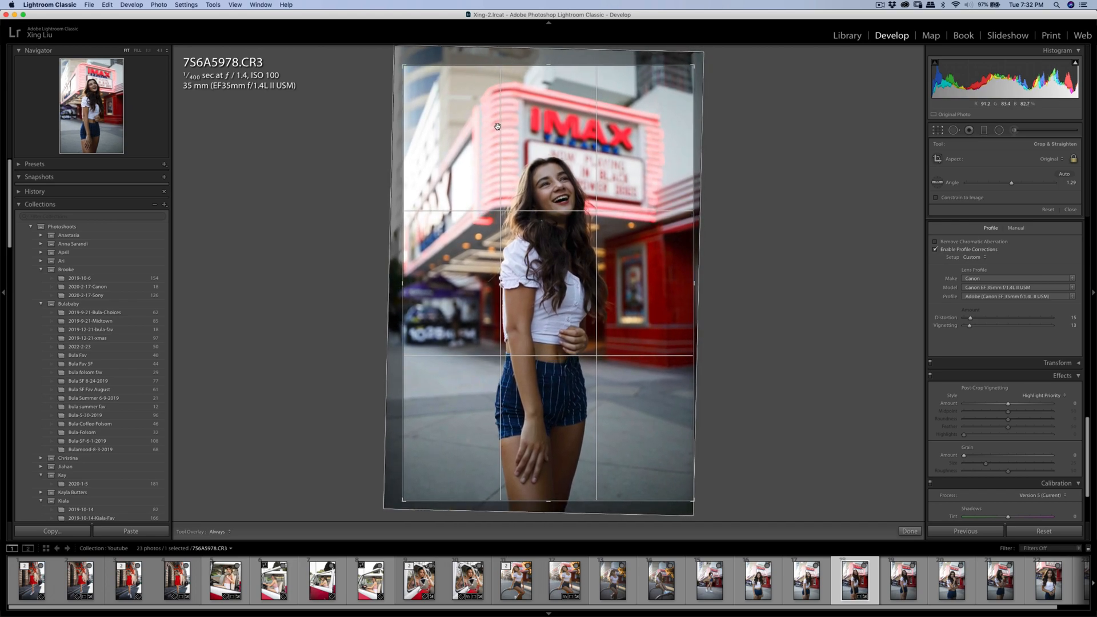
key(Return)
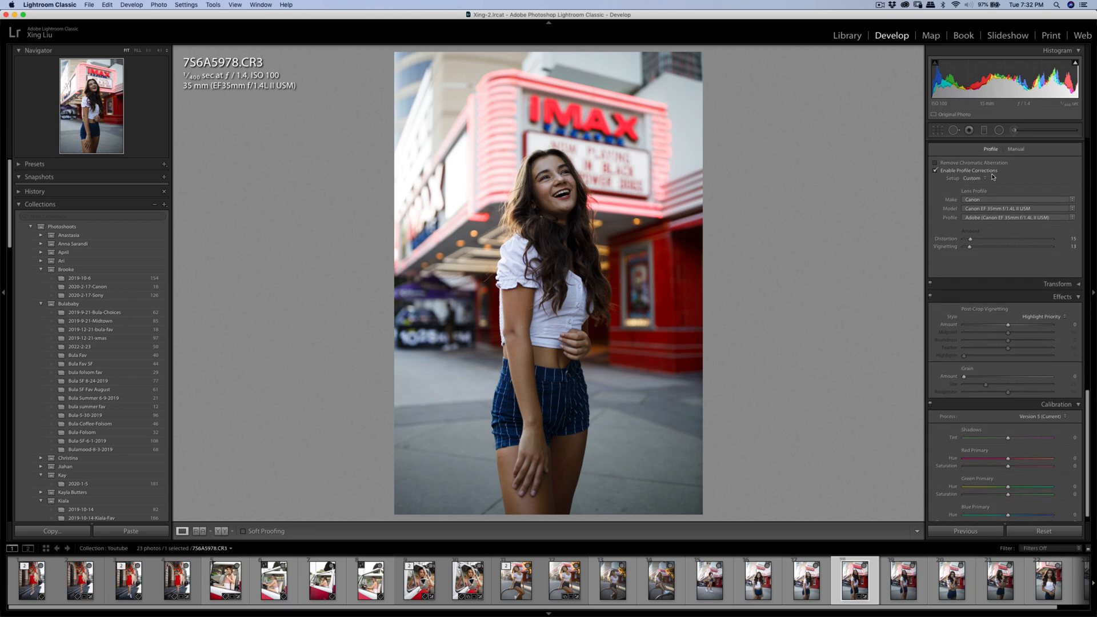
Refine the Shadows brush adjustment on the woman's face.
click(1015, 131)
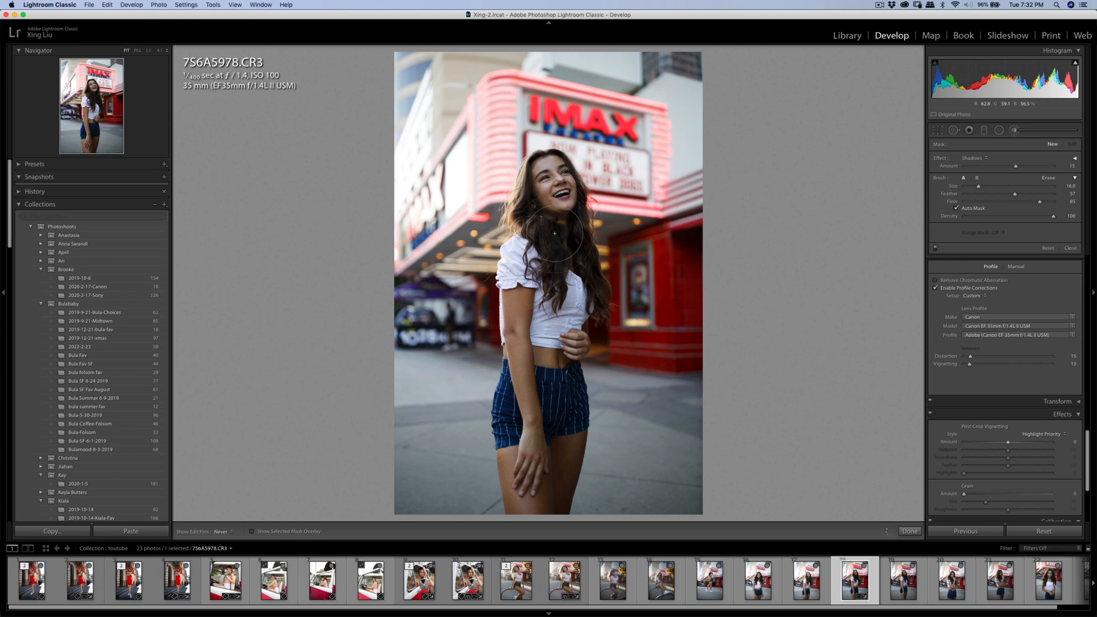
key(h)
key(h)
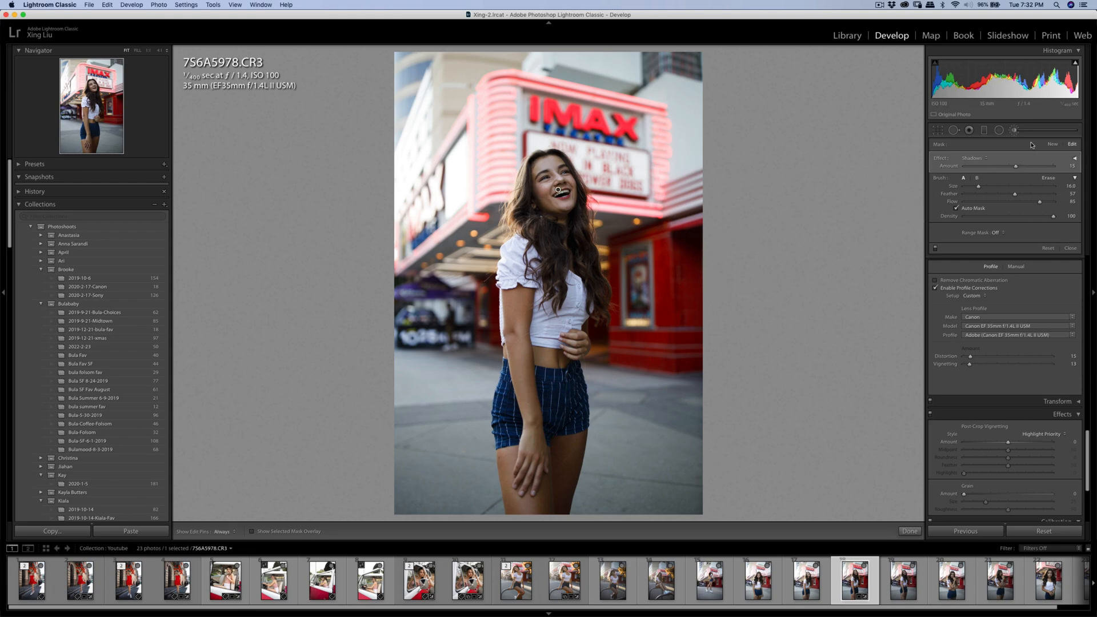
drag(1015, 169, 1013, 167)
click(1014, 131)
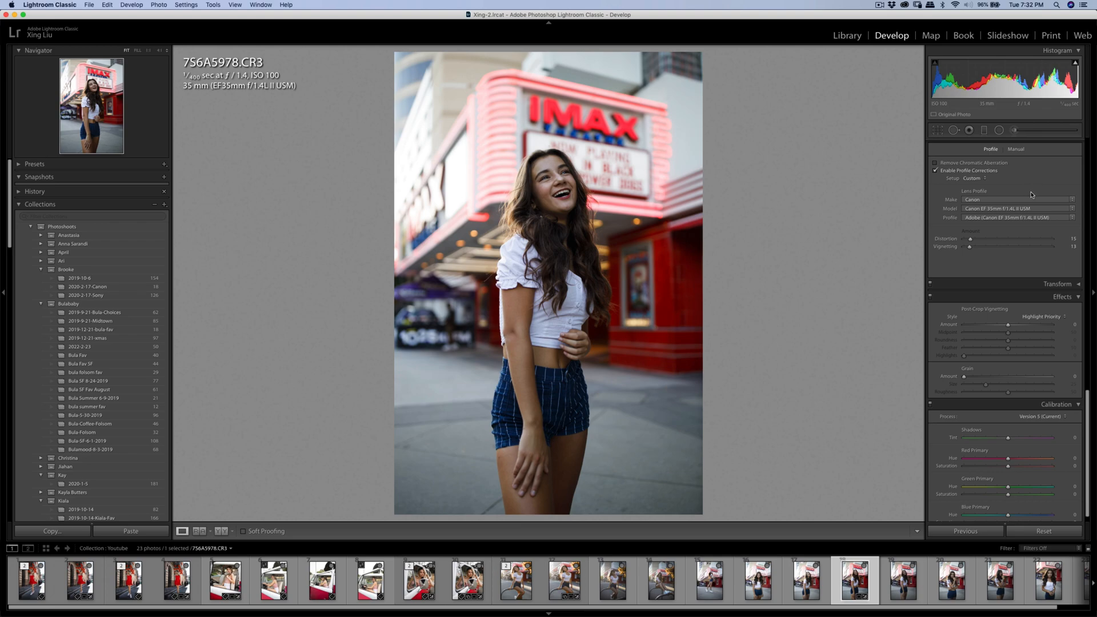
Set the Yellow Hue to -11 and the Yellow Saturation to -24.
scroll(1023, 217, up, 20)
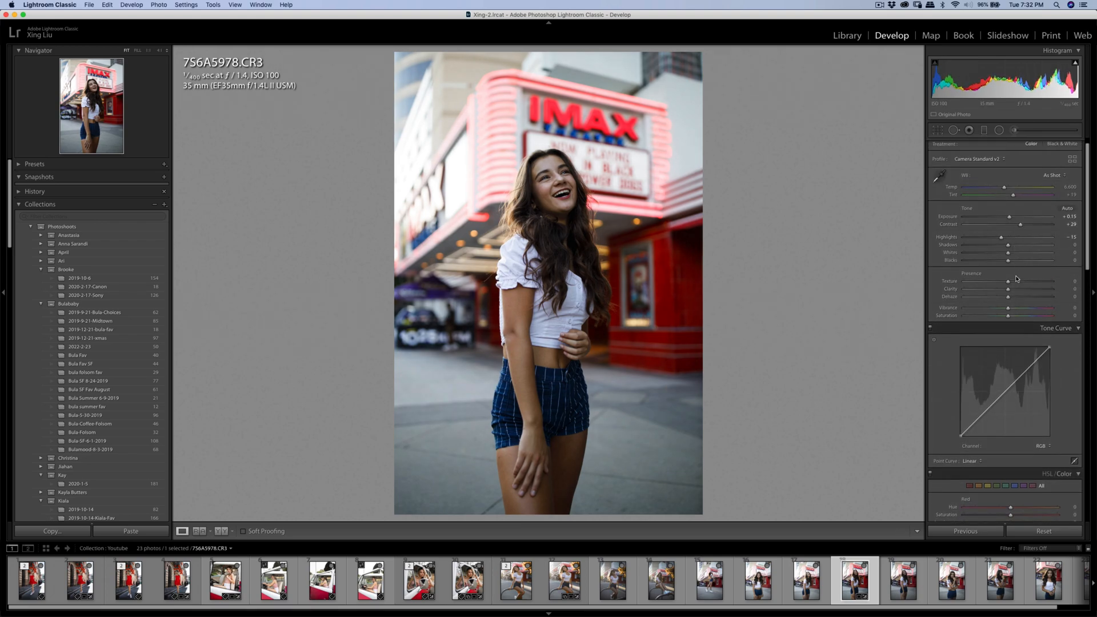
scroll(1016, 303, down, 5)
scroll(1015, 306, down, 4)
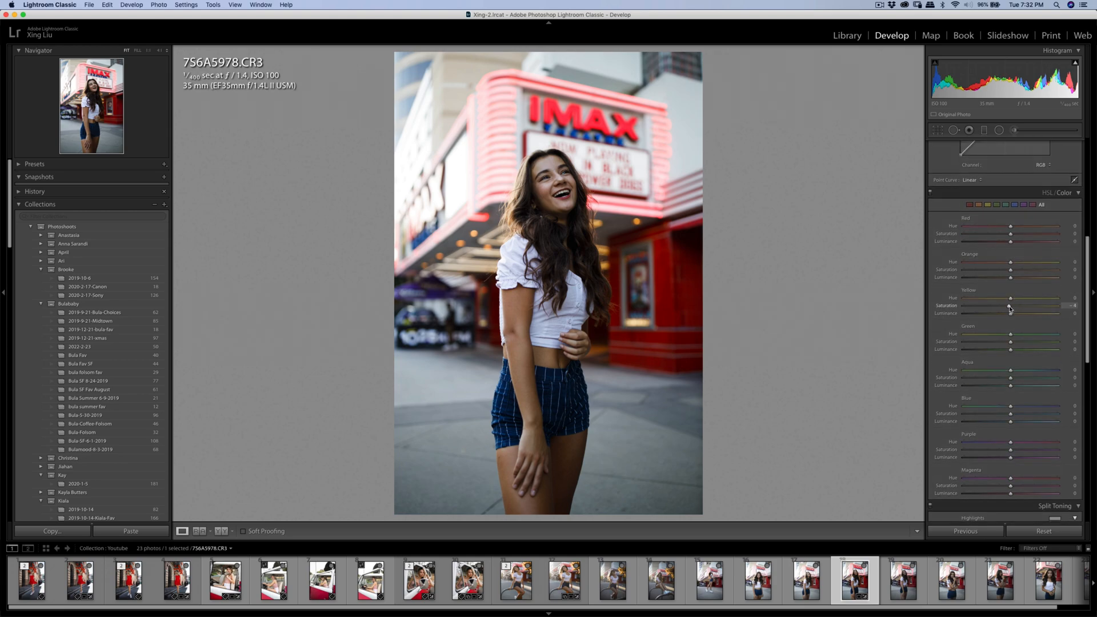
drag(1009, 309, 982, 315)
Straighten the cropped photo to an angle of 0.25.
click(939, 131)
drag(839, 161, 837, 164)
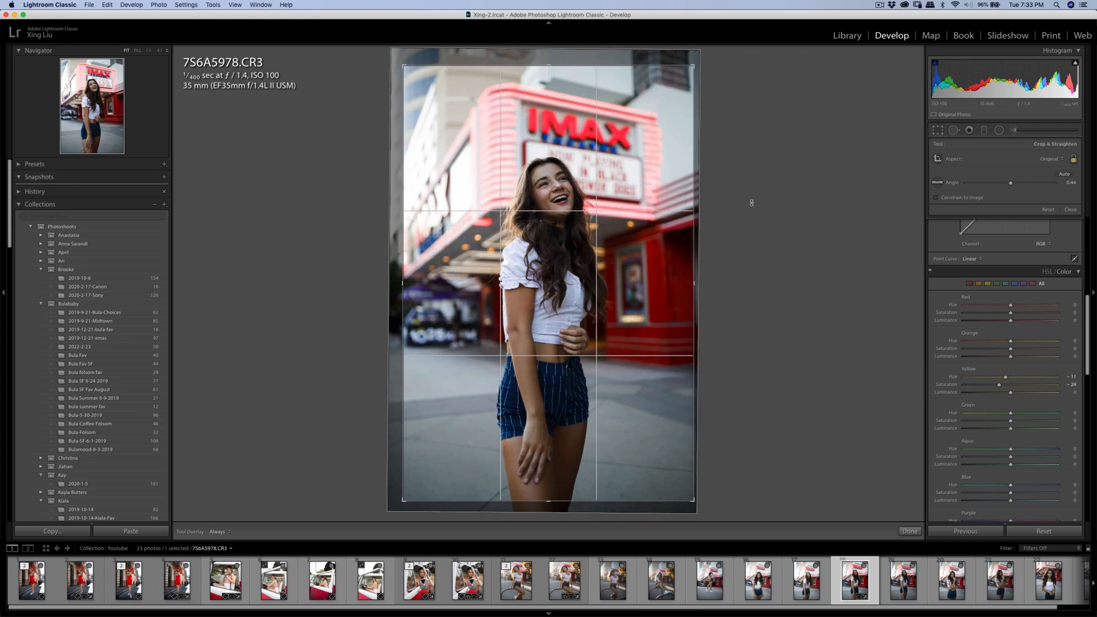
drag(751, 202, 750, 205)
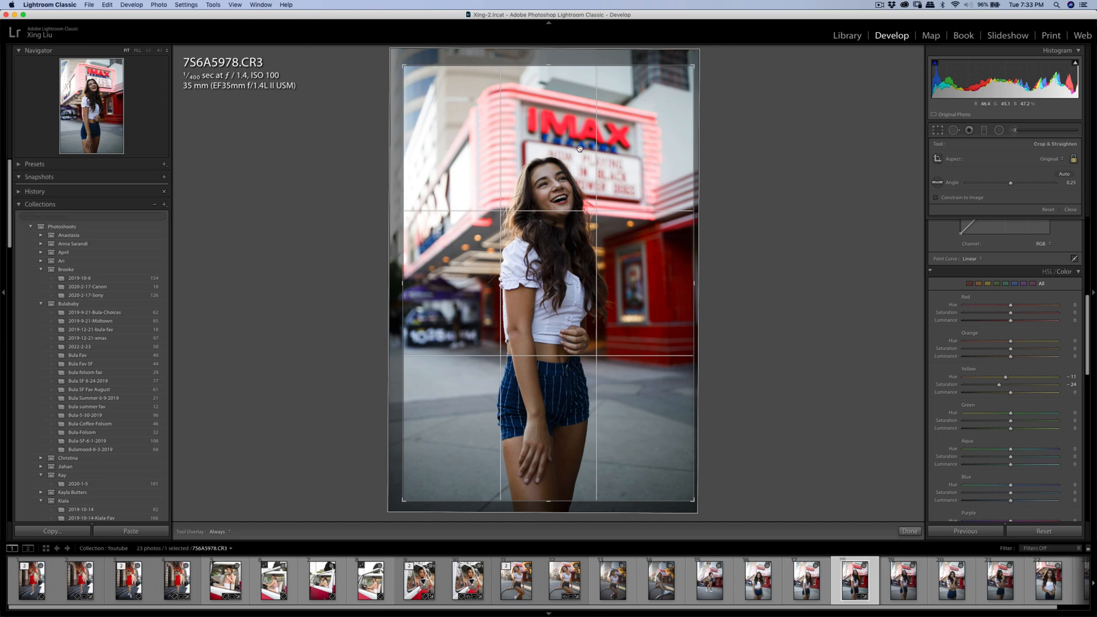
drag(566, 132, 609, 221)
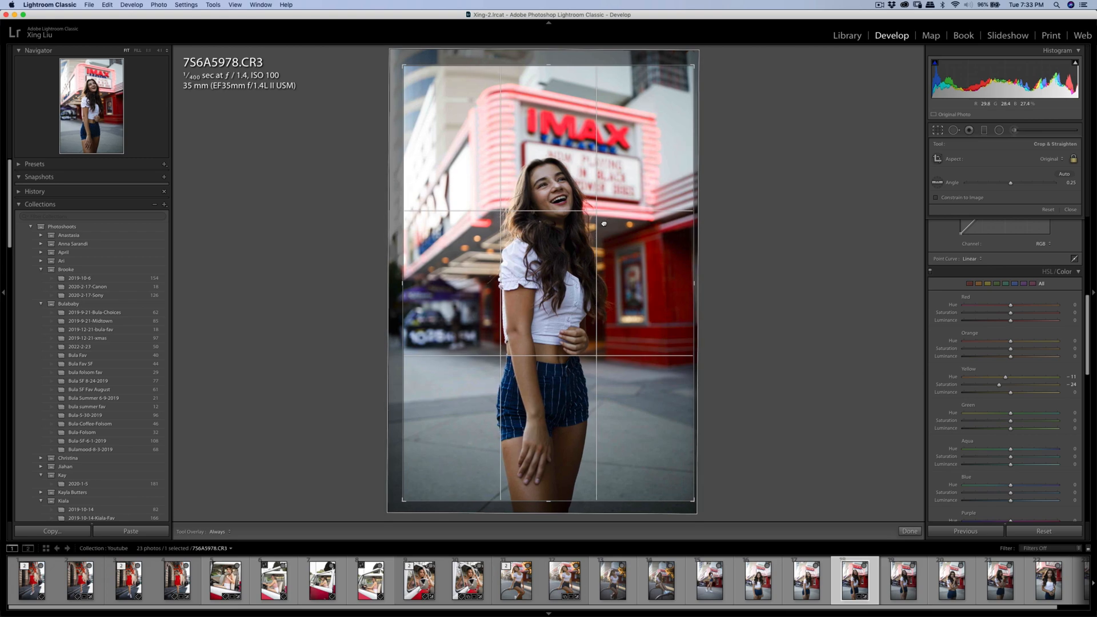
key(Return)
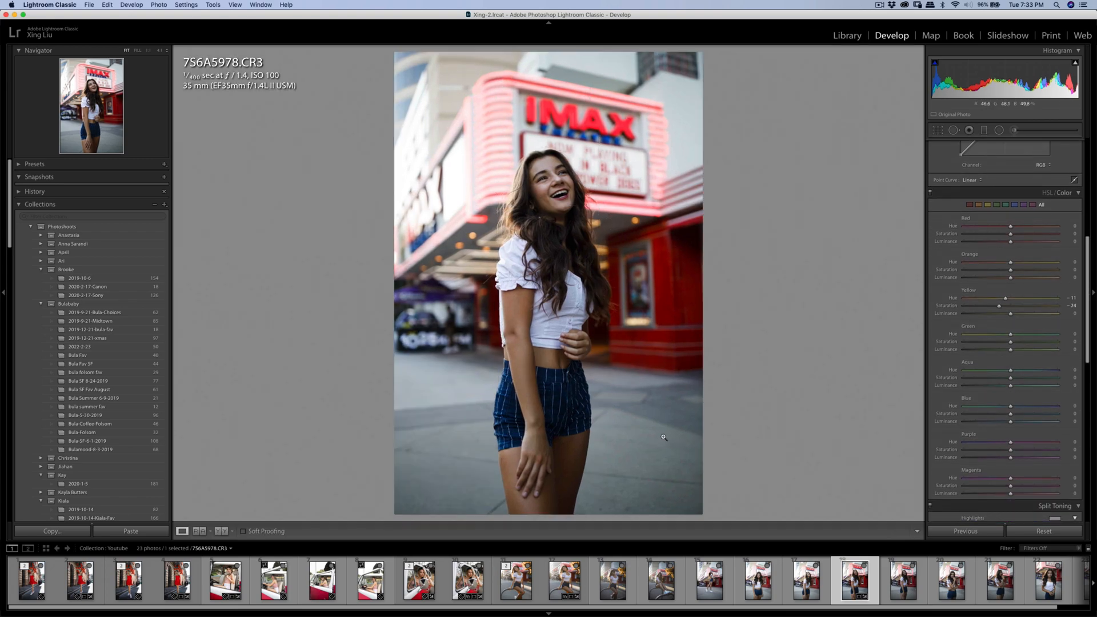
Heal a spot on the pavement near the lower edge, beside the woman's legs.
key(q)
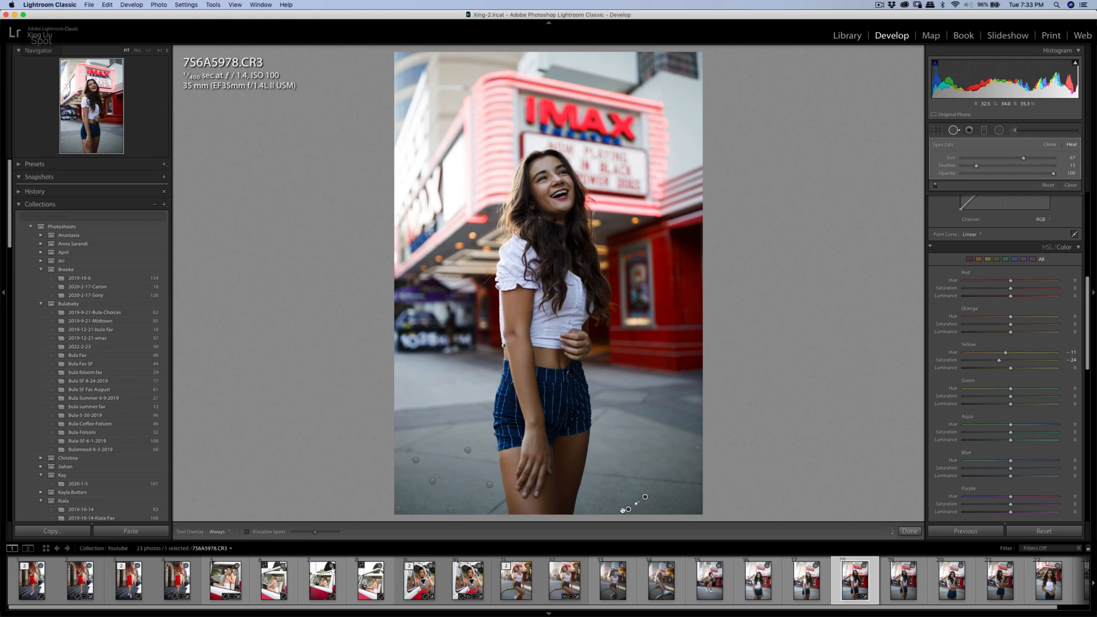
click(601, 500)
key(q)
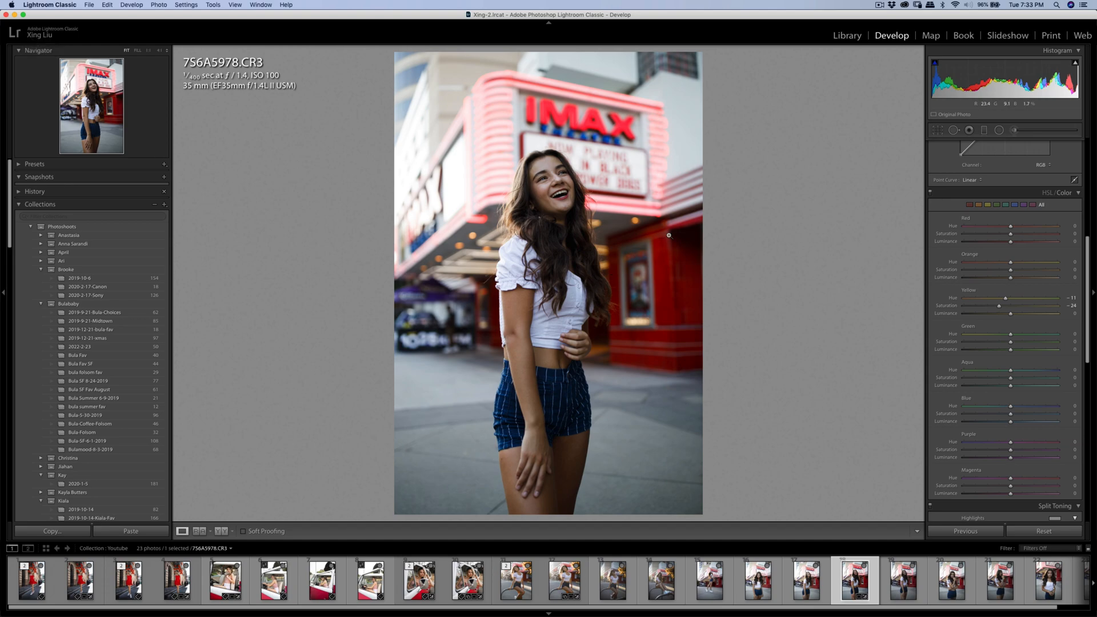
Reposition the photo within the crop frame, shifting it slightly up and to the right.
click(937, 131)
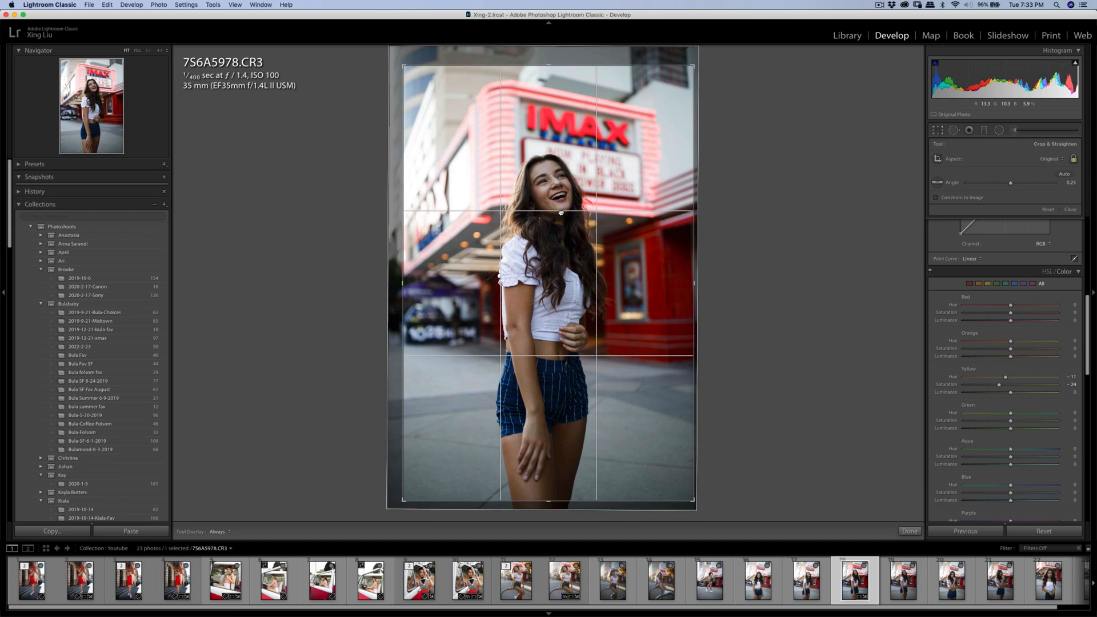
key(Return)
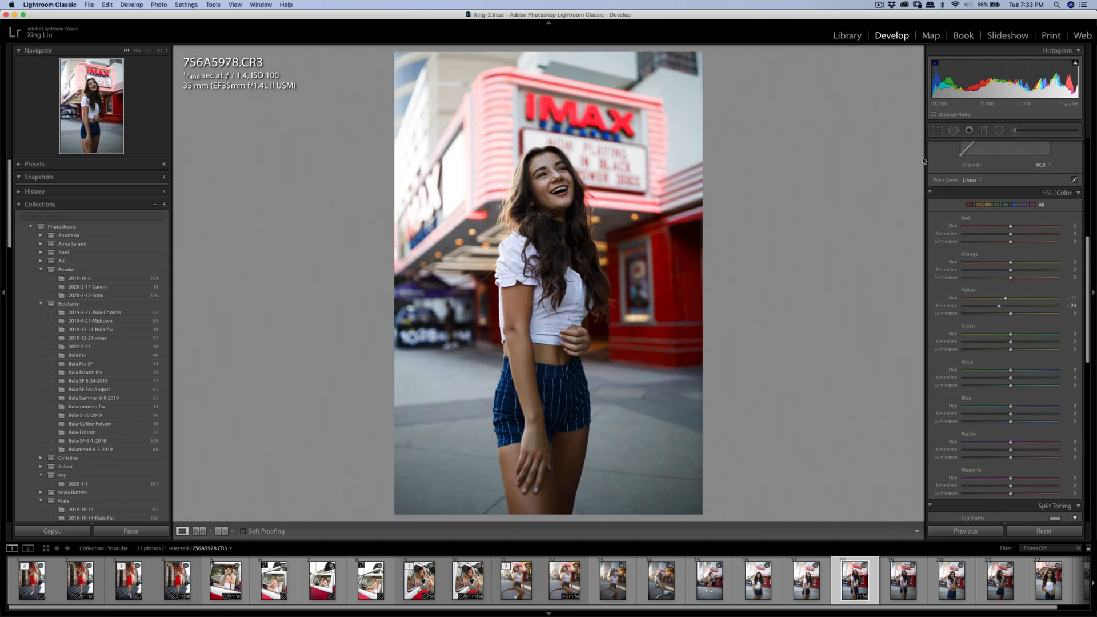
click(938, 131)
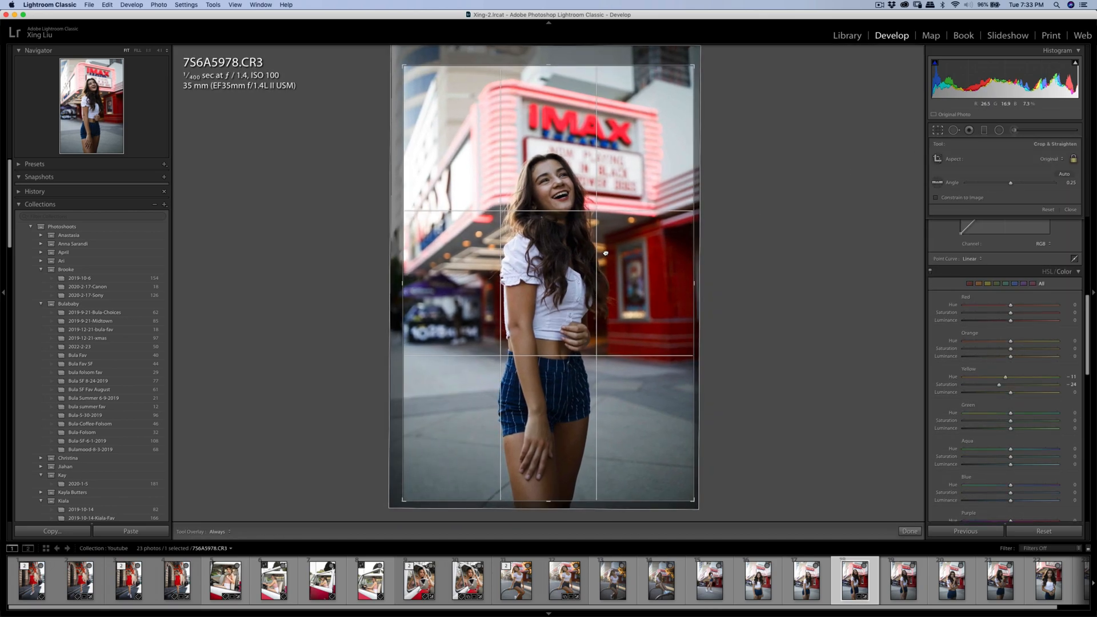
key(Return)
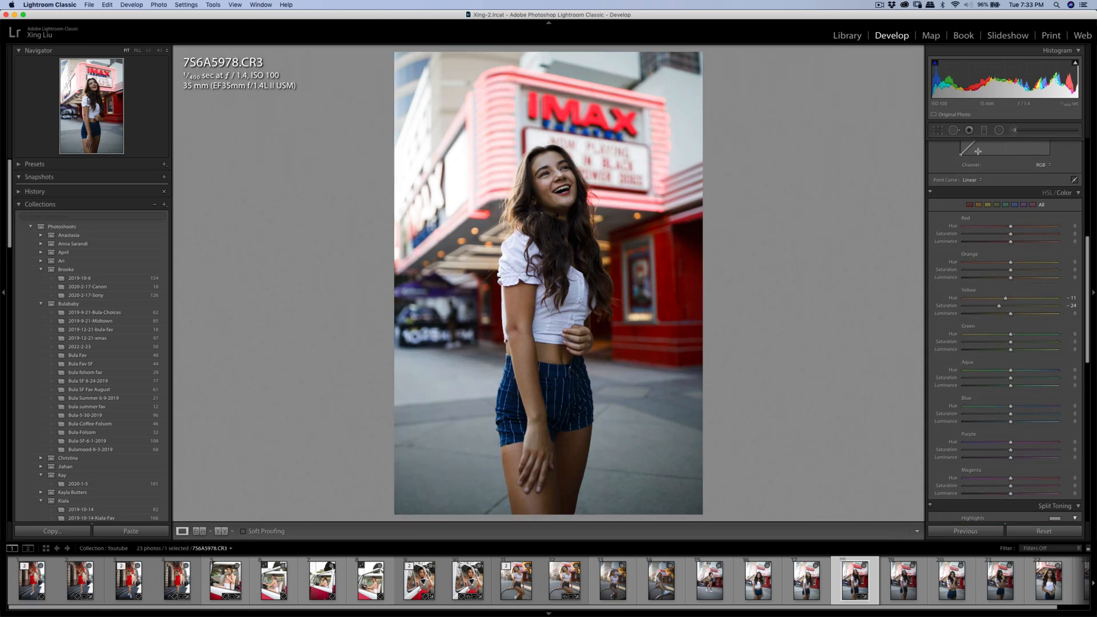
Smooth the skin on an edit copy with Imagenomic Portraiture 3, sampling another area to adjust the skin mask.
right_click(586, 168)
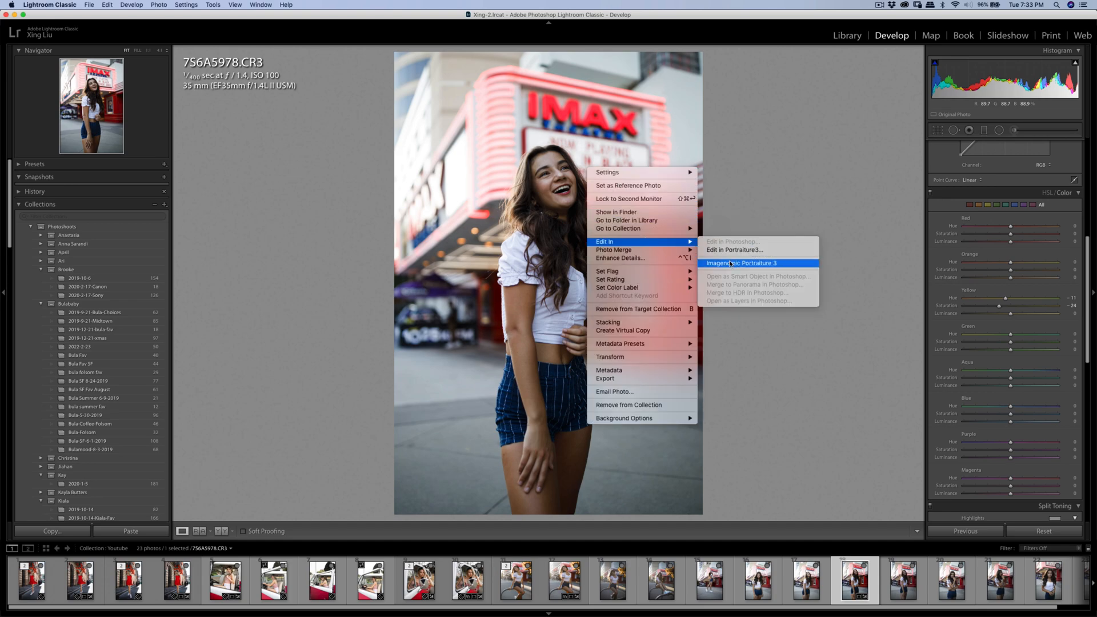
click(731, 262)
click(606, 253)
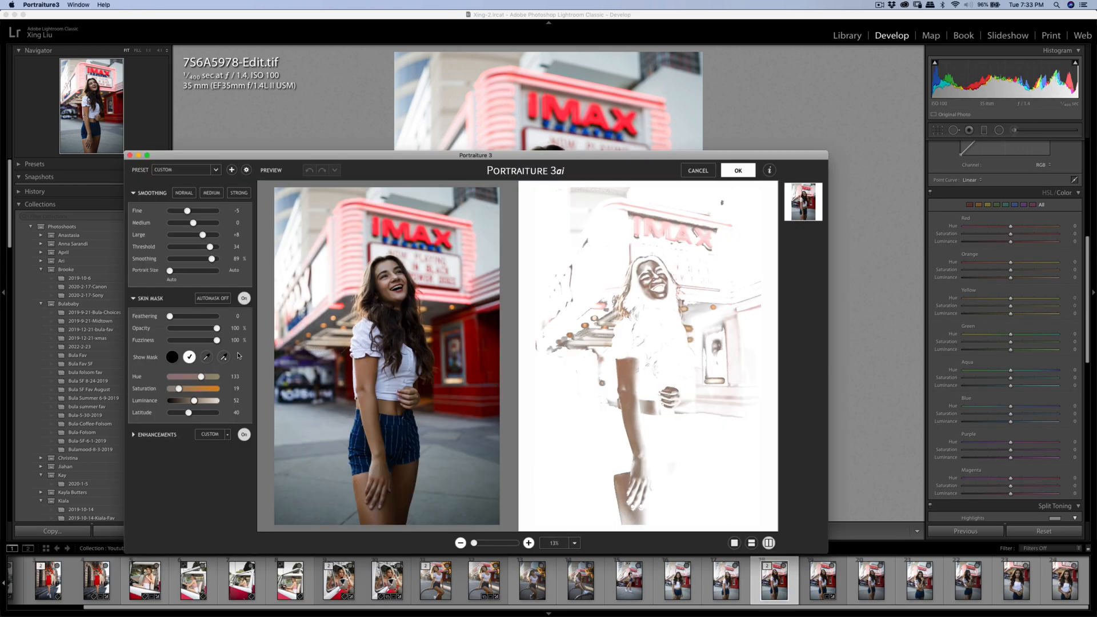
click(224, 357)
click(723, 186)
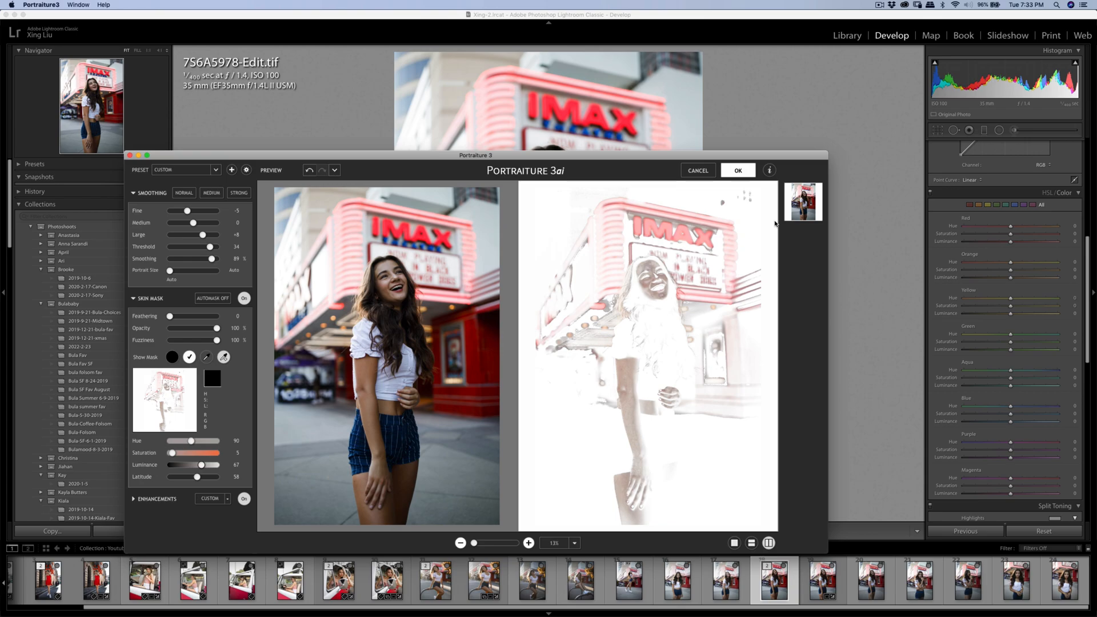
key(Return)
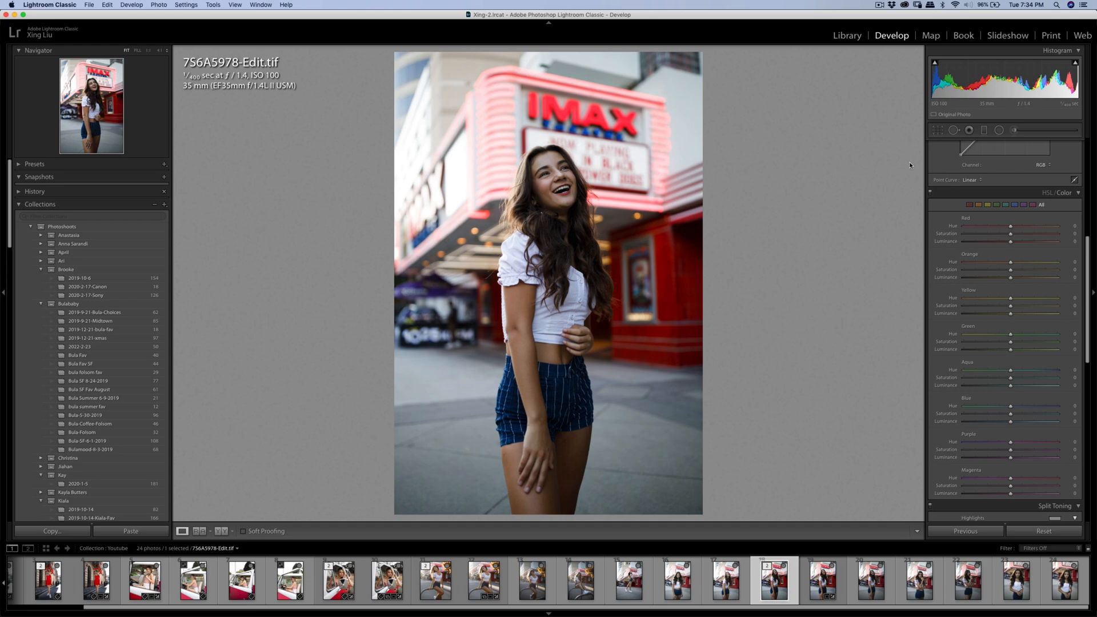
Export the retouched photo 756A5978-Edit.tif.
key(super+shift+e)
click(704, 333)
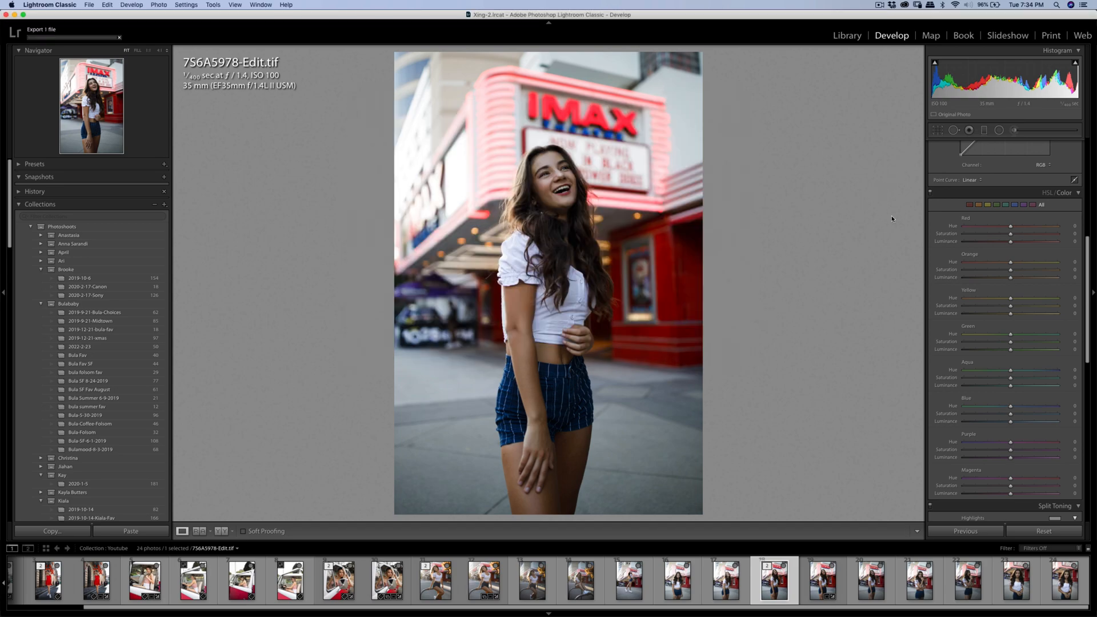
Crop 756A5978-Edit.tif to the 4 x 5 / 8 x 10 ratio, shift the photo upward in the frame and rotate it to -0.66.
click(940, 134)
click(1051, 159)
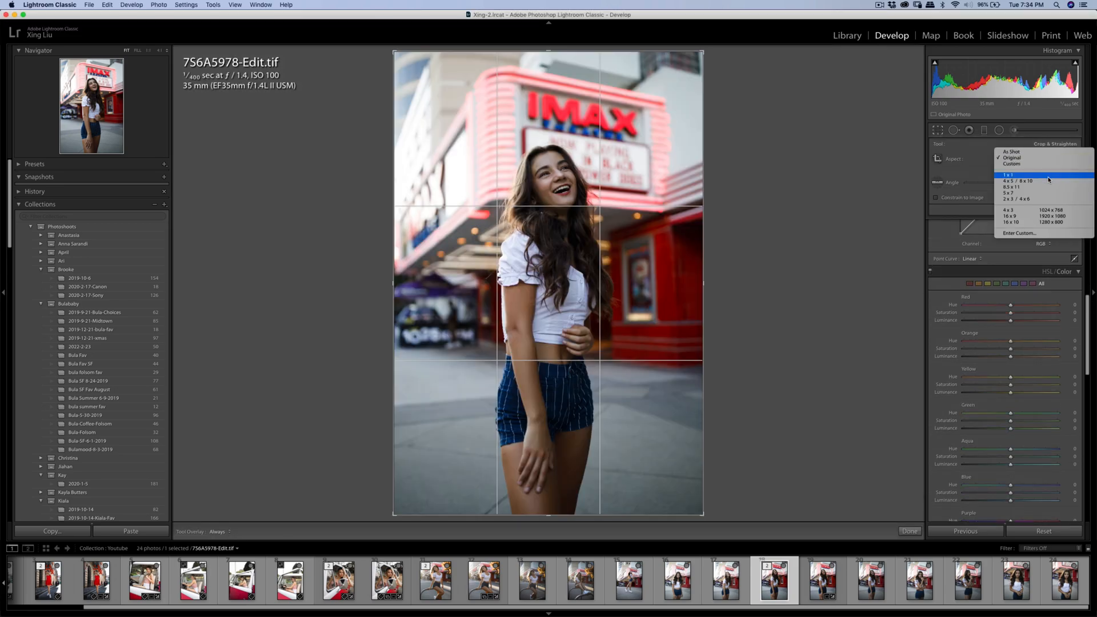
click(1017, 181)
mouse_move(631, 247)
mouse_down()
mouse_move(632, 236)
mouse_move(631, 247)
mouse_up()
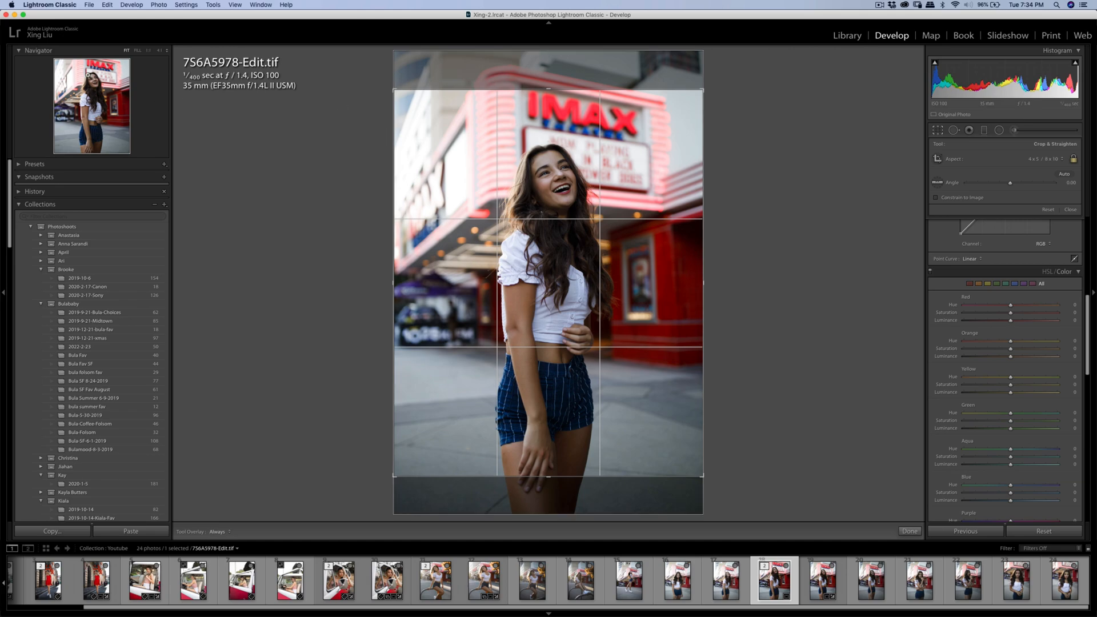
drag(522, 164, 531, 147)
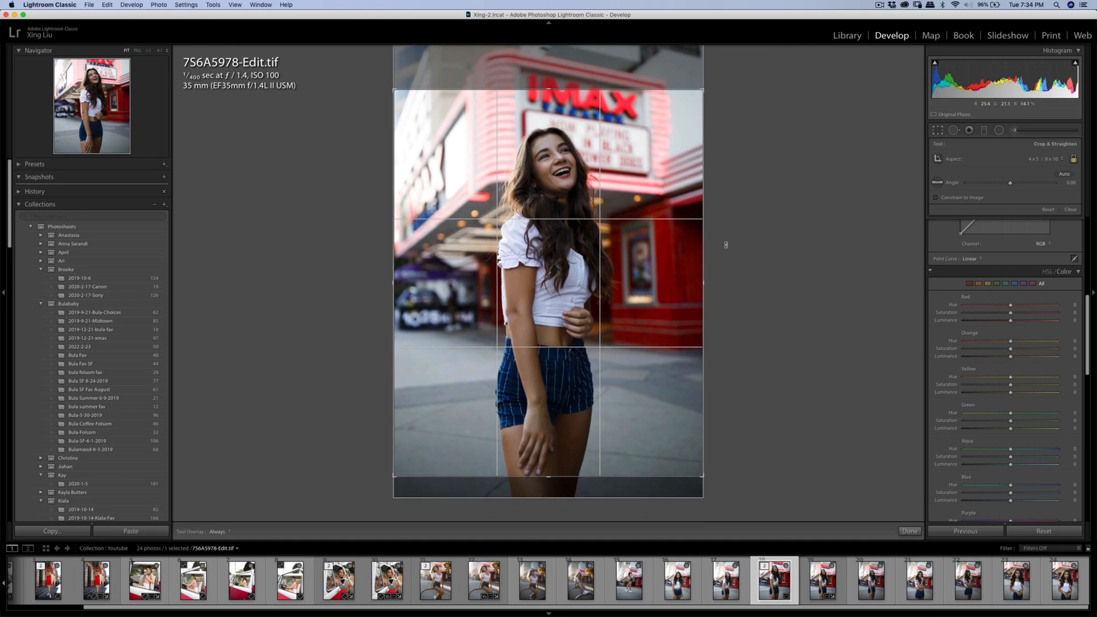
drag(764, 222, 763, 219)
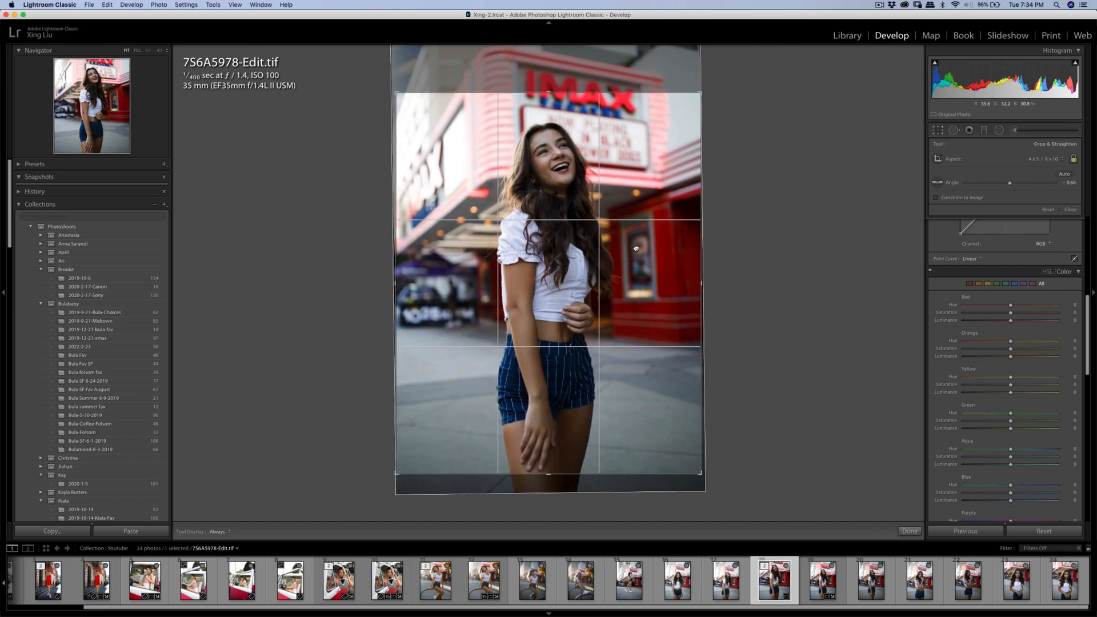
key(Return)
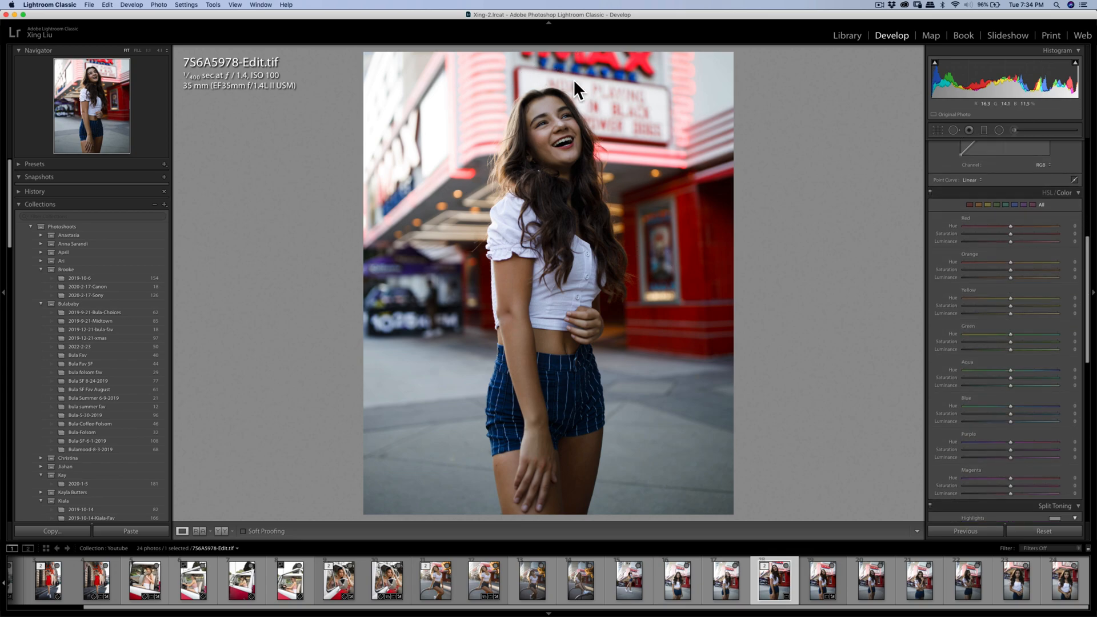
Refine the 4 x 5 crop by shifting the photo down in the frame to include more of the IMAX sign and rotating it to -0.37.
click(943, 131)
drag(703, 482, 662, 459)
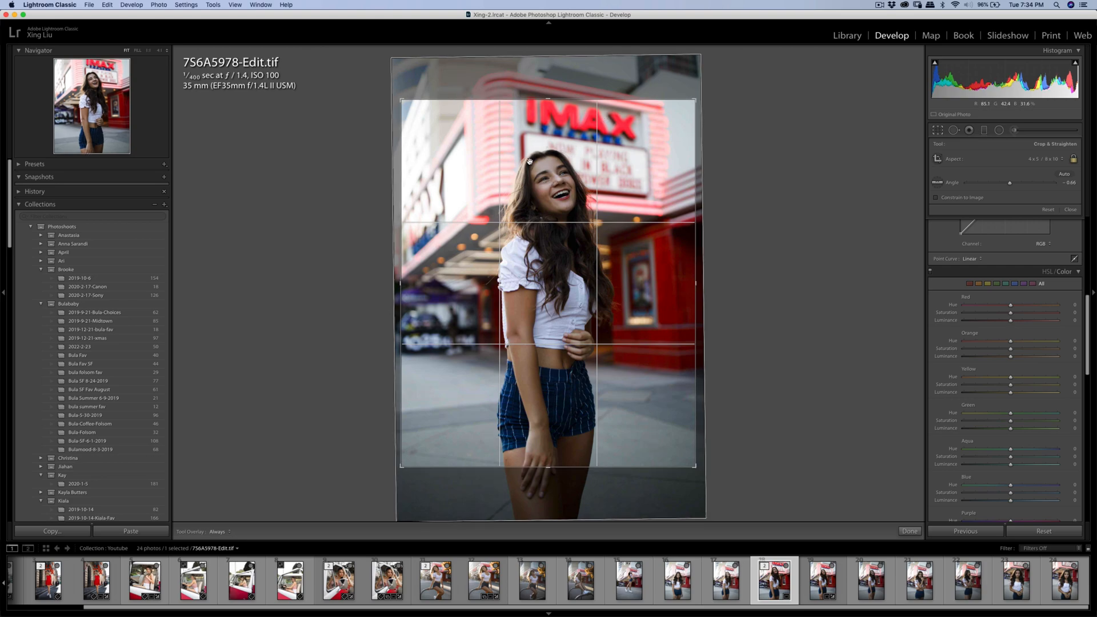
drag(553, 179, 553, 185)
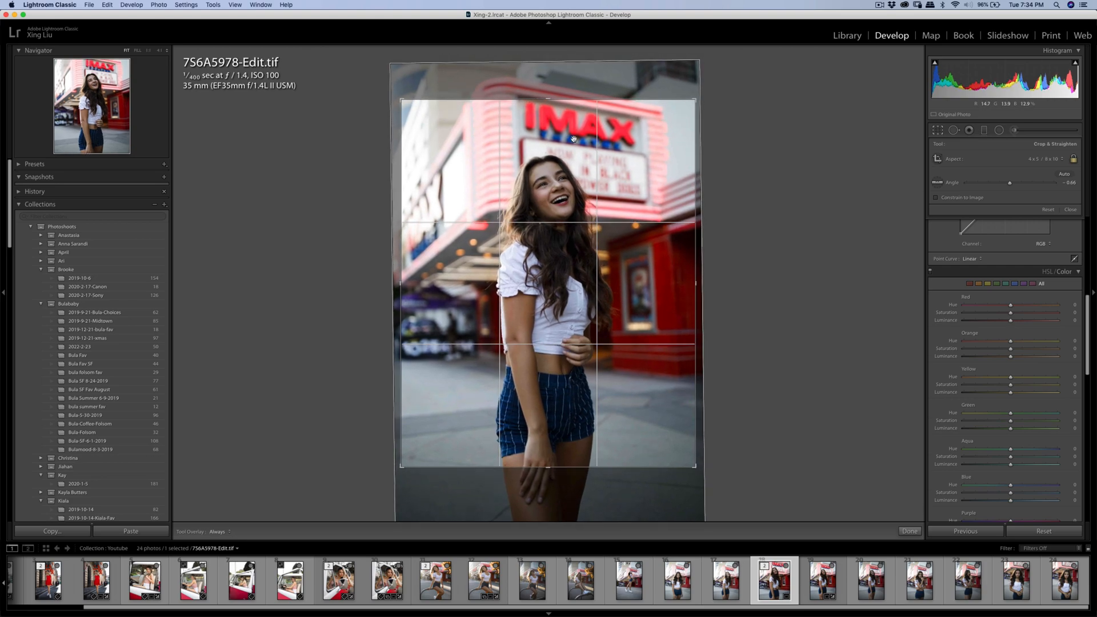
drag(766, 176, 766, 178)
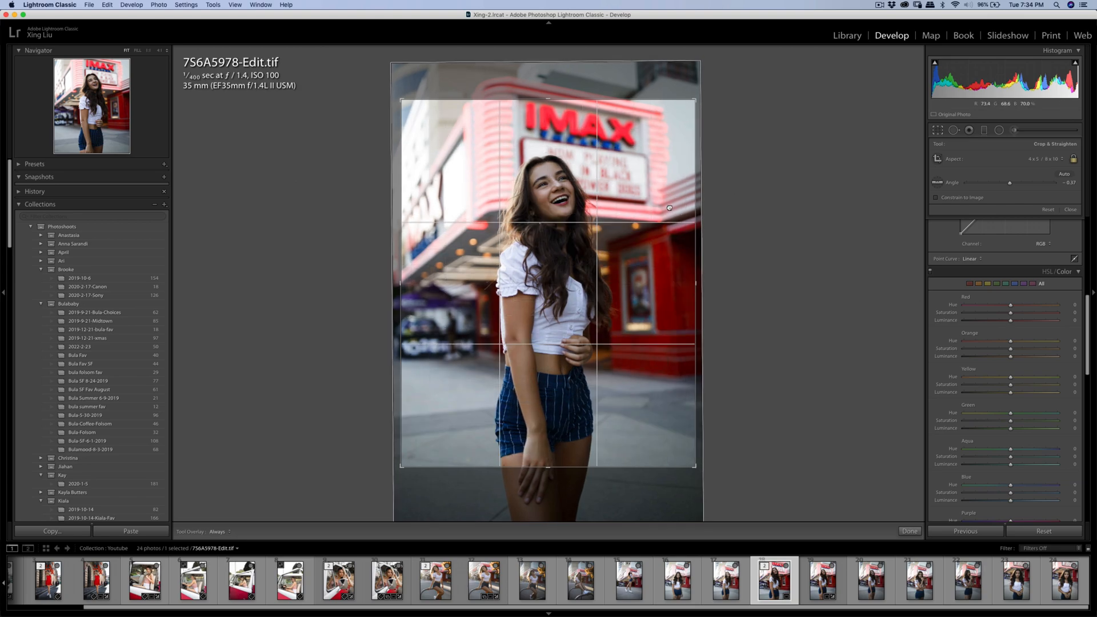
drag(668, 207, 666, 204)
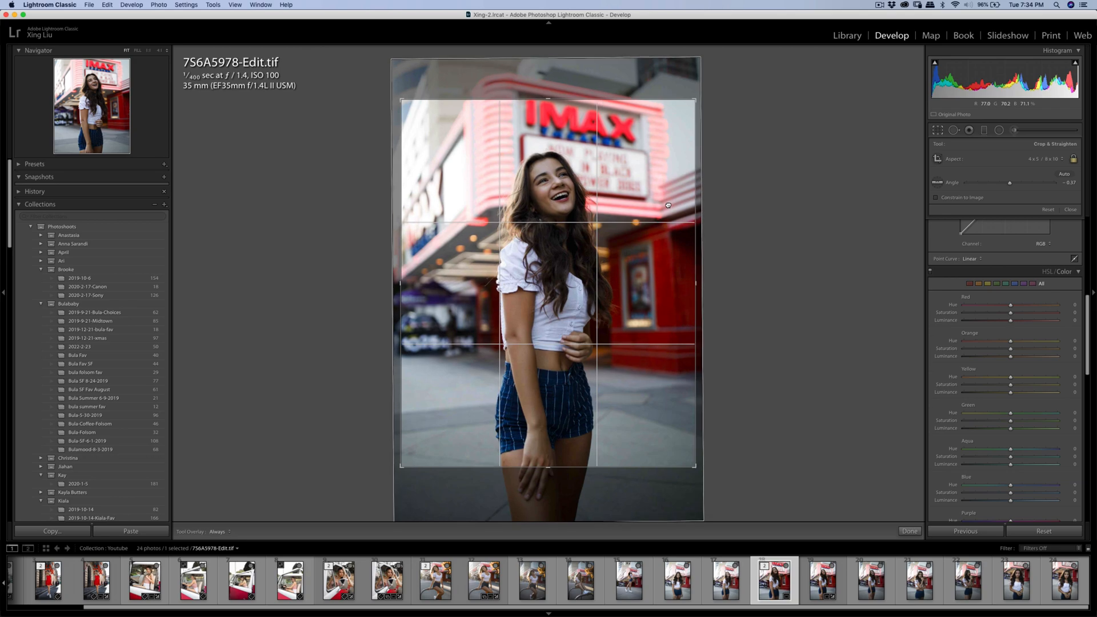
key(Return)
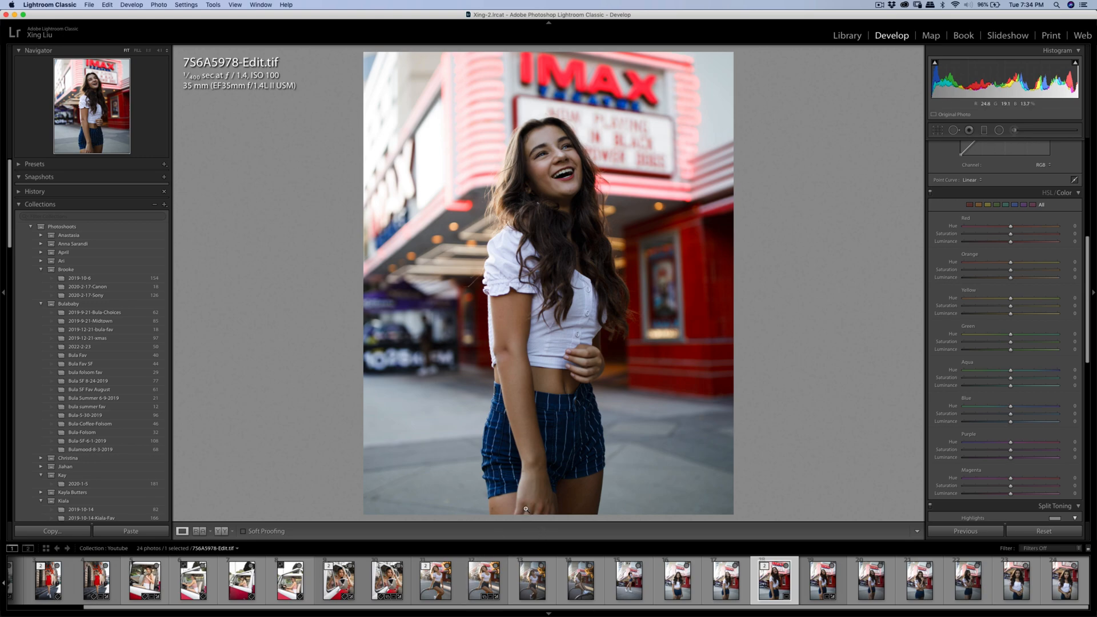
Readjust the crop by rotating the photo to -0.52 and nudging it slightly within the frame.
click(937, 131)
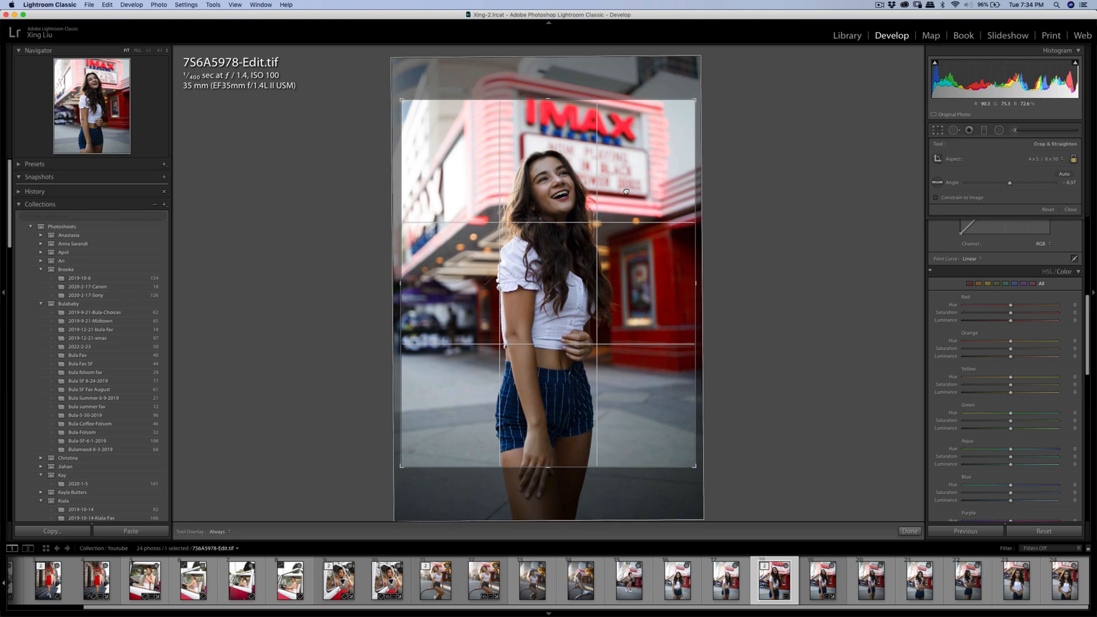
key(Return)
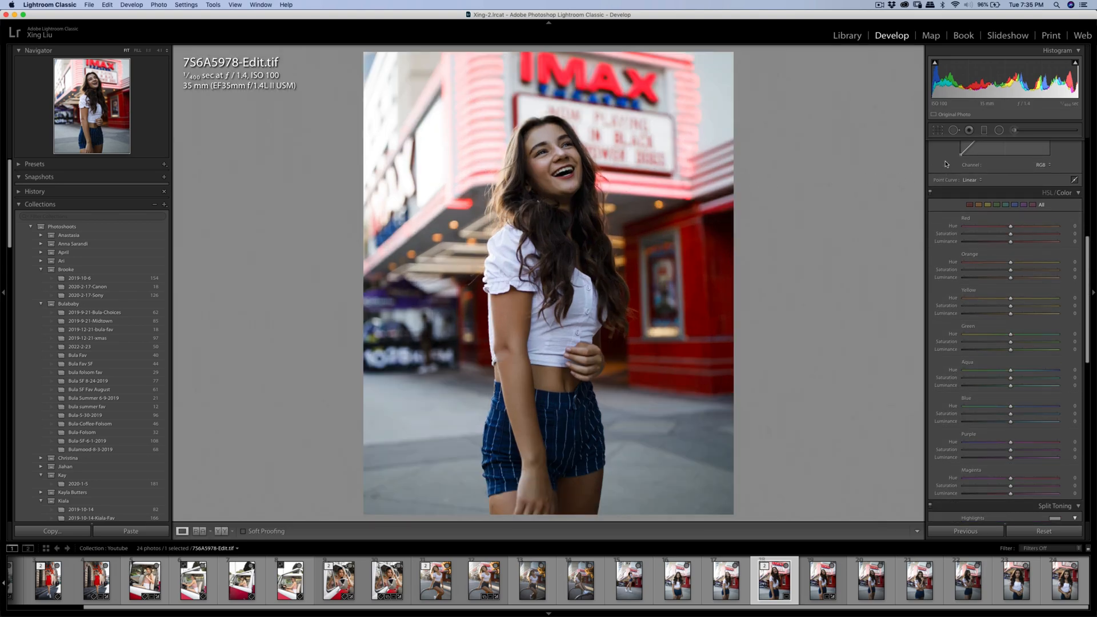
click(938, 131)
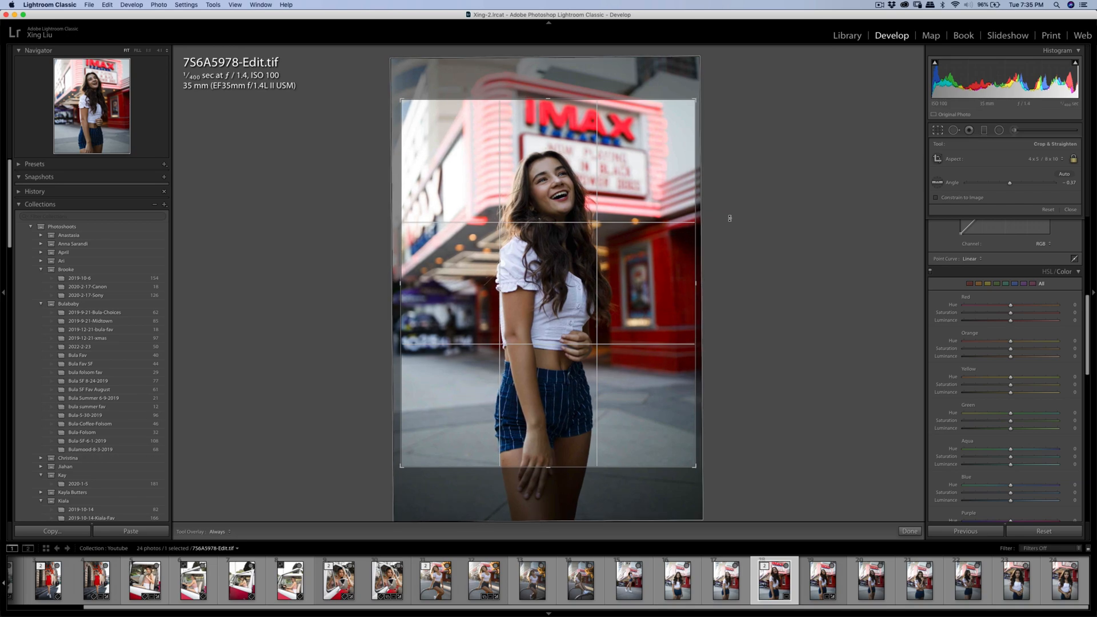
drag(730, 218, 726, 215)
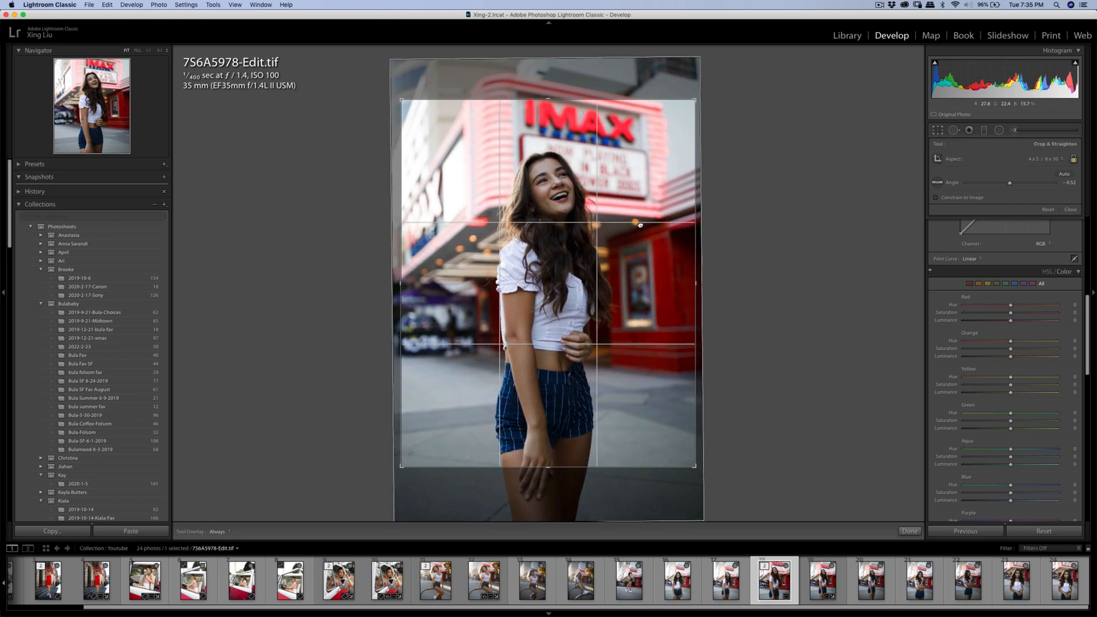
drag(639, 225, 642, 227)
key(Return)
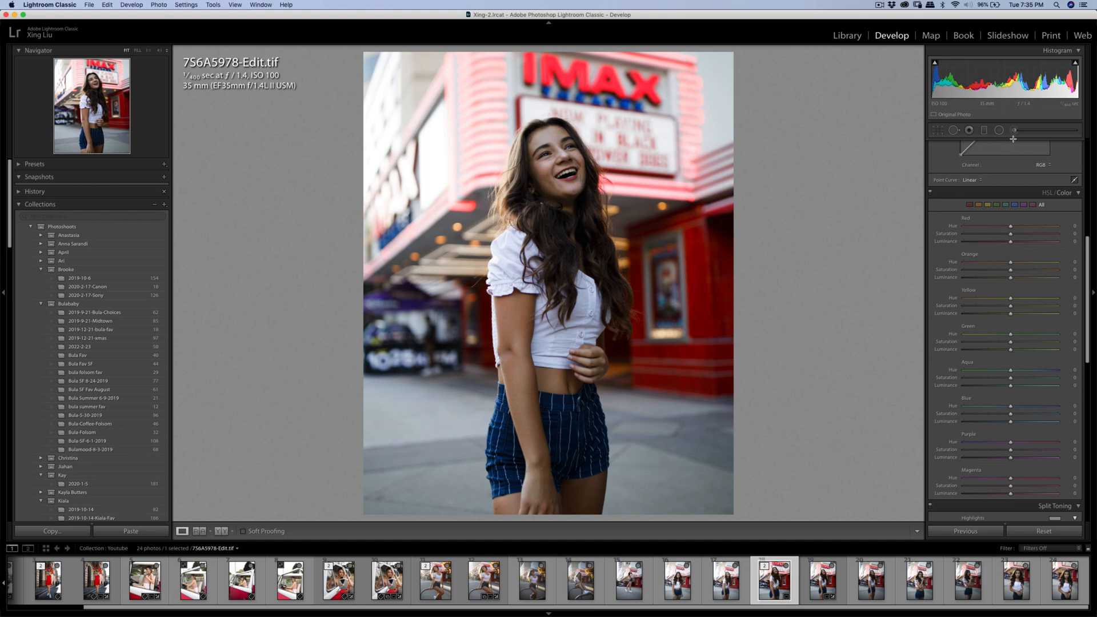
Set the photo's Contrast to +4 and export it again, using a unique file name instead of overwriting the existing JPEG.
scroll(1023, 286, up, 5)
drag(1008, 218, 1011, 221)
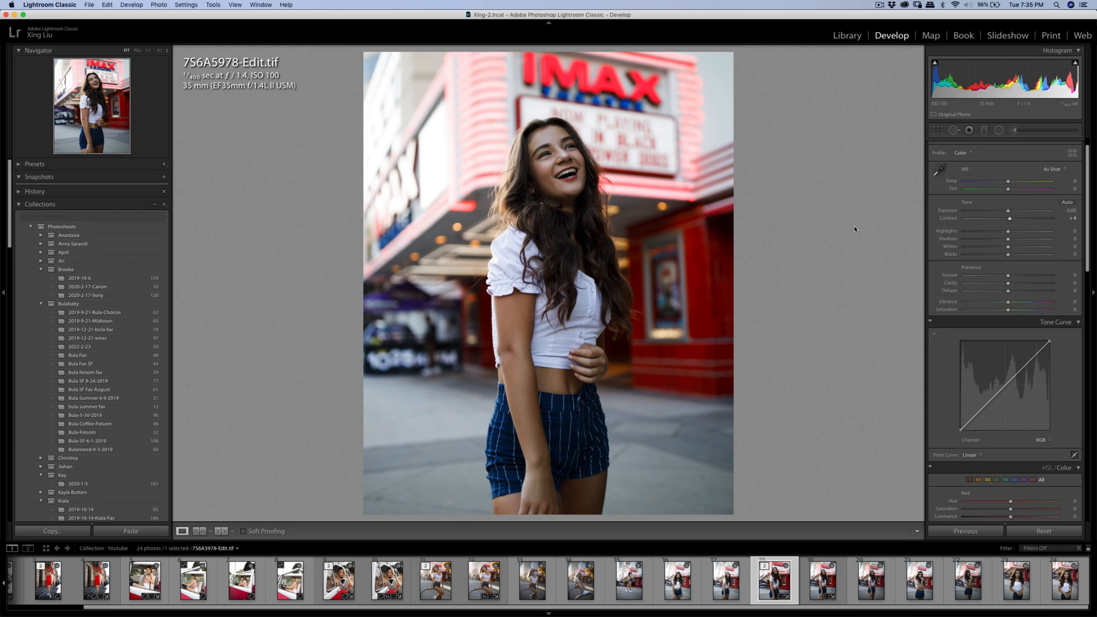
key(super+shift+e)
click(703, 335)
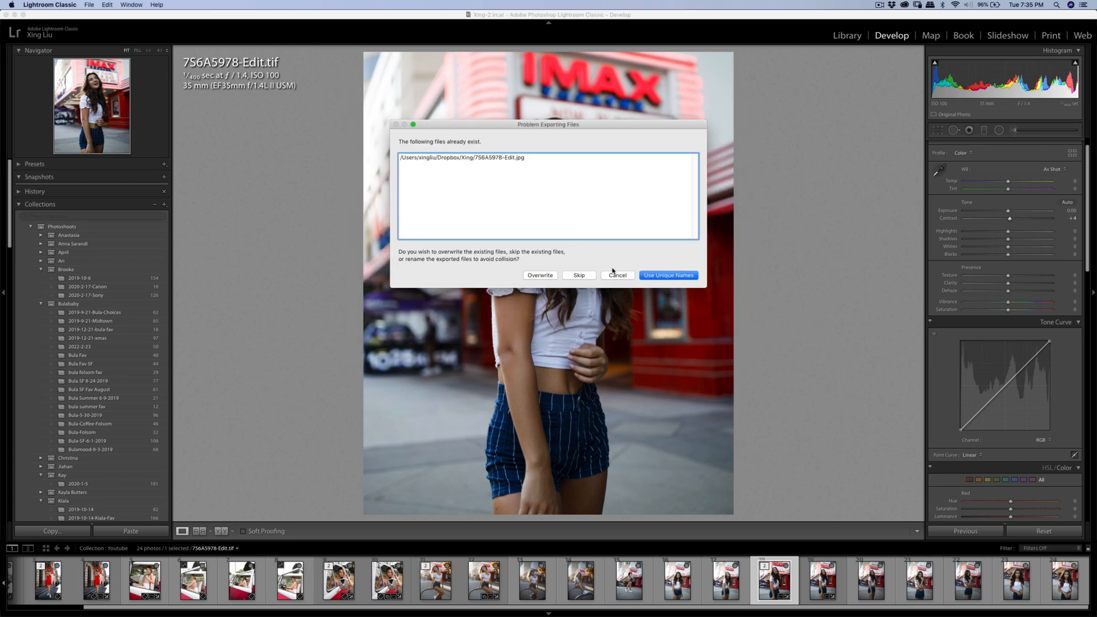
click(668, 277)
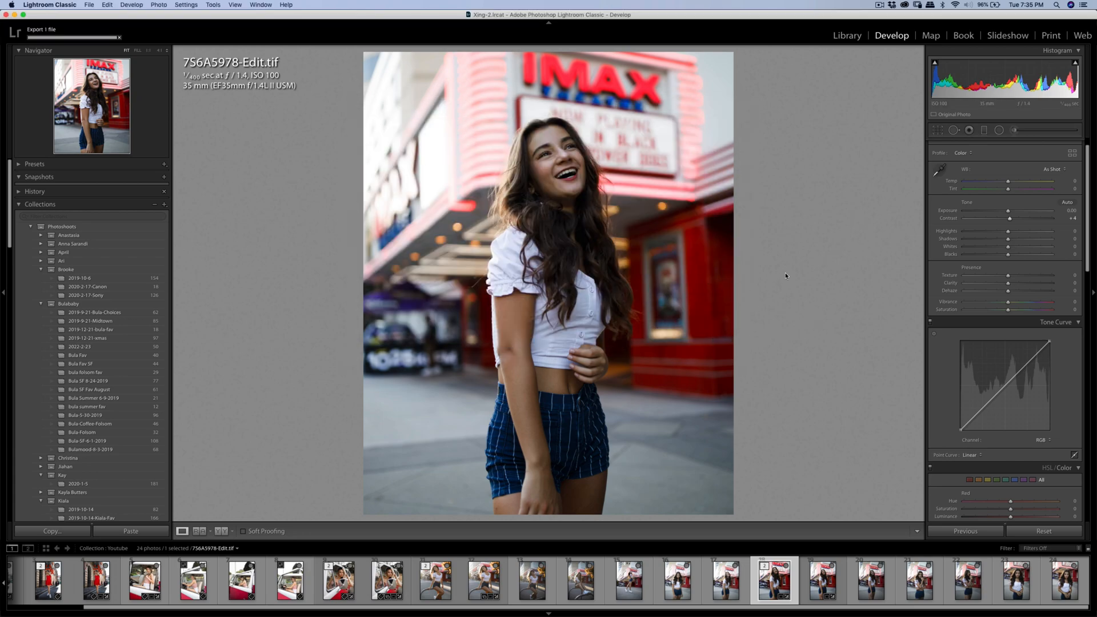